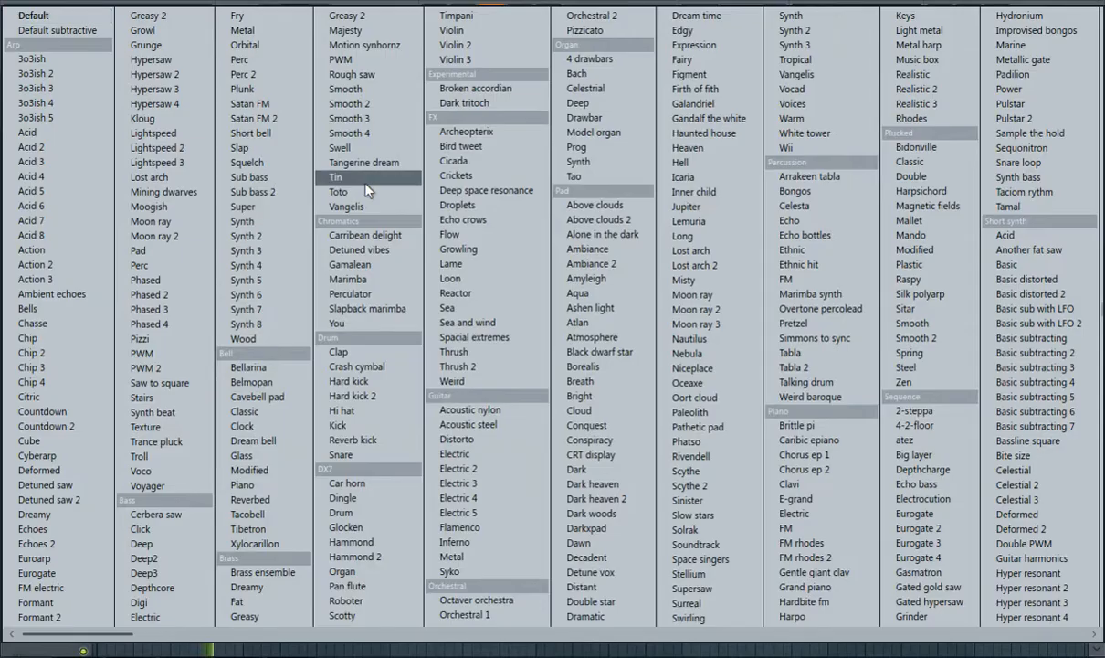
- Load the Pan flute preset from the DX7 category in Sytrus and check its mixer track
scroll(667, 273, "right", 4)
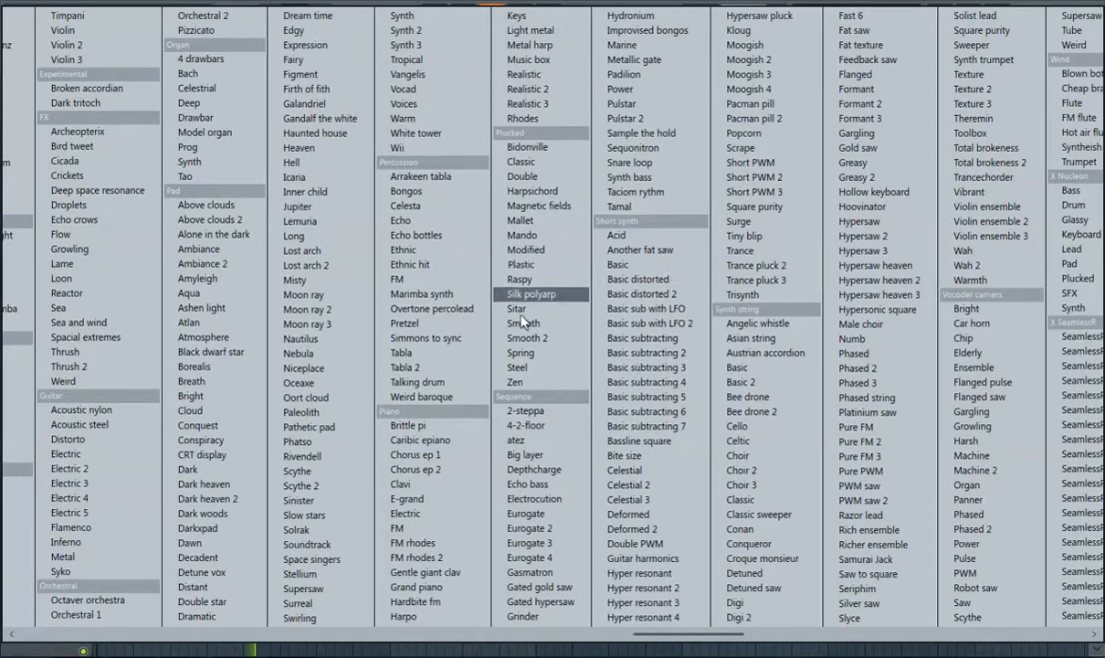
scroll(520, 315, "left", 4)
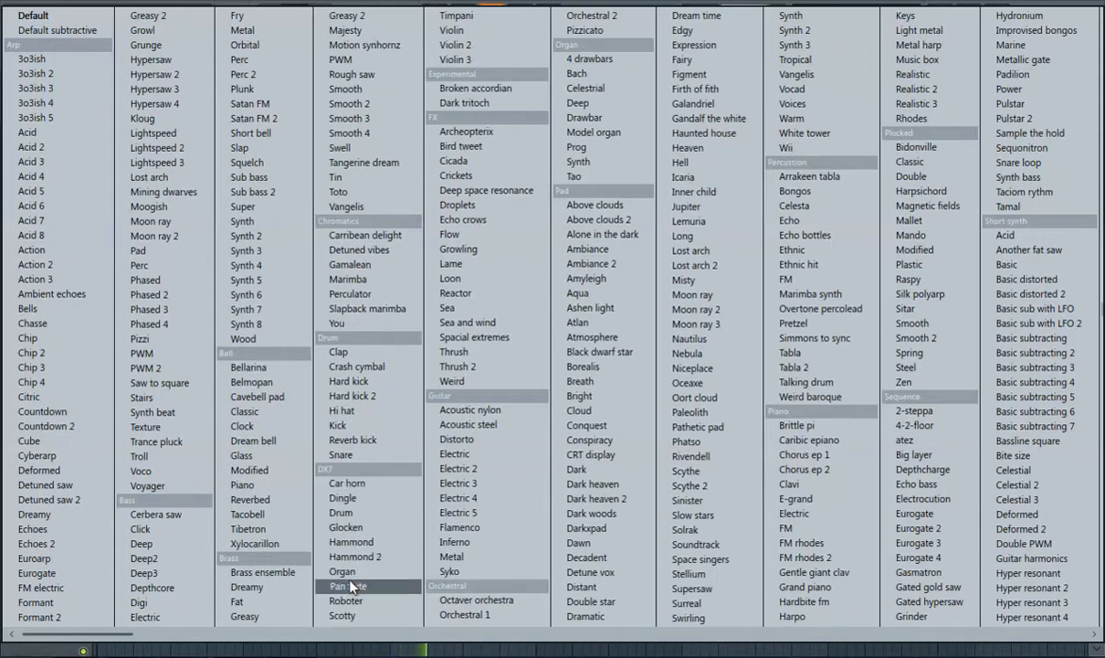
left_click(345, 648)
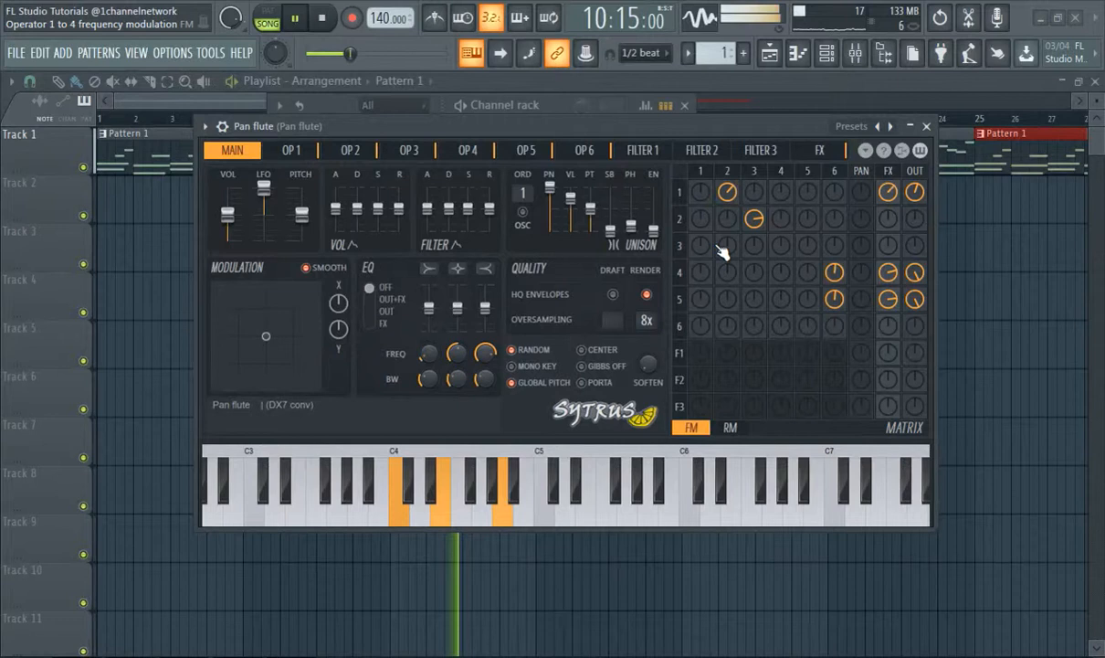
left_click(853, 60)
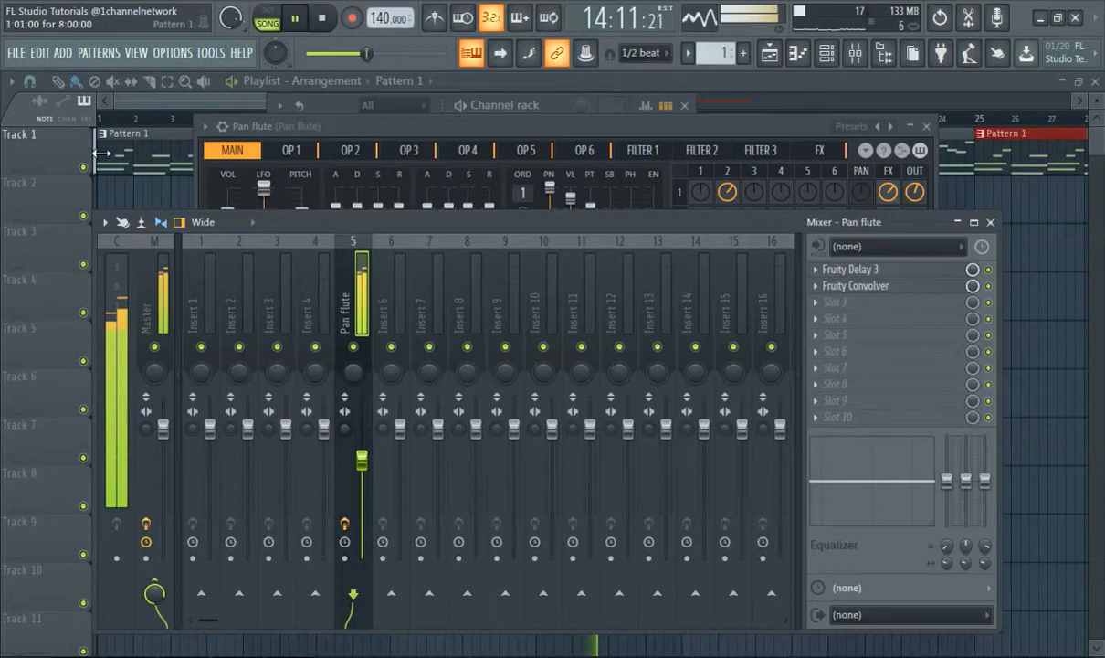
key("F12")
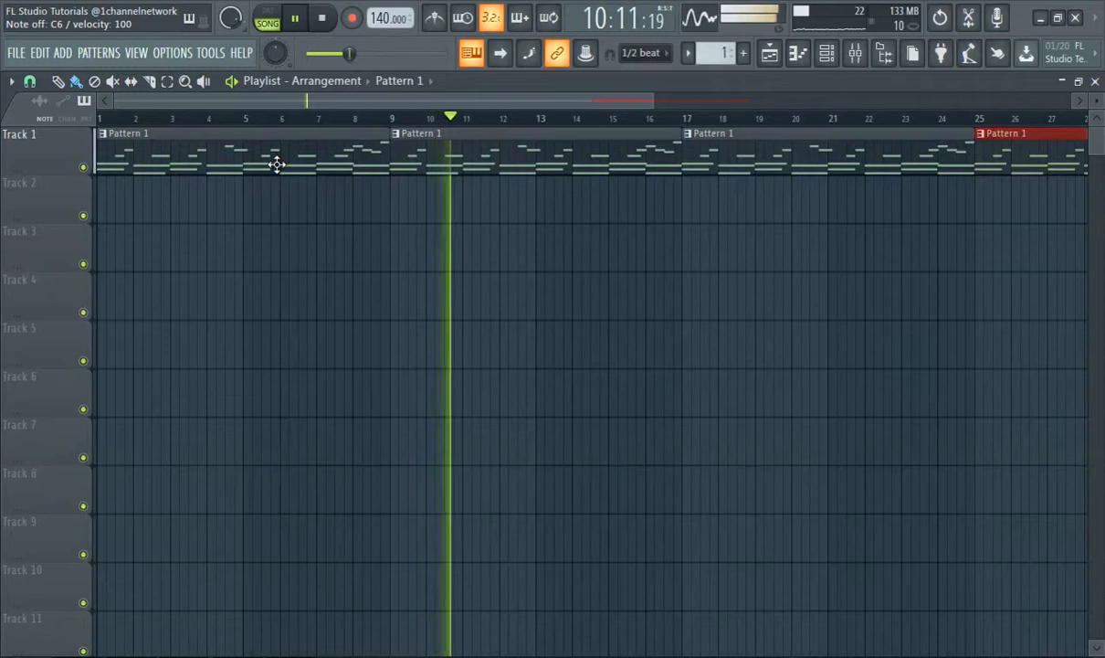
- Stop playback, create a new Pattern 2 and place it on Track 2 at bar 1
left_click(296, 19)
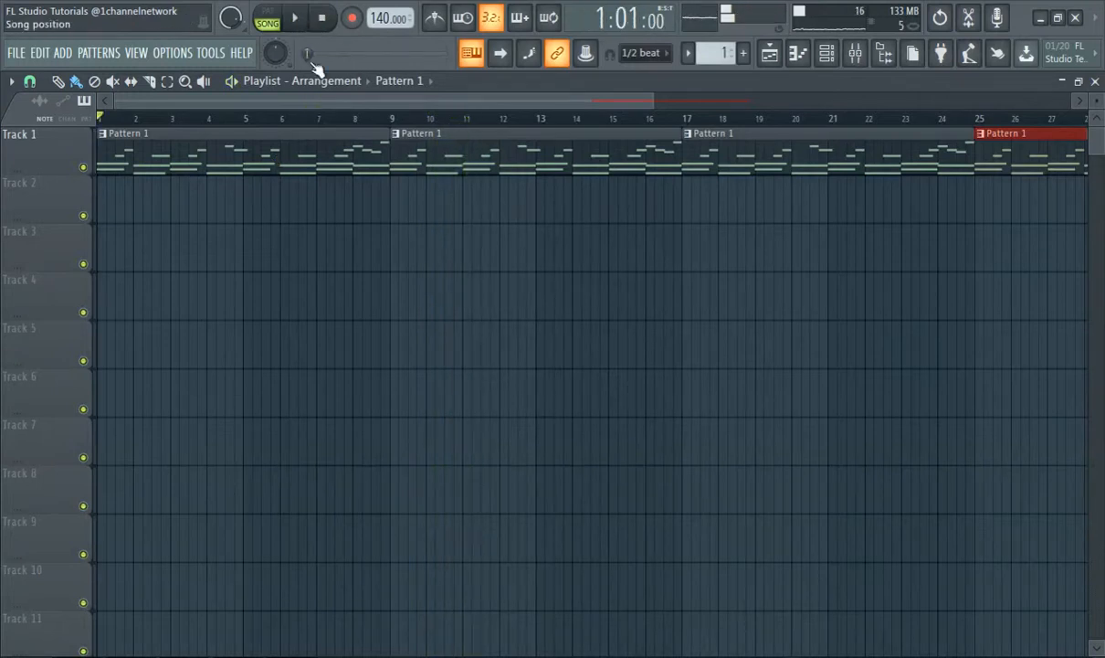
left_click(743, 53)
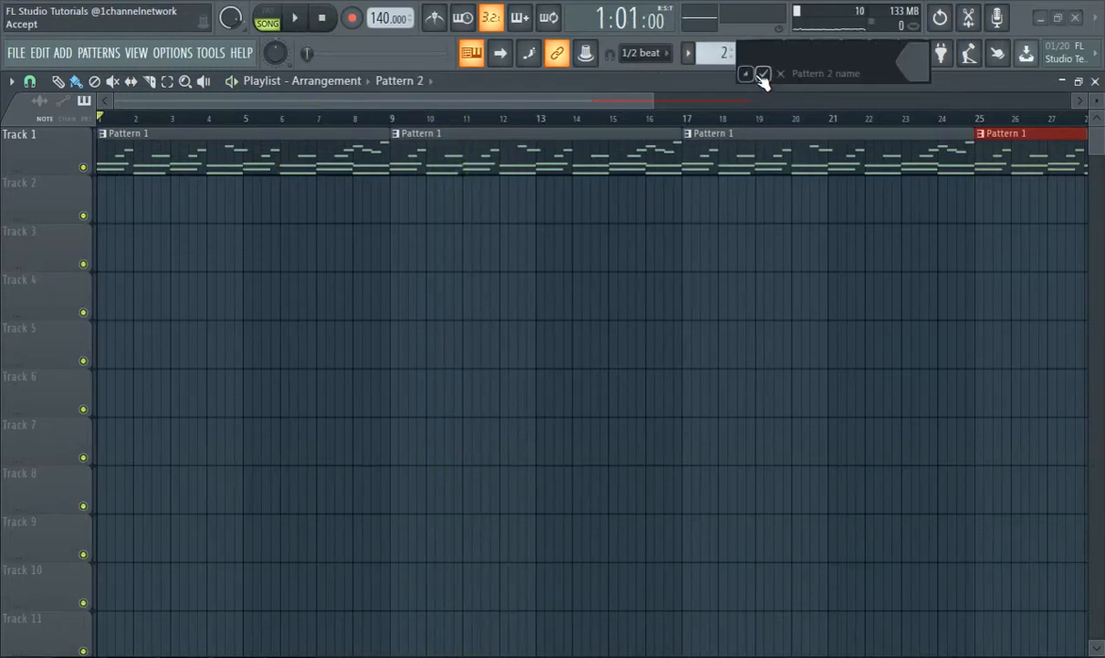
left_click(763, 74)
left_click(106, 200)
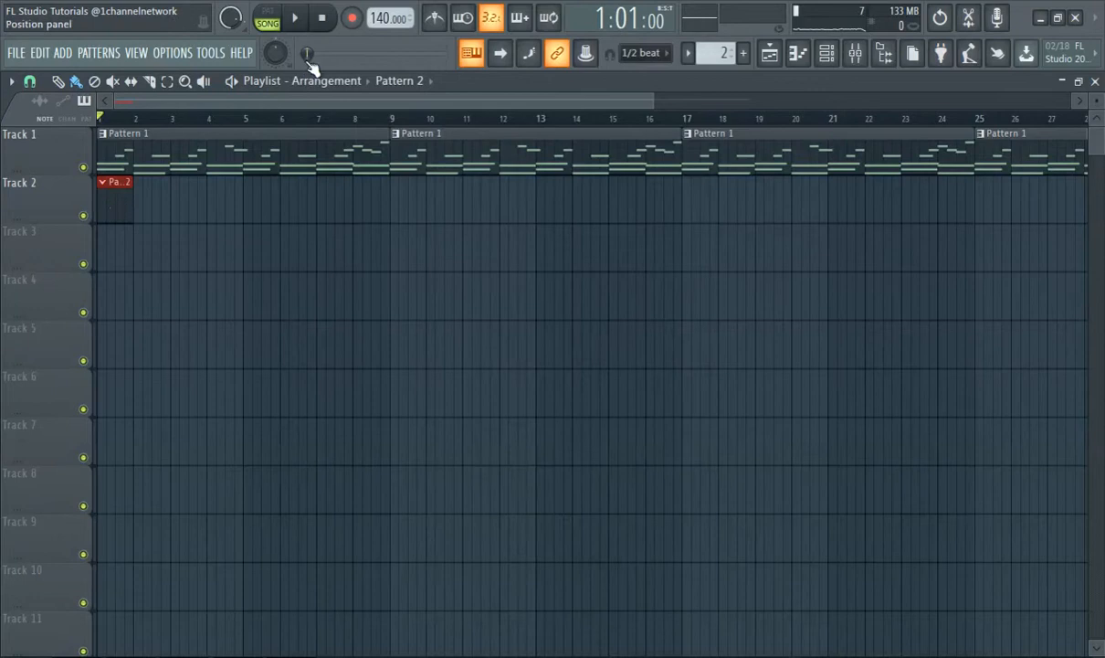
- Play the song and add a new Sytrus synth channel for Pattern 2
left_click(294, 19)
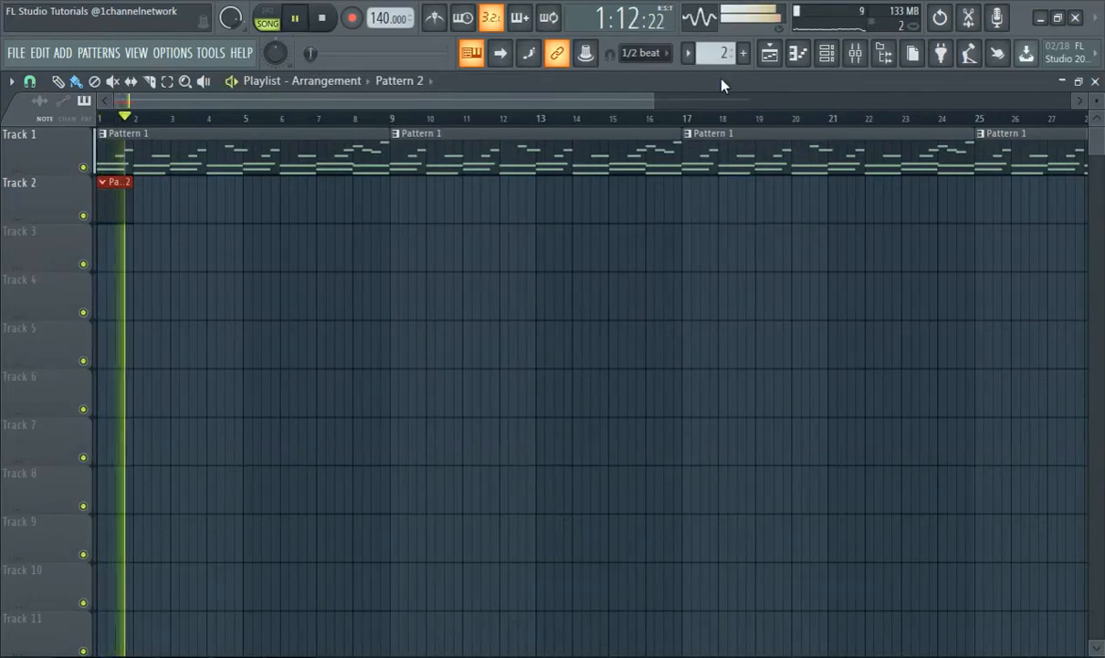
left_click(850, 64)
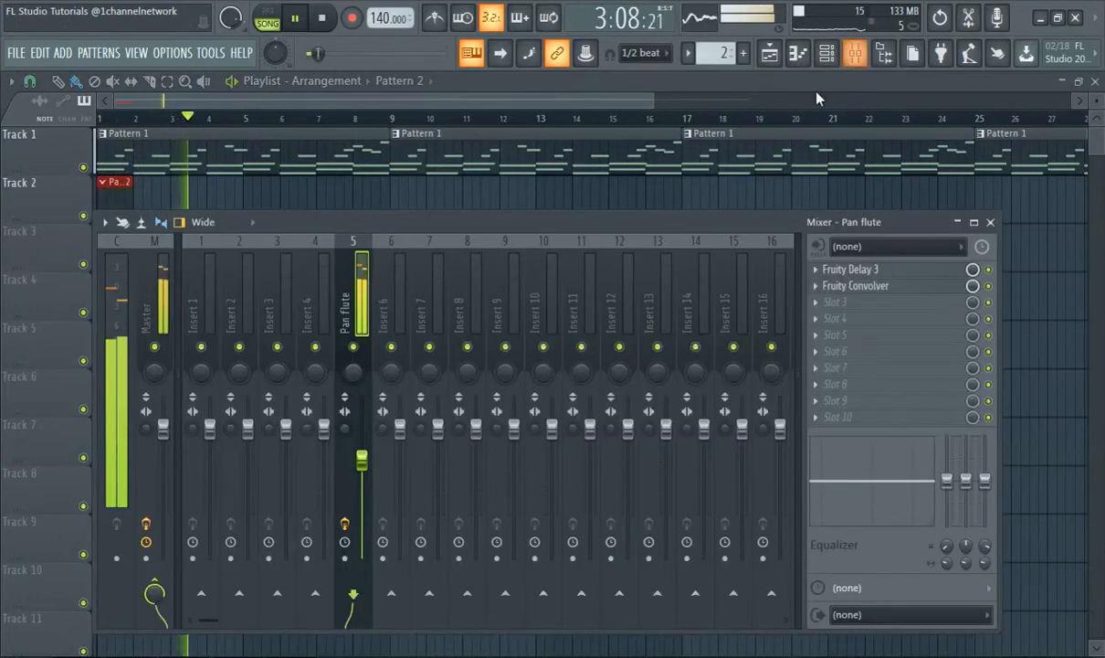
left_click(855, 53)
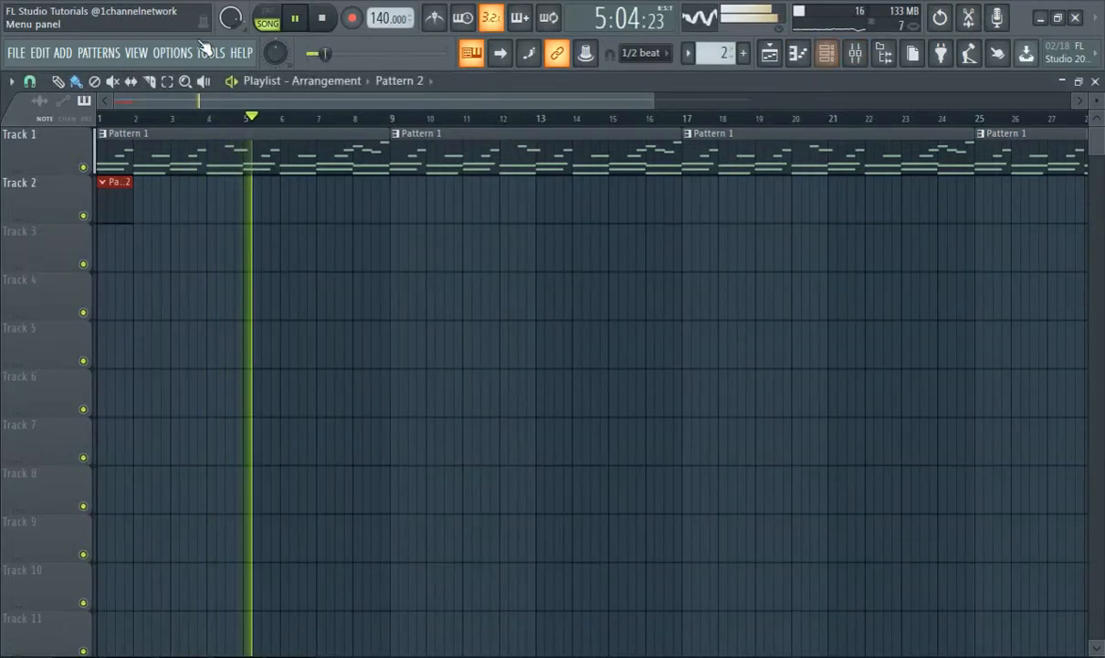
left_click(64, 53)
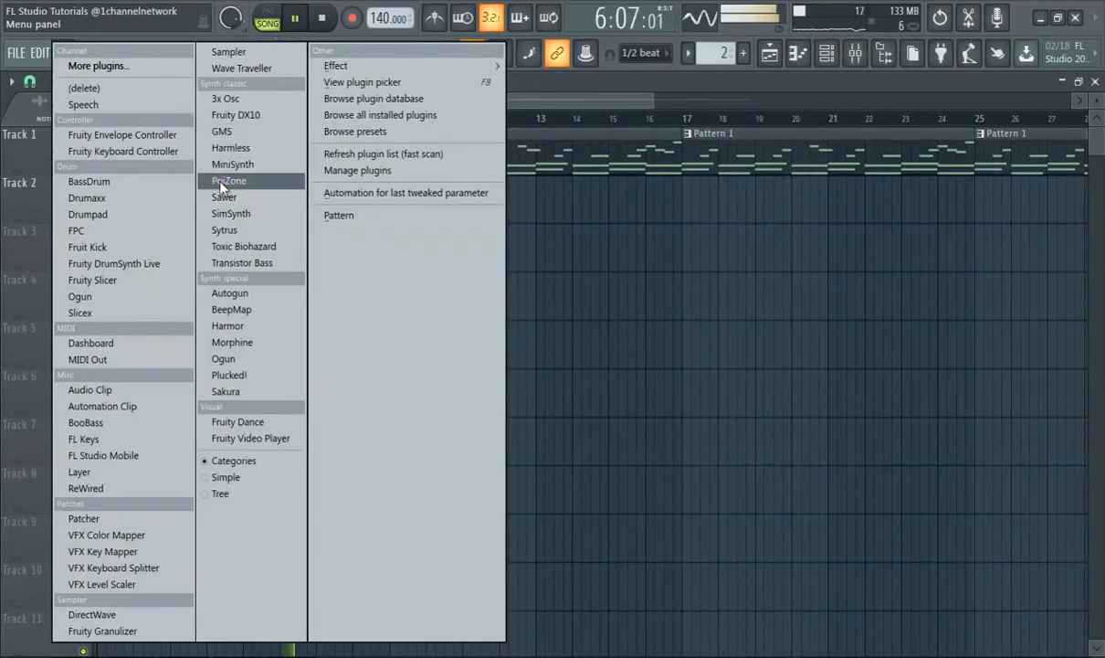
left_click(228, 230)
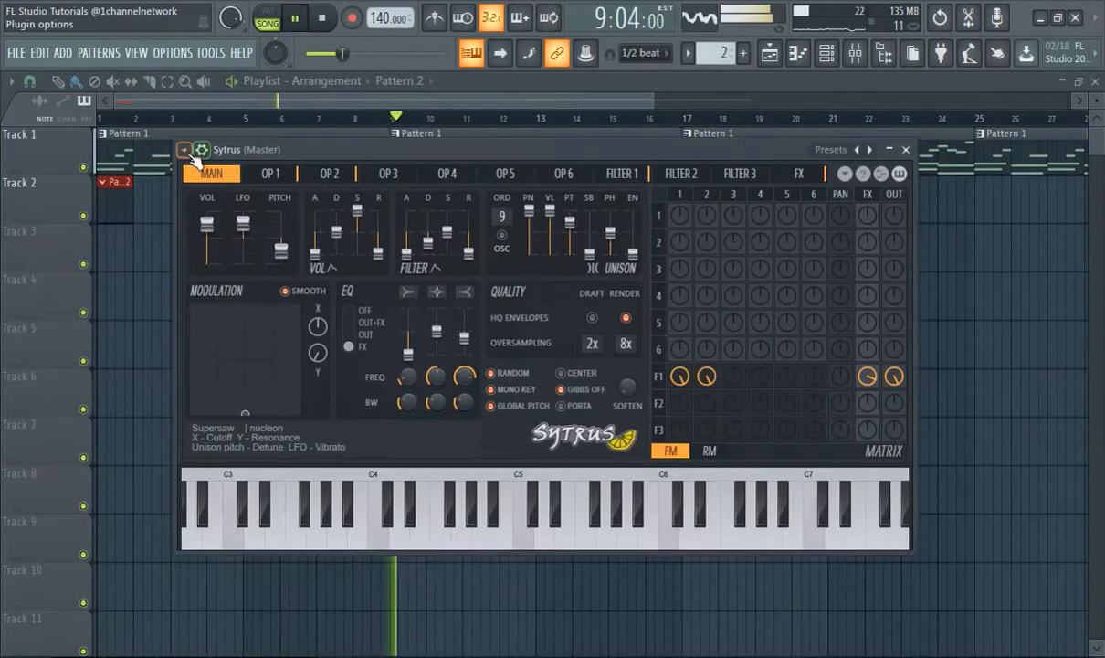
- Load the Deep preset from the Bass category into the new Sytrus channel
left_click(184, 149)
mouse_move(213, 197)
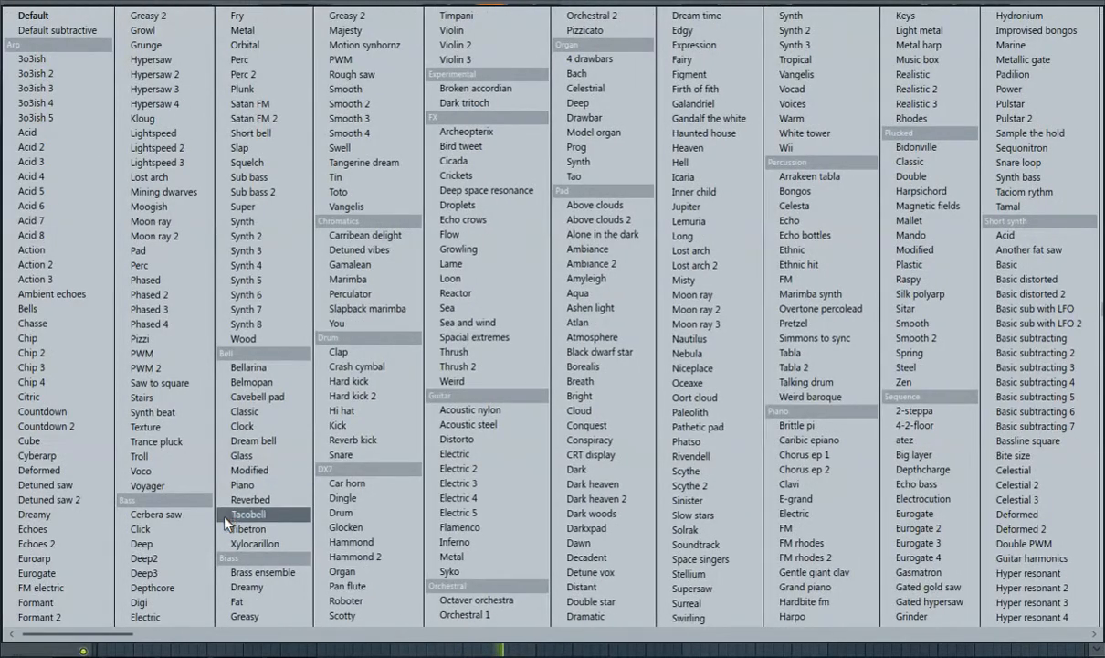
left_click(174, 546)
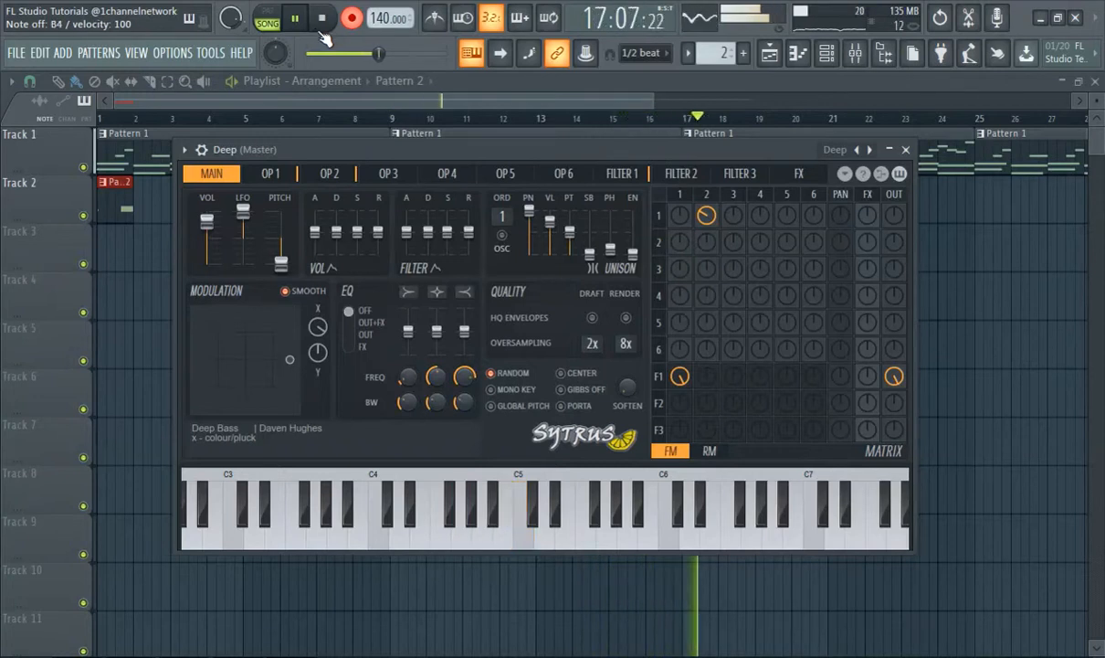
- Restart playback at bar 1 and duplicate the Pattern 2 clip on Track 2 from bar 17, leaving it deselected
left_click(101, 119)
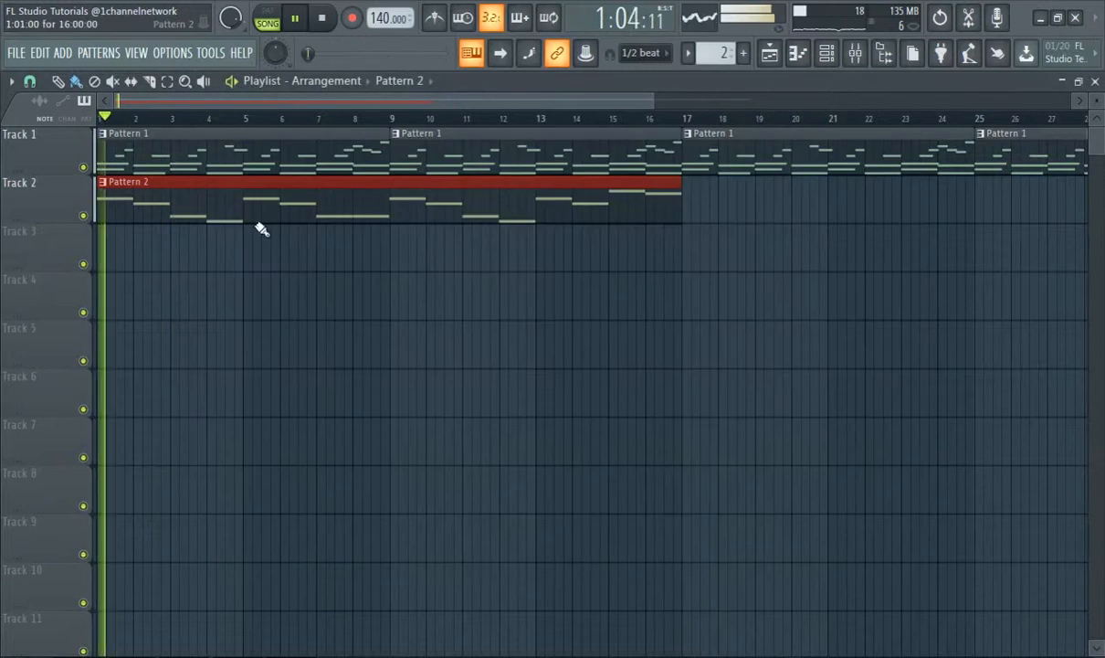
key("ctrl+b")
key("ctrl+d")
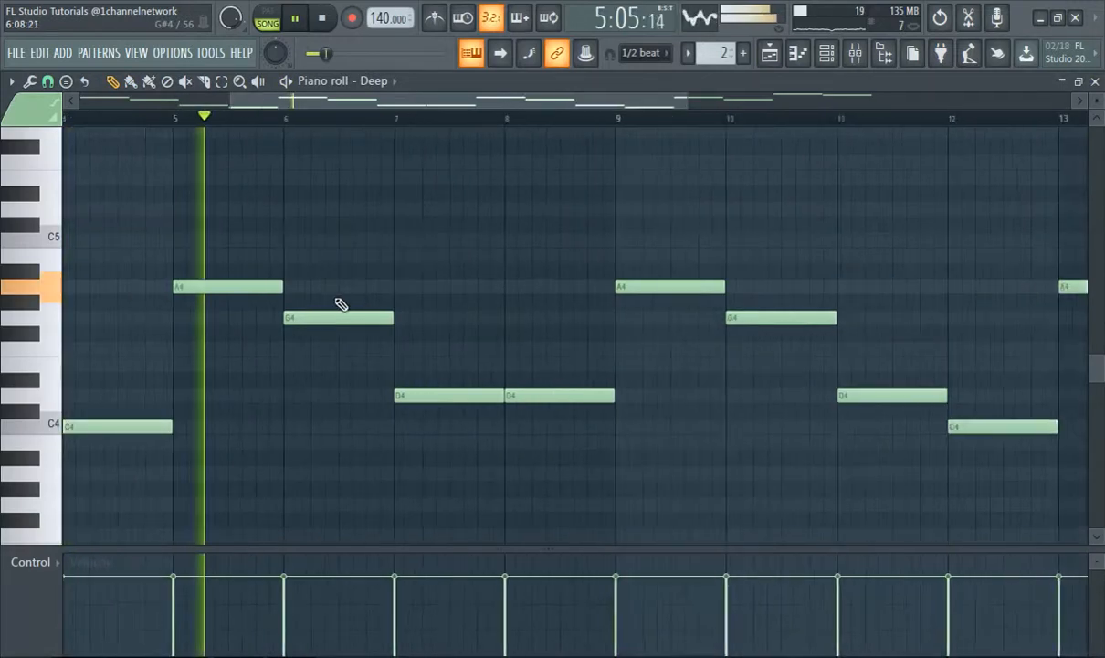
- Shorten the D4 bass note in bar 7 slightly so it ends just before bar 8, and return to the Playlist
scroll(340, 308, "up", 3)
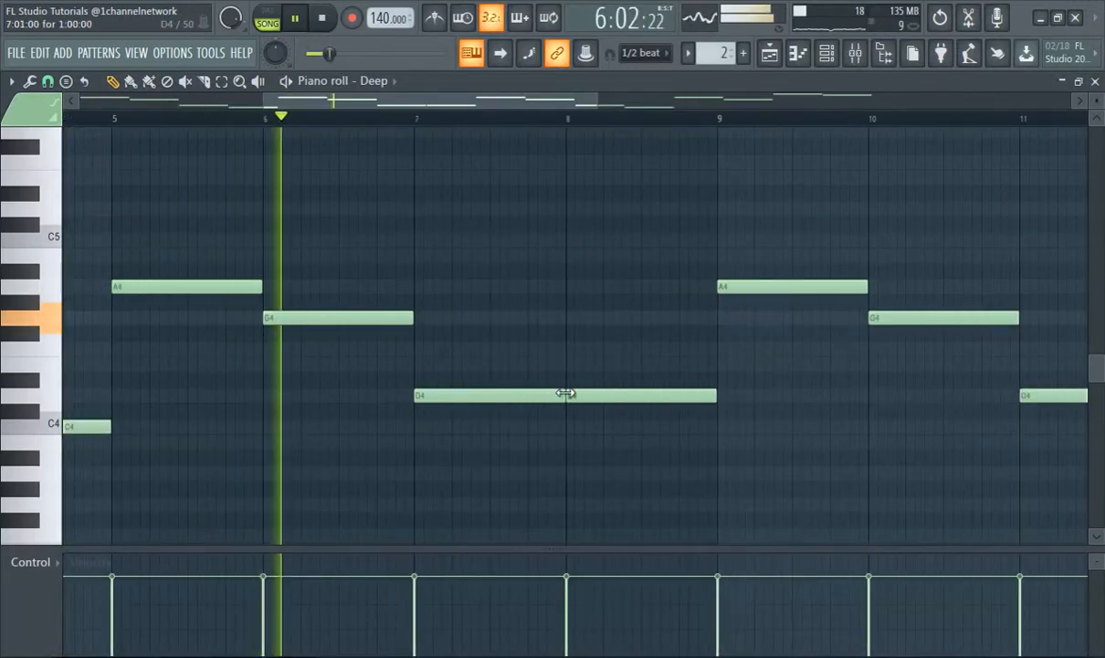
left_click_drag(566, 394, 561, 394)
scroll(616, 363, "up", 2)
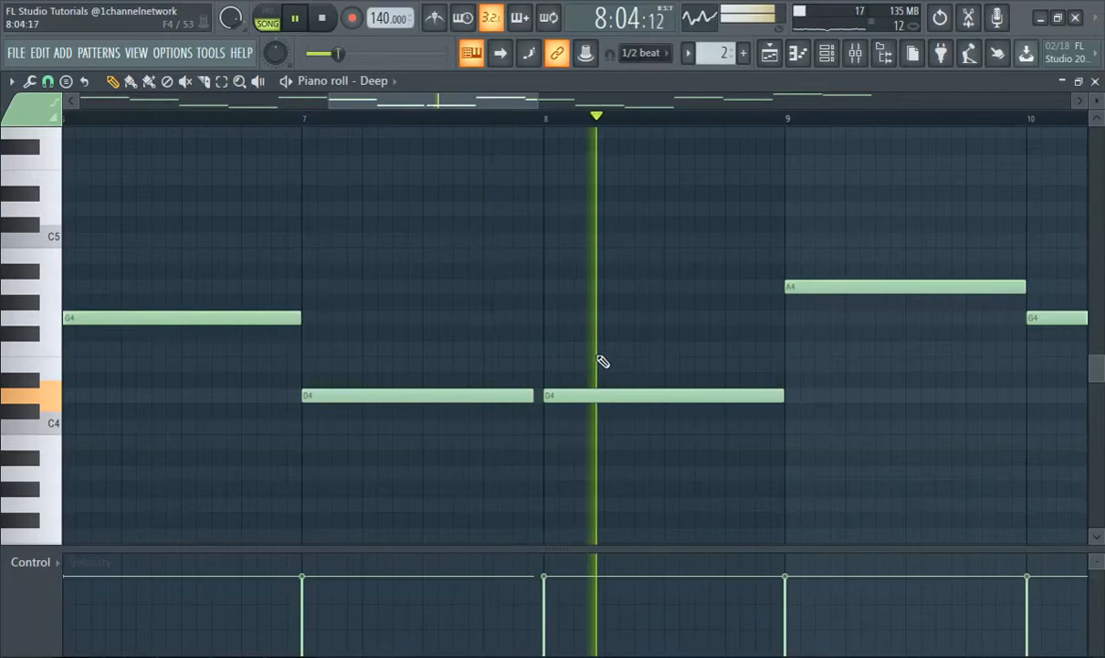
scroll(616, 363, "down", 5)
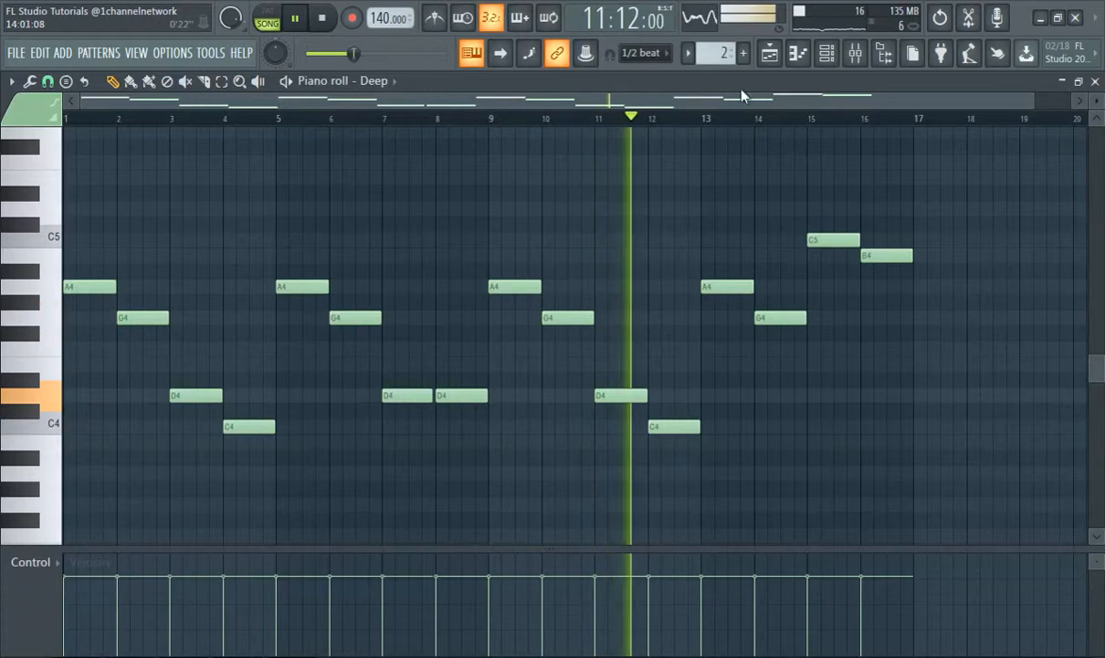
left_click(772, 57)
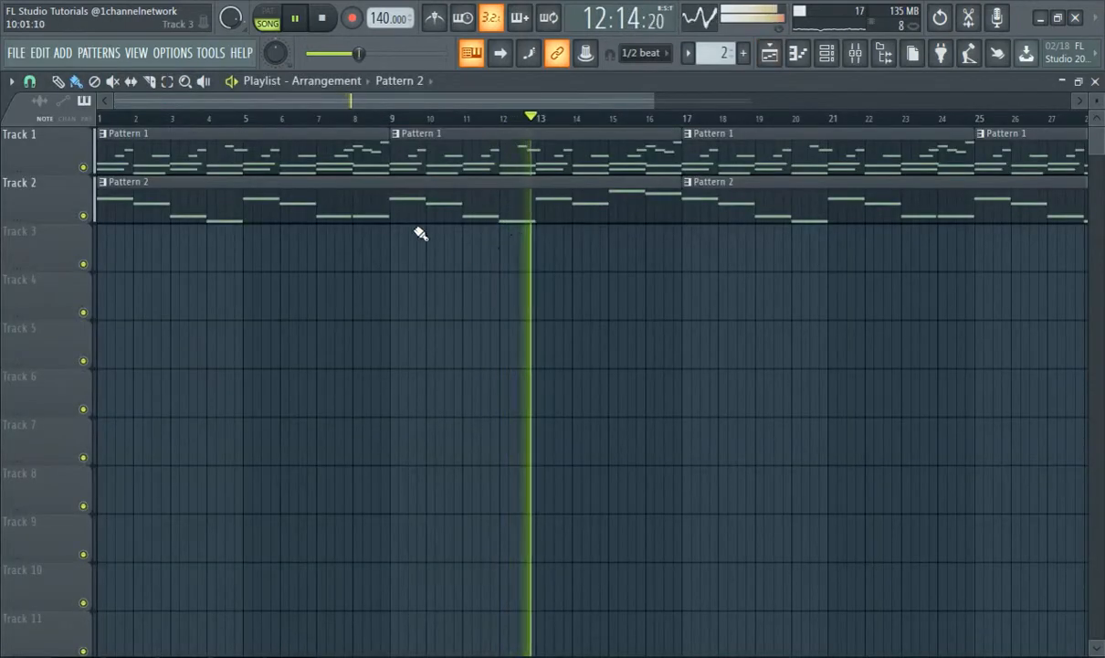
- Reopen Pattern 2 in the Piano roll and lower the bass note at bar 15 to D4
double_click(374, 207)
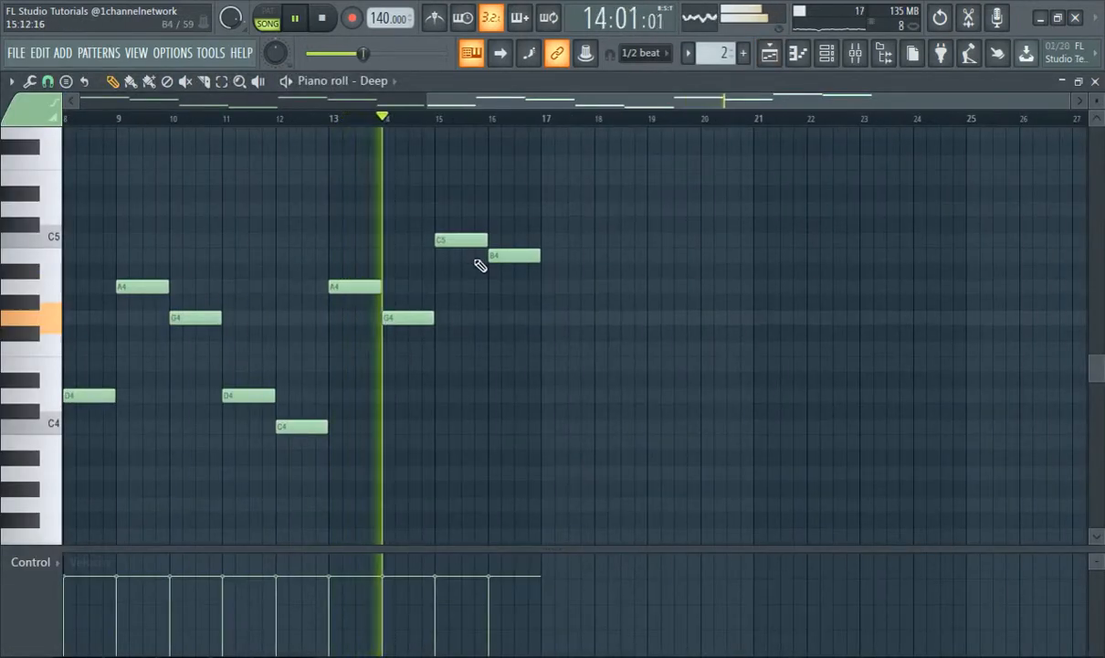
scroll(530, 287, "up", 3)
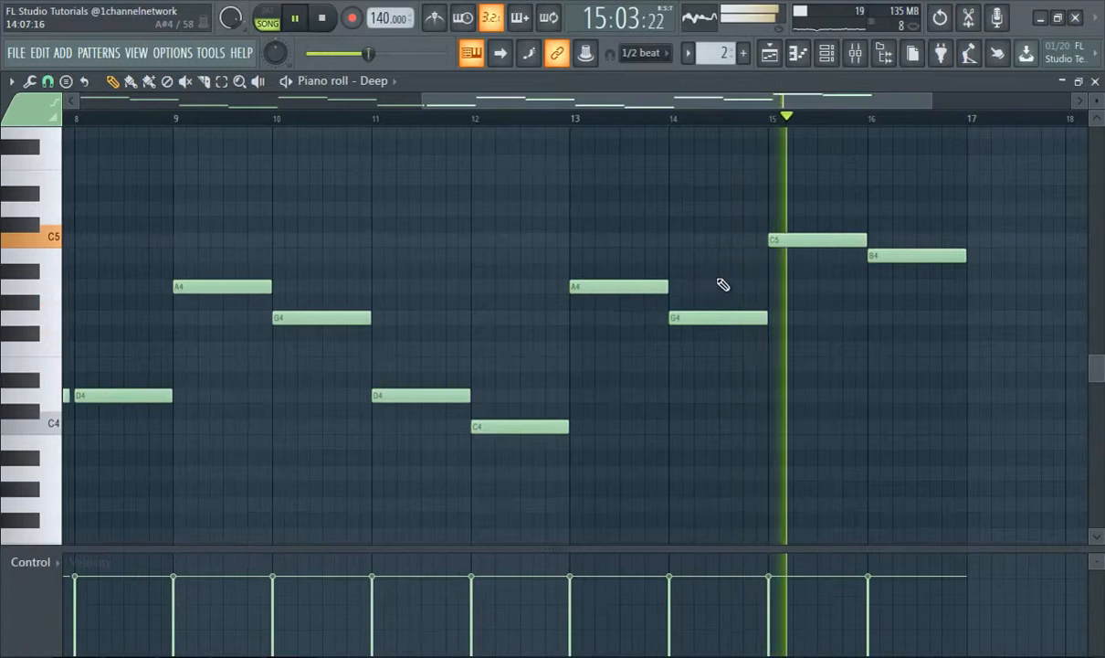
scroll(717, 285, "down", 3)
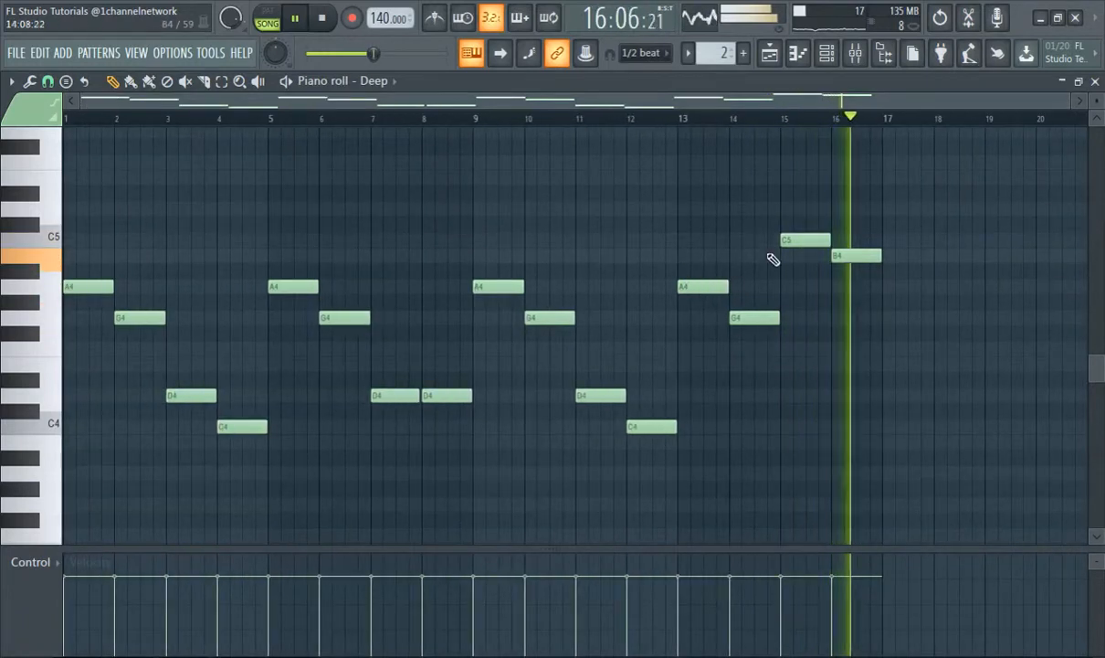
scroll(838, 266, "up", 2)
left_click(568, 117)
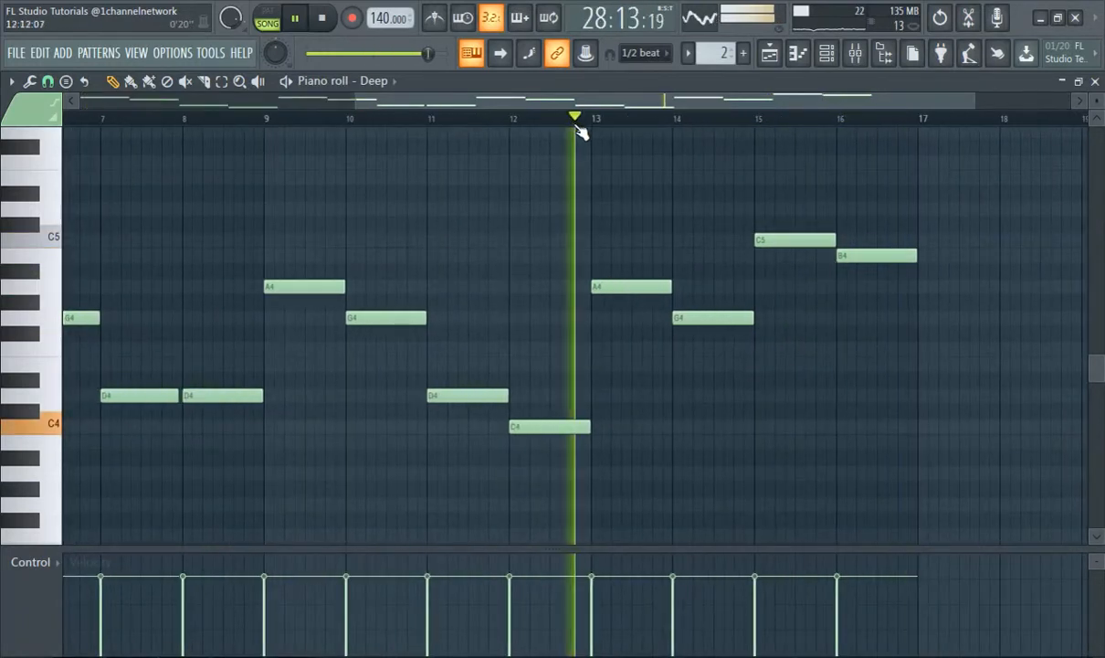
left_click_drag(763, 235, 762, 261)
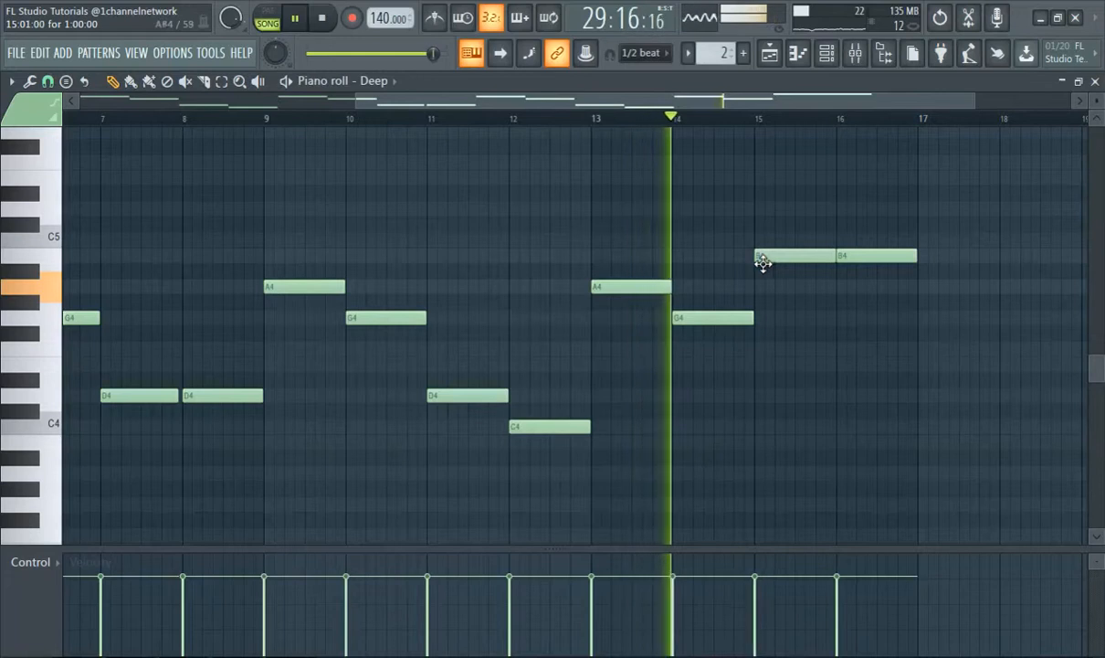
left_click_drag(856, 251, 794, 403)
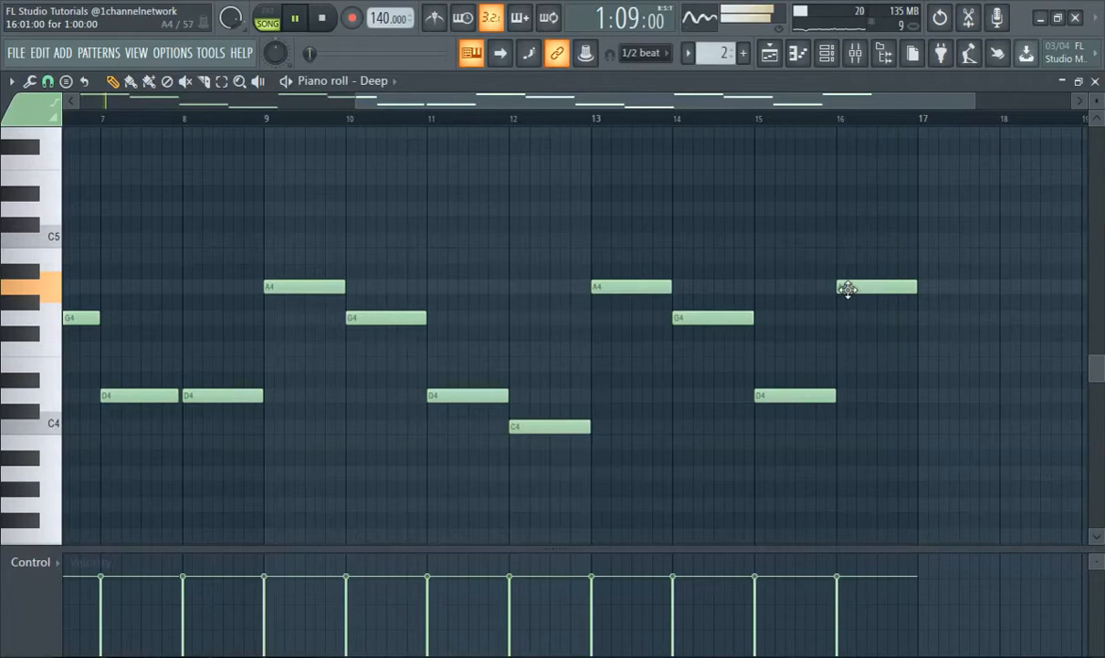
- Lower the last bass note at bar 16 to A3, audition the ending and return to the Playlist
left_click_drag(861, 427, 857, 462)
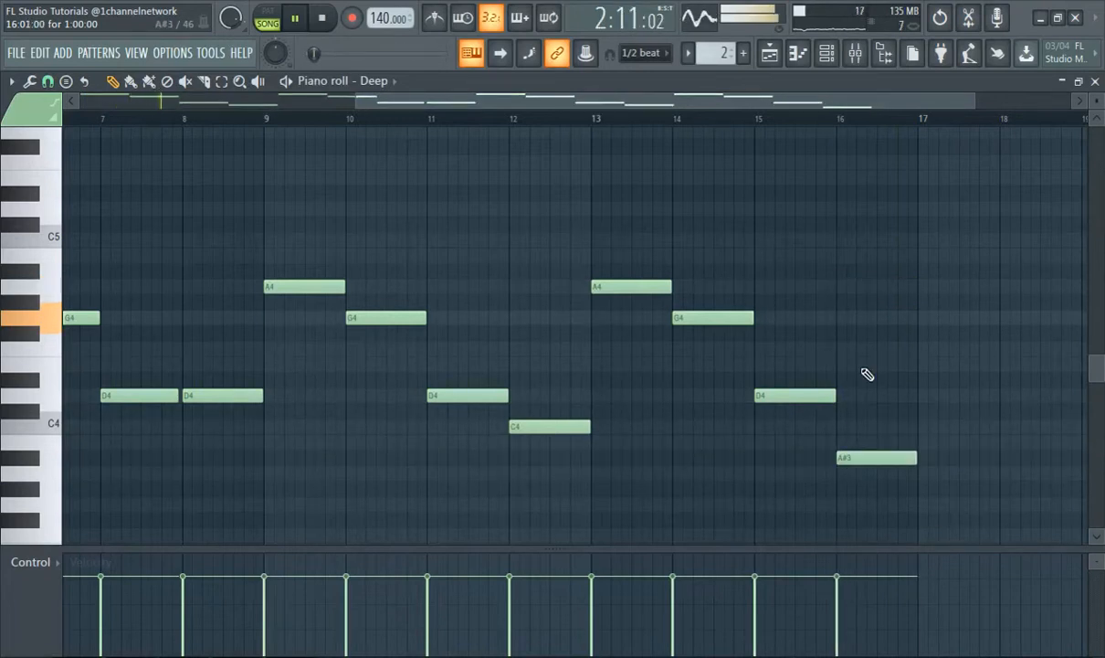
left_click(674, 114)
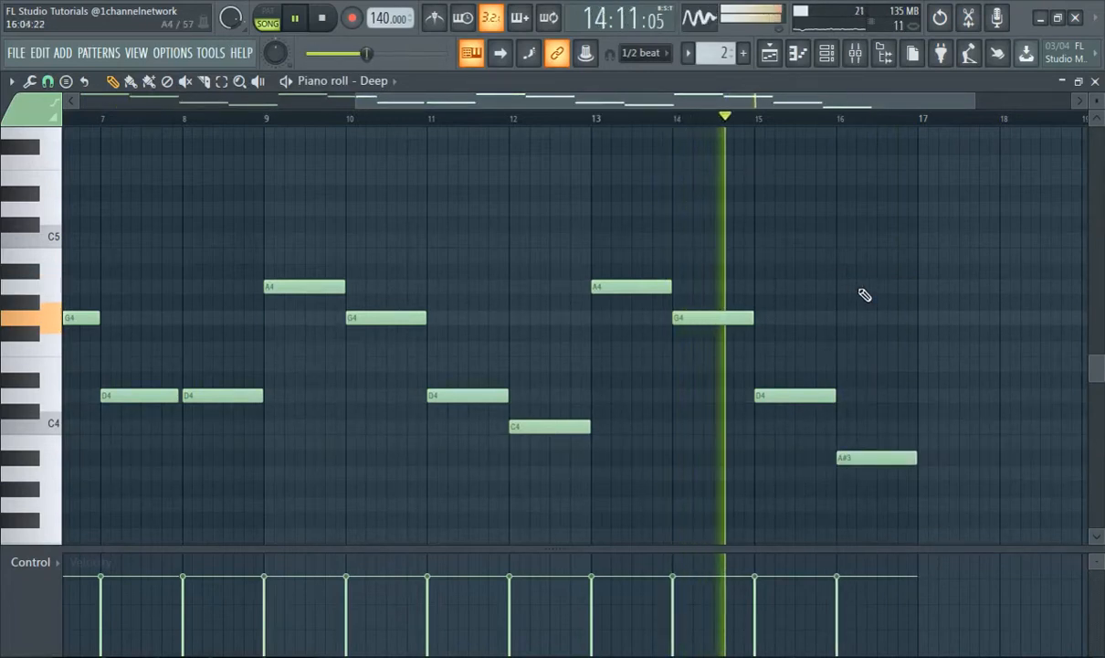
scroll(876, 302, "down", 2)
scroll(917, 299, "up", 3, "ctrl")
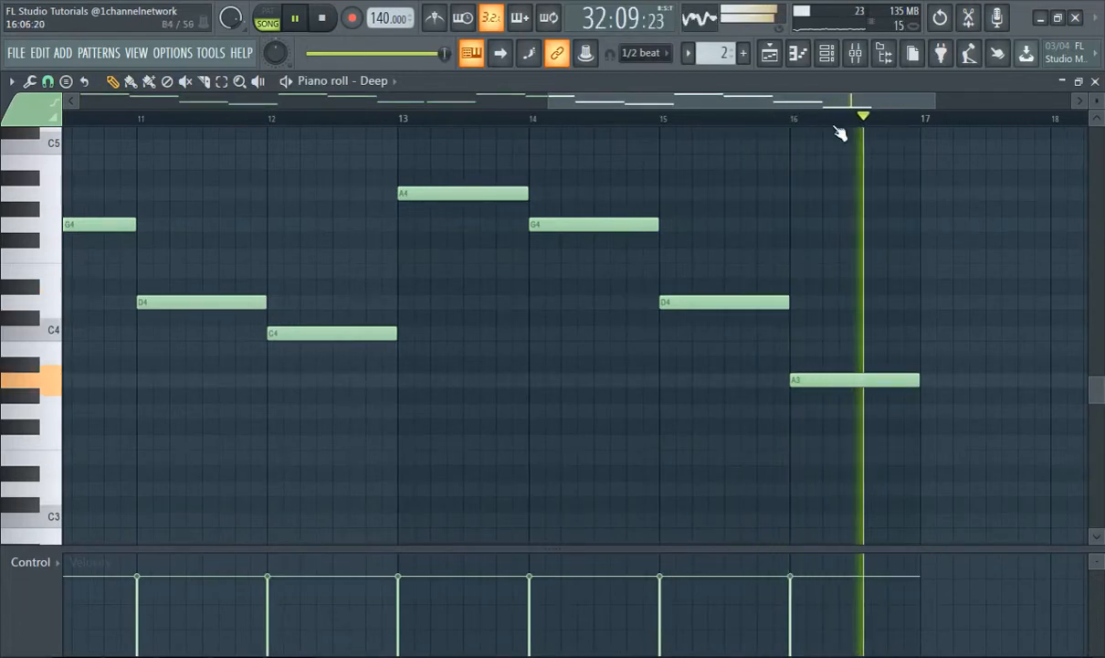
left_click(771, 53)
- Duplicate all Pattern 1 and Pattern 2 clips from bar 33 to bar 65, and restart playback near bar 1
scroll(745, 219, "down", 2)
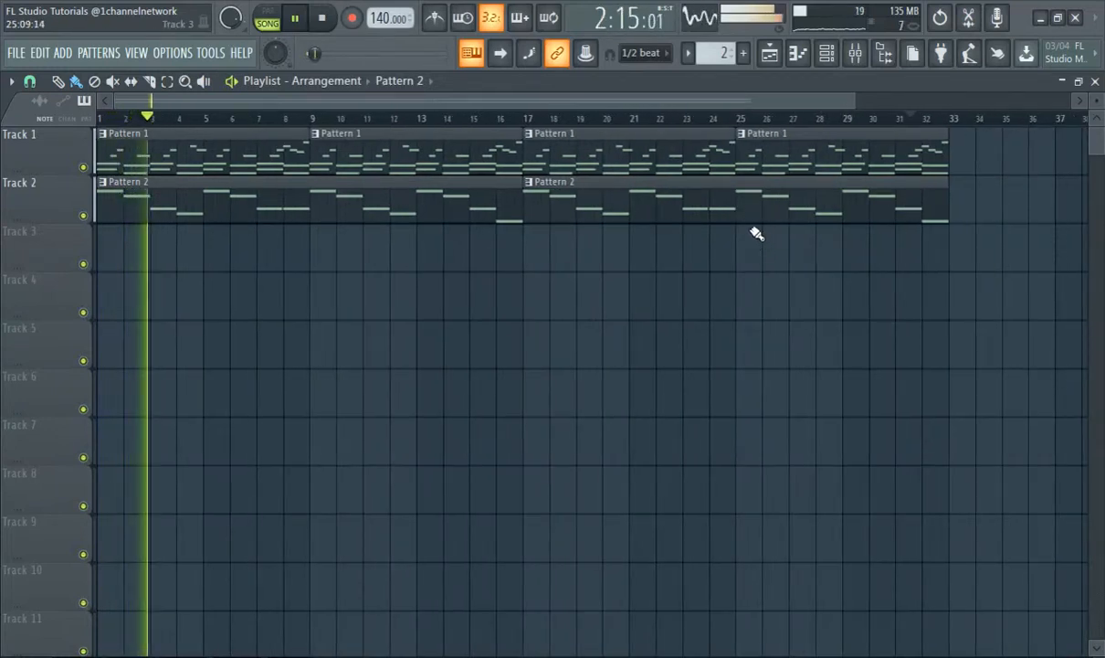
key("ctrl+a")
key("ctrl+b")
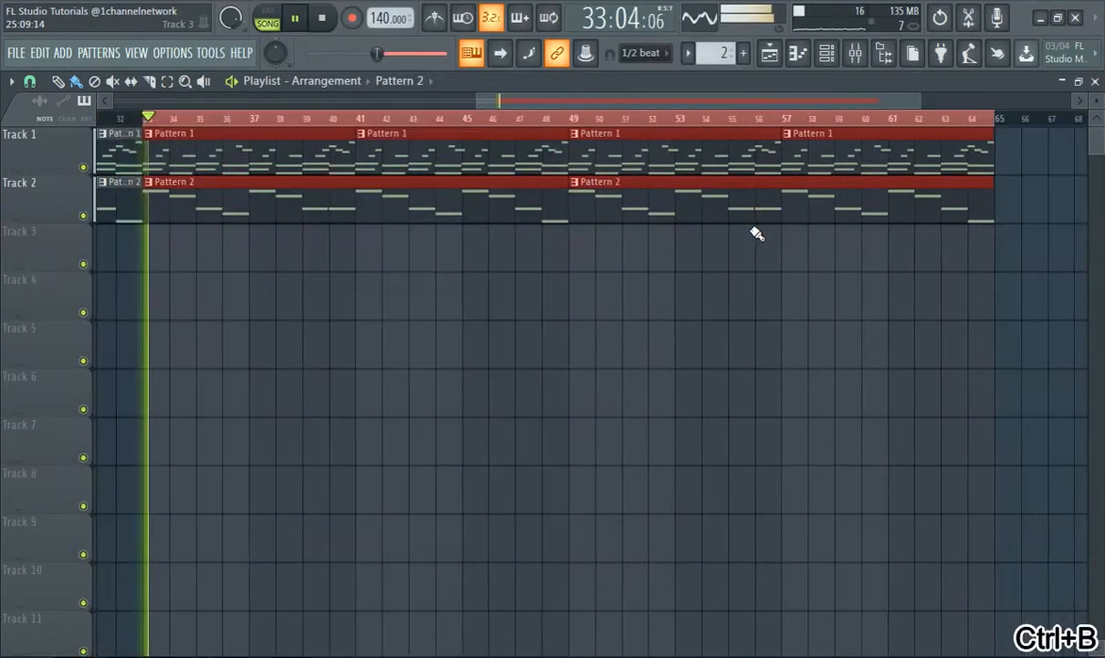
scroll(641, 246, "down", 2)
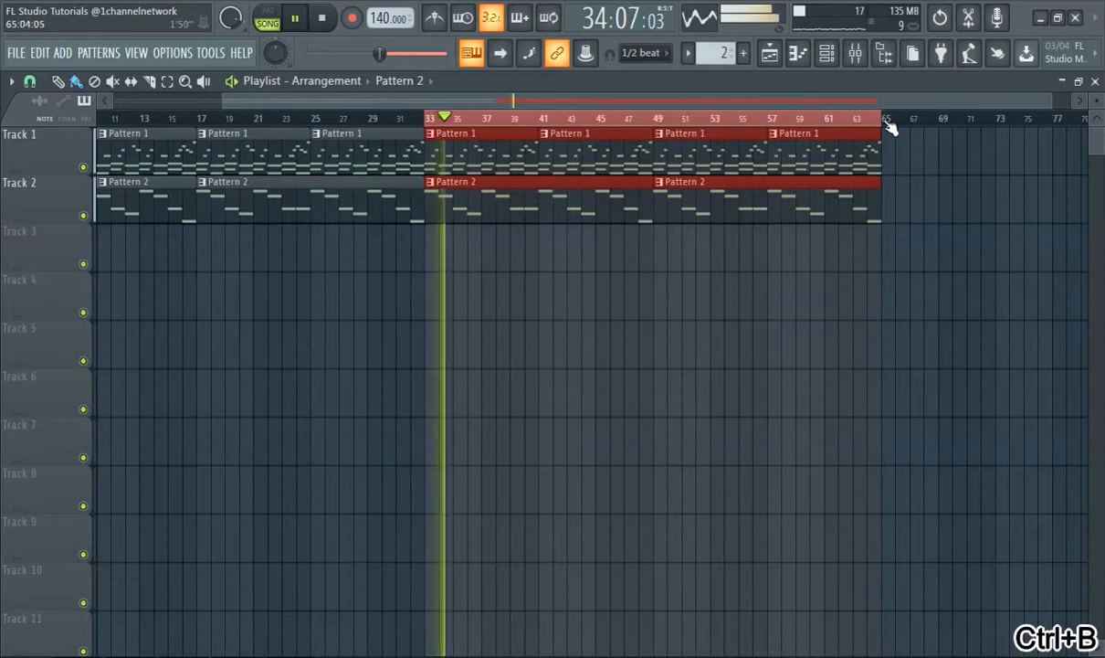
left_click_drag(556, 101, 421, 106)
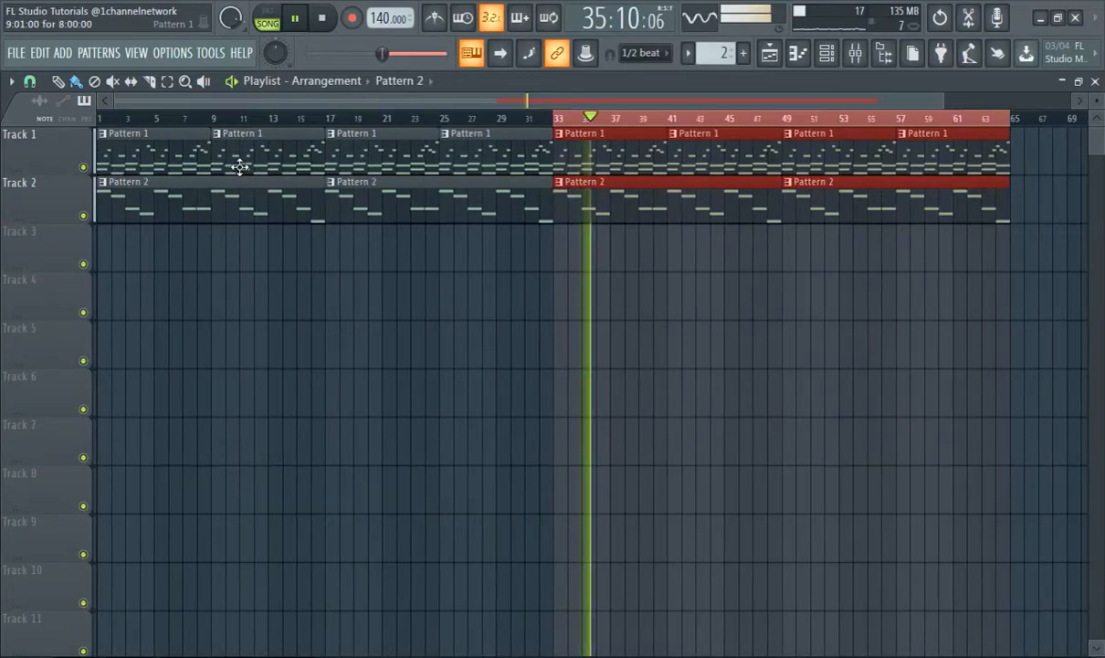
left_click(113, 121)
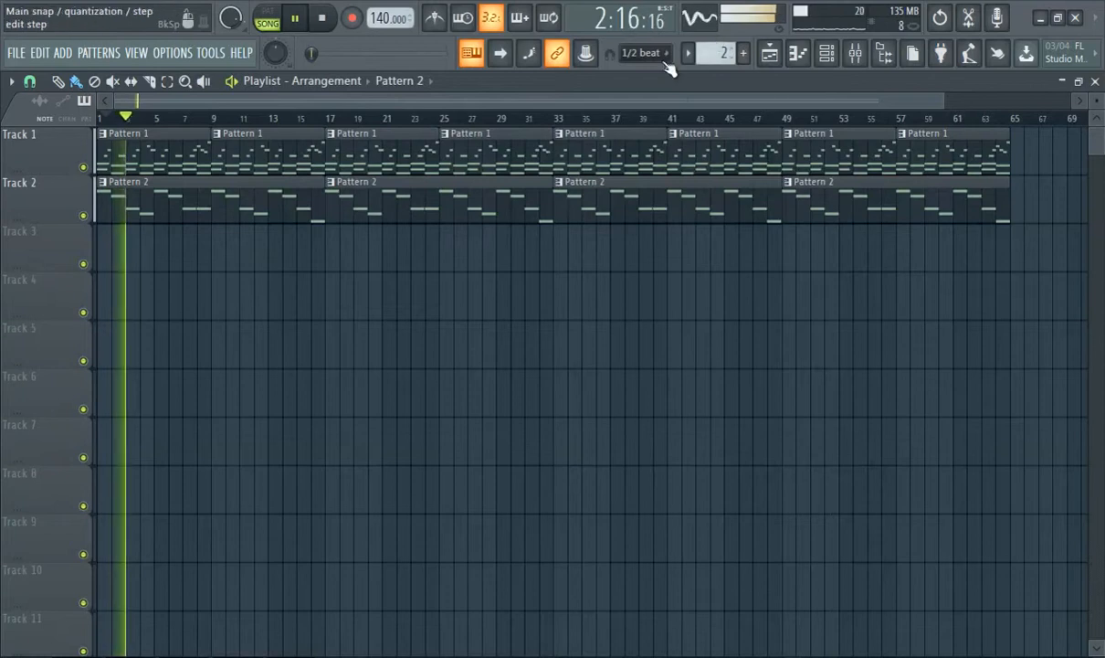
- Create Pattern 3 and place an empty clip of it on Track 3, extended from bar 1 to bar 17
left_click(744, 53)
left_click(108, 242)
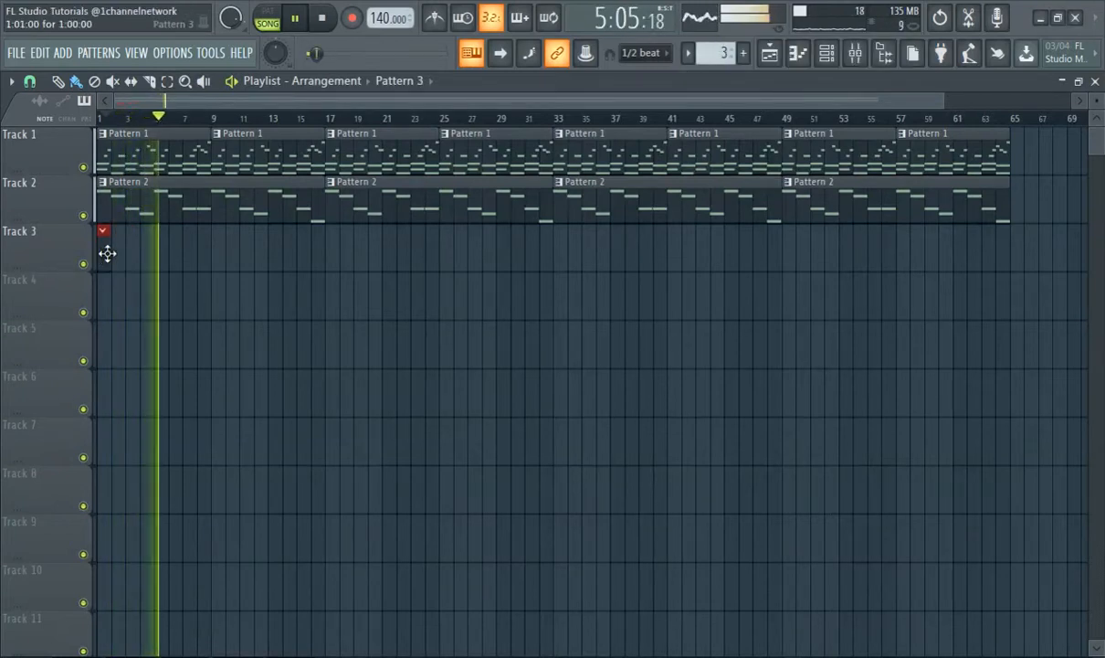
left_click_drag(108, 249, 336, 243)
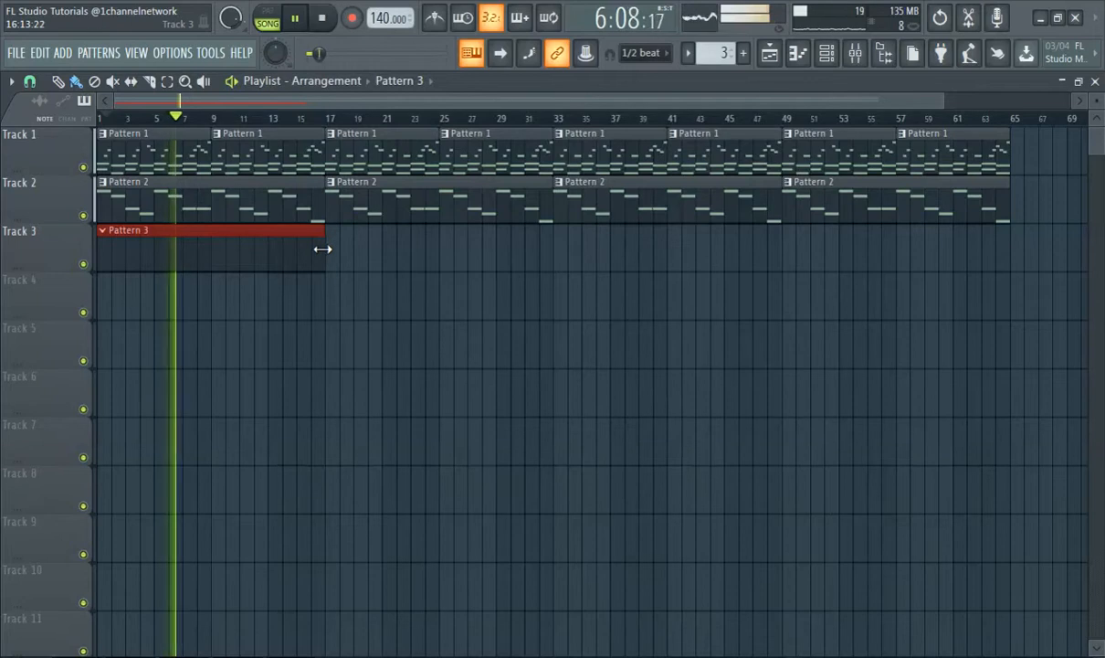
scroll(338, 228, "down", 3)
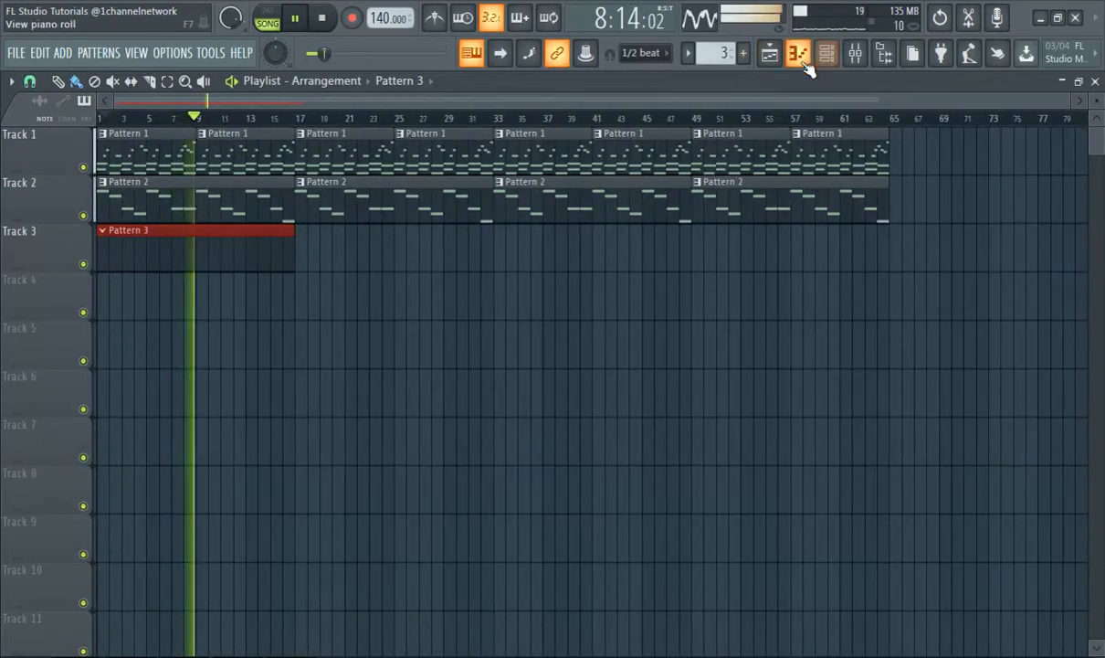
- Show the Browser, collapse its open folders and expand Packs > Legacy > Drums
left_click(883, 53)
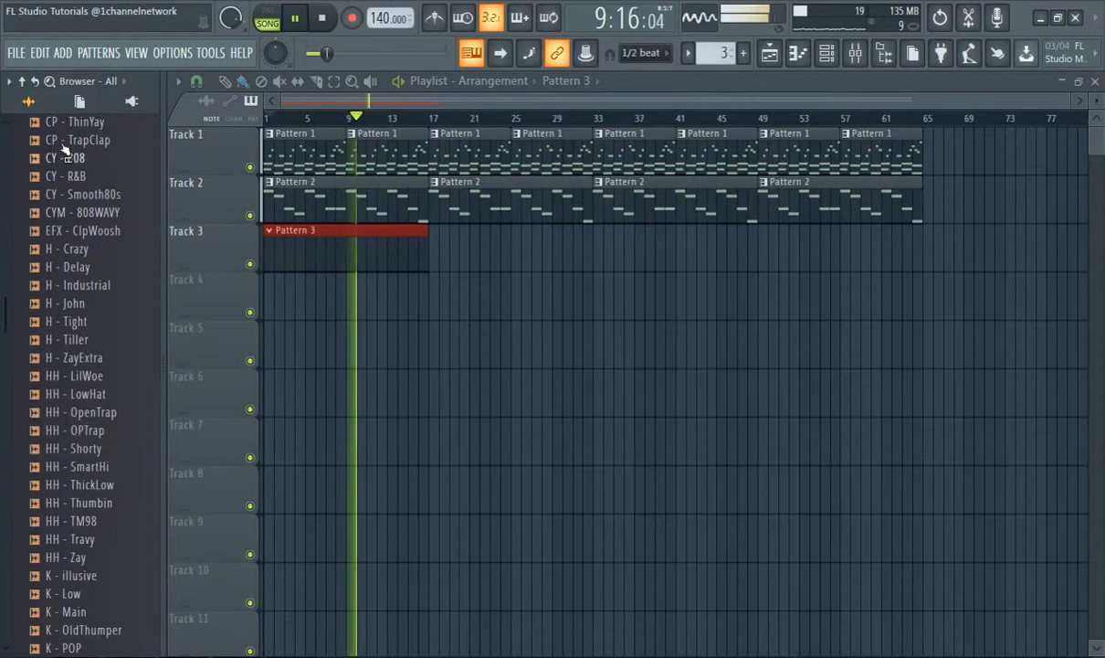
left_click(9, 82)
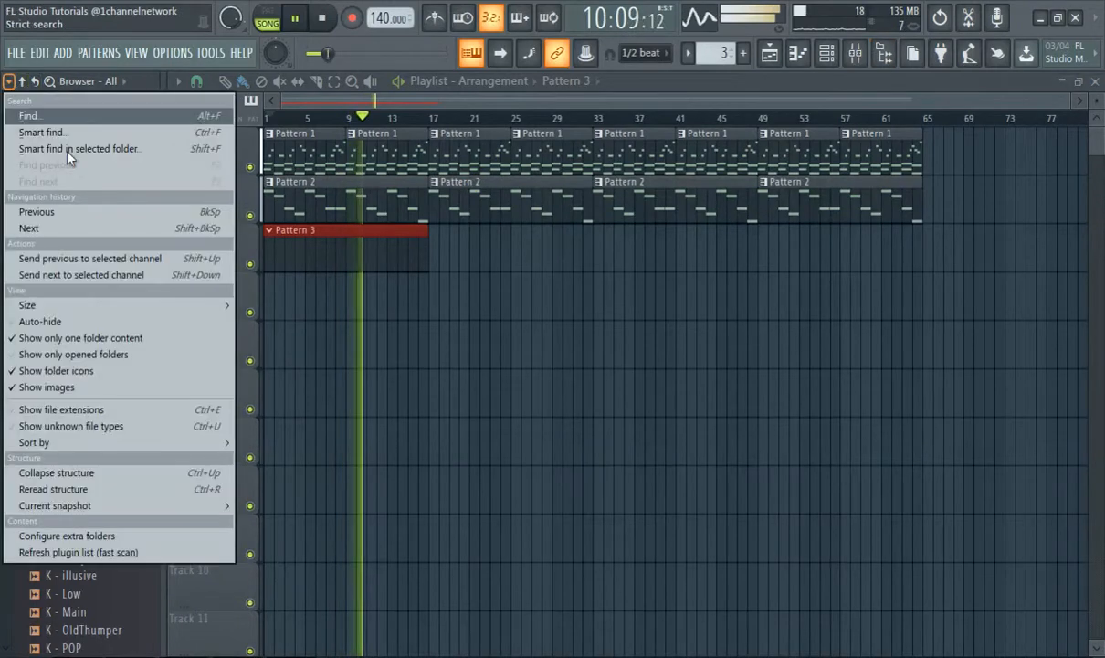
left_click(29, 83)
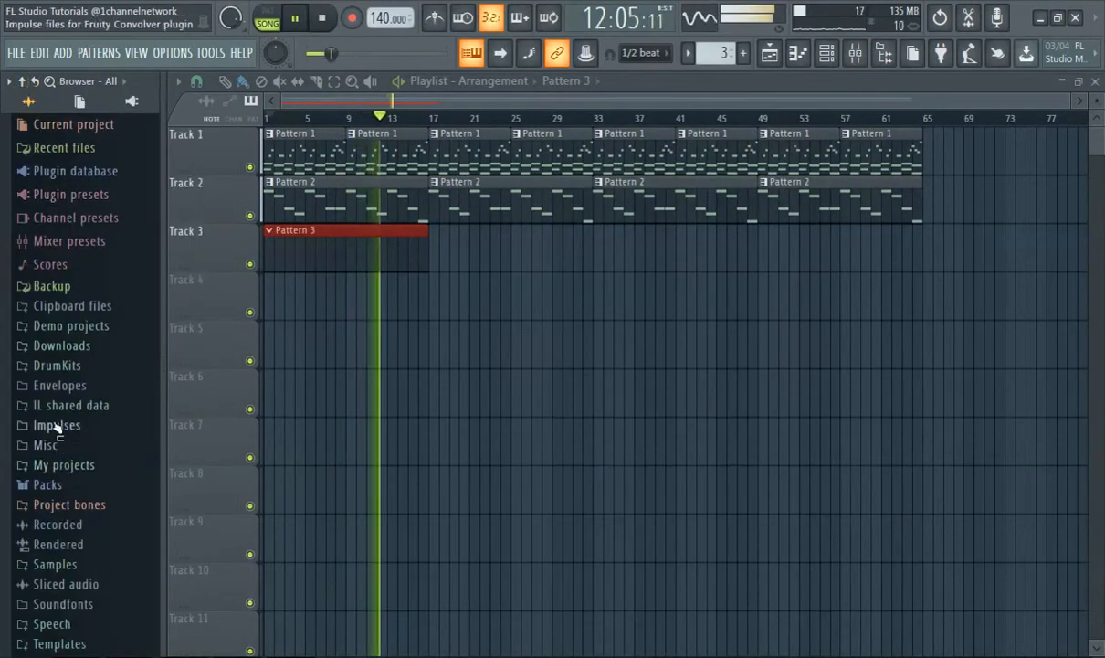
left_click(50, 485)
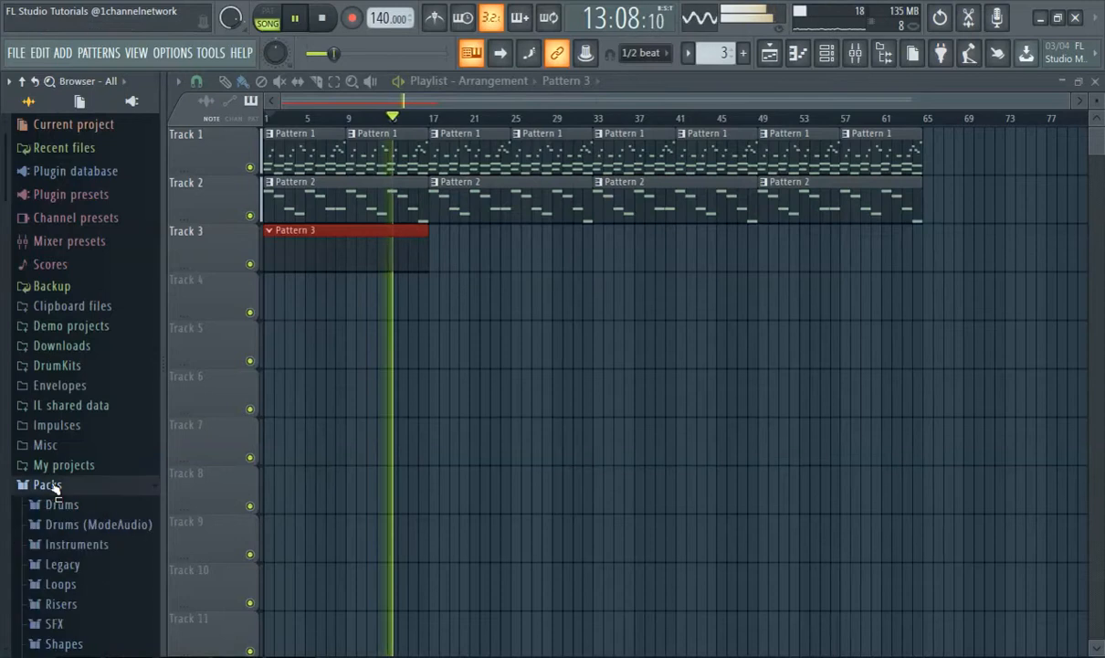
scroll(78, 470, "down", 3)
left_click(79, 389)
left_click(82, 309)
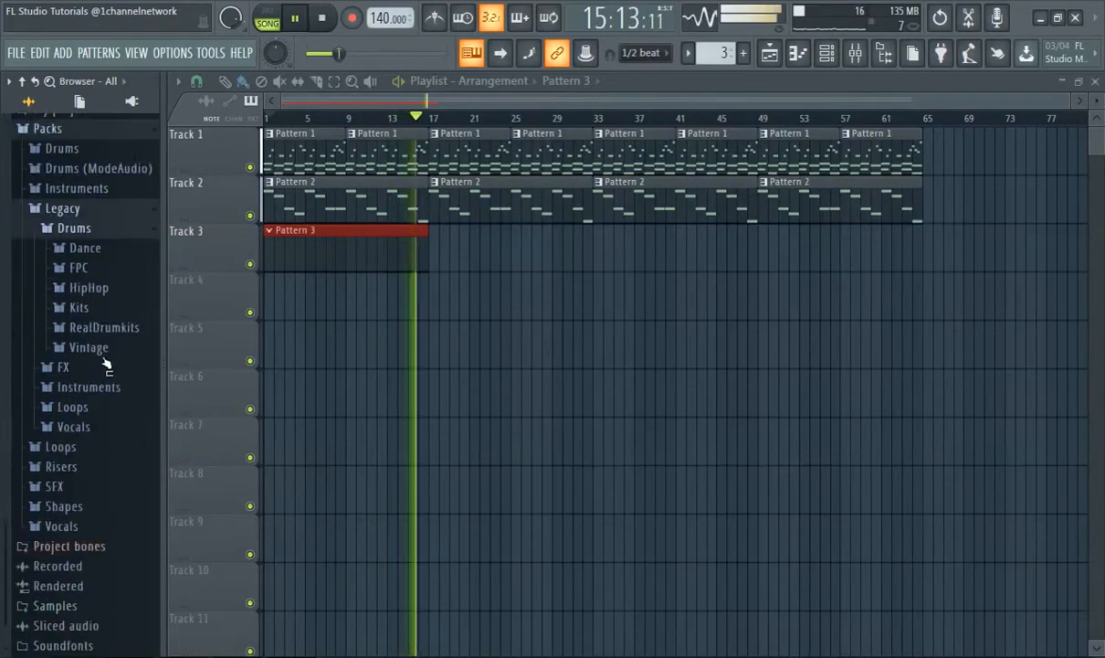
- Audition VT_CHiHat from the Vintage drums folder and load it into channel 3 of the Channel rack
left_click(95, 322)
left_click(92, 382)
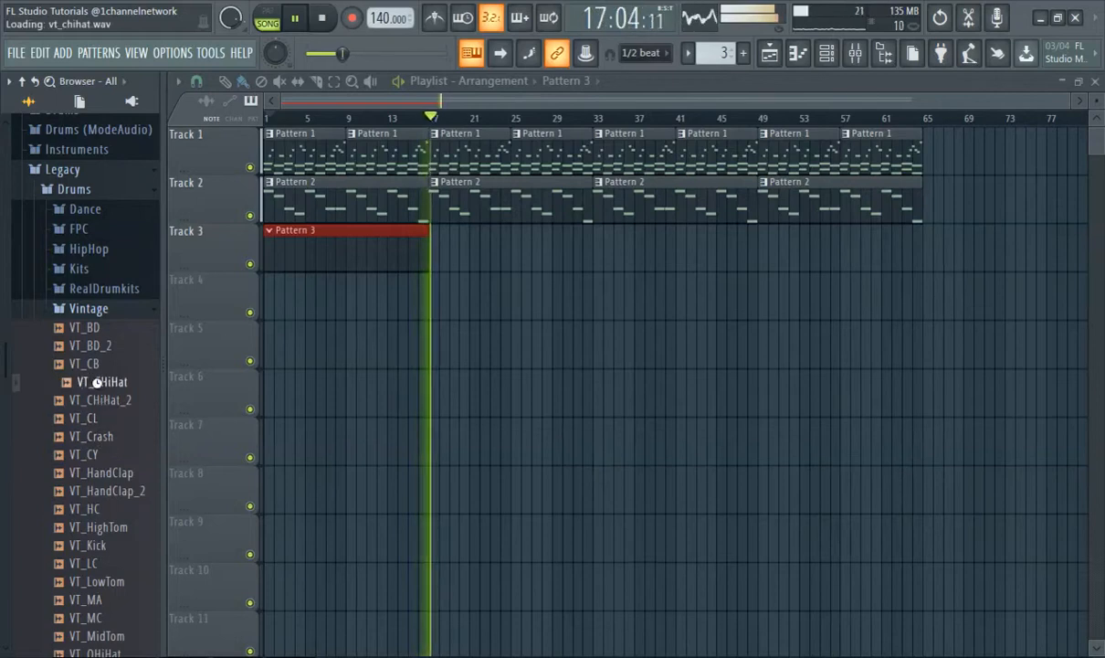
left_click(833, 60)
left_click_drag(307, 335, 561, 199)
- Audition the Vintage kick, rimshot and snare samples, replace the Snare channel with VT_RimShot_2 and add VT_SD as a new channel
scroll(91, 365, "down", 3)
scroll(91, 360, "down", 3)
left_click(92, 328)
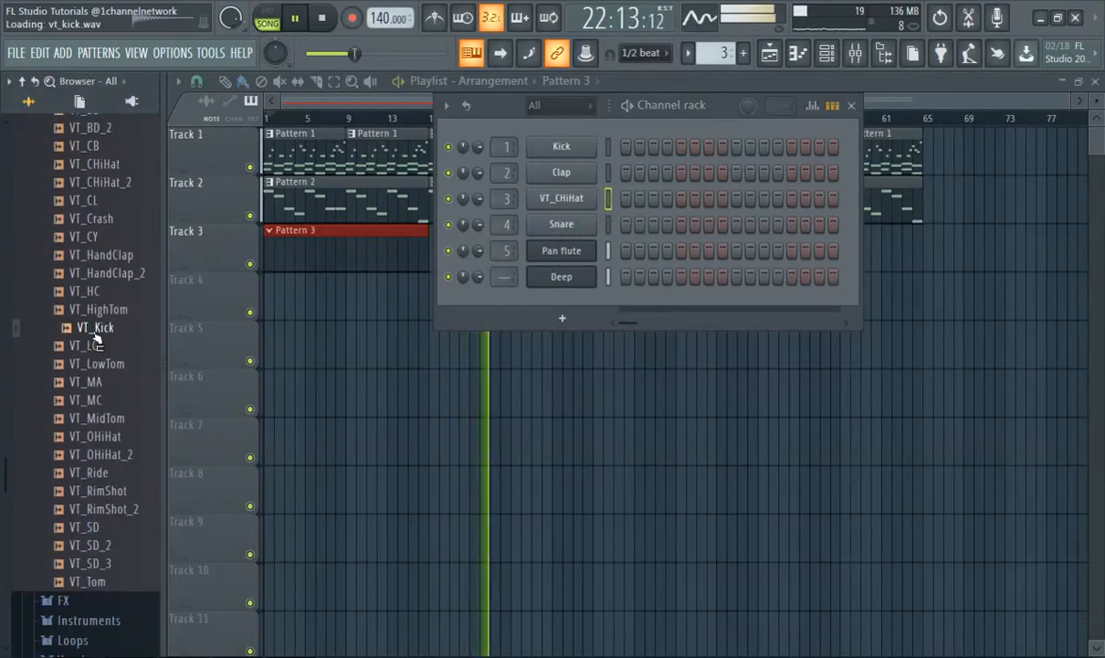
left_click(112, 492)
left_click(103, 528)
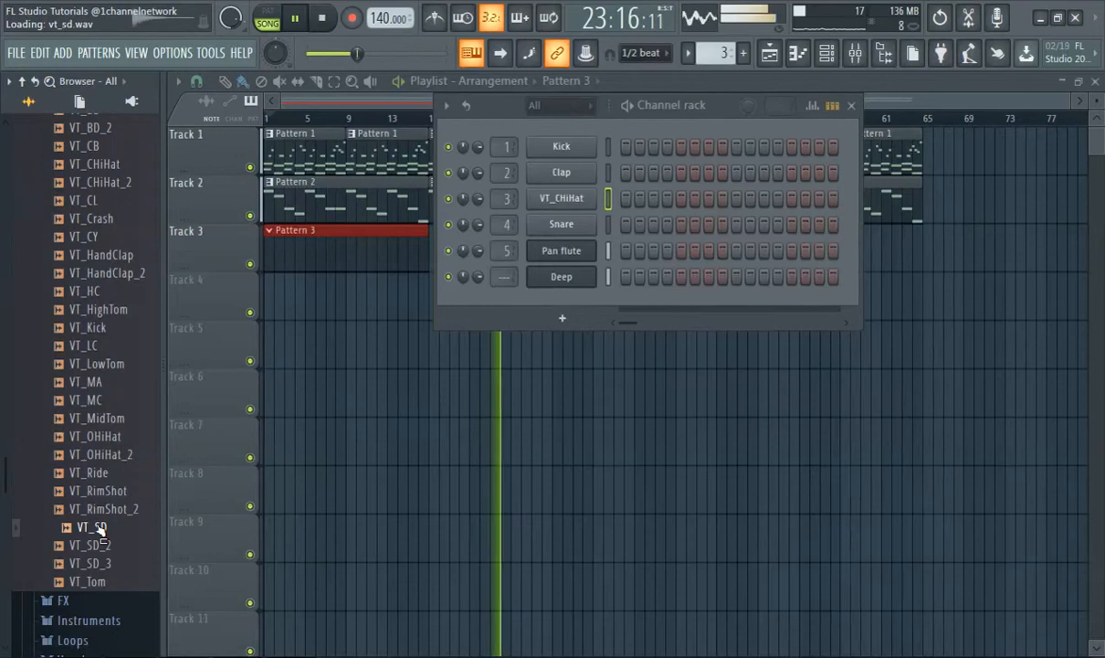
left_click(98, 529)
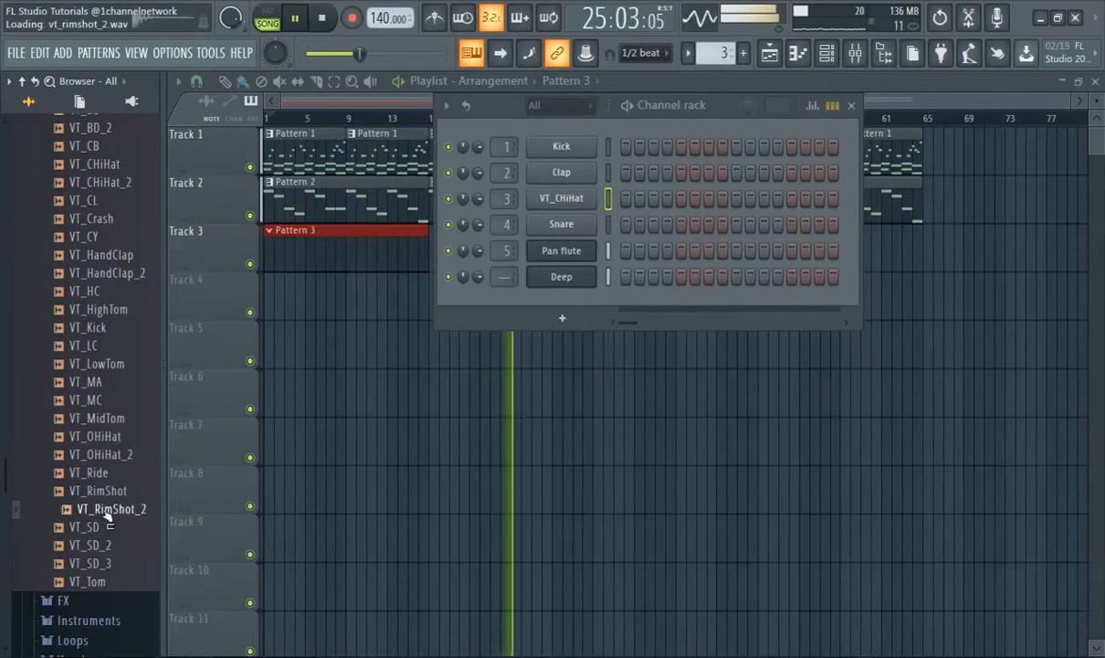
left_click_drag(109, 512, 555, 245)
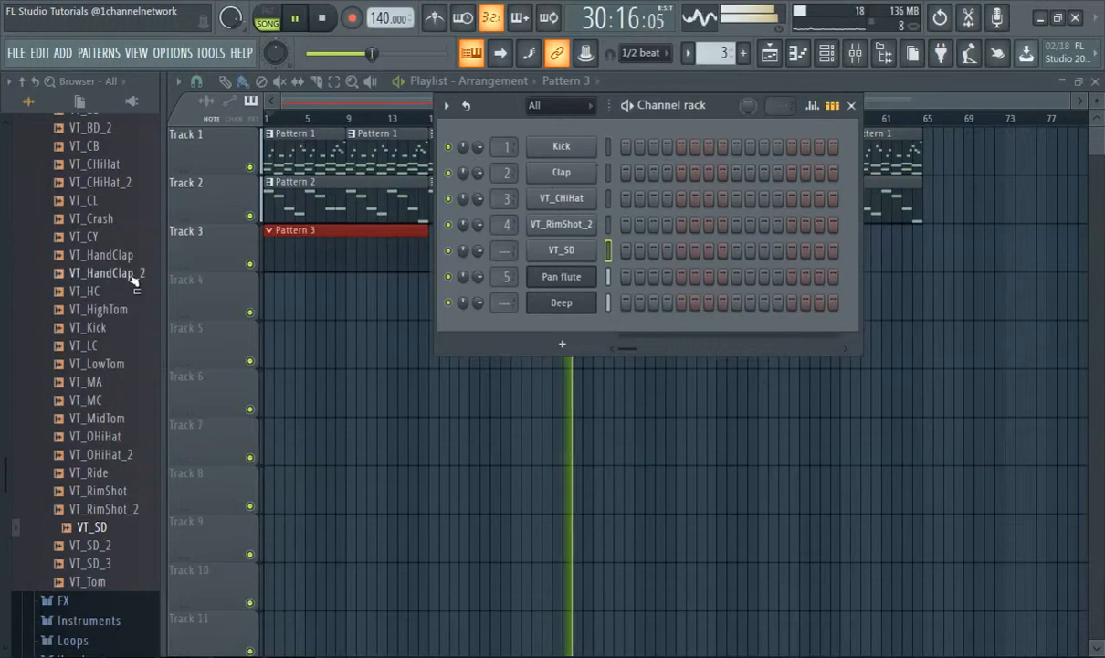
- Swap the Vintage folder for HipHop, then load HIP_Kick into the Kick channel and HIP_Snaph into the Clap channel
scroll(134, 284, "up", 6)
left_click(103, 418)
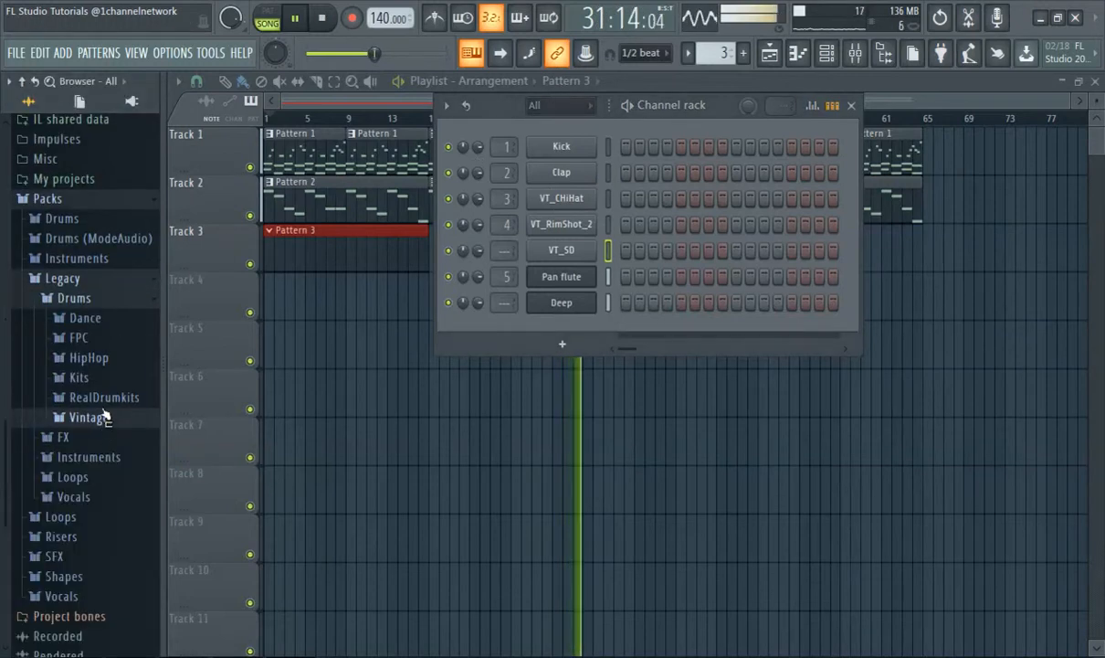
left_click(95, 360)
left_click_drag(100, 402, 561, 149)
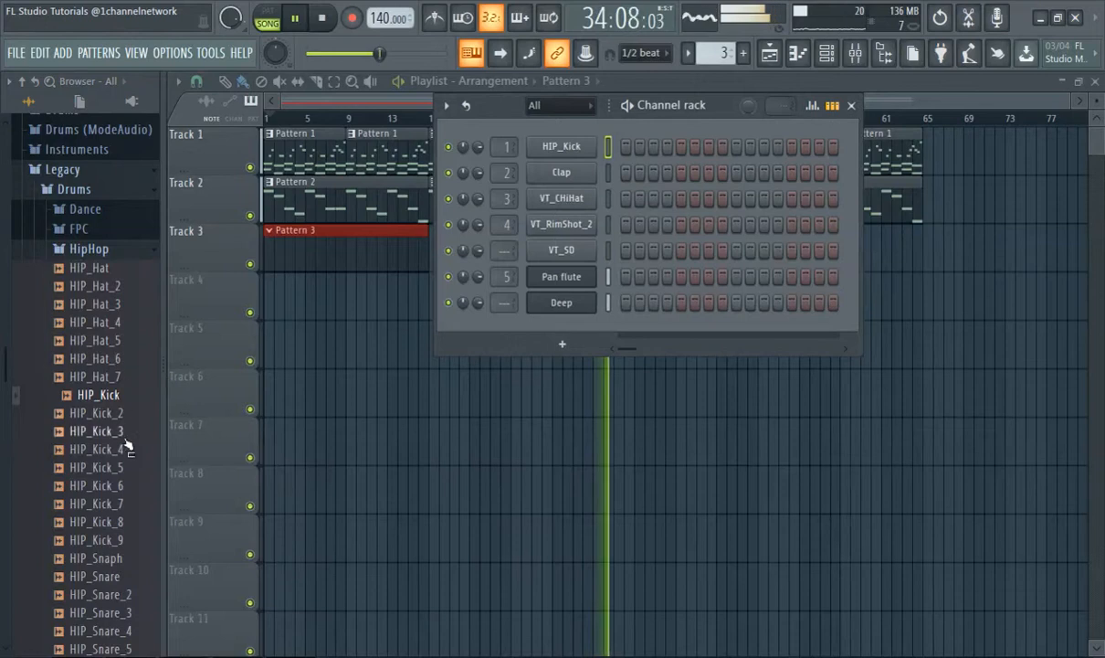
left_click(107, 559)
left_click_drag(109, 565, 561, 172)
- Audition further snare, kick and hat samples in the HipHop folder
left_click(101, 612)
left_click(101, 594)
left_click(97, 467)
left_click(102, 376)
left_click(112, 324)
scroll(116, 368, "down", 4)
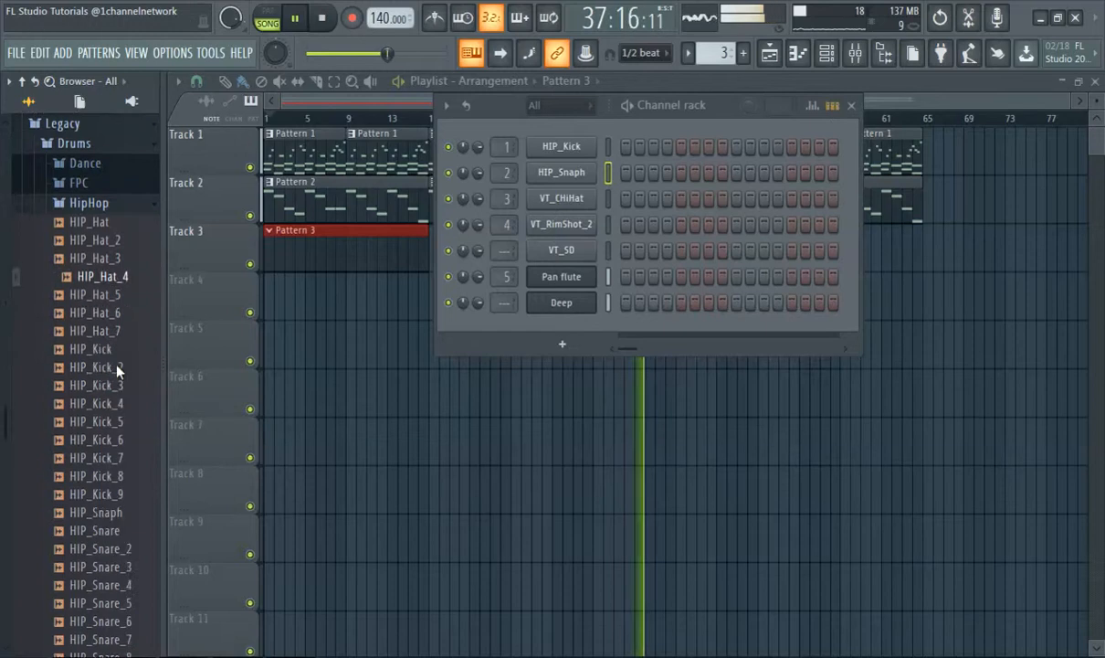
left_click(124, 488)
scroll(124, 475, "up", 4)
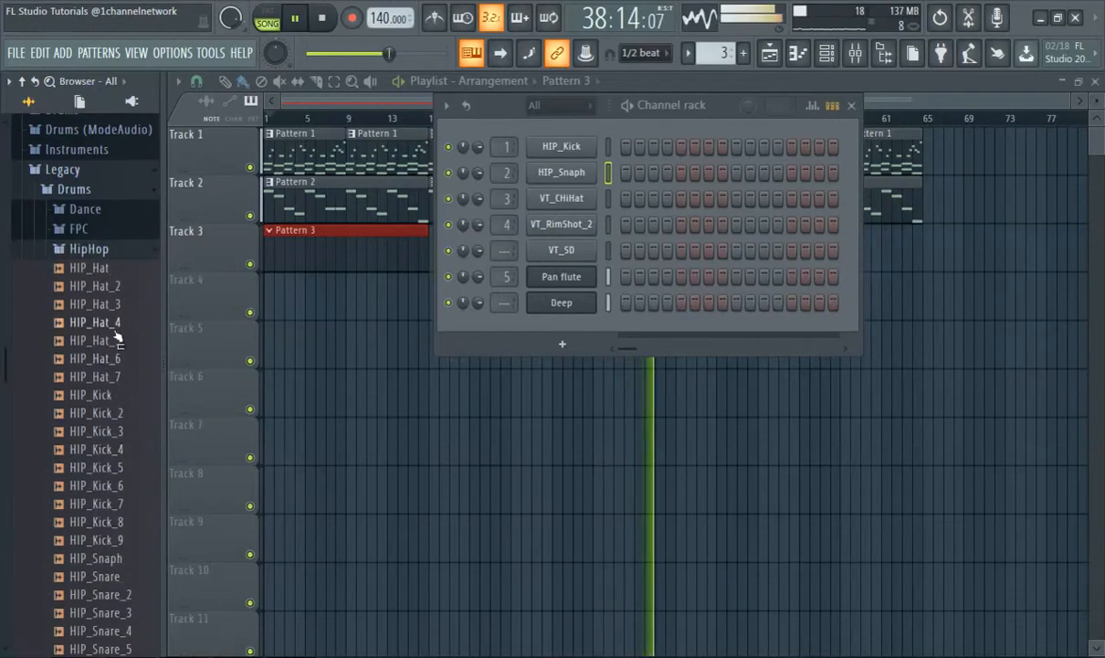
- Collapse the HipHop, Drums, Legacy and Packs folders in the Browser
left_click(91, 252)
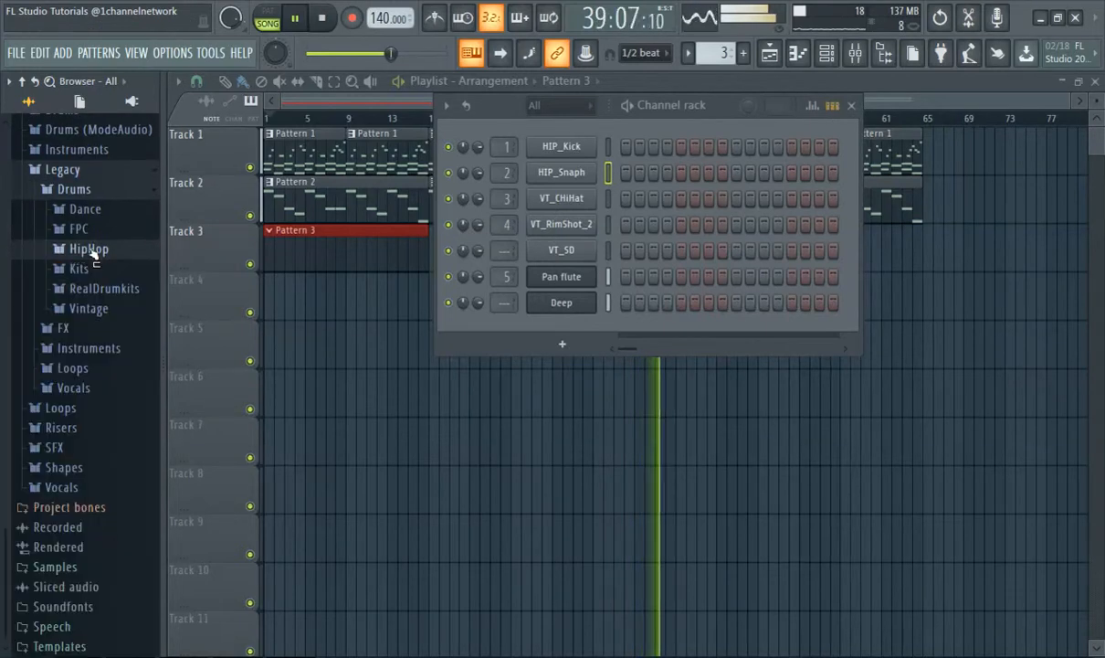
left_click(101, 191)
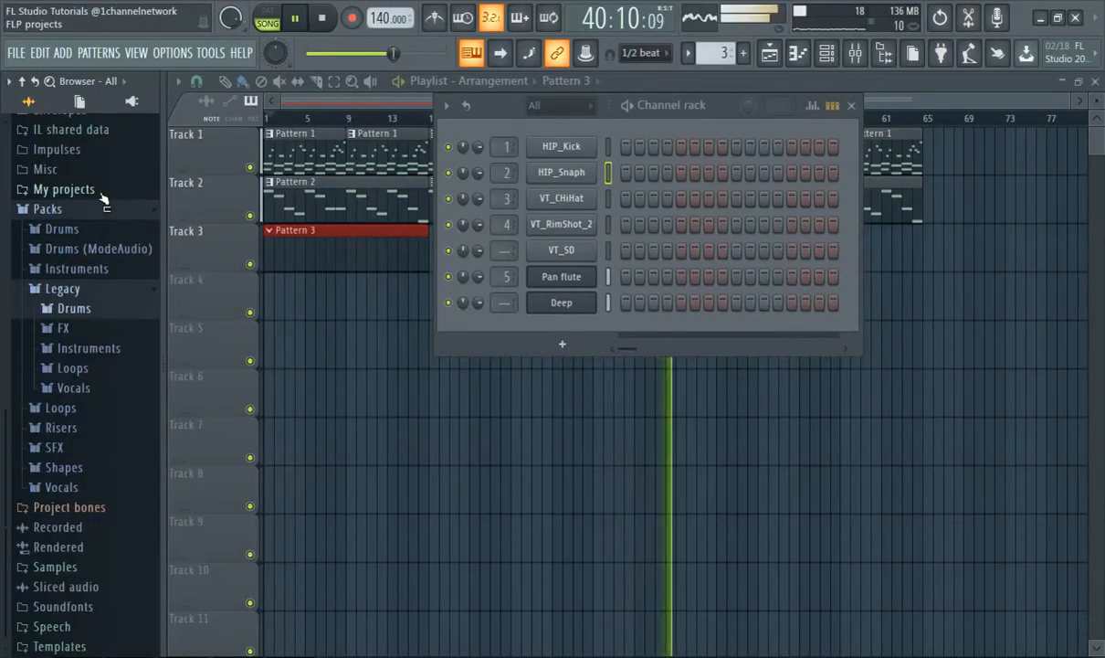
left_click(95, 297)
left_click(88, 305)
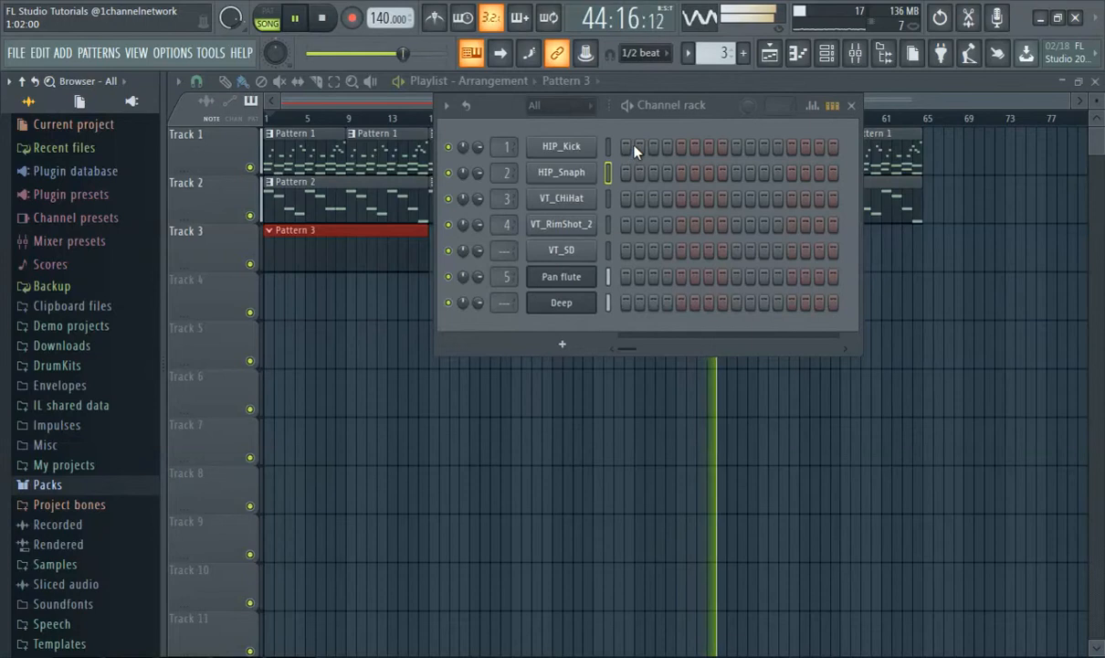
- Select the VT_CHiHat channel, stop playback and bring the Channel rack back up over the Playlist
left_click(586, 204)
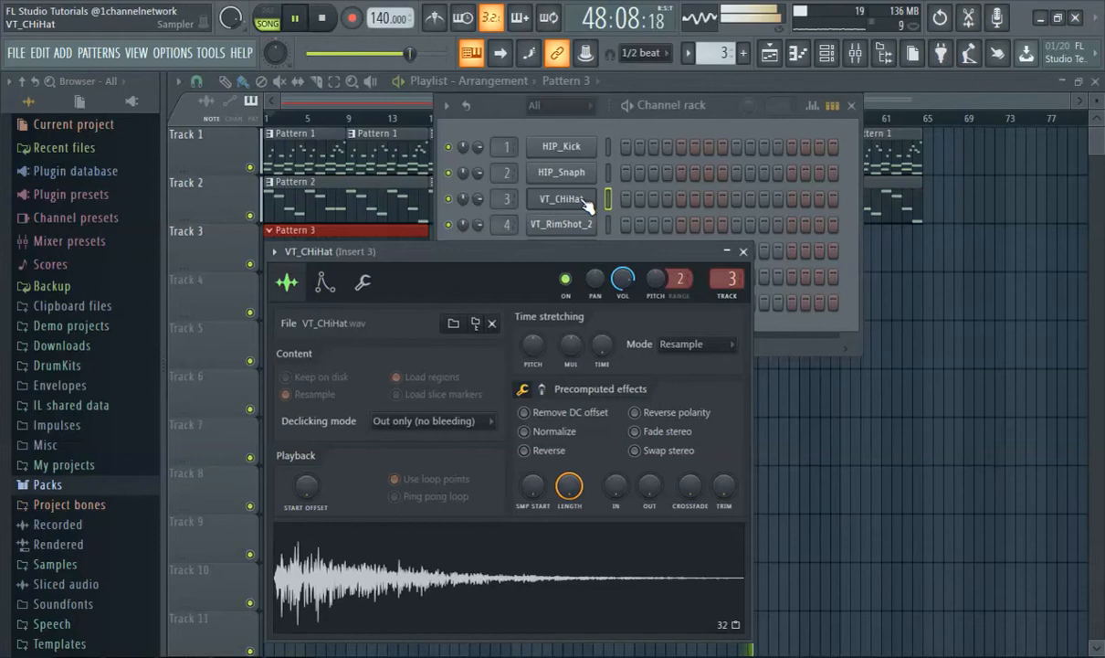
left_click(294, 19)
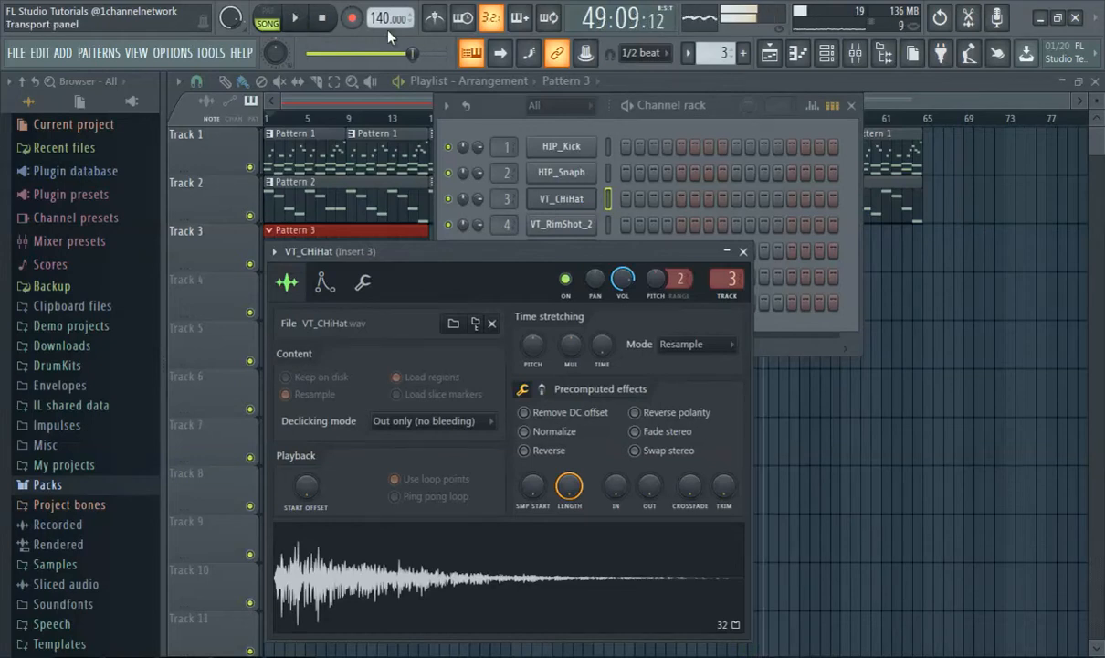
left_click(300, 136)
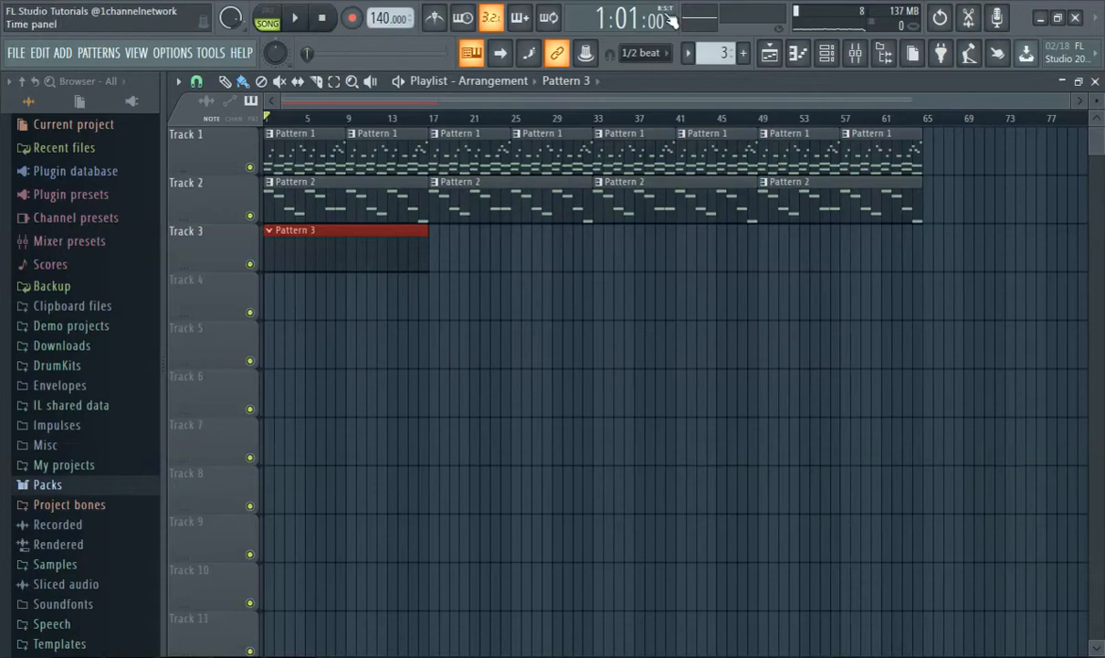
left_click(825, 53)
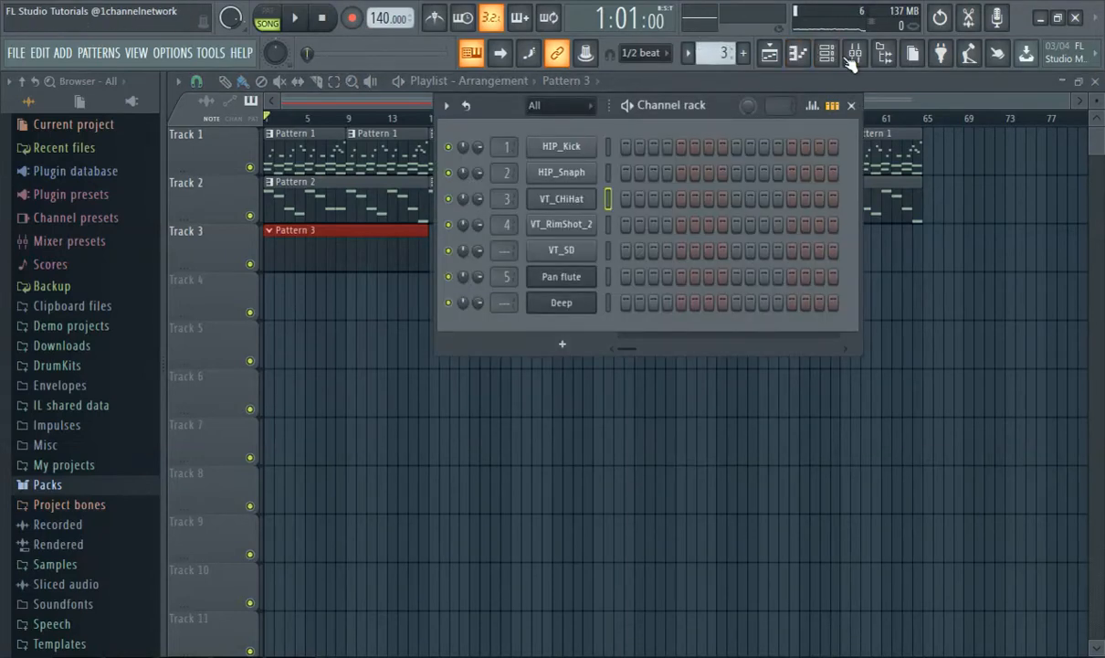
- Record repeated C5 hits of VT_CHiHat into Pattern 3 up to about bar 17, and end the recording
key("z")
key("z")
key("z")
key("z")
key("z")
key("z")
key("z")
key("z")
key("z")
key("z")
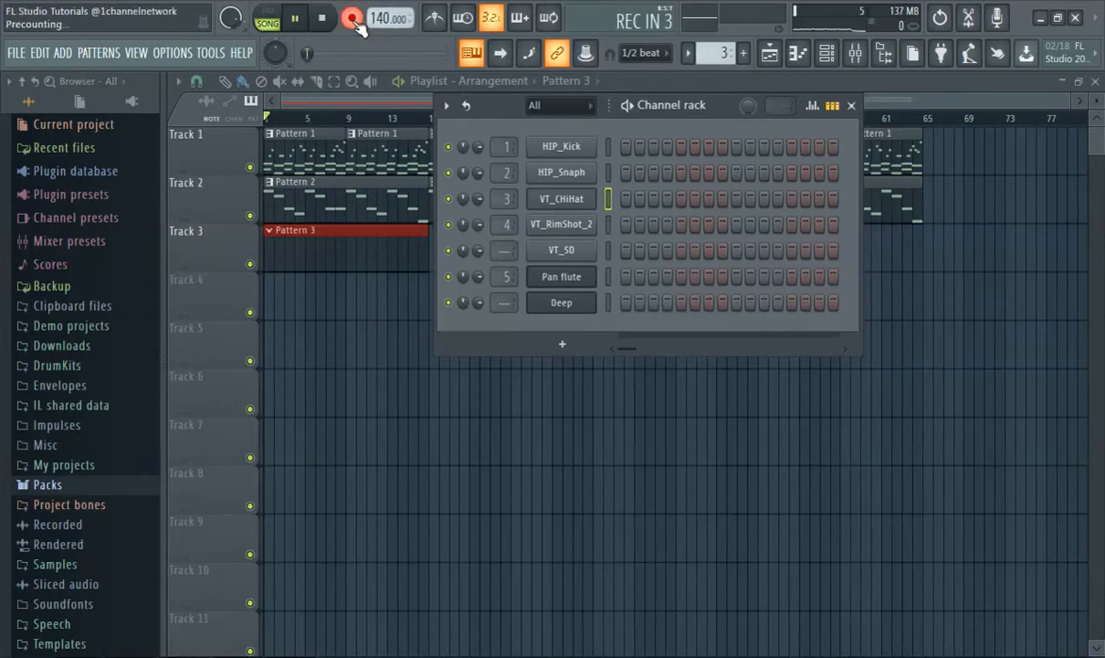
key("z")
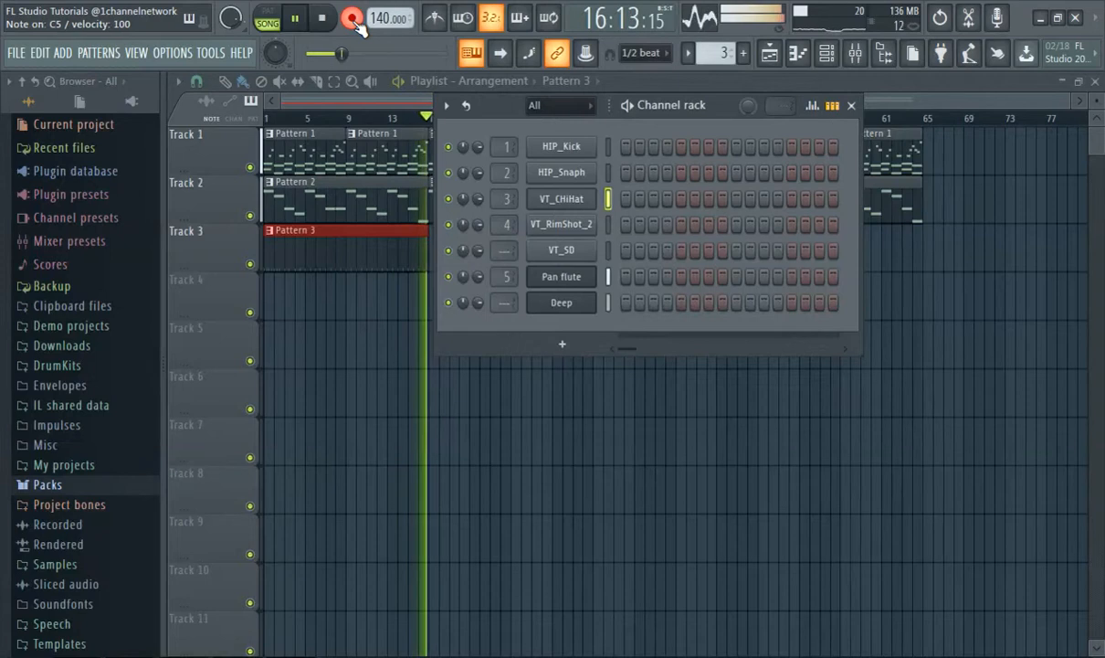
left_click(355, 21)
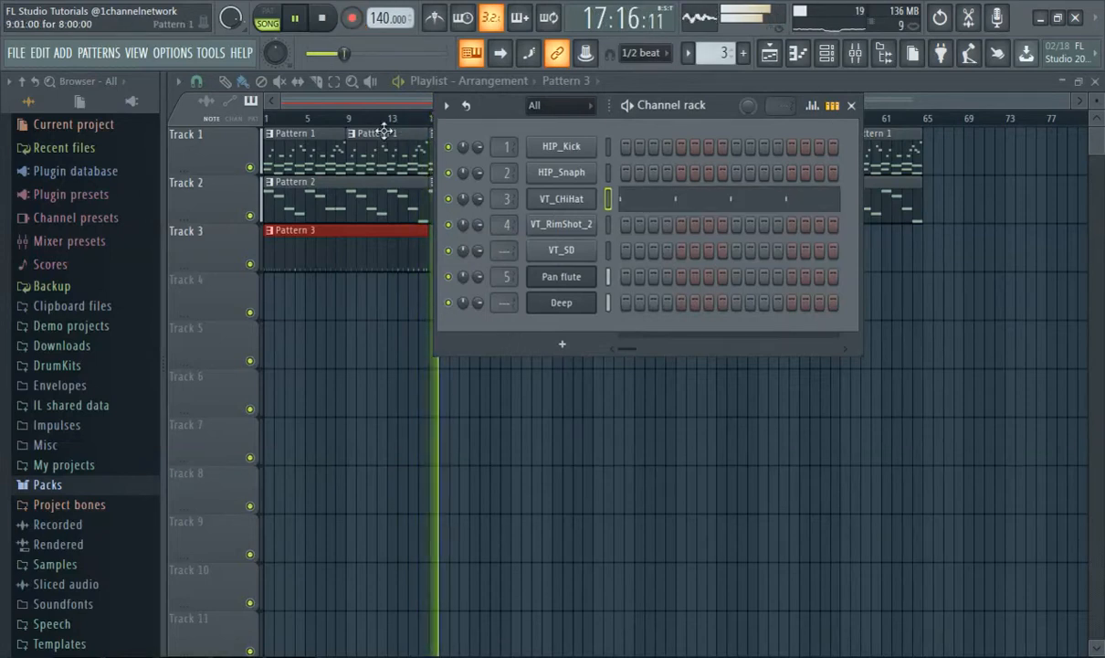
- Restart playback from bar 1 and open the recorded Pattern 3 hi-hat notes in the Piano roll
left_click_drag(307, 123, 264, 120)
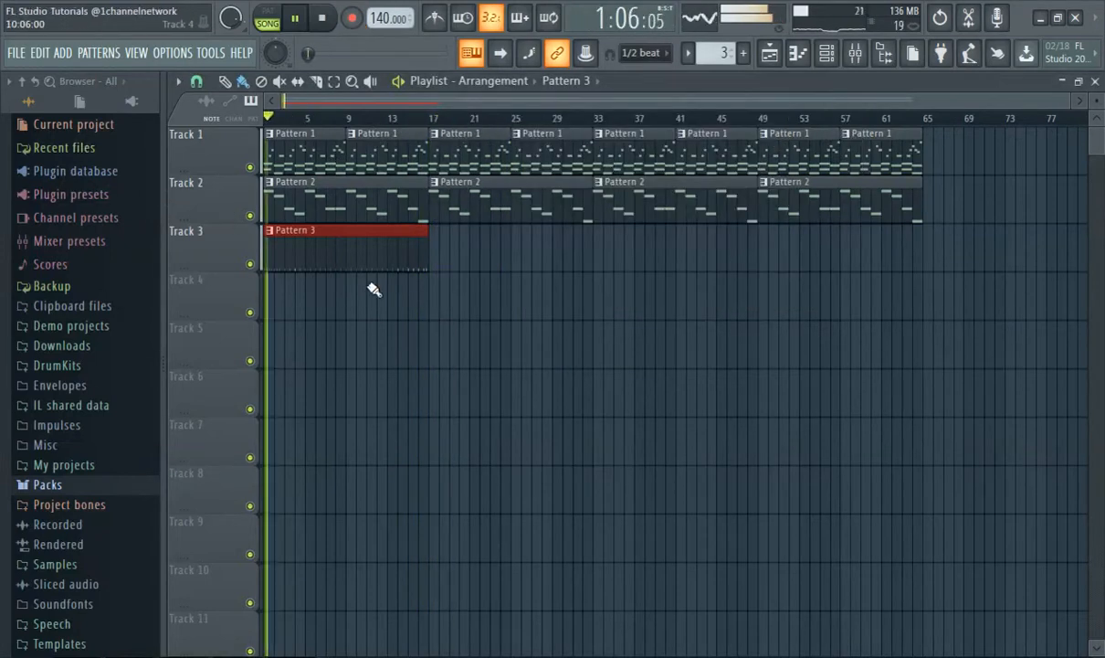
scroll(394, 256, "up", 5)
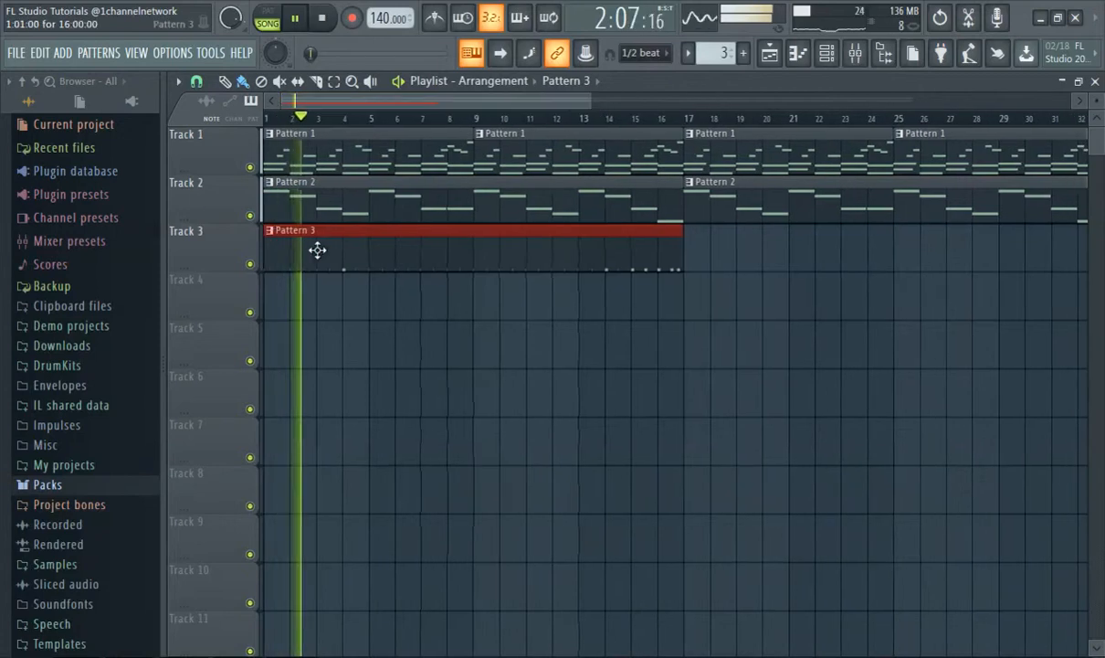
double_click(316, 250)
scroll(447, 245, "up", 2)
scroll(529, 297, "up", 3)
scroll(558, 313, "down", 3)
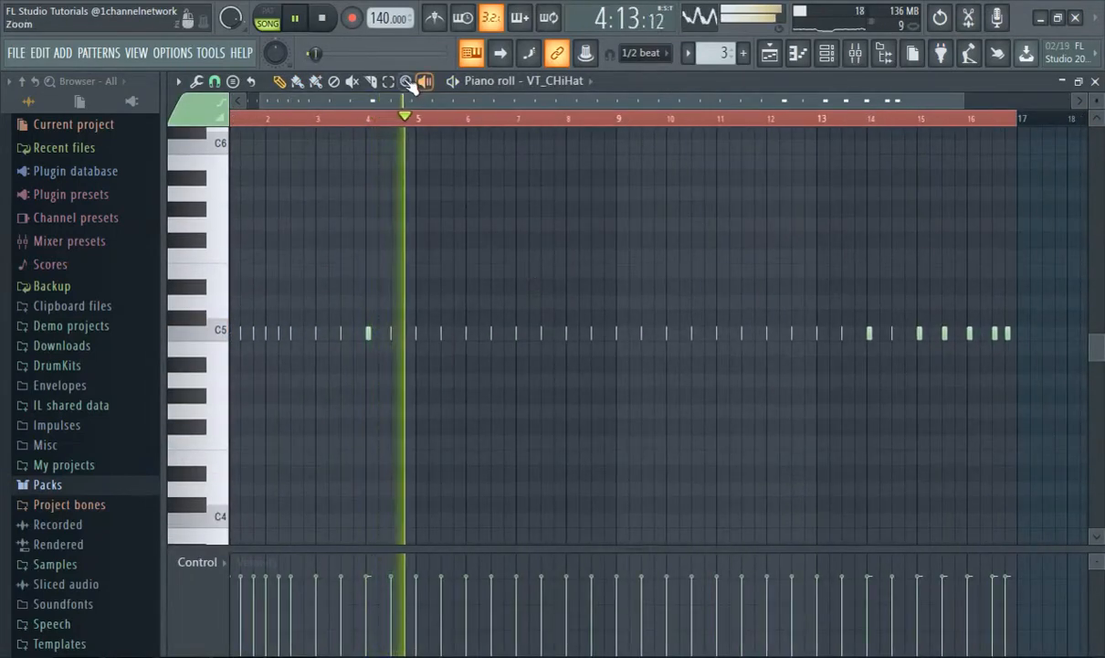
- Delete the hi-hat notes before bar 9 and move all remaining notes to start at bar 1 on C5
left_click_drag(602, 346, 220, 316)
key("Delete")
key("ctrl+a")
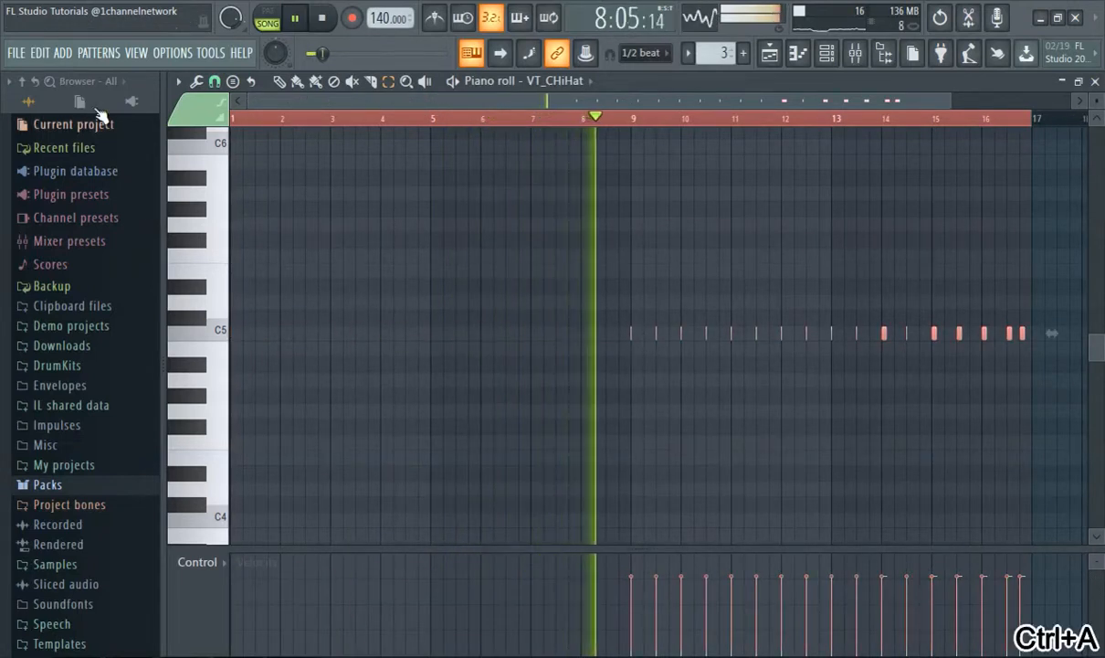
scroll(639, 340, "up", 3, "ctrl")
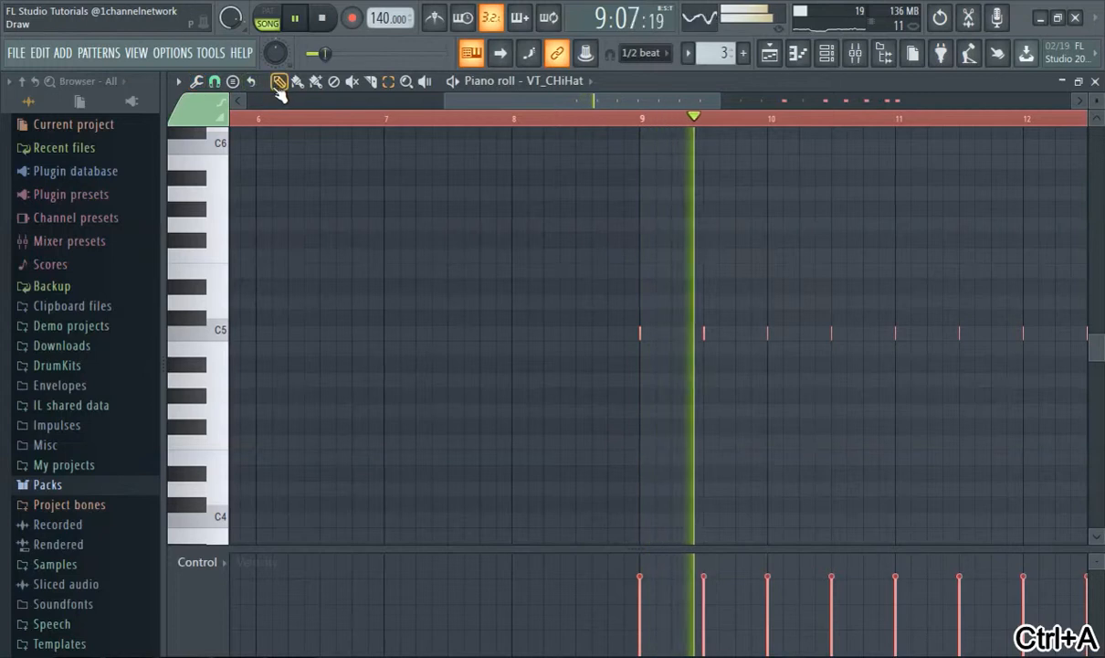
left_click_drag(639, 336, 71, 354)
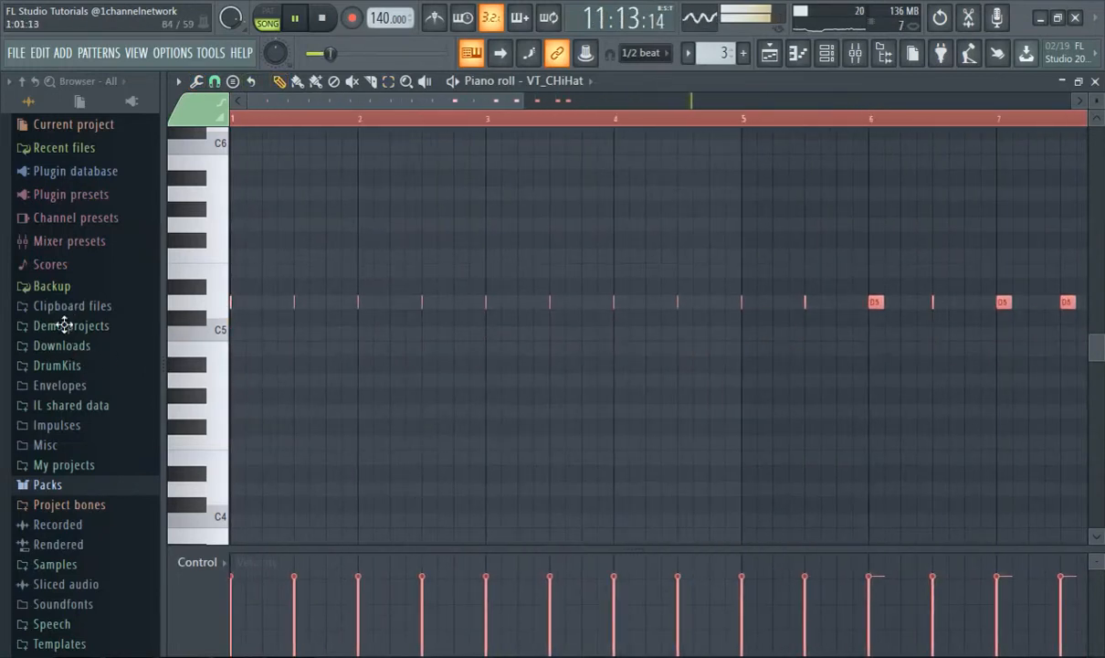
left_click_drag(67, 308, 80, 356)
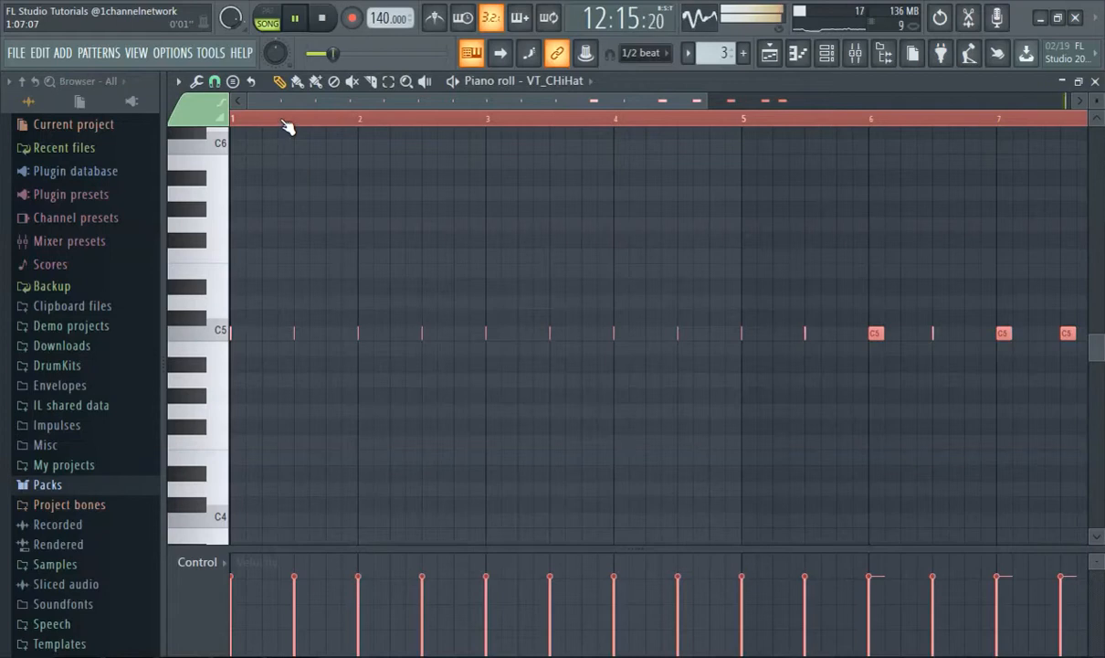
scroll(698, 265, "down", 2)
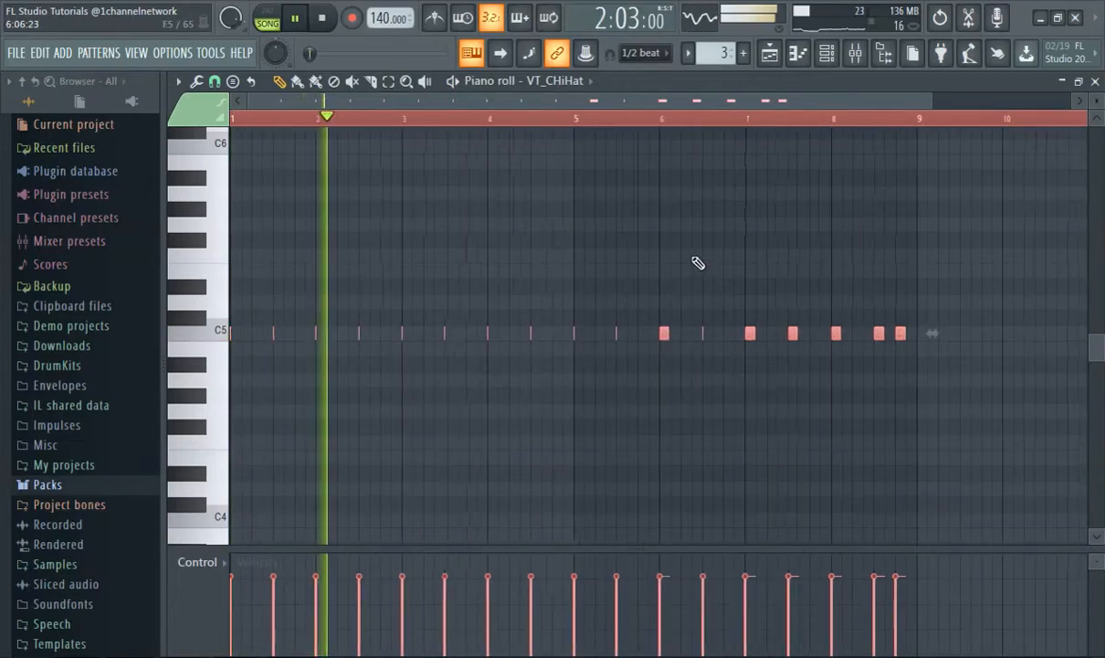
- Fit the Pattern 3 clip to bars 1 through 8 on Track 3, and repeat it at bars 9, 17 and 25
scroll(697, 265, "down", 1)
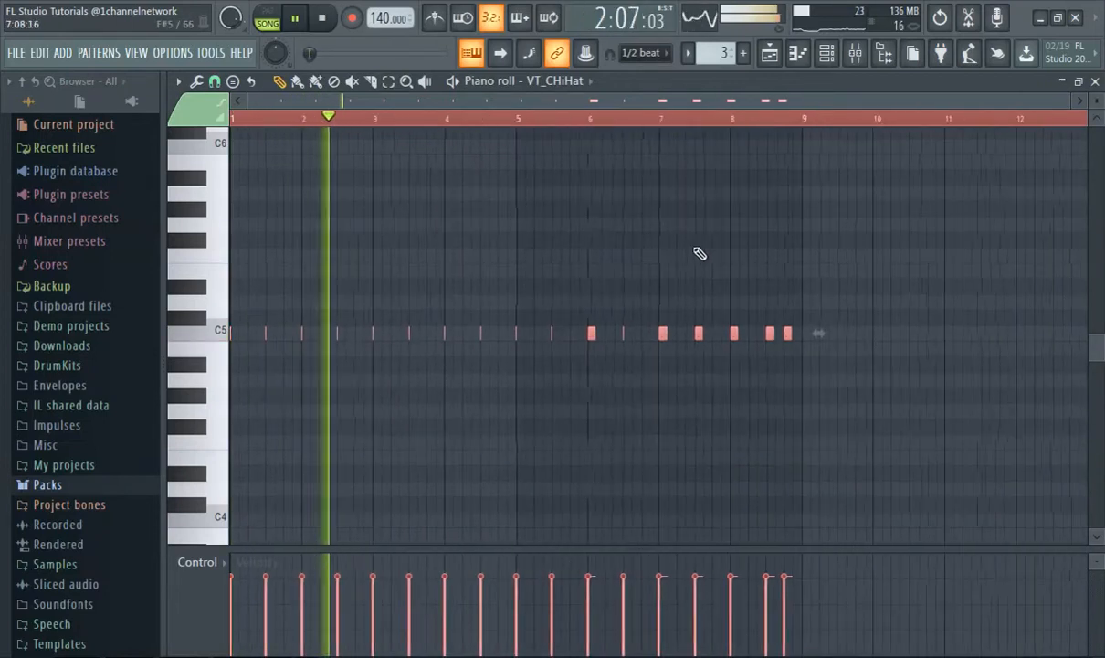
left_click(769, 56)
left_click_drag(680, 242, 472, 282)
left_click(339, 119)
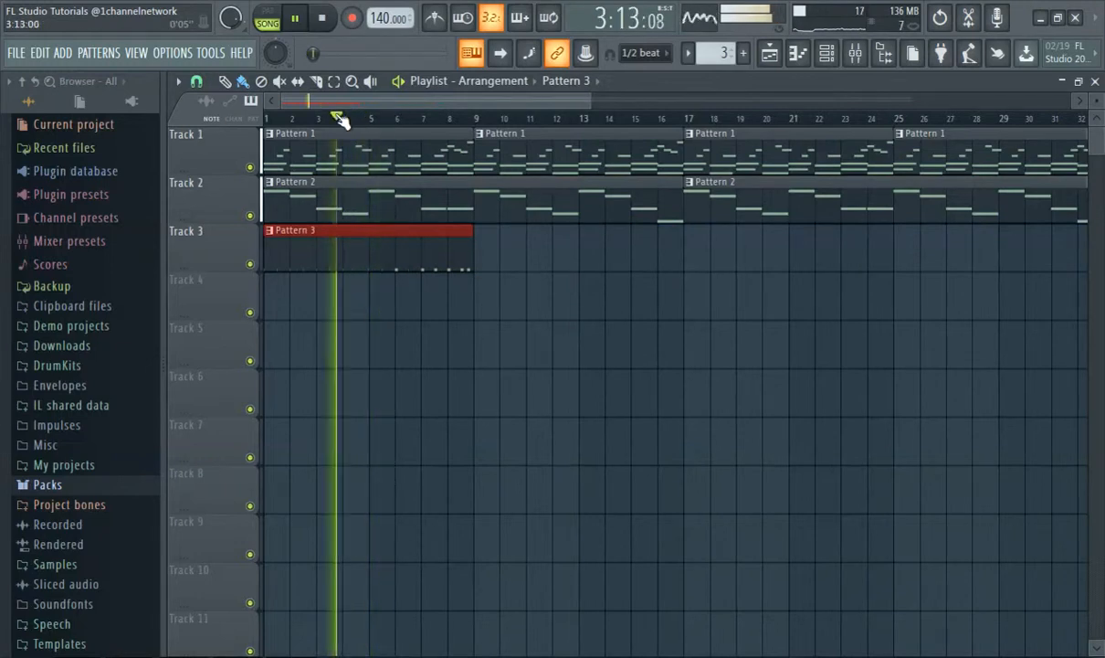
left_click(489, 259)
left_click(701, 244)
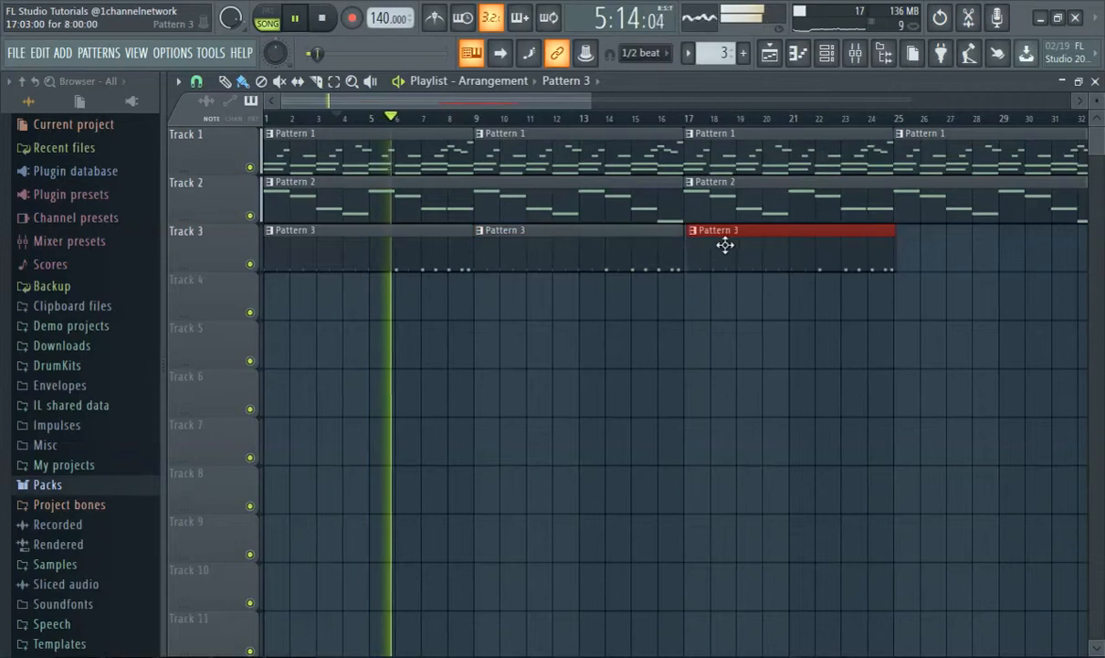
left_click(918, 261)
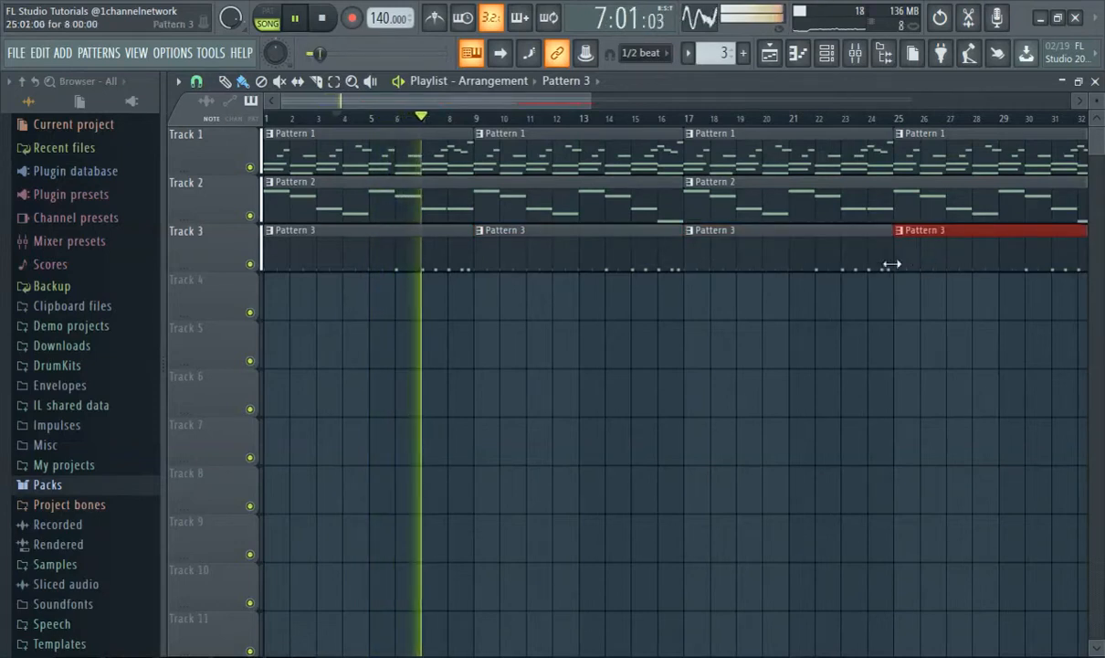
- Create Pattern 4 and place its clip at bar 9 on Track 4 of the Playlist
scroll(768, 279, "up", 3)
scroll(651, 274, "down", 5)
left_click(745, 56)
left_click(769, 76)
scroll(438, 252, "down", 3)
scroll(404, 239, "up", 3)
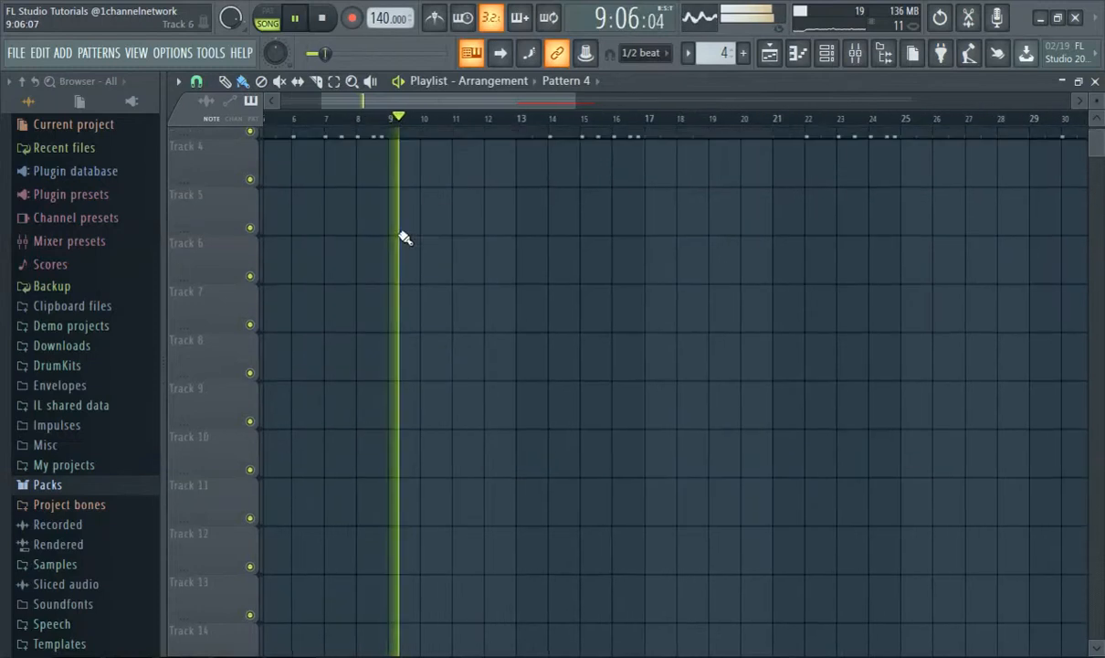
scroll(405, 238, "up", 3)
left_click(400, 302)
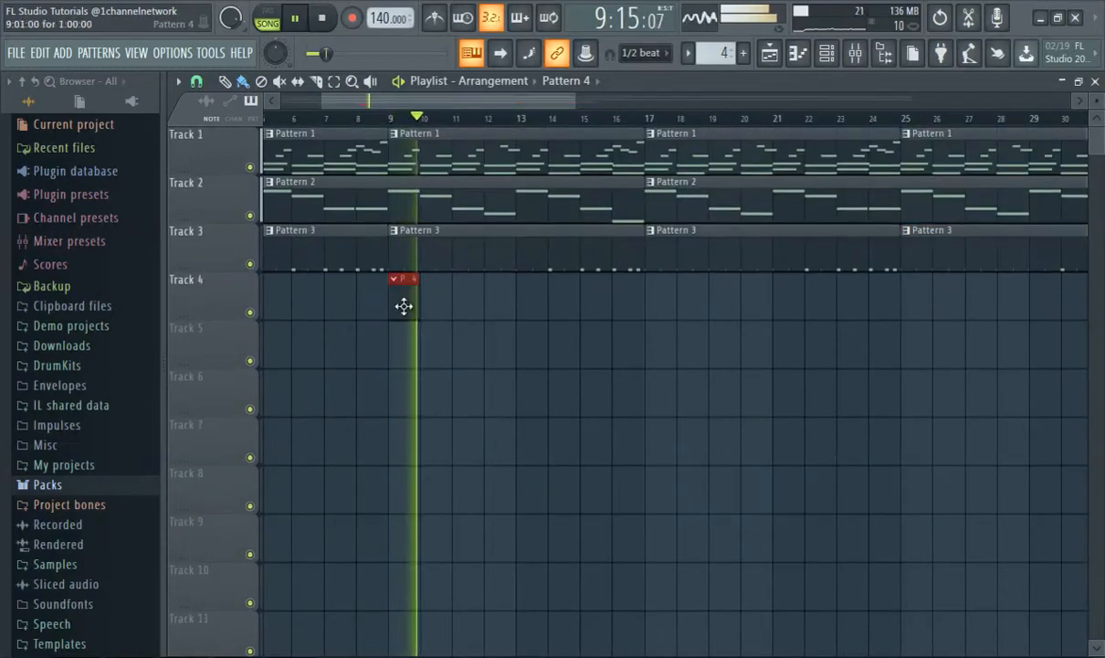
- In the Channel rack, route VT_SD to mixer track 2, HIP_Snaph to track 8 and VT_RimShot_2 to track 9
left_click(828, 55)
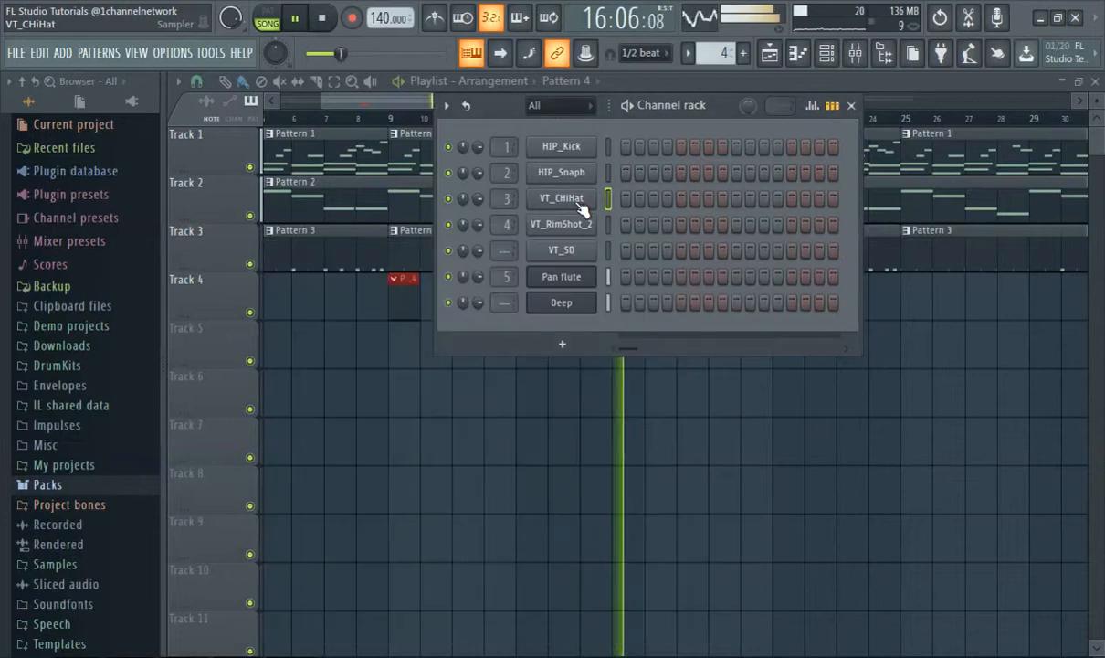
left_click(578, 199)
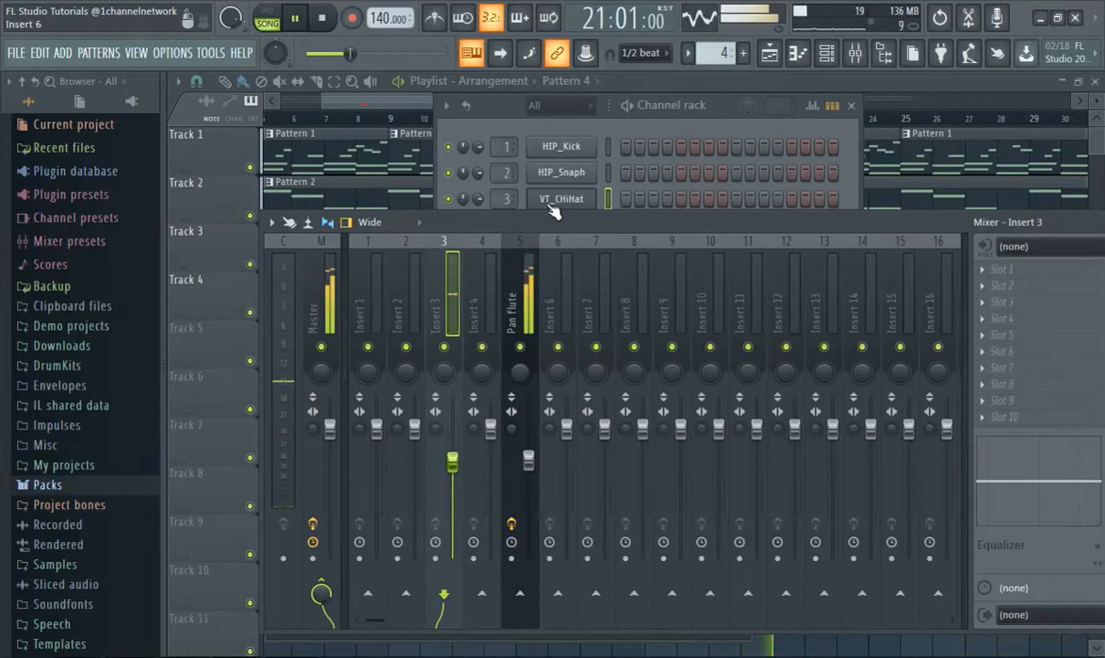
left_click(521, 135)
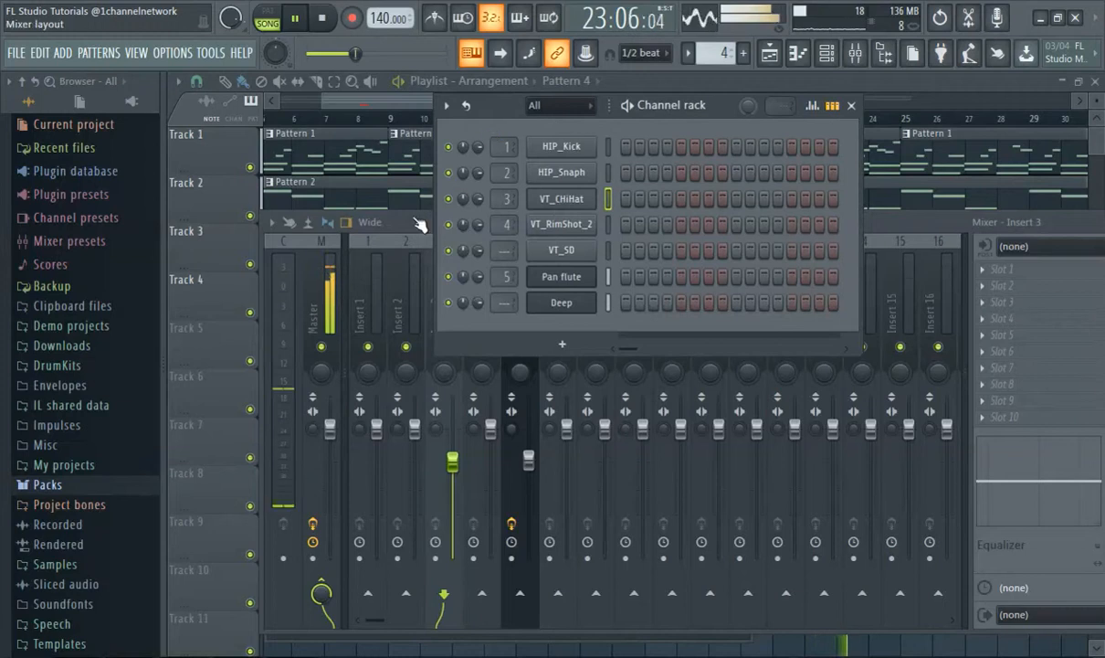
left_click(890, 226)
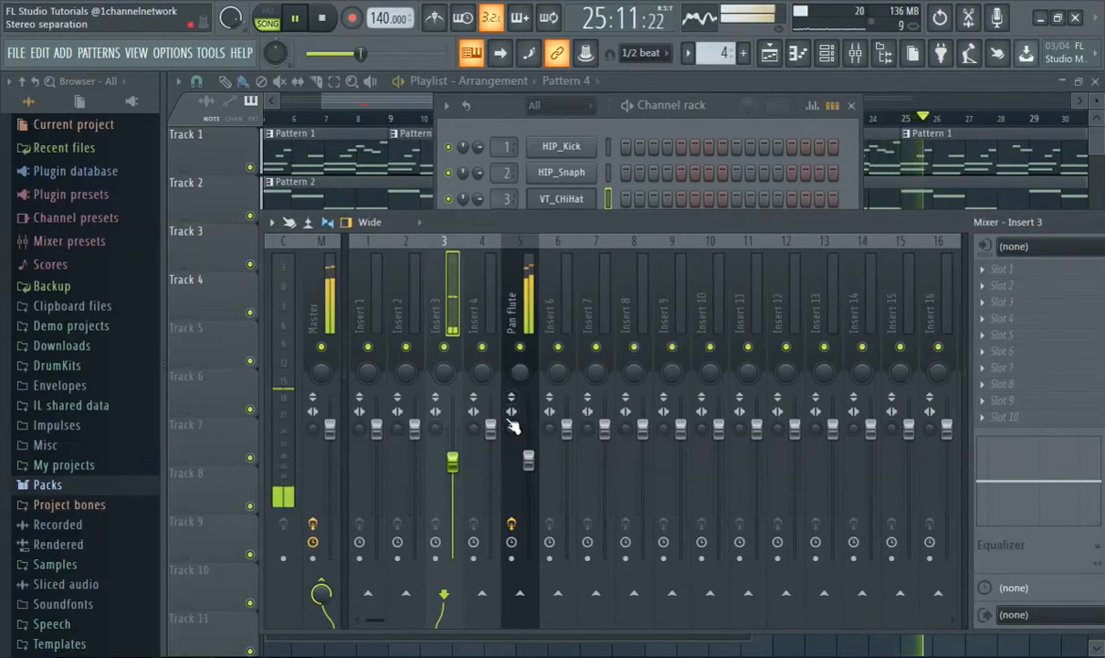
left_click(594, 140)
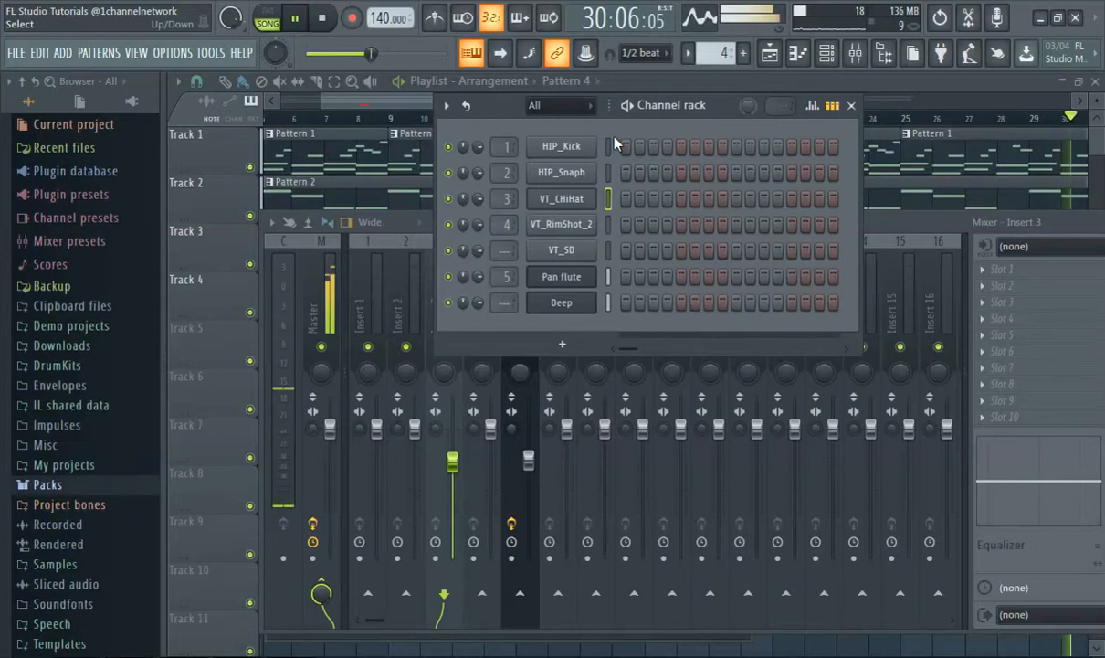
left_click_drag(506, 256, 507, 247)
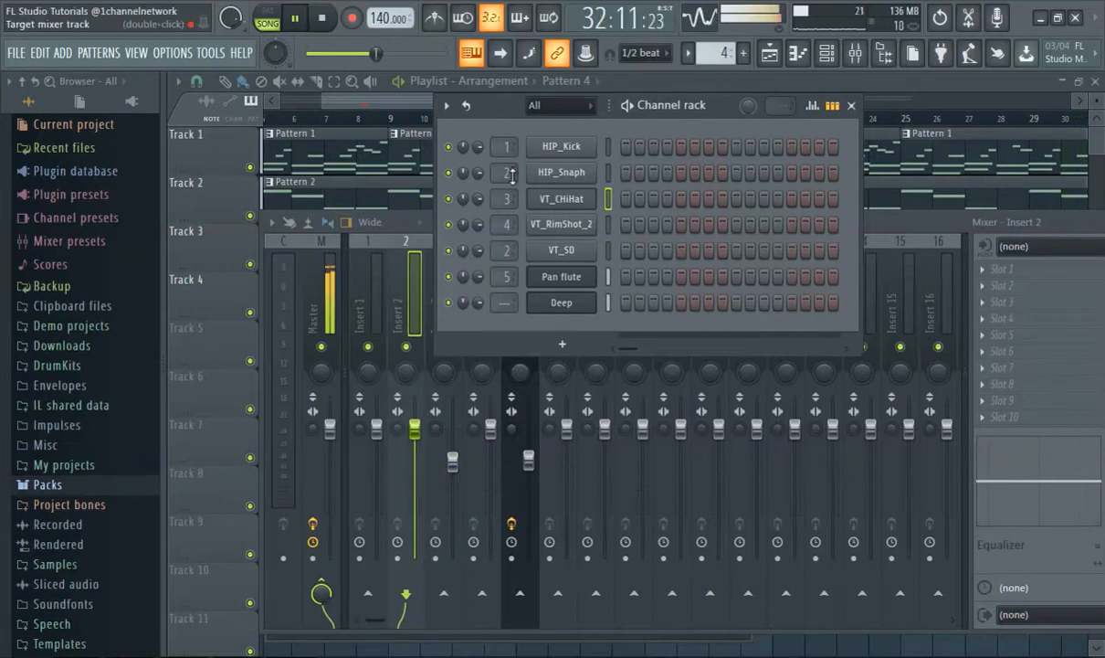
scroll(512, 174, "up", 4)
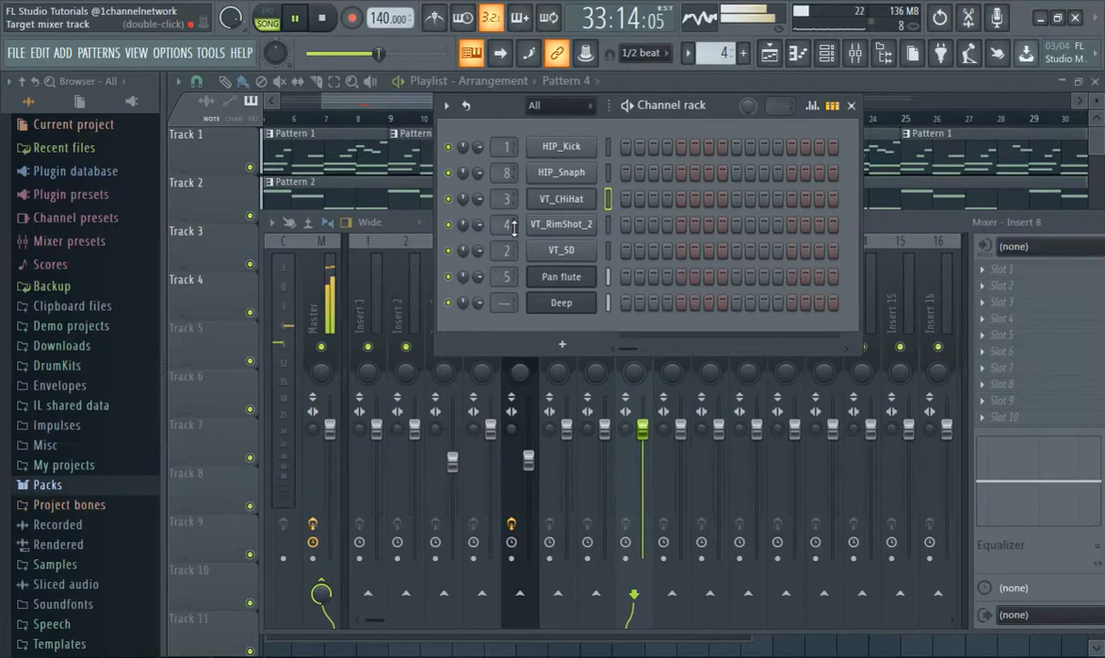
scroll(506, 224, "up", 5)
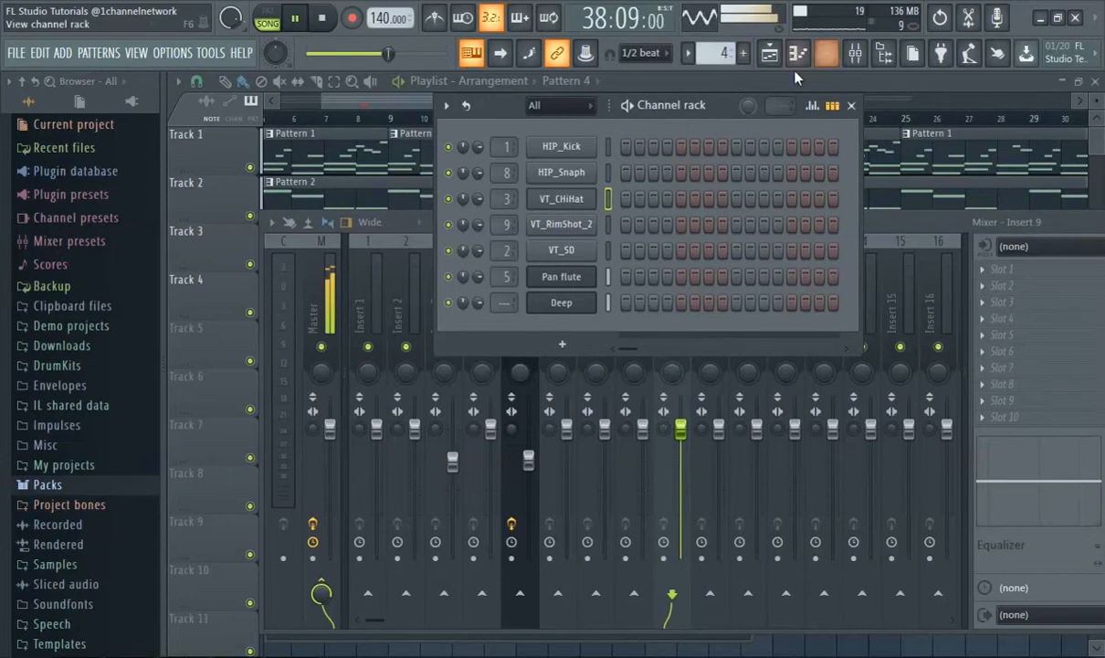
- Place a Pattern 4 clip at bar 1 on Track 5, and program HIP_Kick on step 1 and VT_SD on step 9
left_click_drag(410, 102, 122, 153)
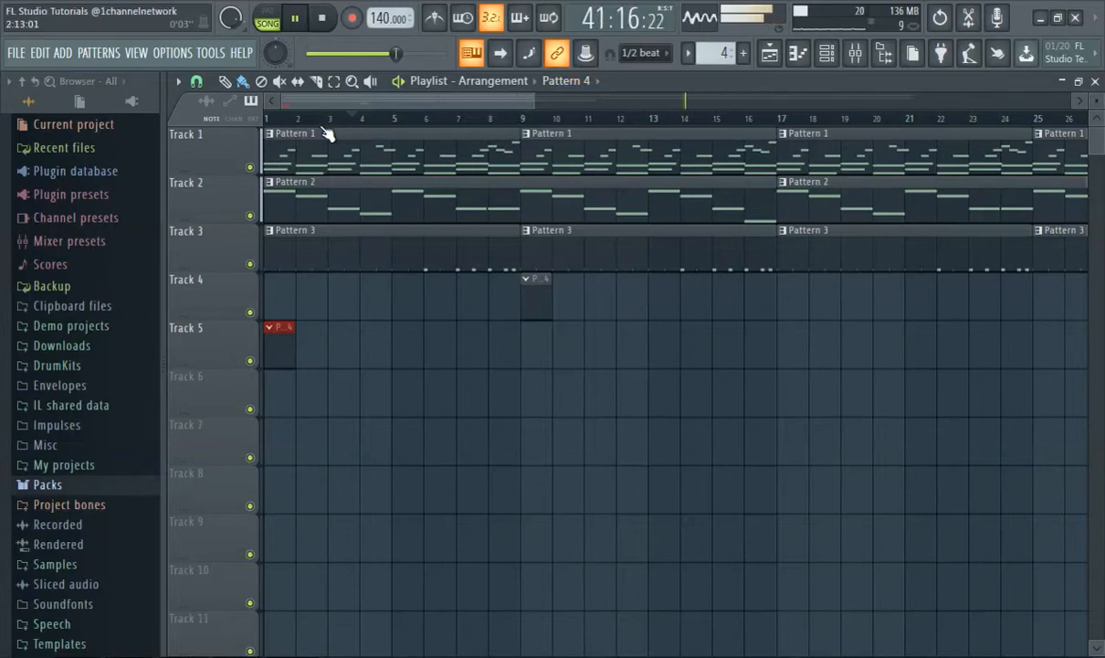
left_click_drag(327, 119, 266, 119)
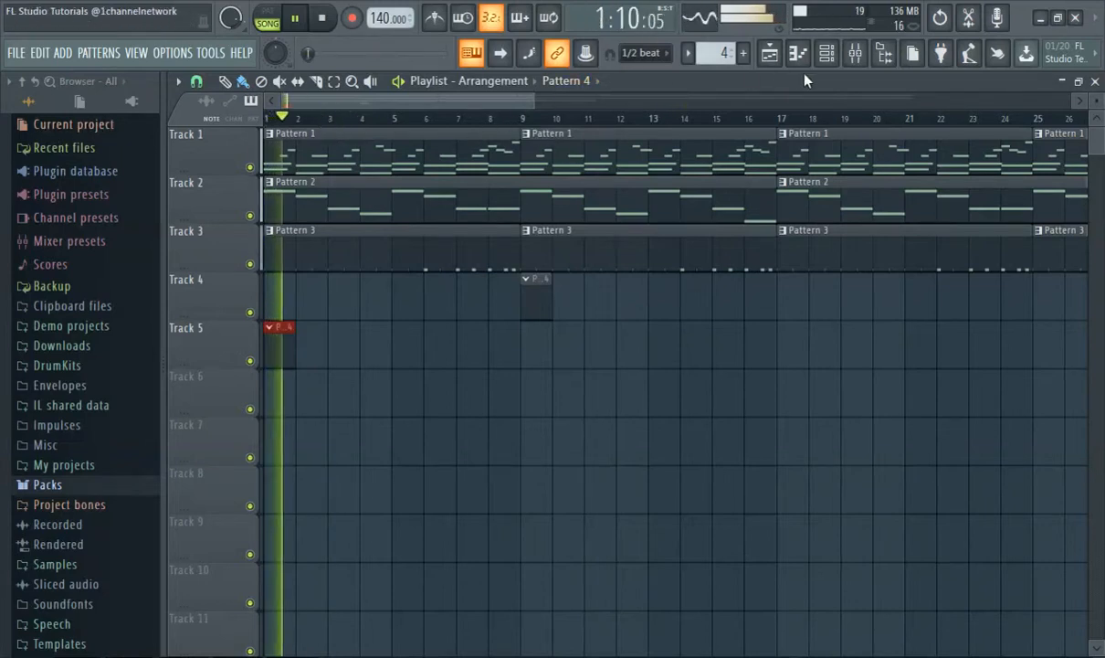
left_click(825, 57)
left_click_drag(680, 111, 499, 181)
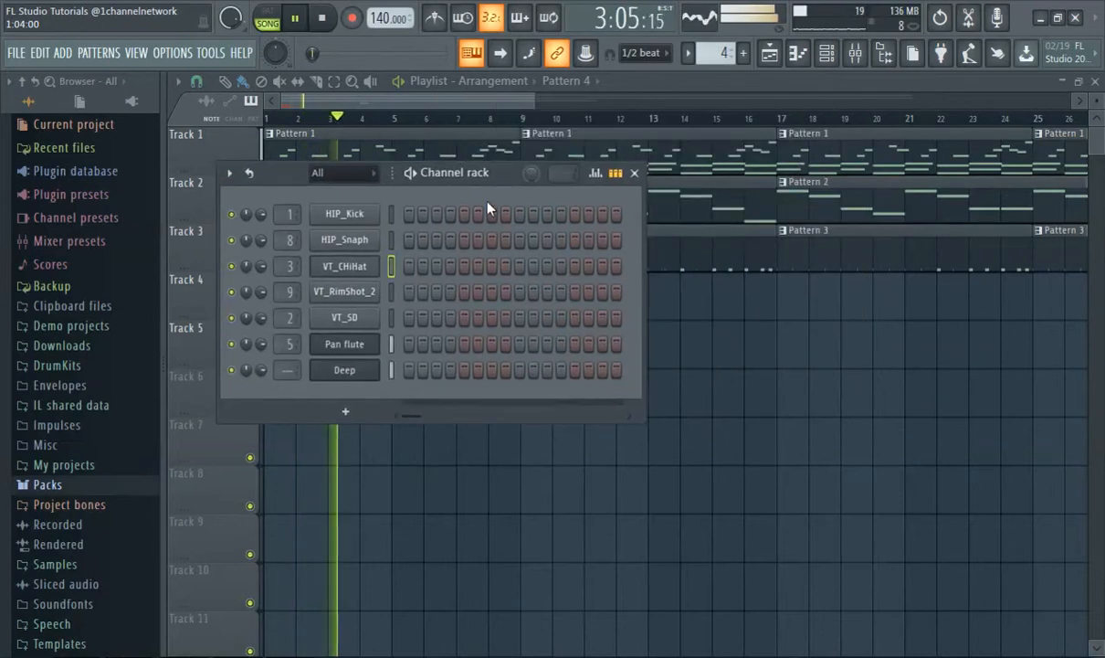
left_click(408, 213)
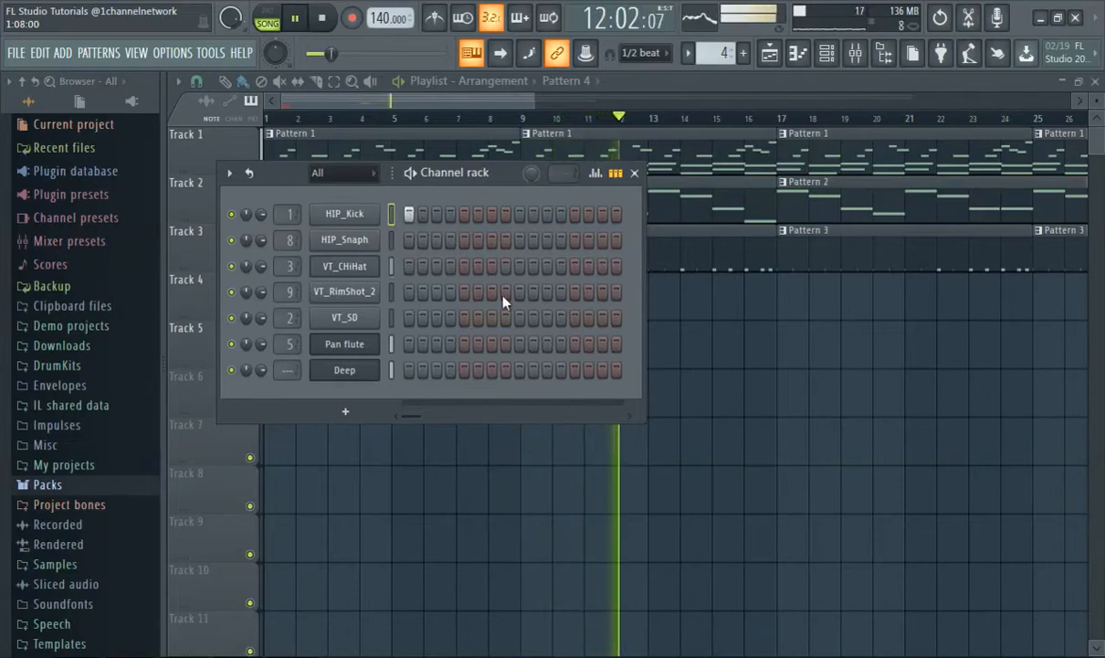
left_click(520, 317)
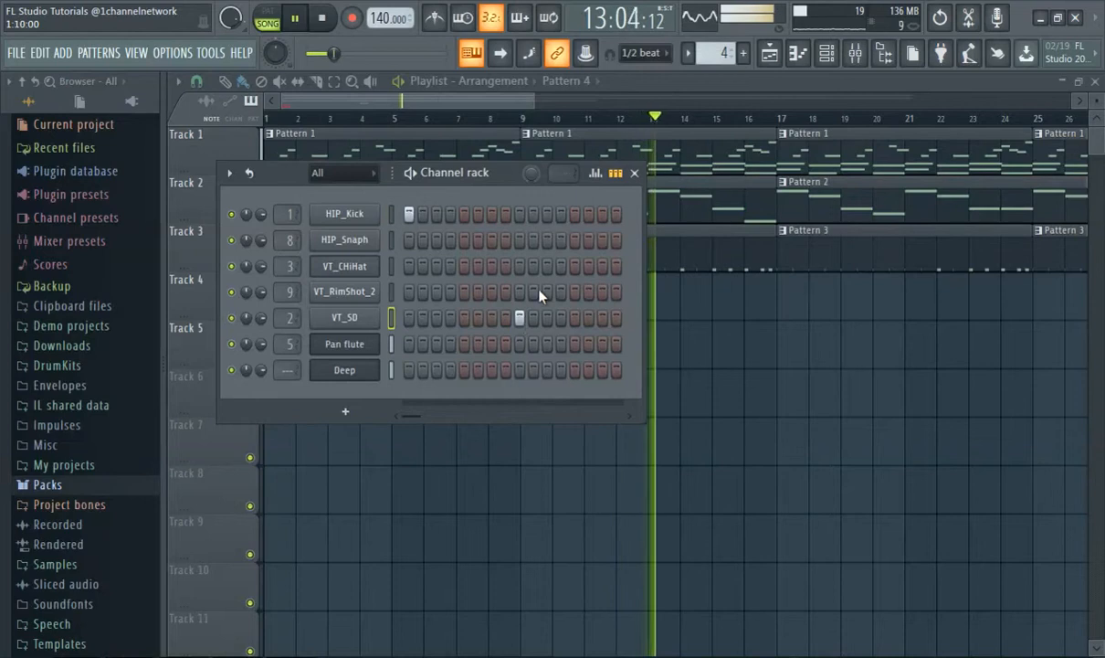
left_click(466, 118)
- Widen the Channel rack, add HIP_Kick hits on steps 21, 29 and 33 and VT_SD on step 25, and replay from bar 7
left_click(827, 53)
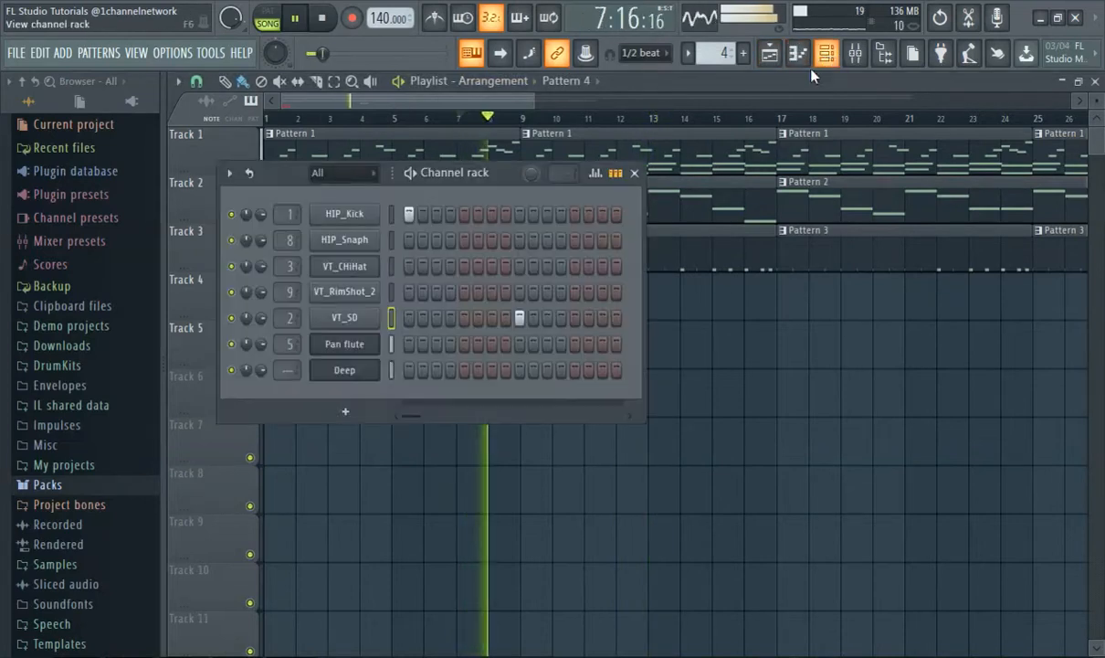
left_click_drag(647, 253, 1089, 254)
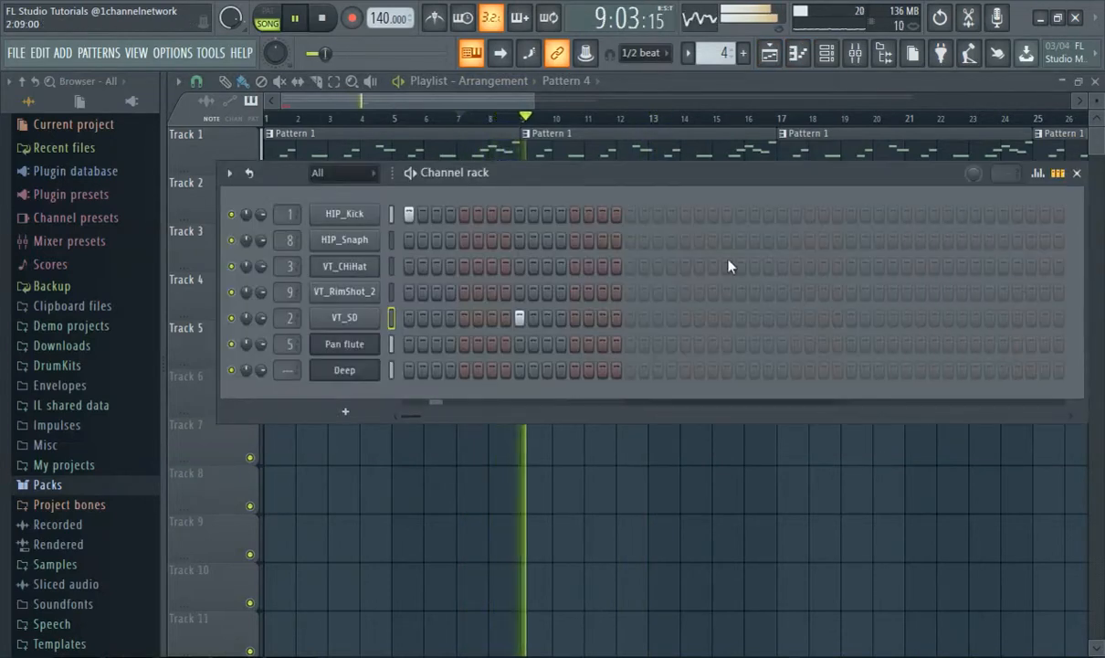
left_click(685, 213)
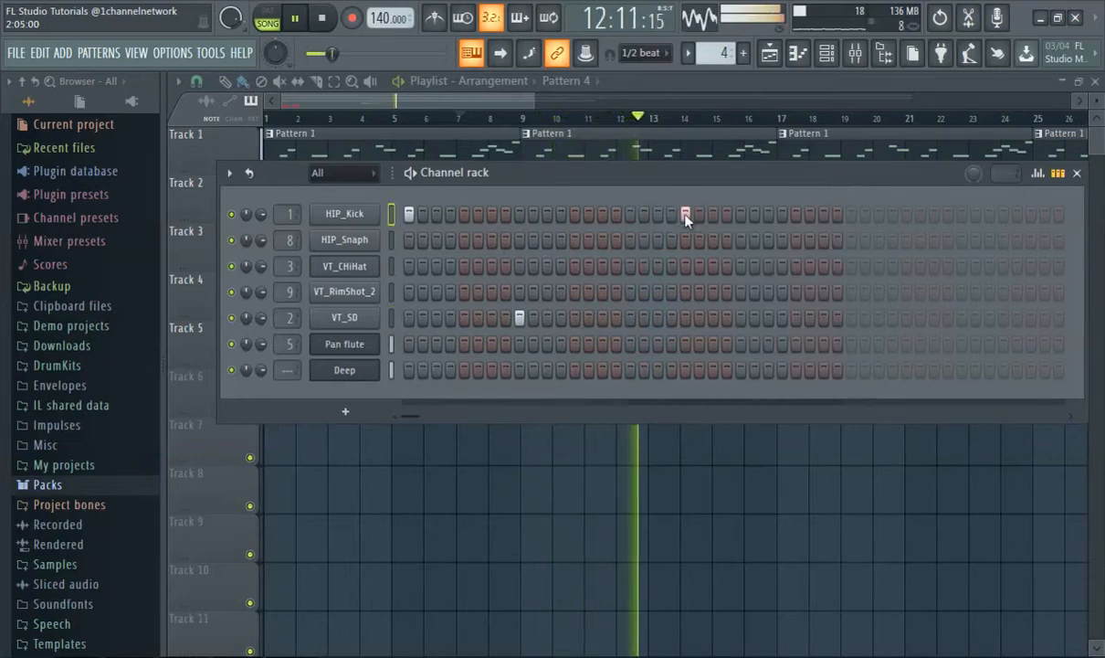
left_click(741, 317)
left_click(796, 214)
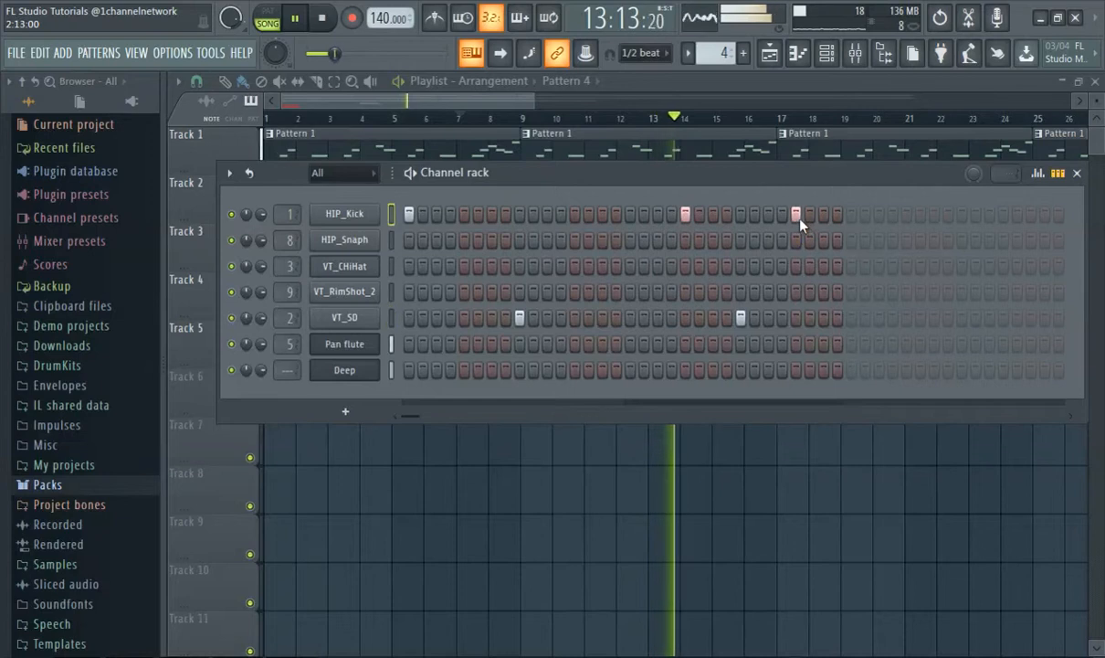
left_click(484, 120)
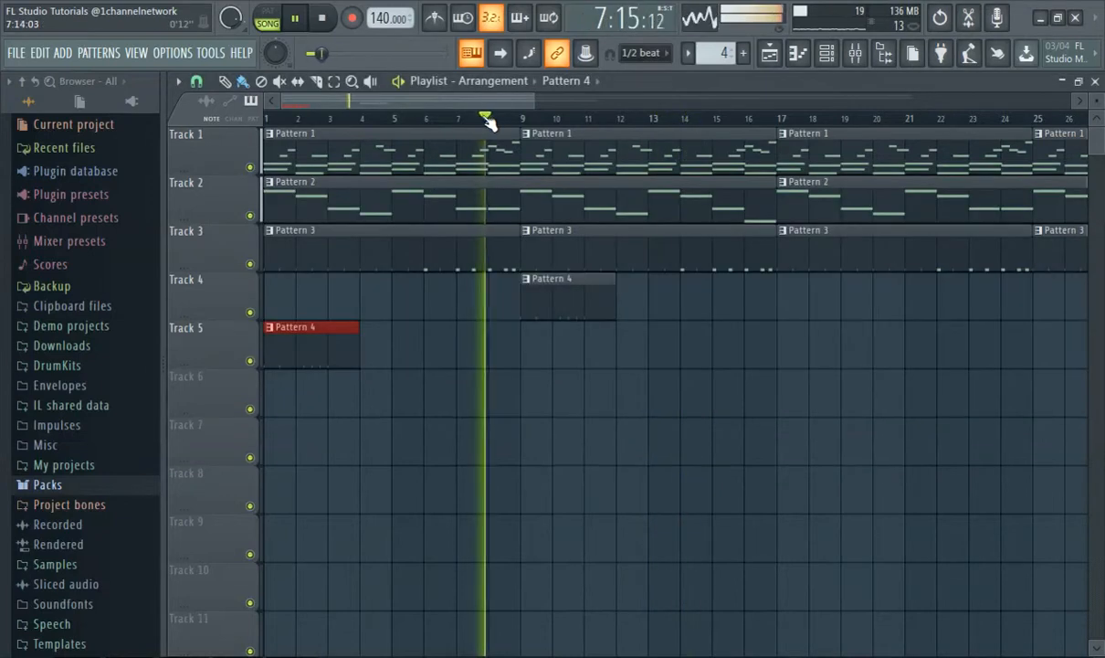
- Extend the step grid and add VT_SD hits on steps 41 and 49 of Pattern 4, and replay from about bar 8
left_click(827, 54)
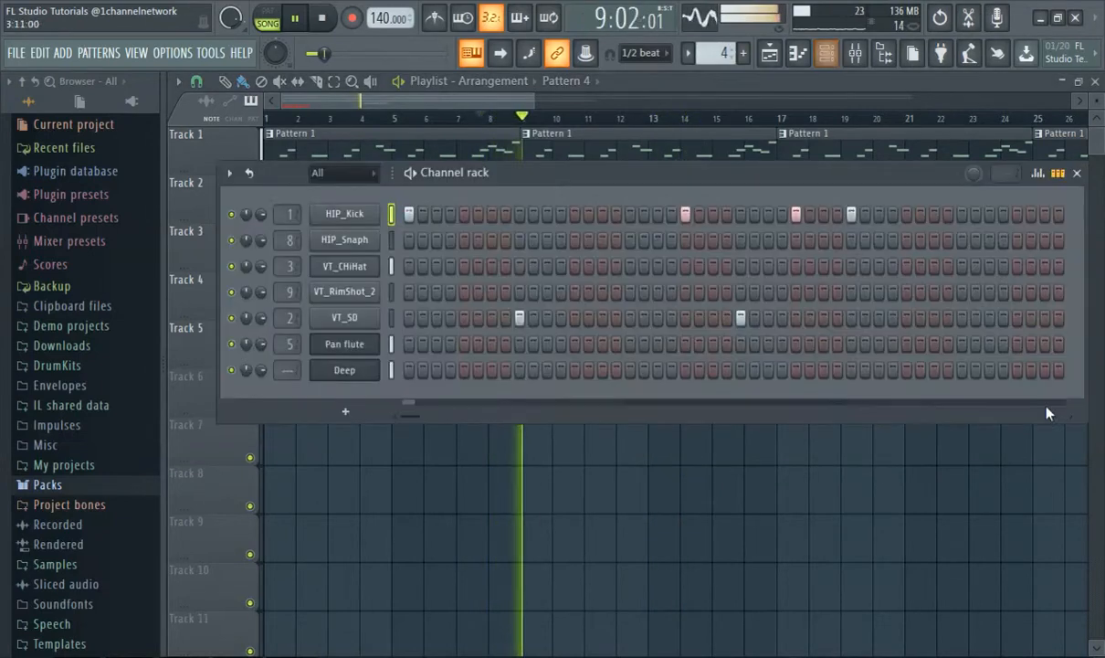
left_click_drag(764, 175, 599, 210)
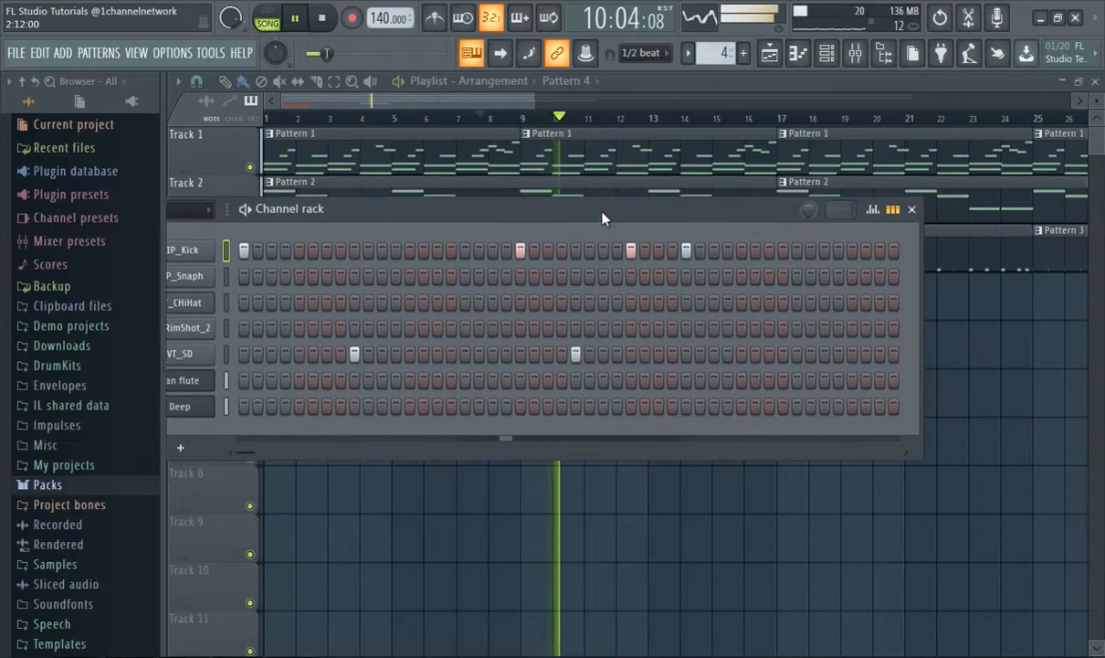
left_click(797, 354)
left_click_drag(772, 209, 594, 223)
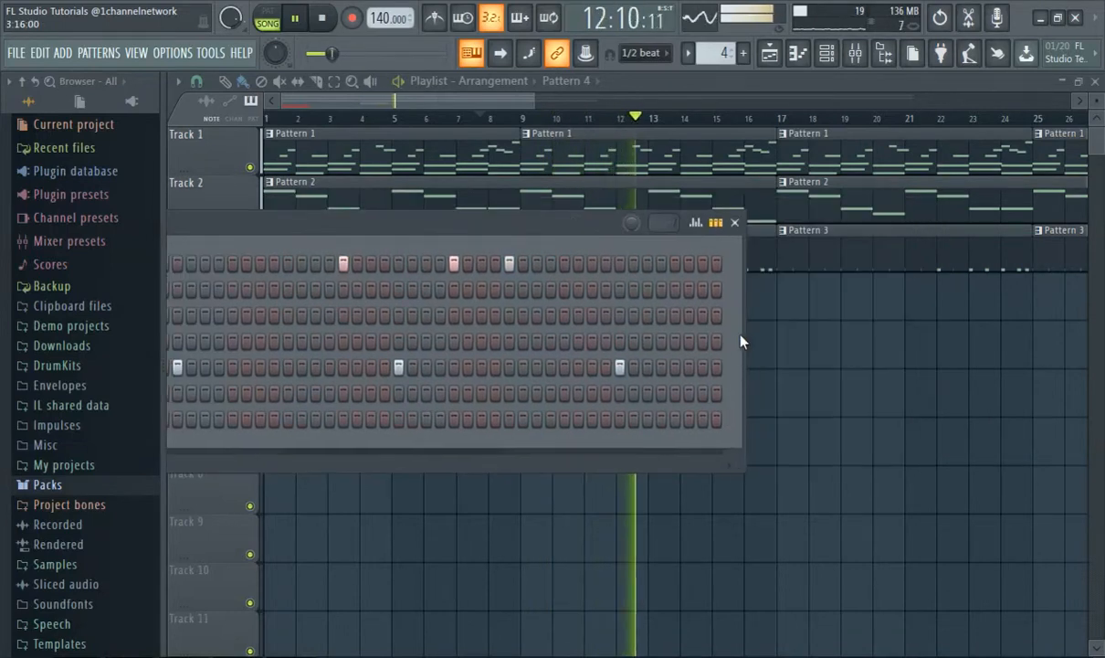
left_click_drag(746, 333, 909, 335)
left_click(730, 367)
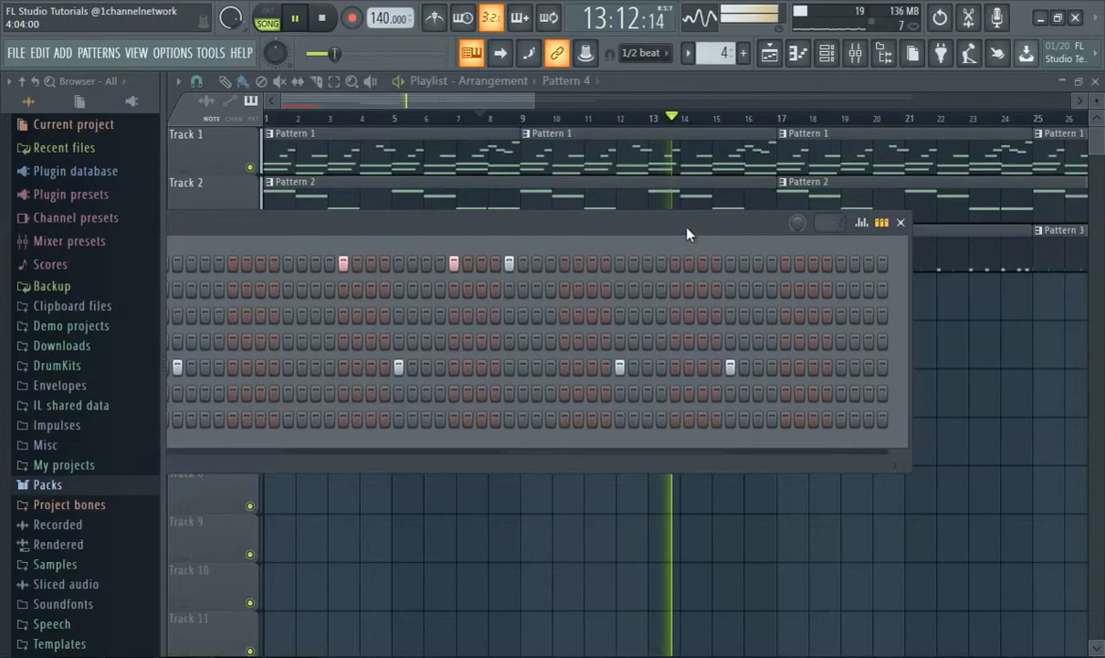
left_click(490, 120)
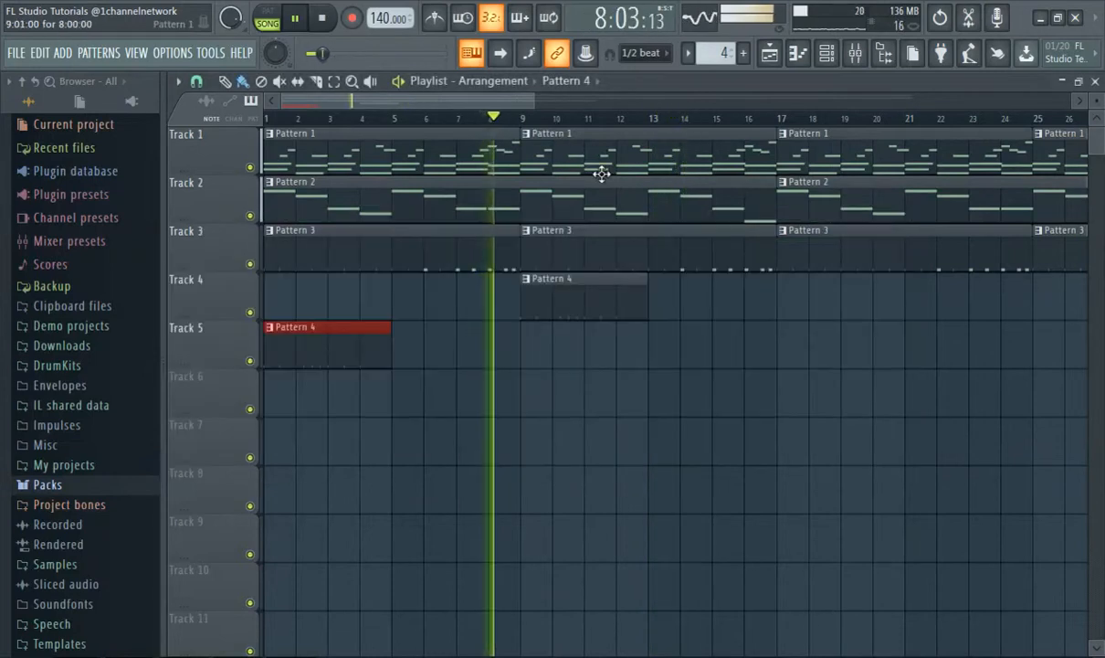
- Add a HIP_Kick hit on step 53 and a VT_SD hit on step 57, and widen the Channel rack further
left_click(824, 61)
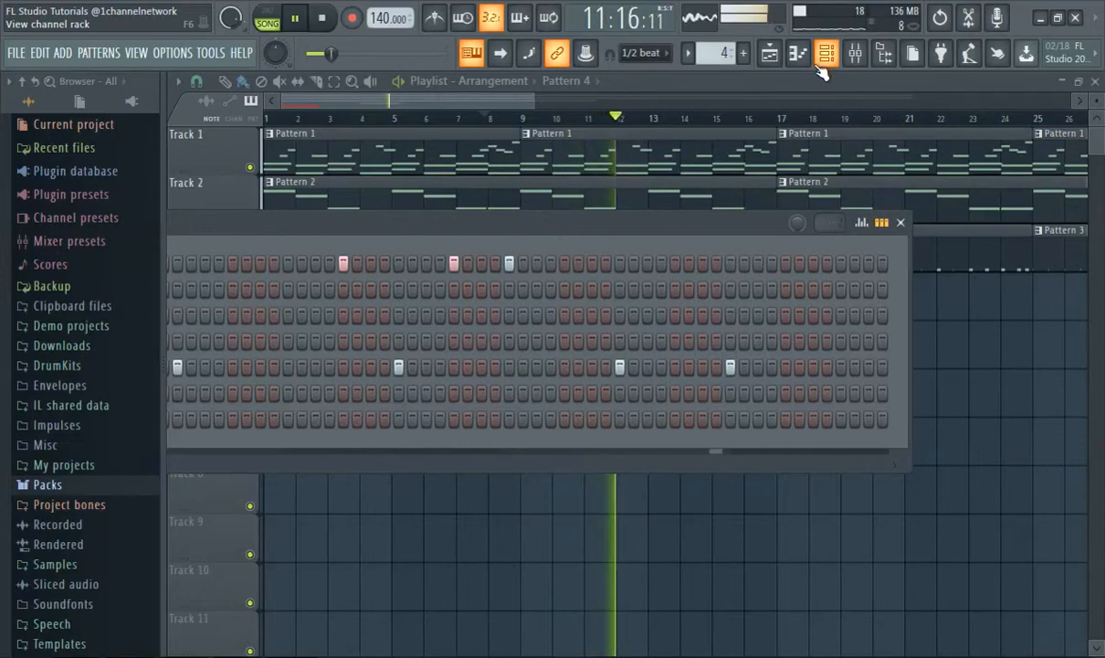
left_click(786, 264)
left_click(840, 367)
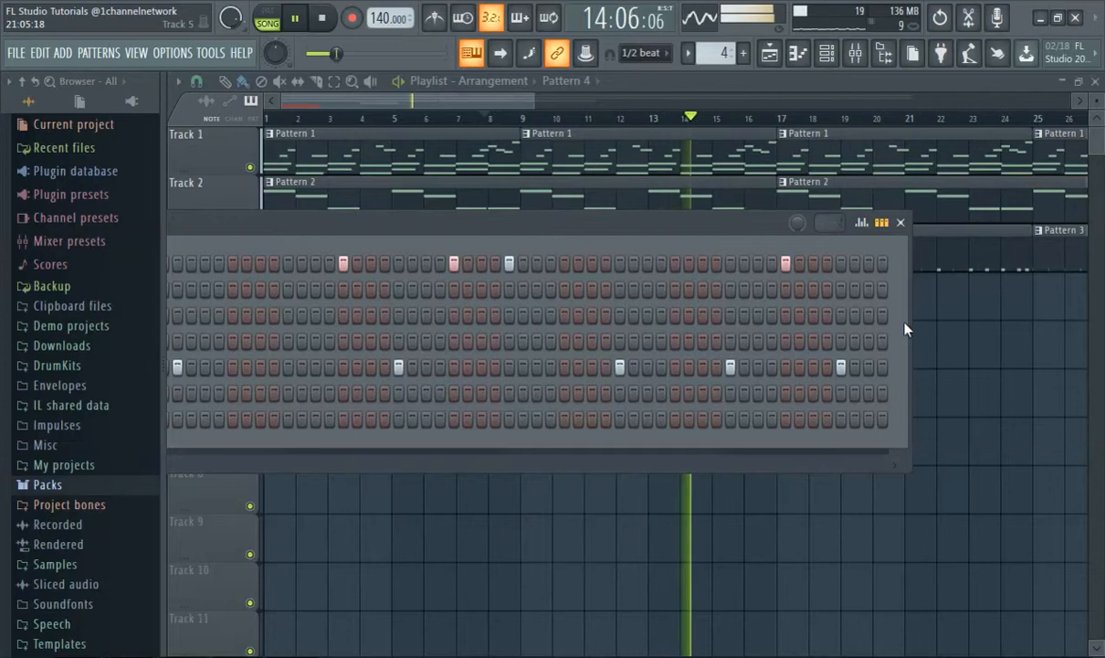
left_click_drag(911, 329, 1098, 321)
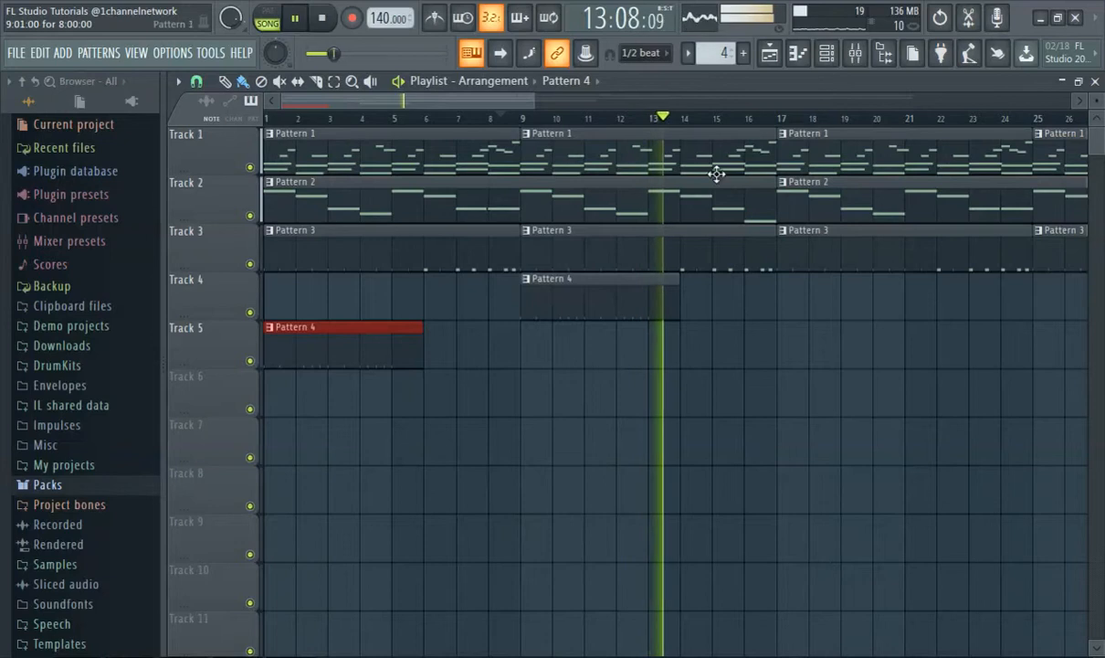
- Extend the Pattern 4 clip on Track 4 so it ends at bar 17, and replay from about bar 6
left_click_drag(679, 288, 645, 290)
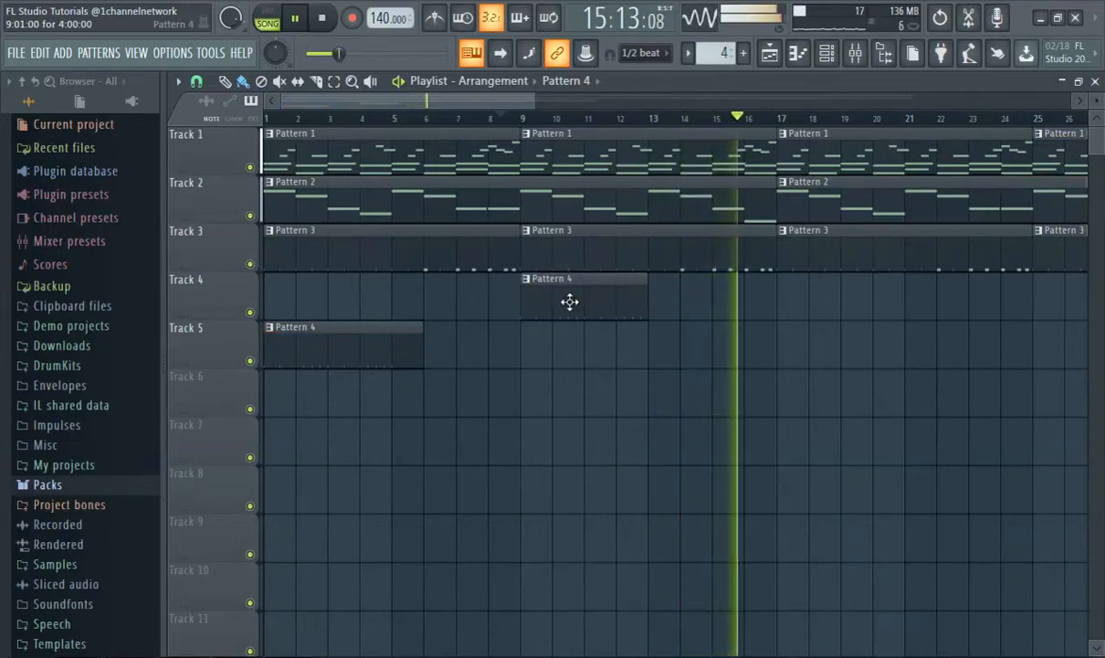
left_click_drag(646, 311, 778, 309)
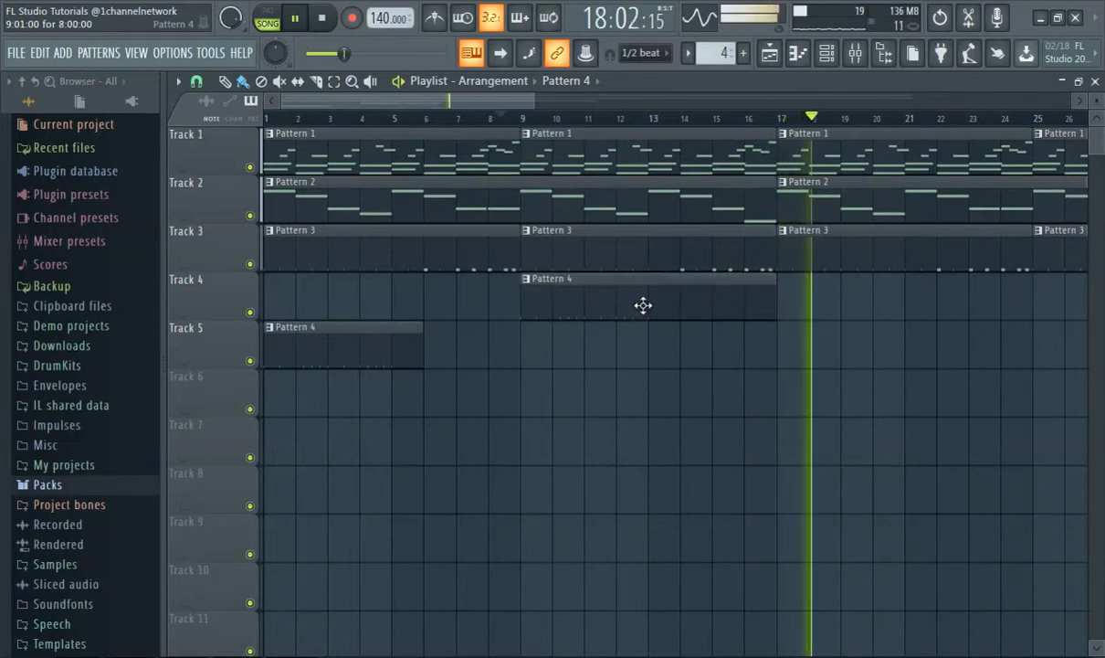
left_click(440, 117)
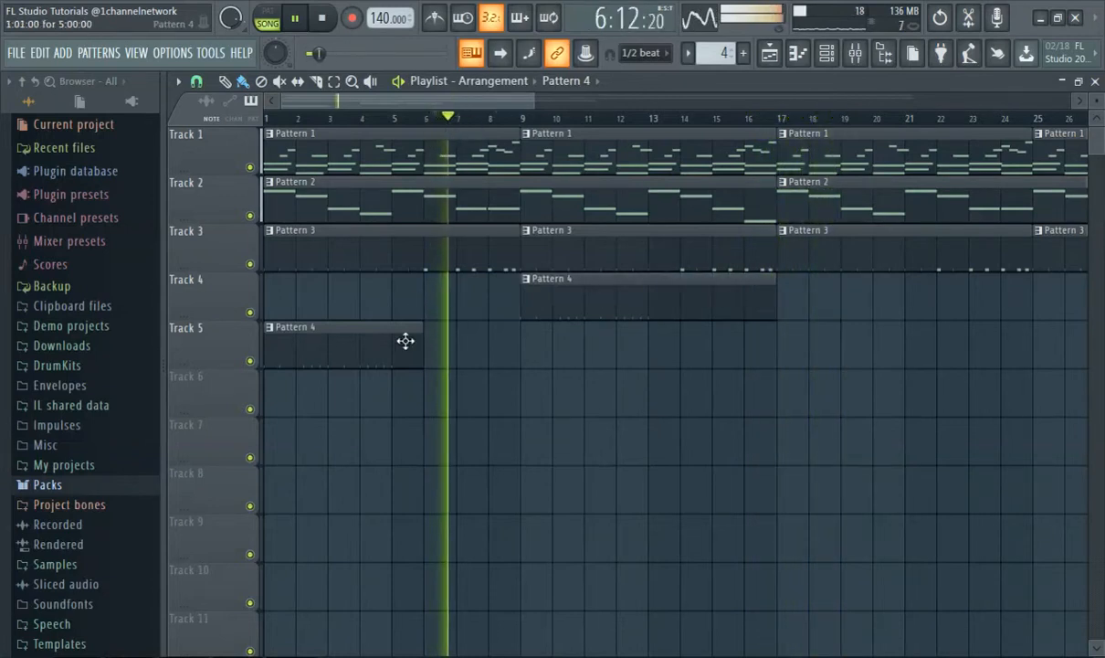
- Extend the Pattern 4 clip on Track 5 to end at bar 9, and replay from bar 1 in HIP_Kick's piano roll
left_click_drag(416, 338, 521, 345)
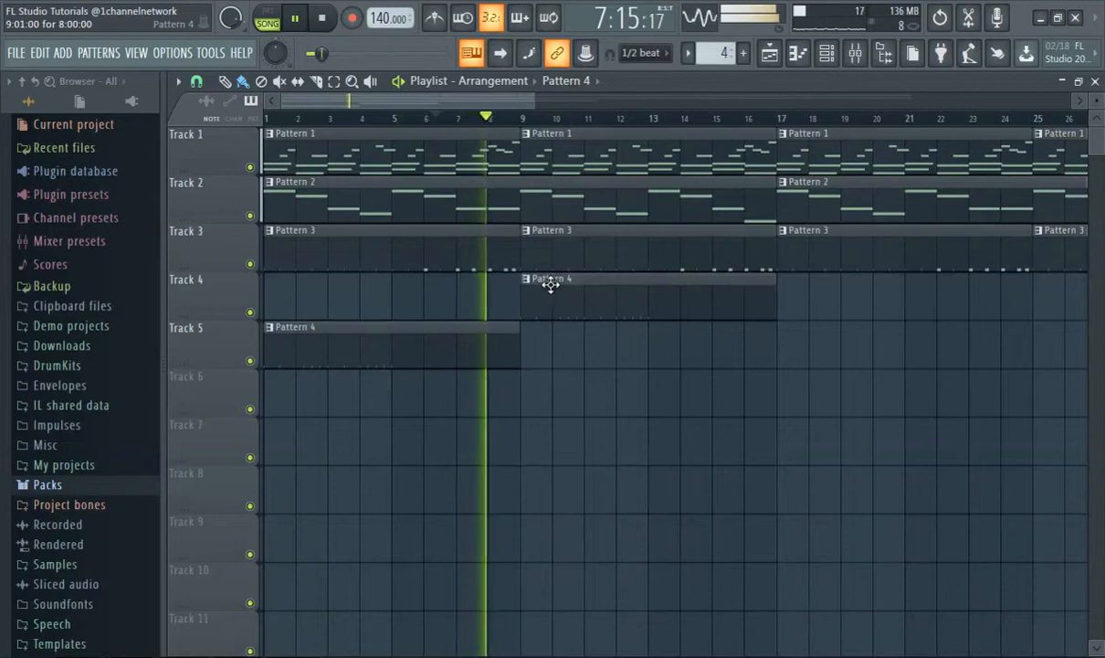
left_click(842, 55)
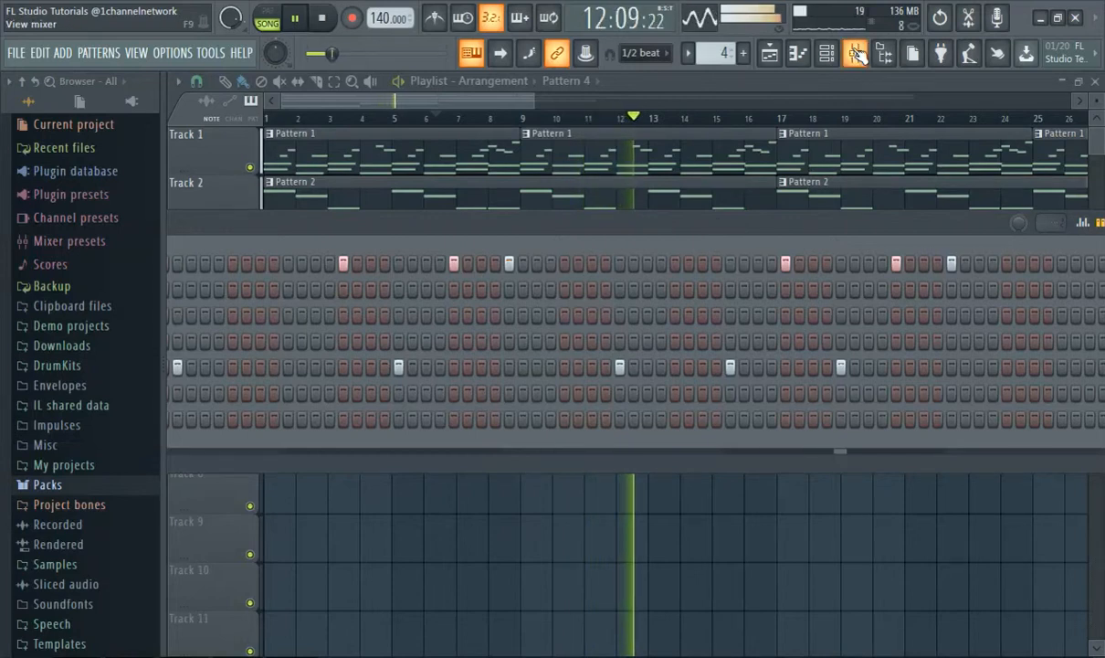
left_click(825, 55)
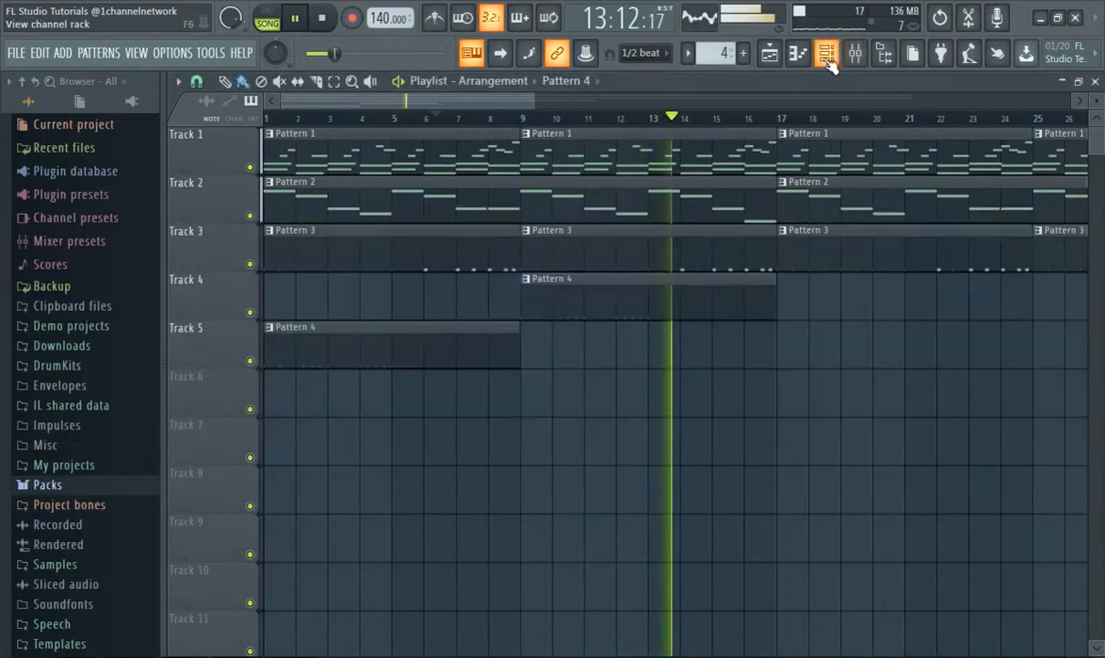
left_click(797, 52)
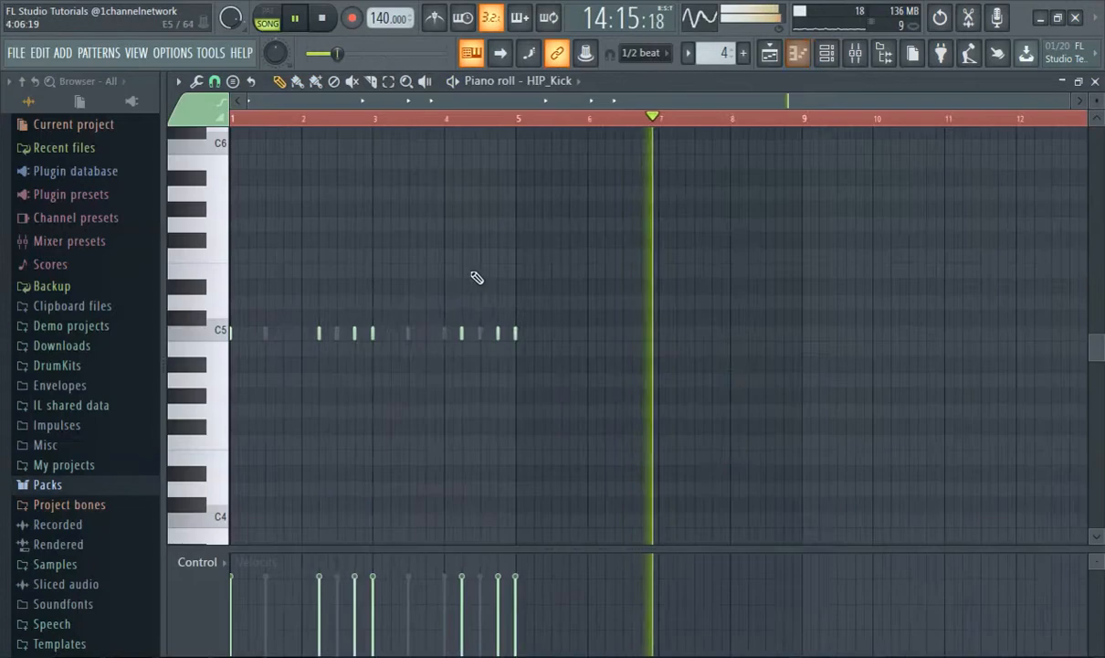
left_click(246, 117)
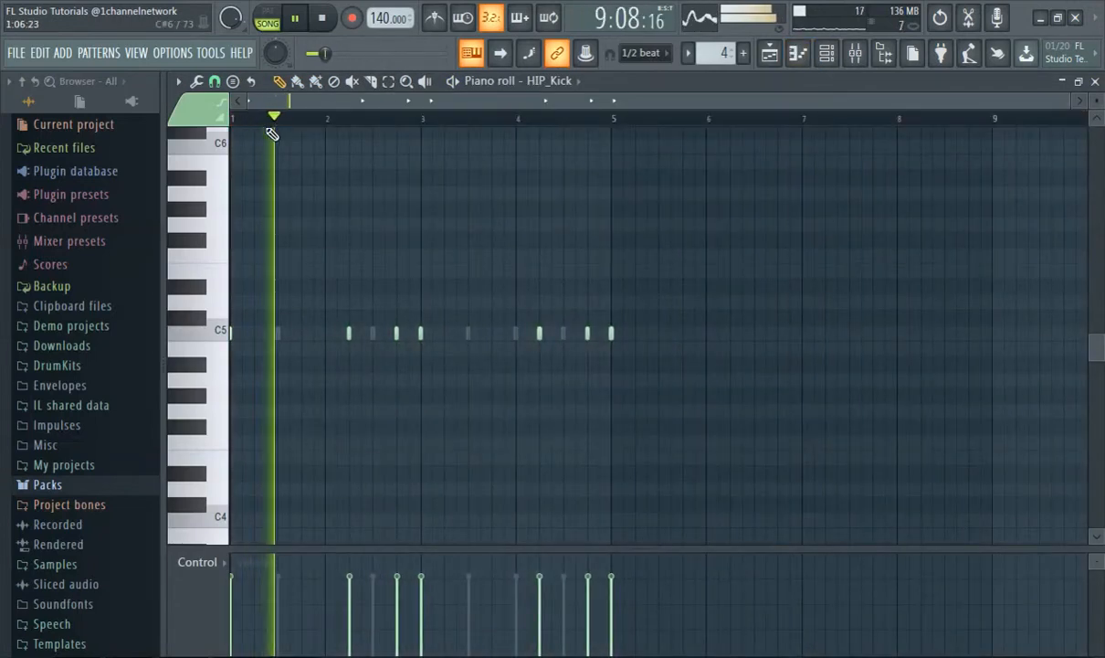
- Duplicate all HIP_Kick notes and move the copy so that it starts at bar 5
key("ctrl+a")
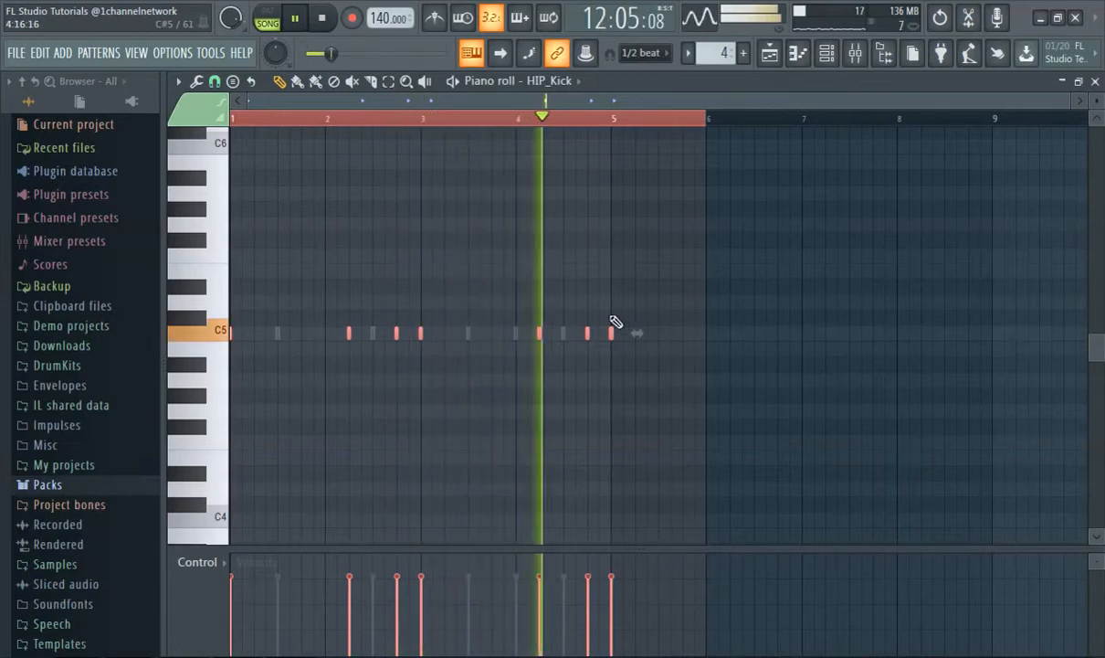
key("ctrl+b")
left_click_drag(618, 334, 520, 338)
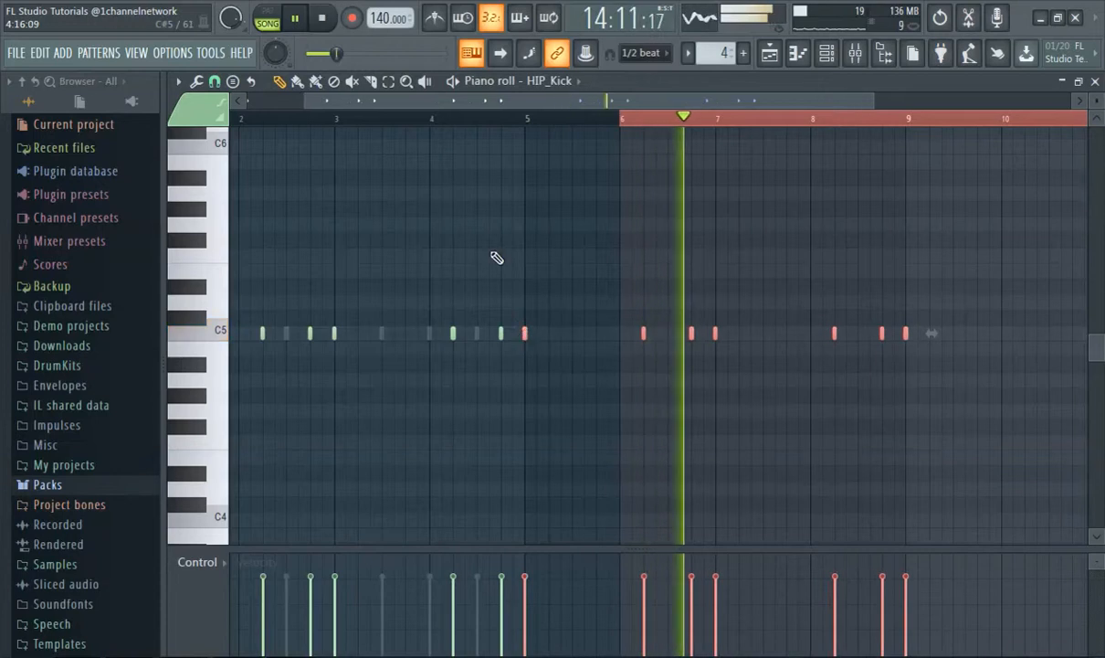
scroll(441, 113, "up", 2)
left_click(443, 114)
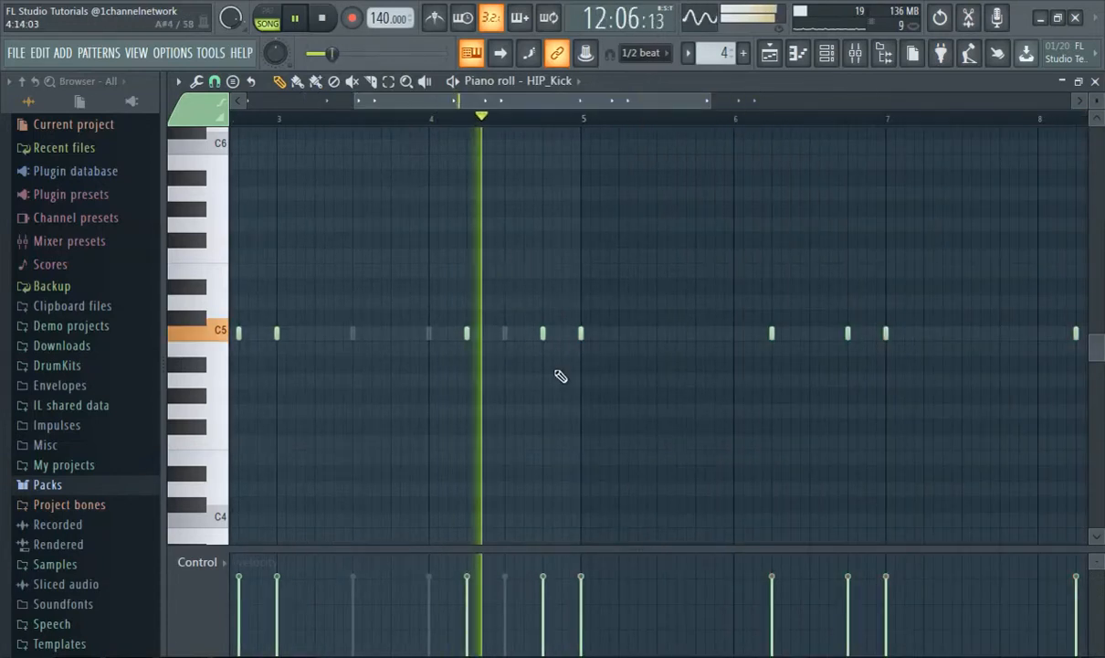
scroll(751, 382, "up", 8)
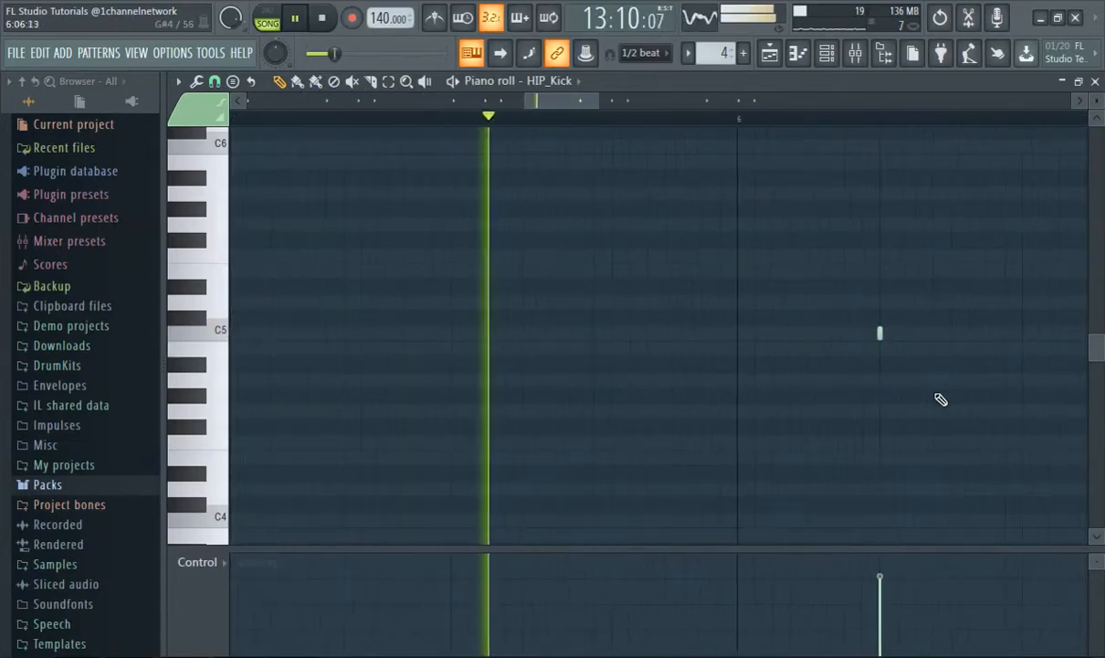
scroll(703, 327, "down", 8)
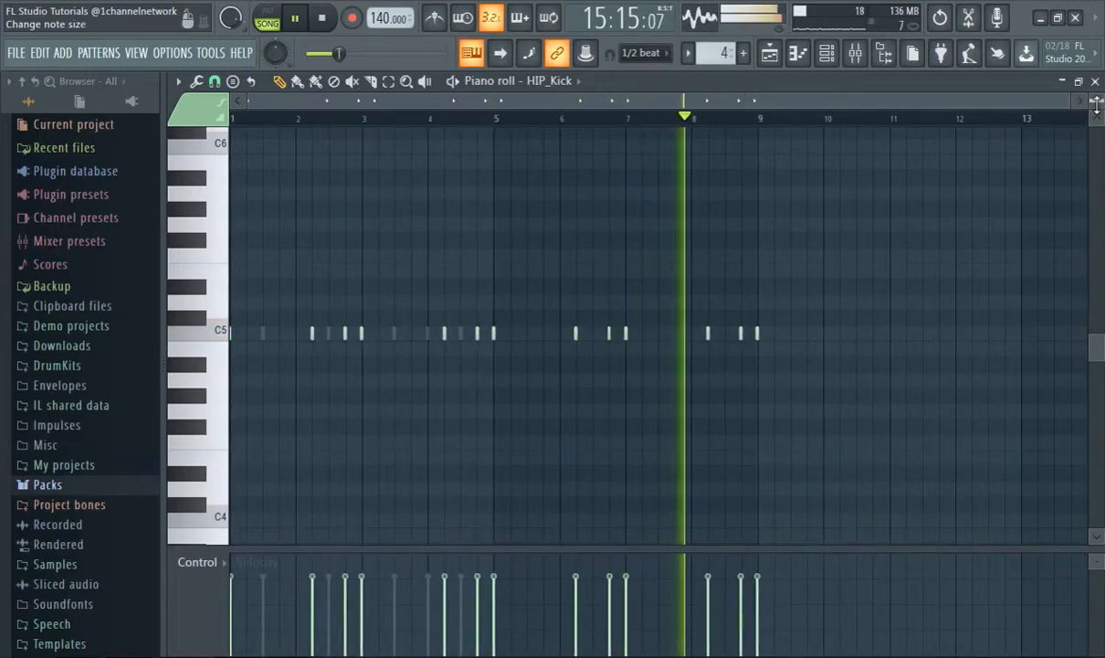
scroll(800, 297, "up", 4)
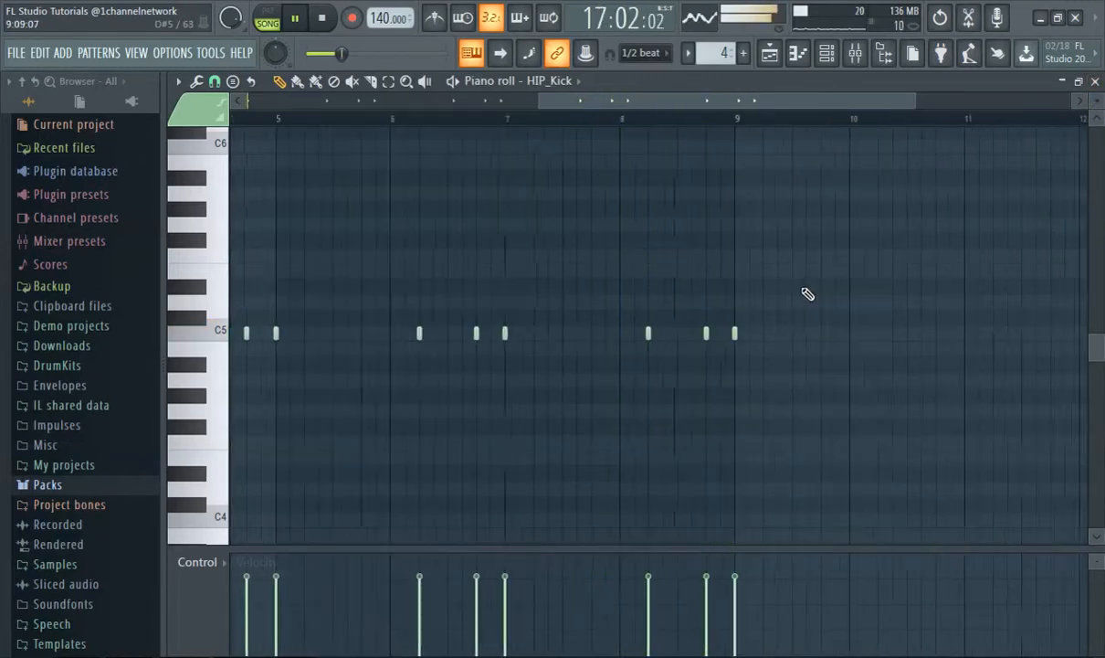
scroll(758, 286, "down", 6)
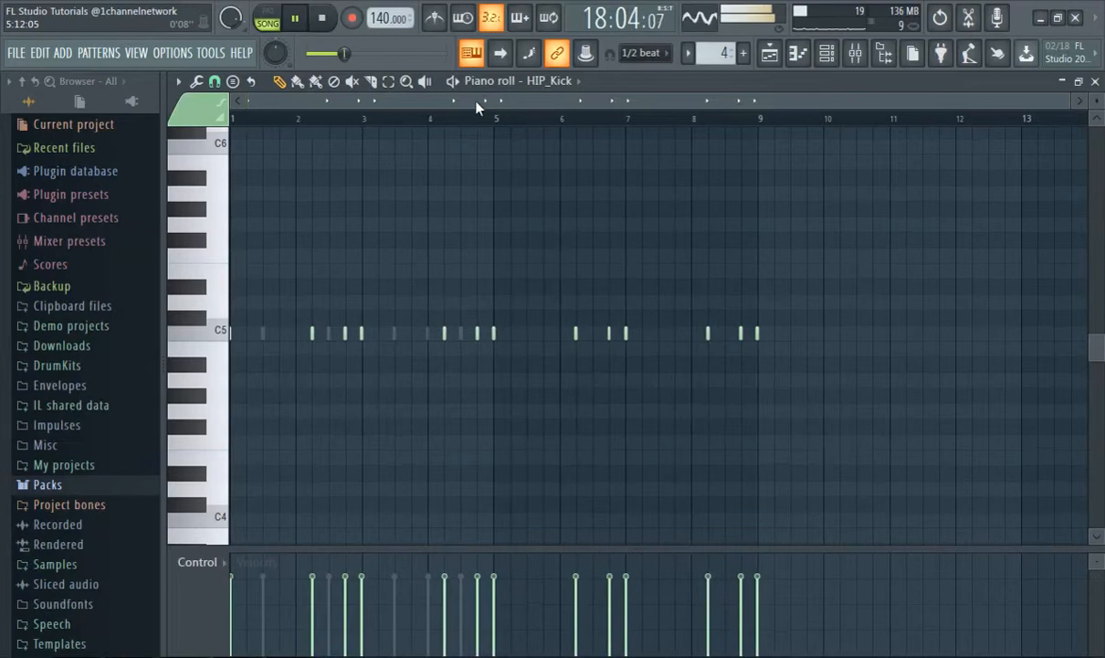
- Duplicate all VT_SD notes, move the copy to start at step 9 of bar 5, and replay from bar 1
left_click(551, 81)
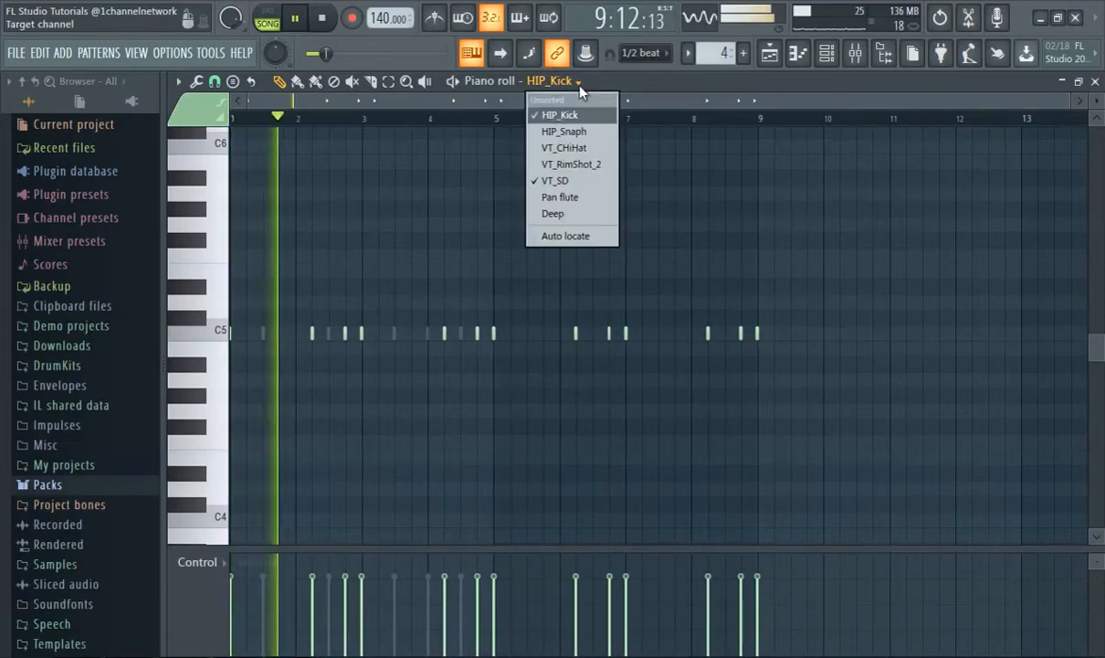
left_click(559, 180)
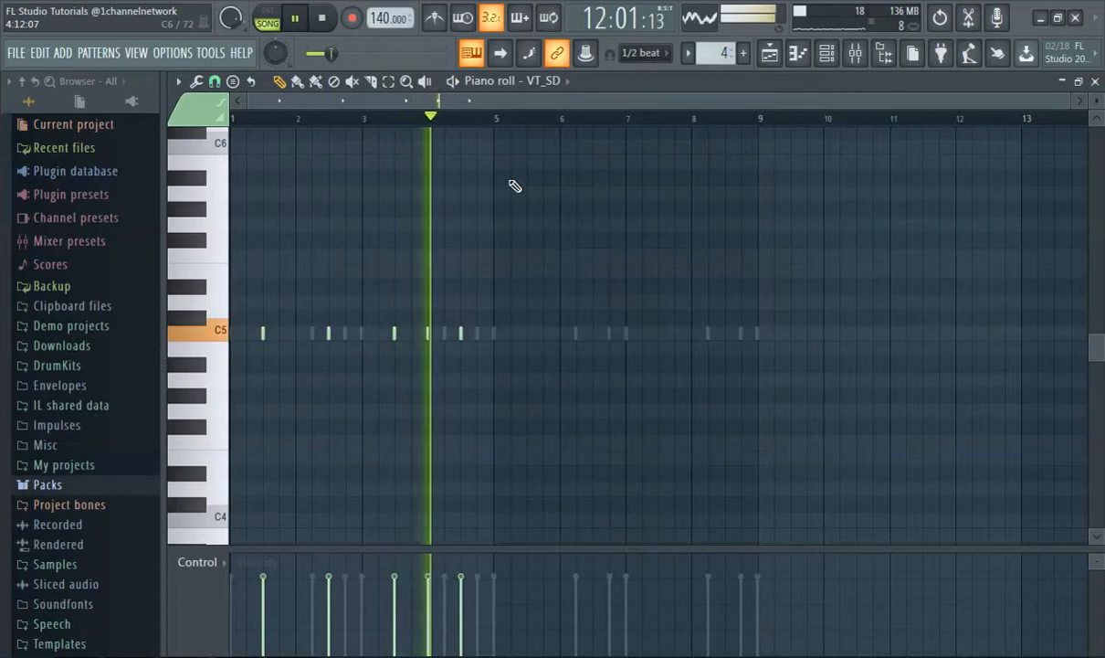
key("ctrl+a")
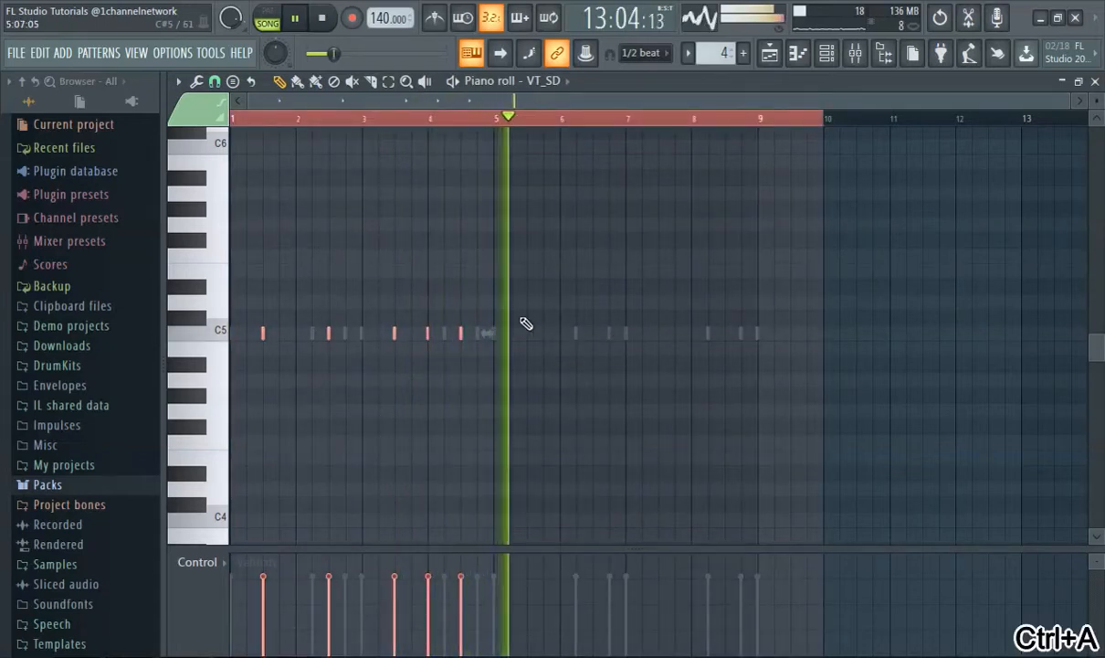
key("ctrl+b")
left_click_drag(856, 332, 529, 330)
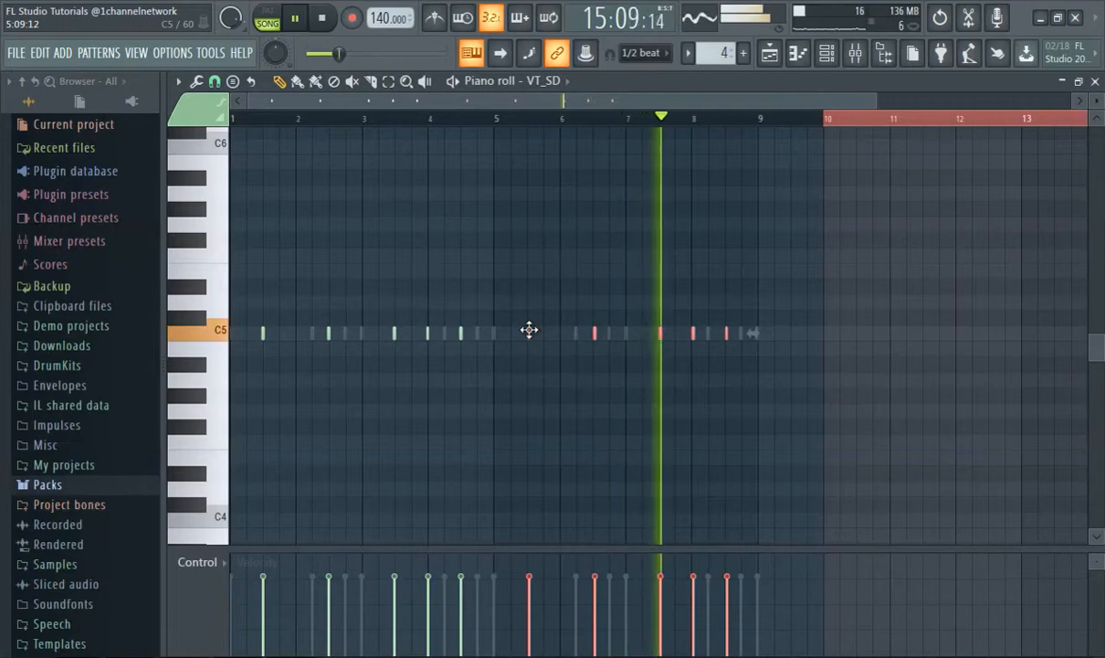
scroll(516, 358, "up", 5)
scroll(630, 351, "up", 3)
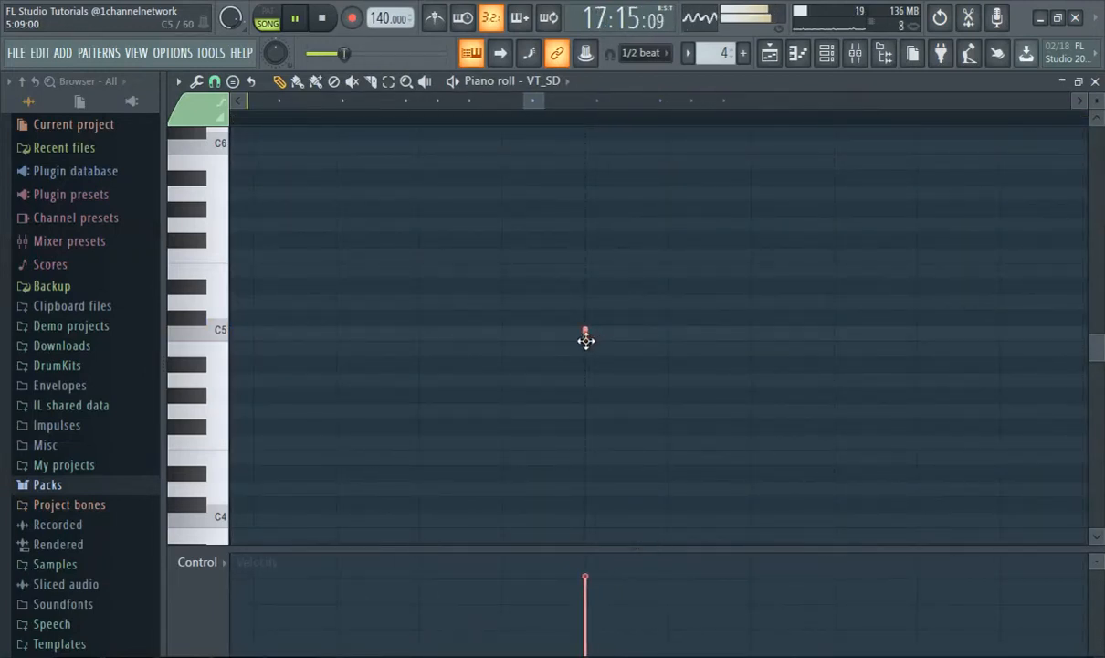
scroll(589, 347, "down", 8)
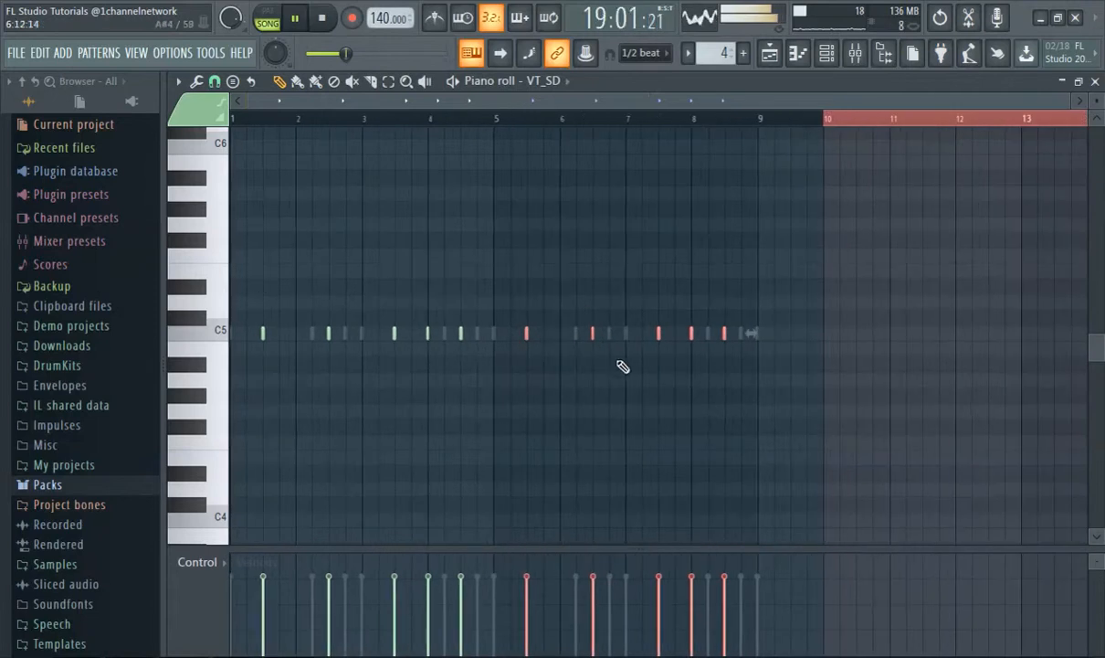
left_click(268, 117)
left_click(284, 118)
key("ctrl+d")
left_click(232, 118)
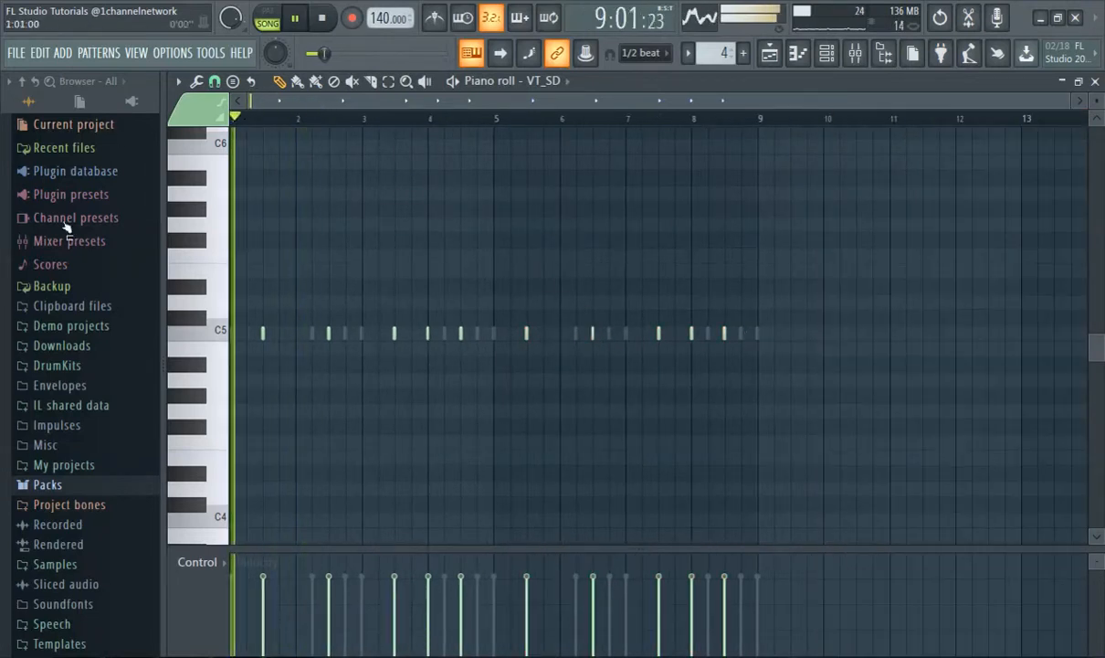
left_click(827, 54)
left_click(828, 53)
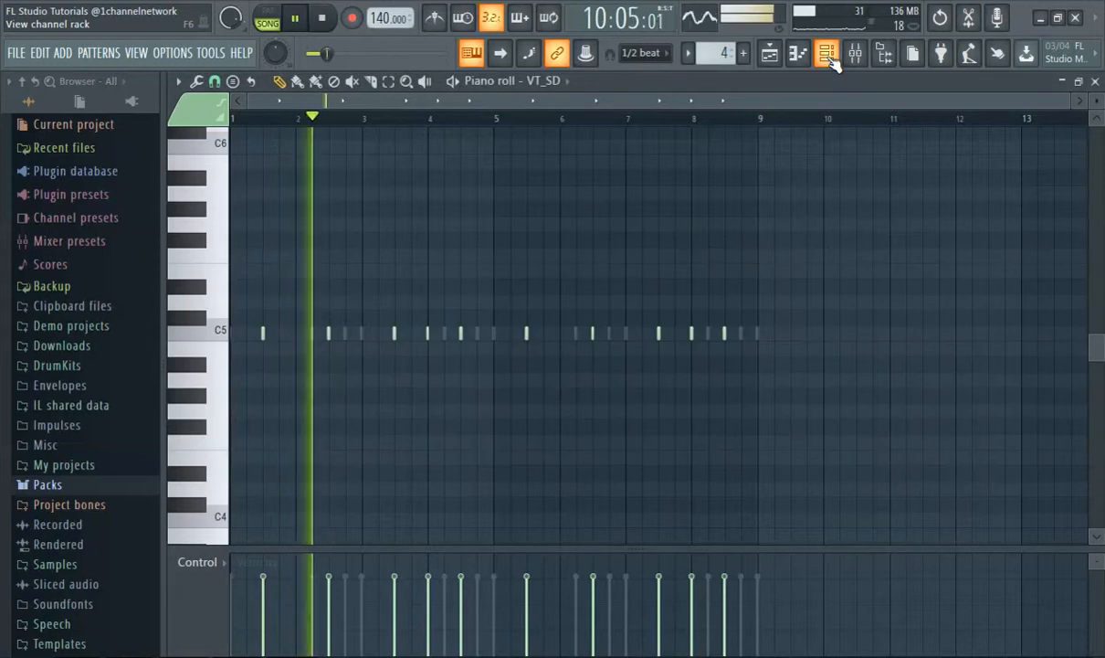
scroll(722, 338, "up", 8)
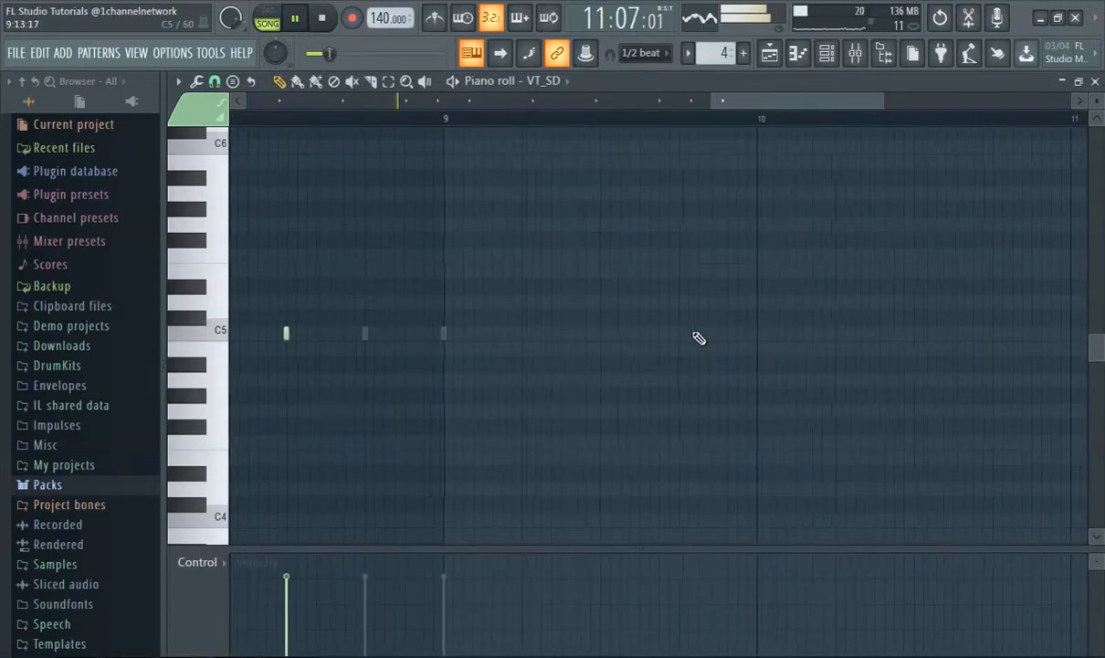
scroll(699, 338, "down", 8)
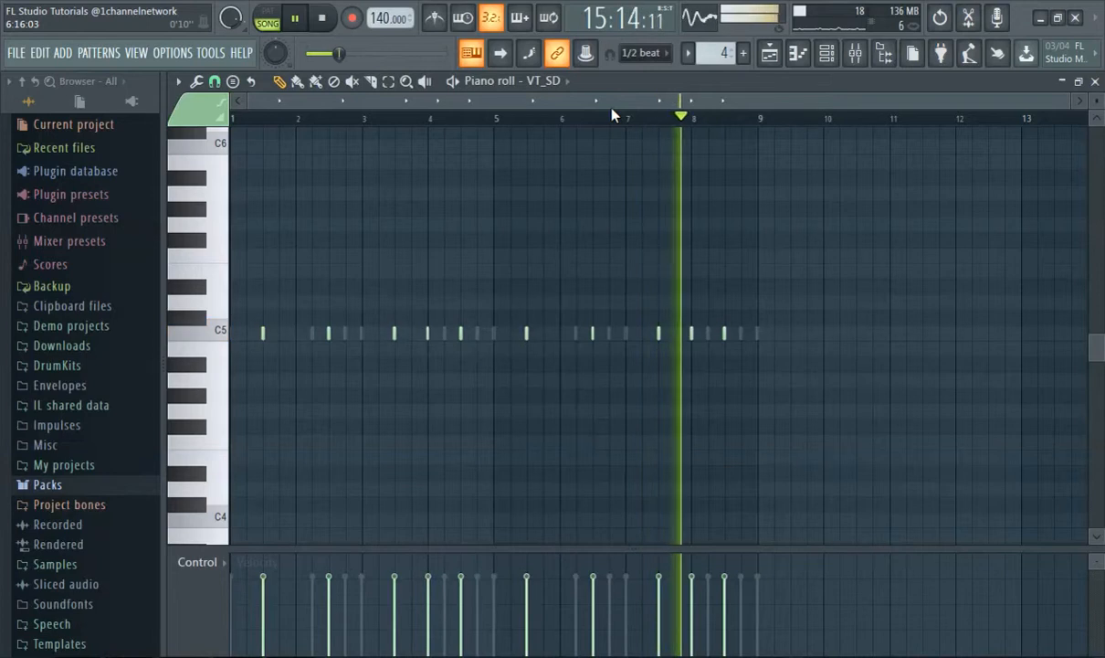
- Add a HIP_Kick note on C5 at step 5 of bar 7 in the piano roll
left_click(559, 80)
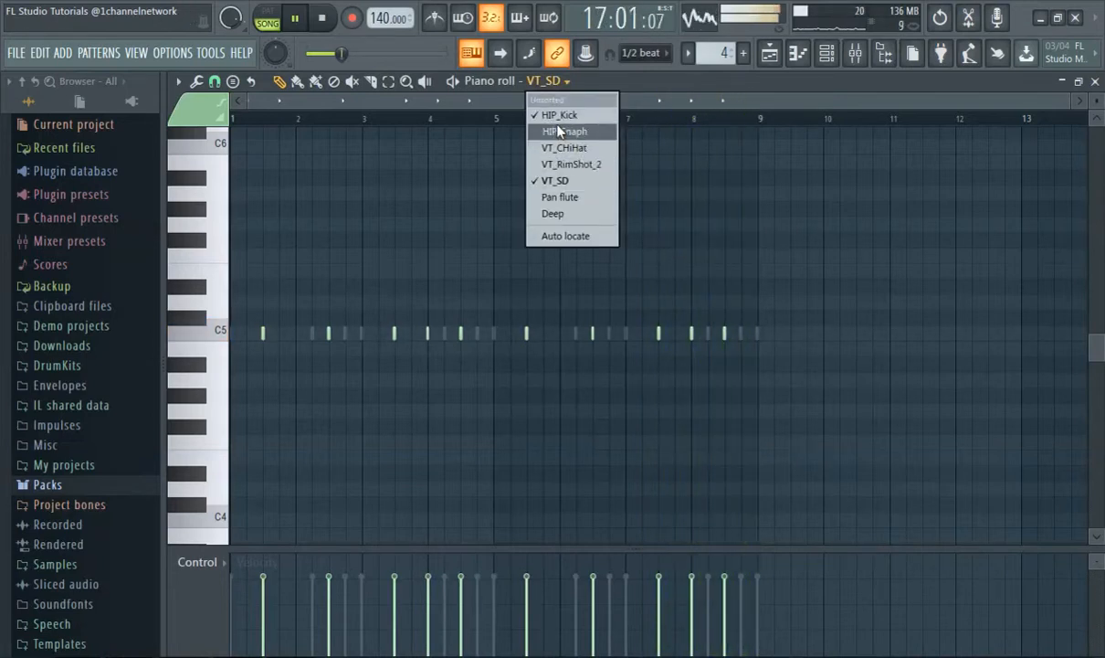
left_click(560, 115)
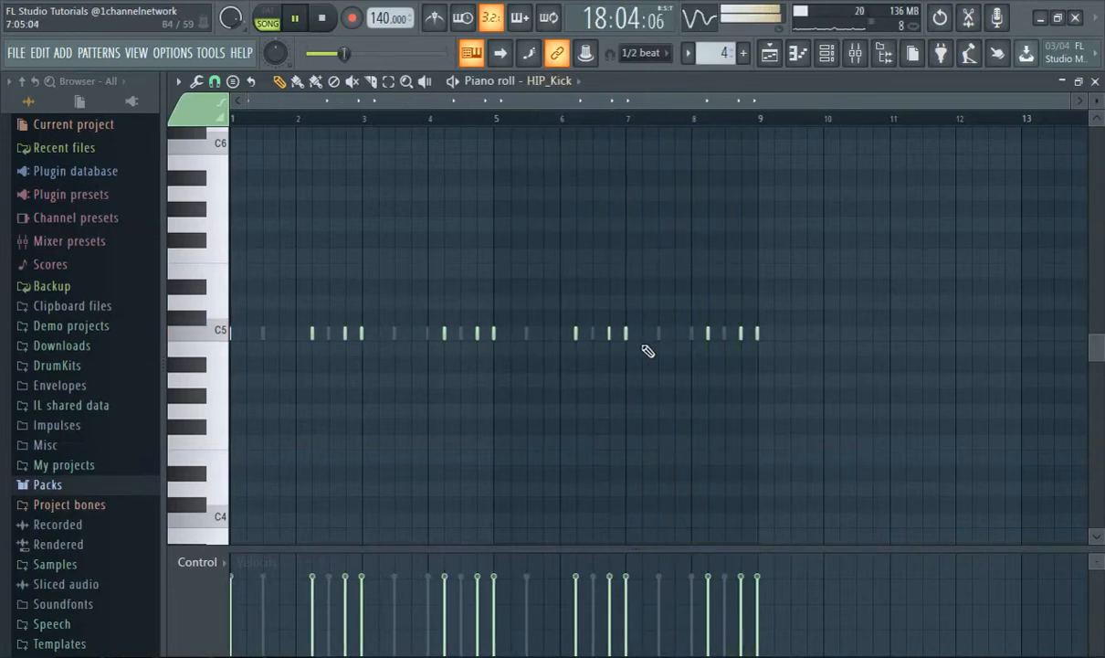
scroll(647, 351, "up", 3)
scroll(659, 401, "up", 3)
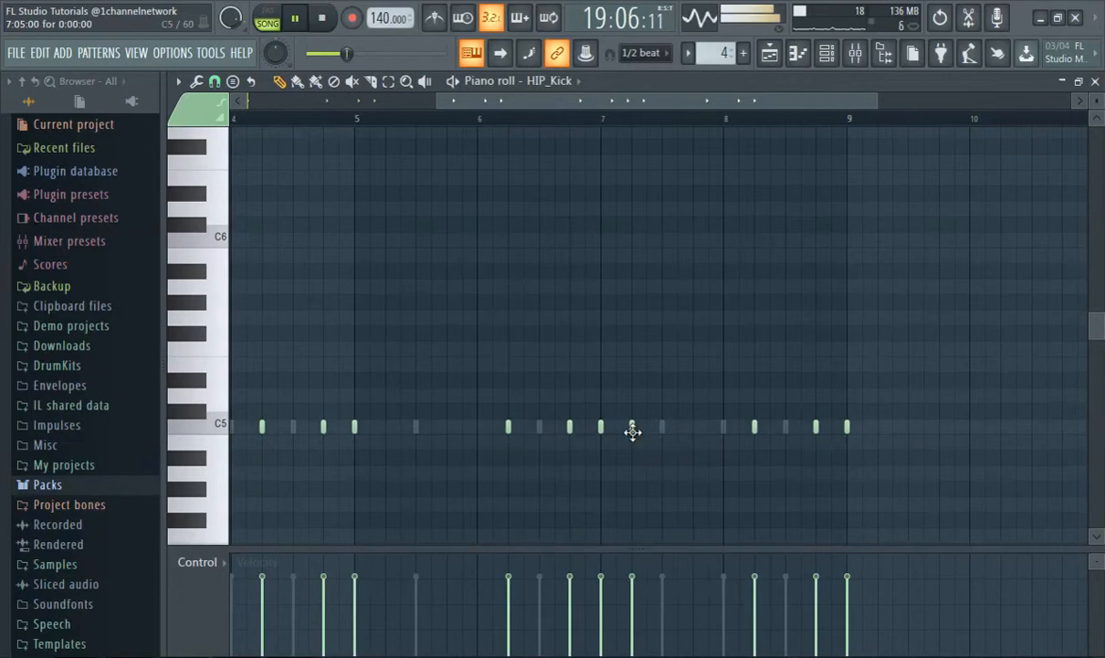
scroll(620, 398, "down", 3)
- Delete the Pattern 4 clip on Track 5 and the first Pattern 3 clip on Track 3 from the Playlist
left_click(770, 55)
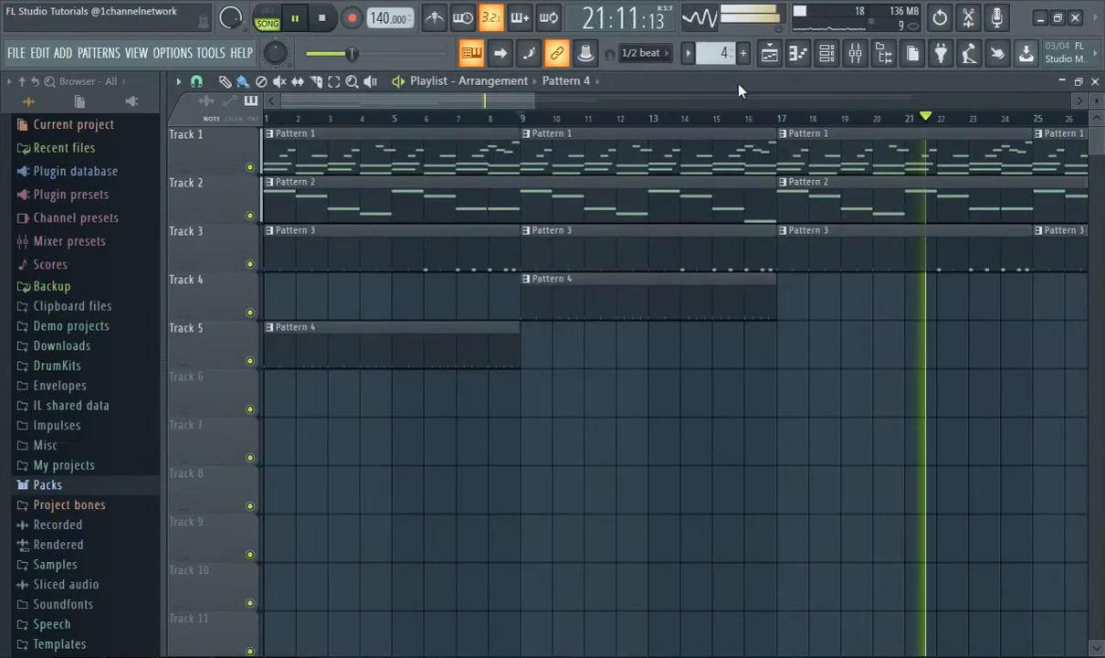
right_click(413, 348)
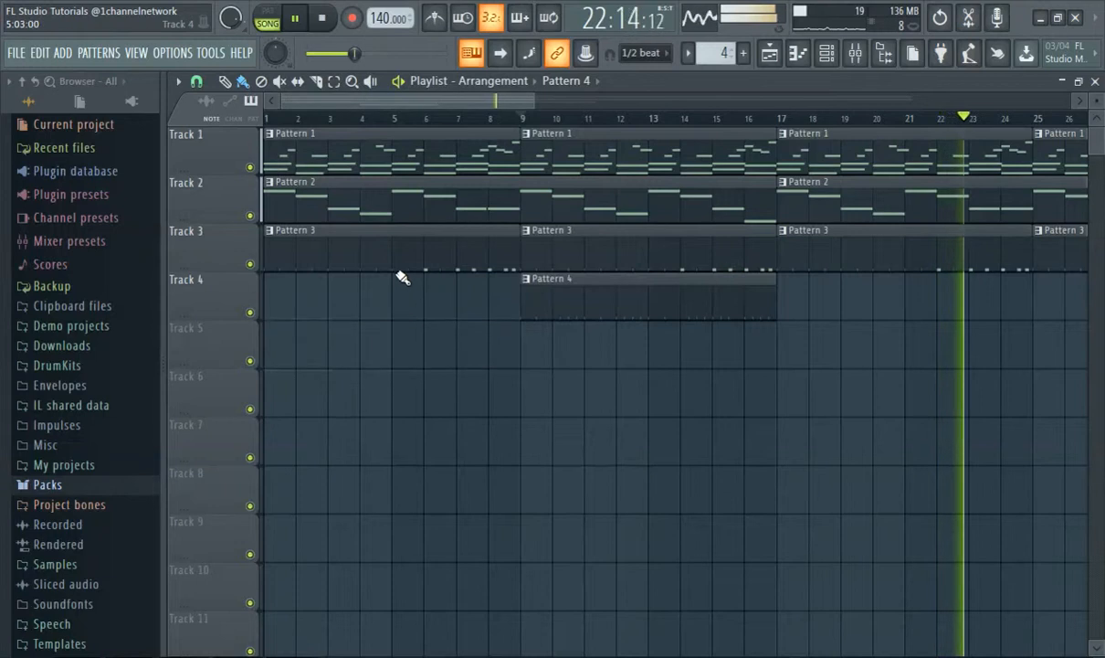
right_click(379, 246)
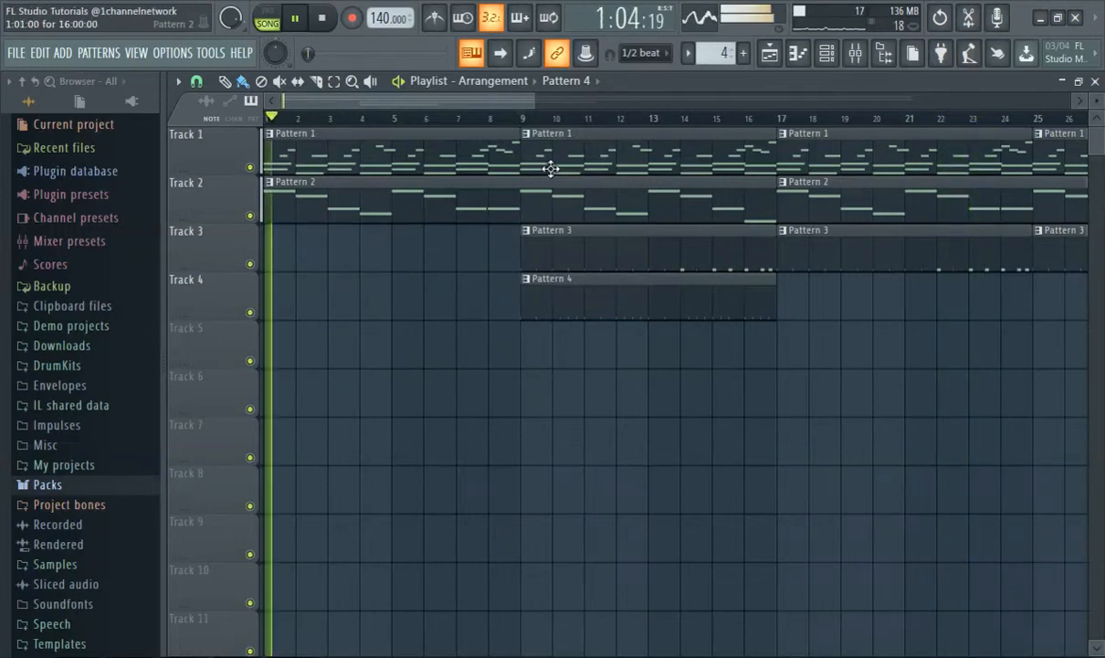
- Check the Master track's level in the Mixer and make Pattern 2 the current pattern
left_click(857, 57)
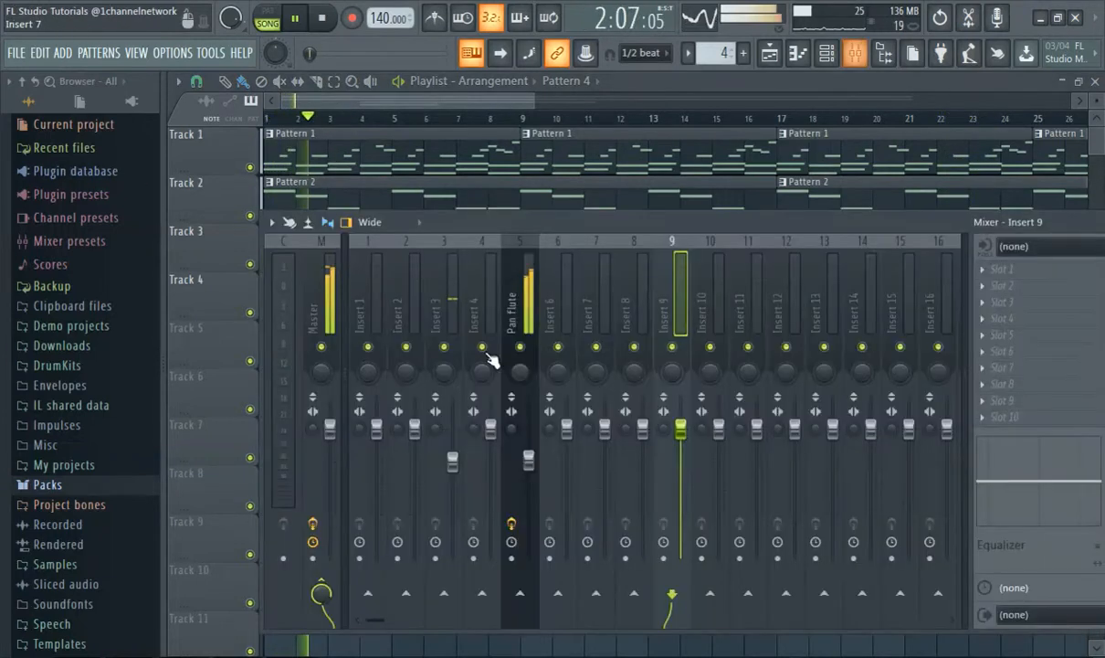
left_click(330, 313)
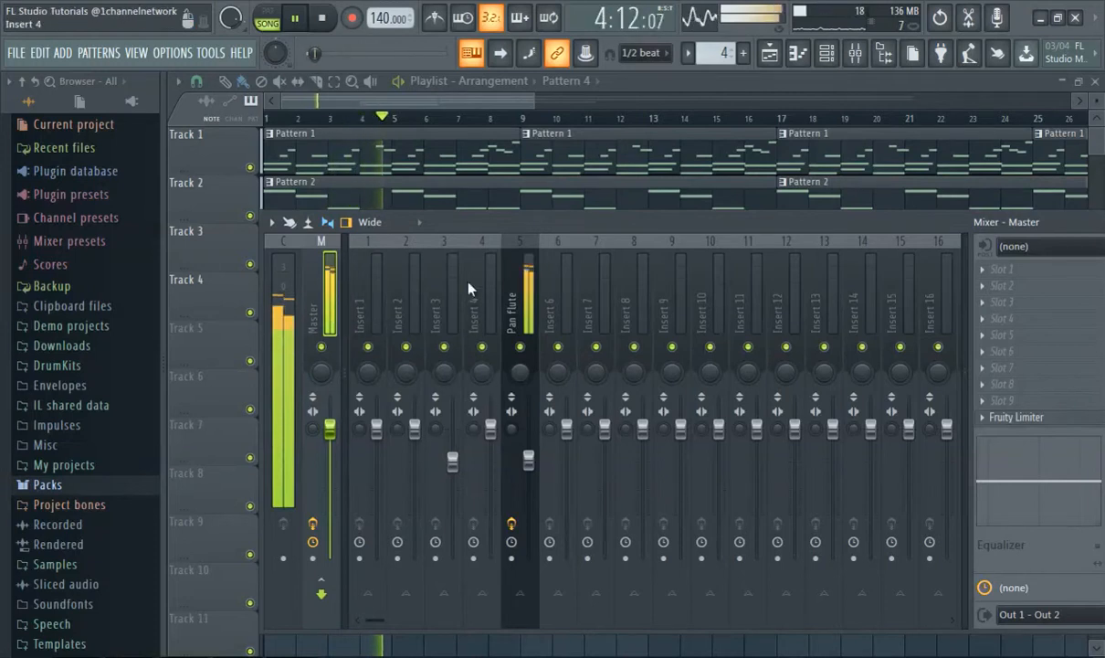
key("F9")
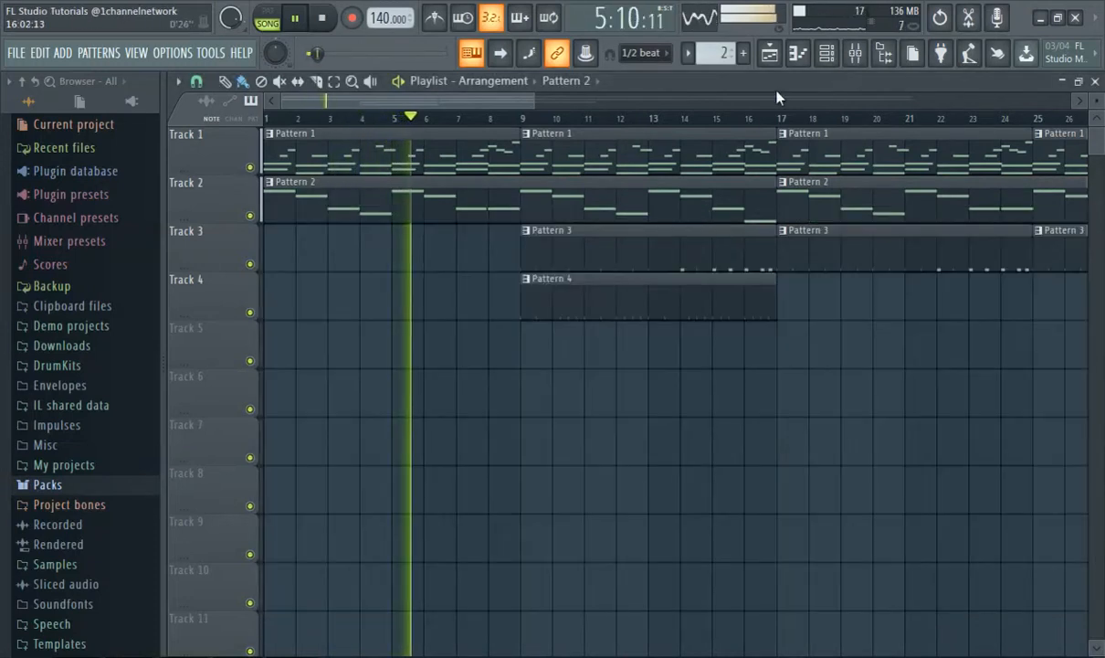
- Route the Deep channel to mixer track 4 from the Channel rack, and show the Mixer
left_click(859, 56)
left_click(859, 56)
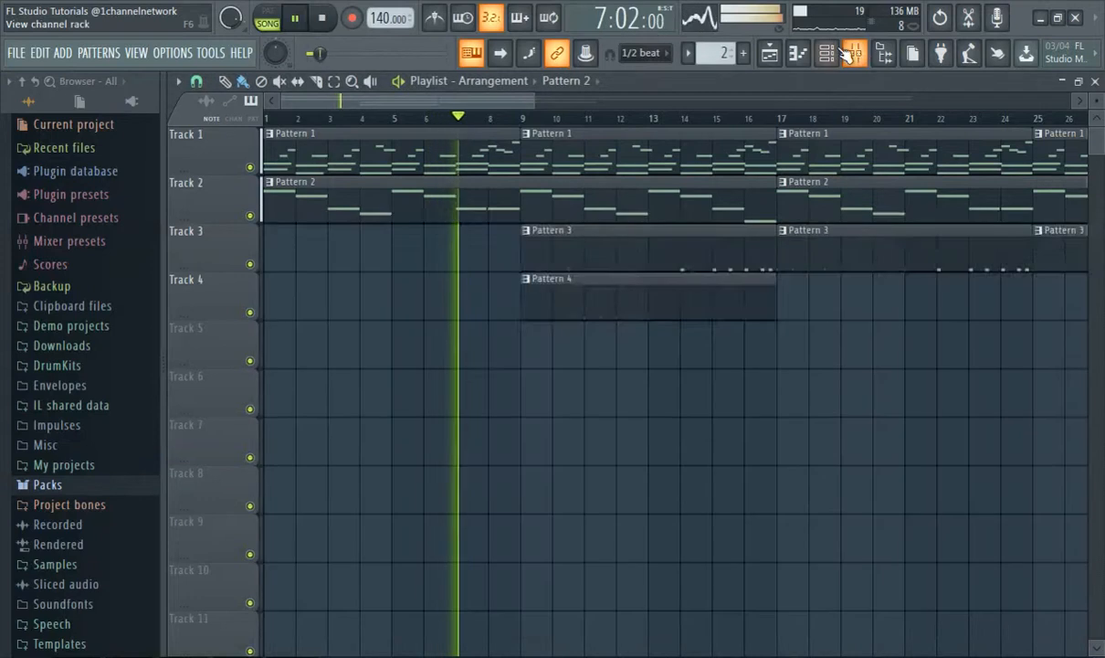
left_click(830, 54)
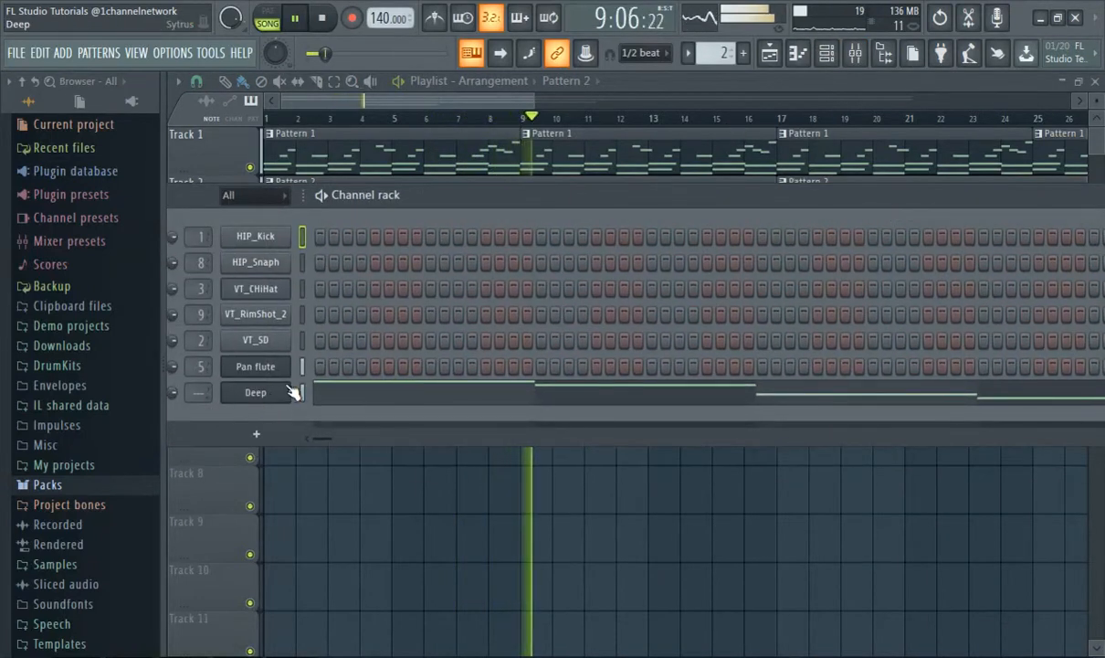
key("ctrl+l")
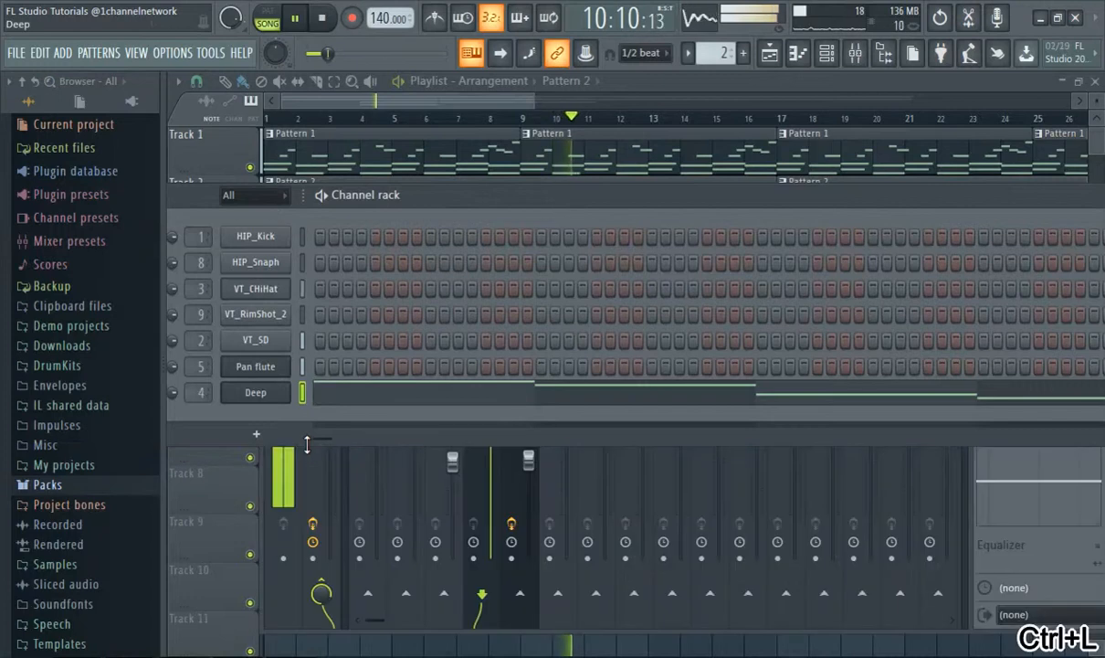
key("F5")
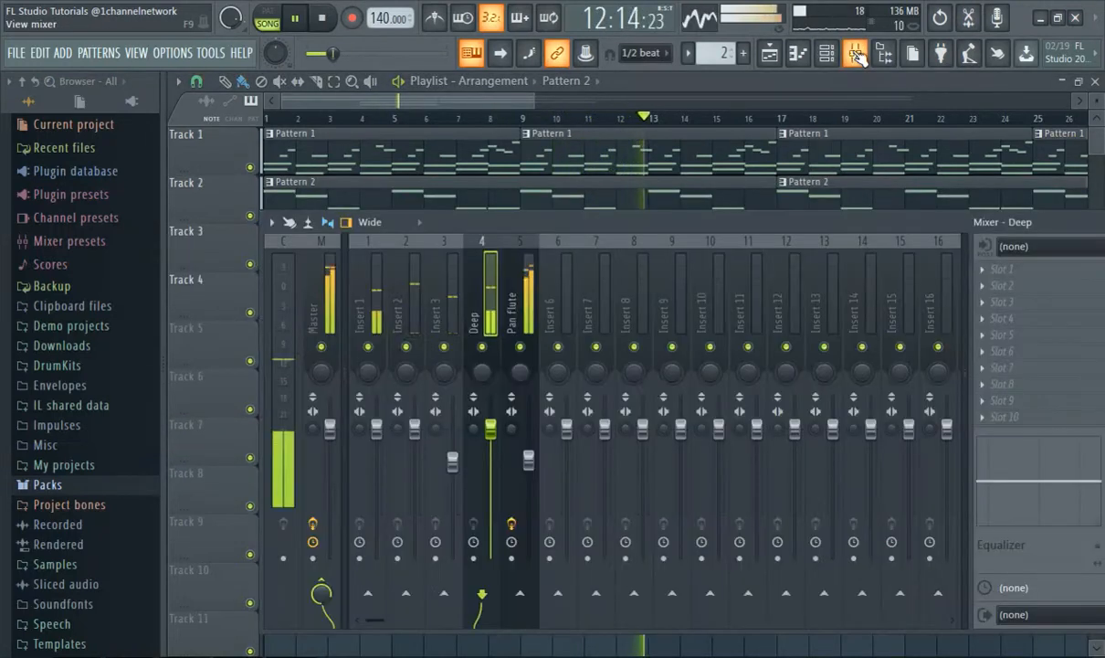
- Lower the Deep mixer track's volume fader to about the Pan flute track's level and close the Mixer
key("F9")
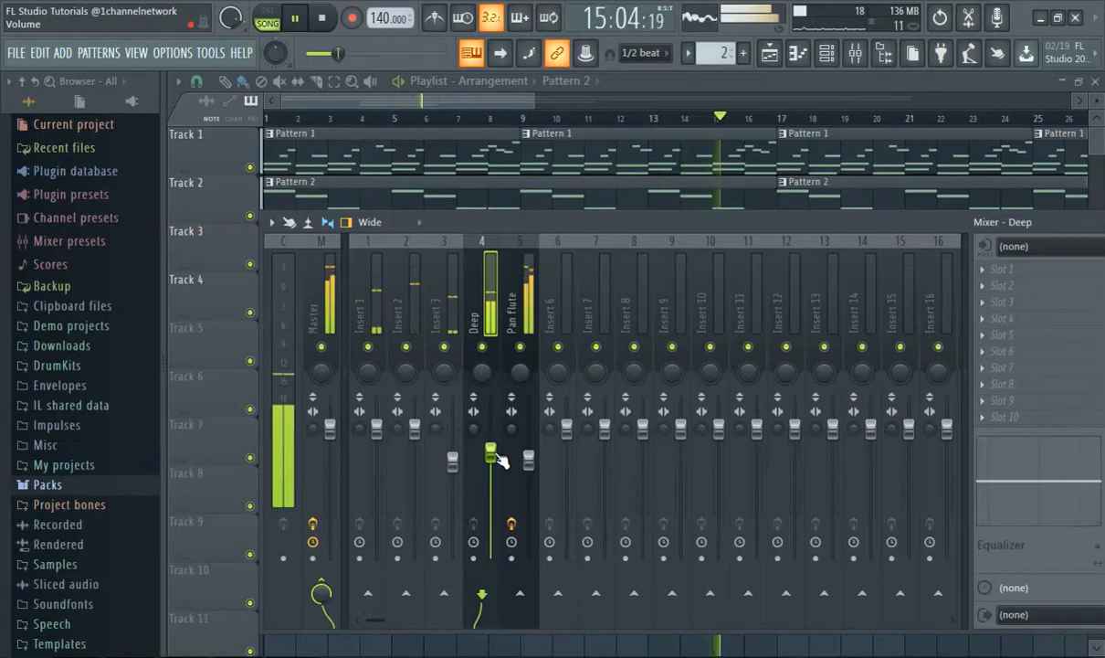
left_click_drag(494, 454, 491, 451)
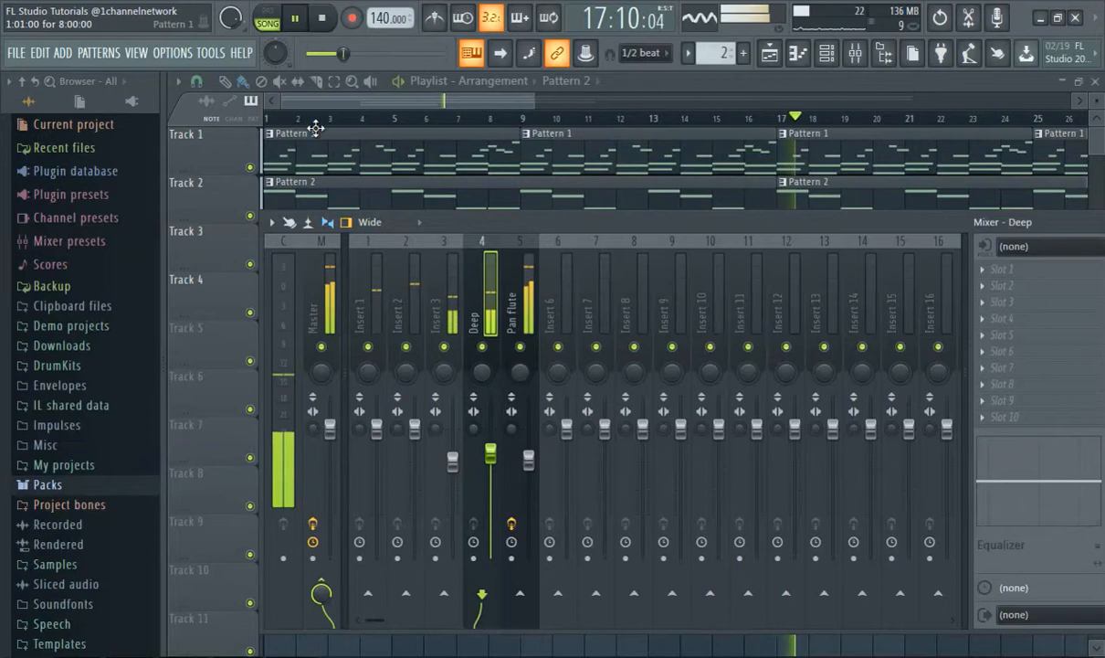
key("F9")
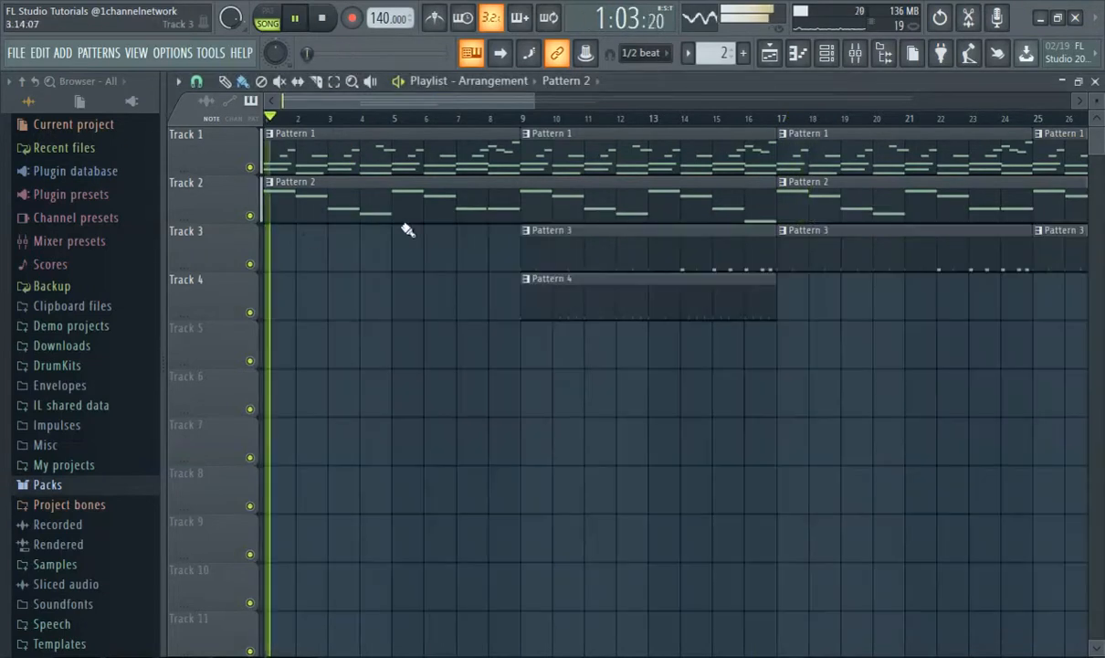
- Raise mixer Insert 1's 90 Hz equalizer band to 2.6 dB and load Fruity Parametric EQ 2 in its first effect slot
left_click(827, 55)
left_click(827, 54)
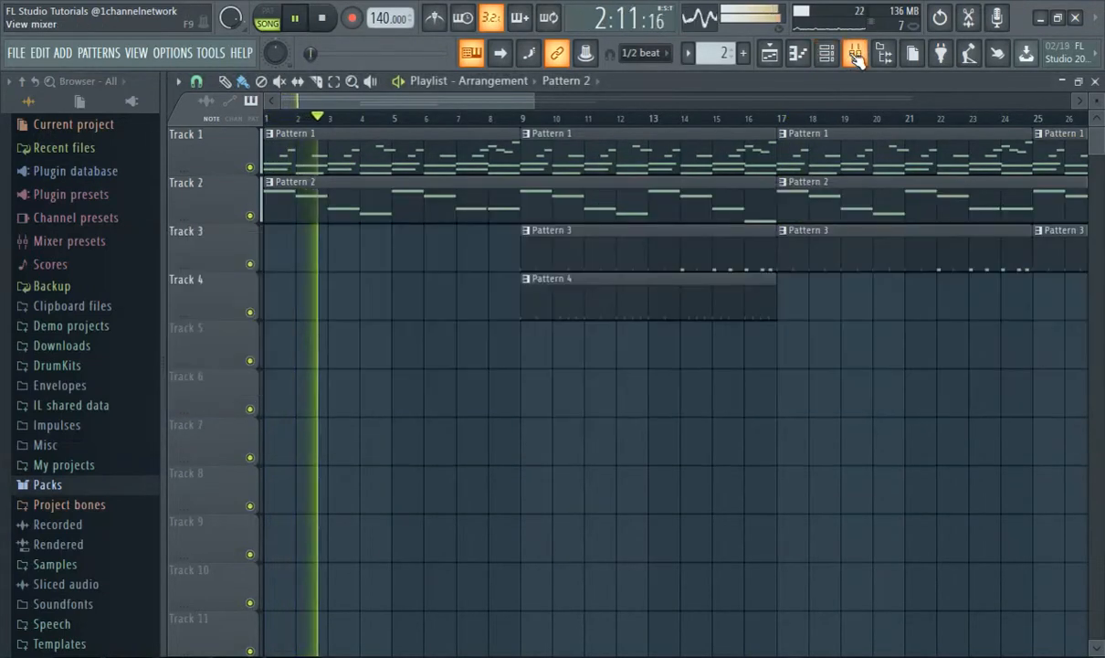
left_click(856, 55)
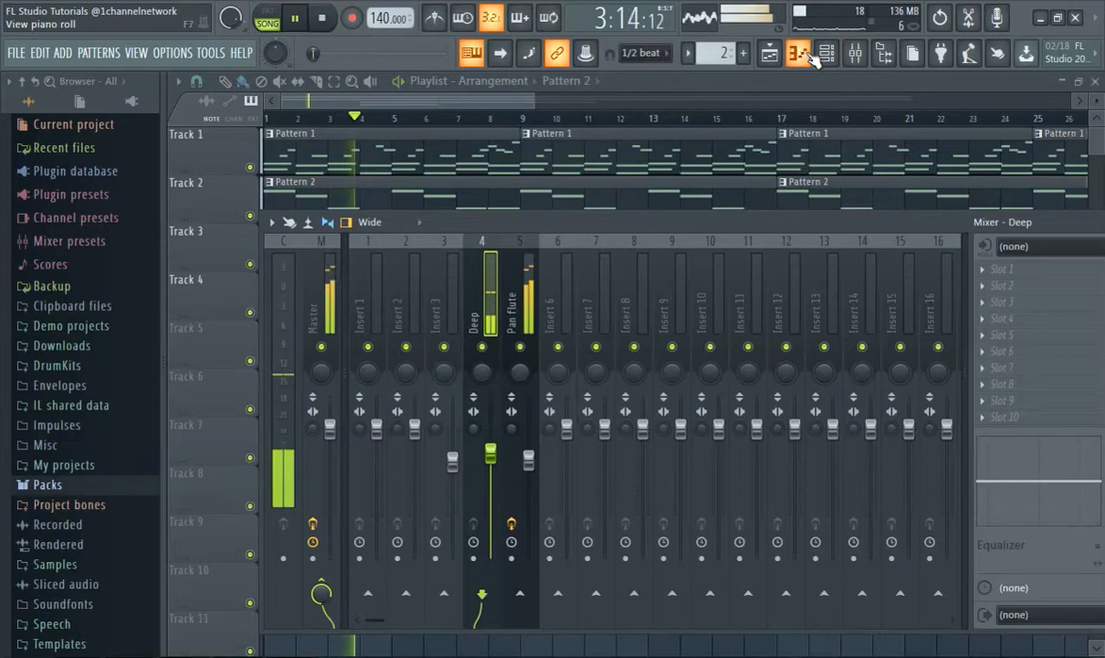
left_click(827, 55)
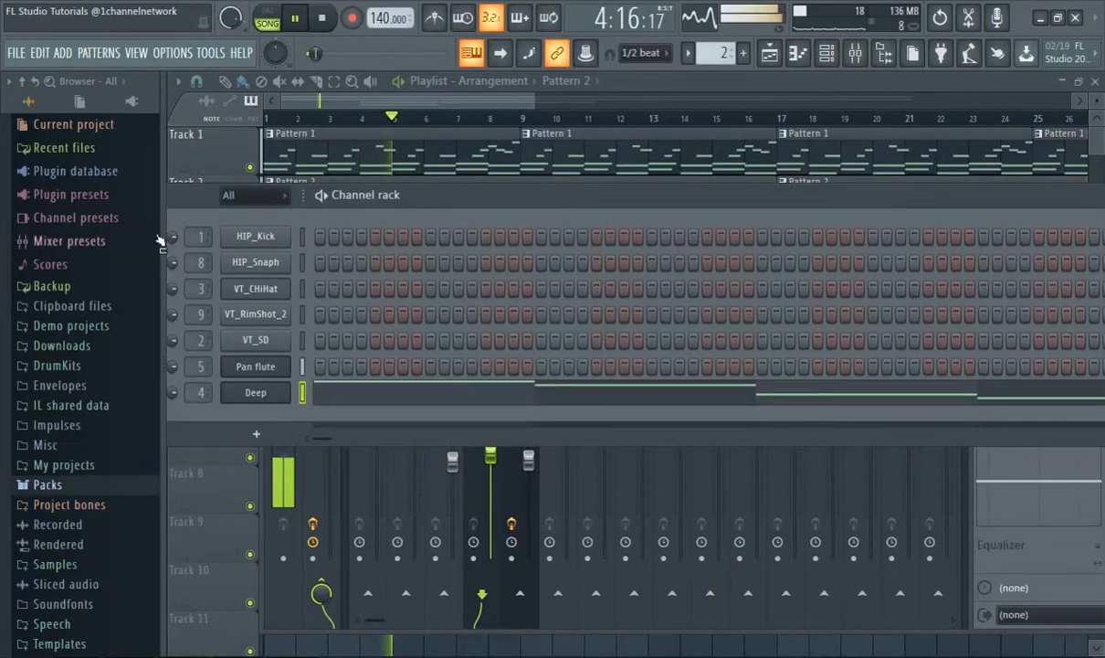
left_click(855, 55)
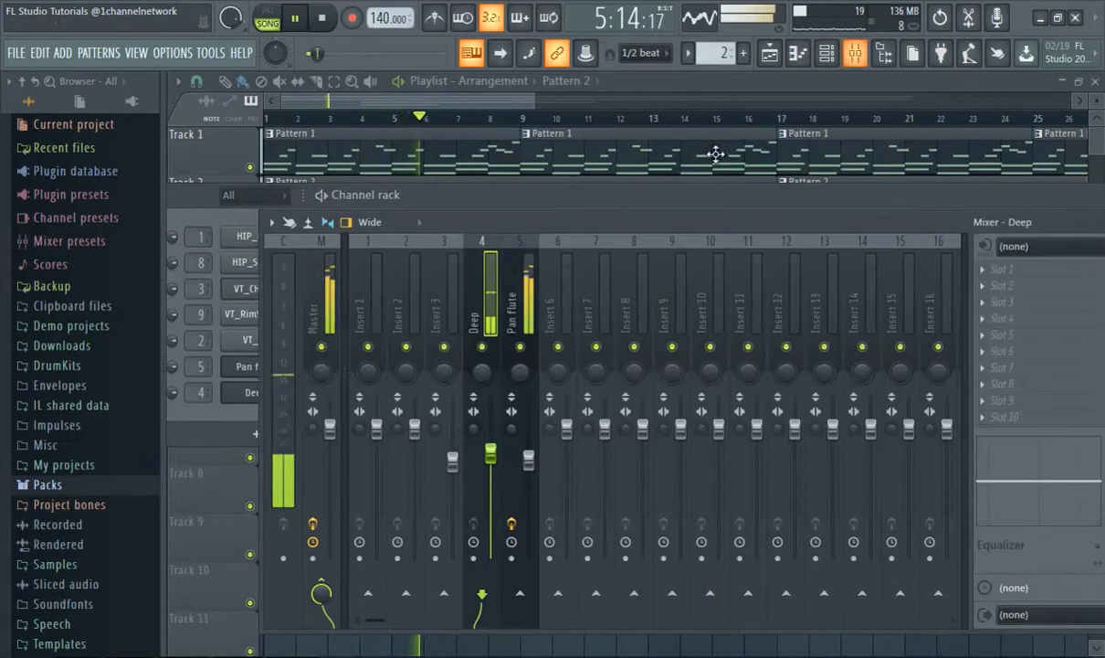
left_click(376, 286)
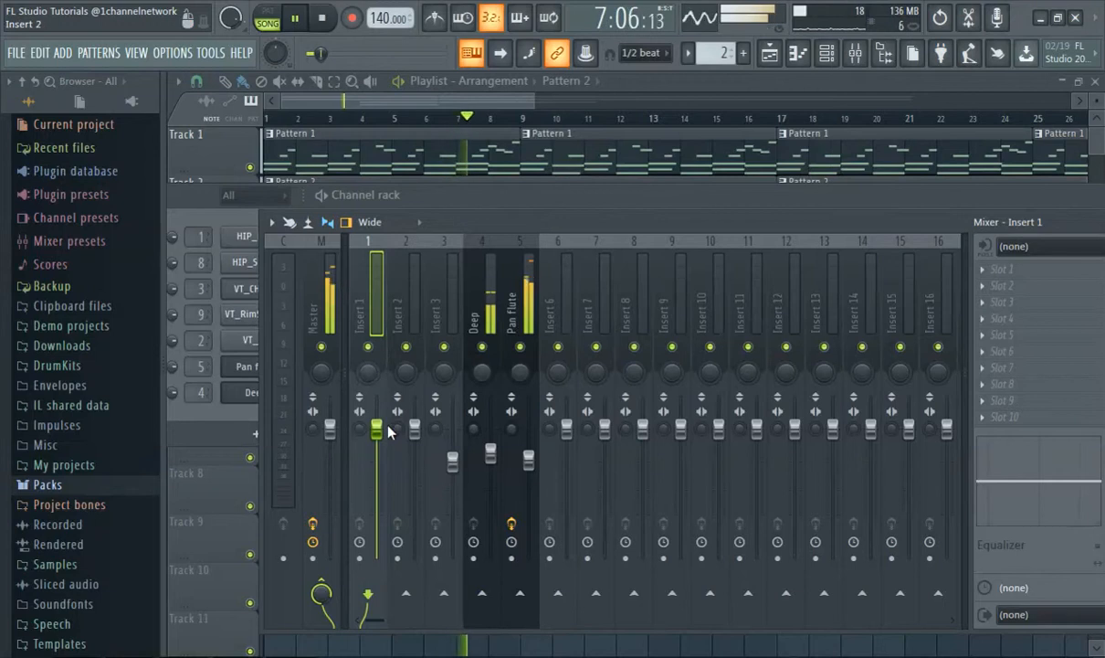
left_click_drag(904, 217, 813, 222)
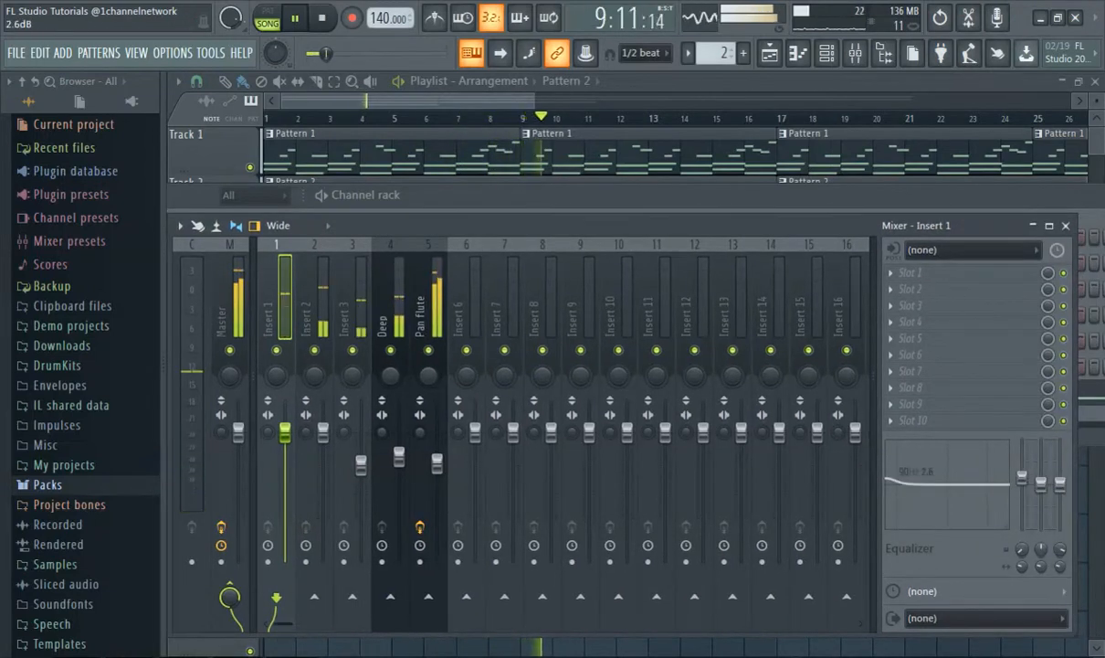
left_click(917, 279)
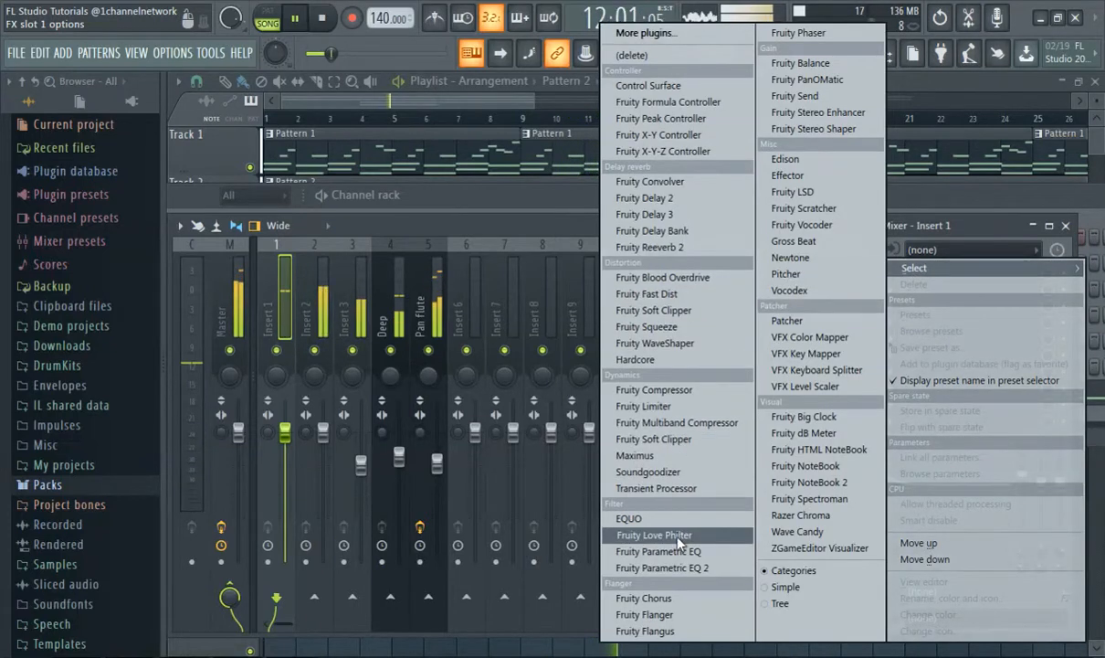
left_click(649, 567)
- Boost bands 1 to 3 of Insert 1's Parametric EQ 2, with band 3 at about 6.7 dB and 288 Hz, and lower band 7
left_click_drag(346, 391, 344, 353)
left_click_drag(384, 391, 342, 367)
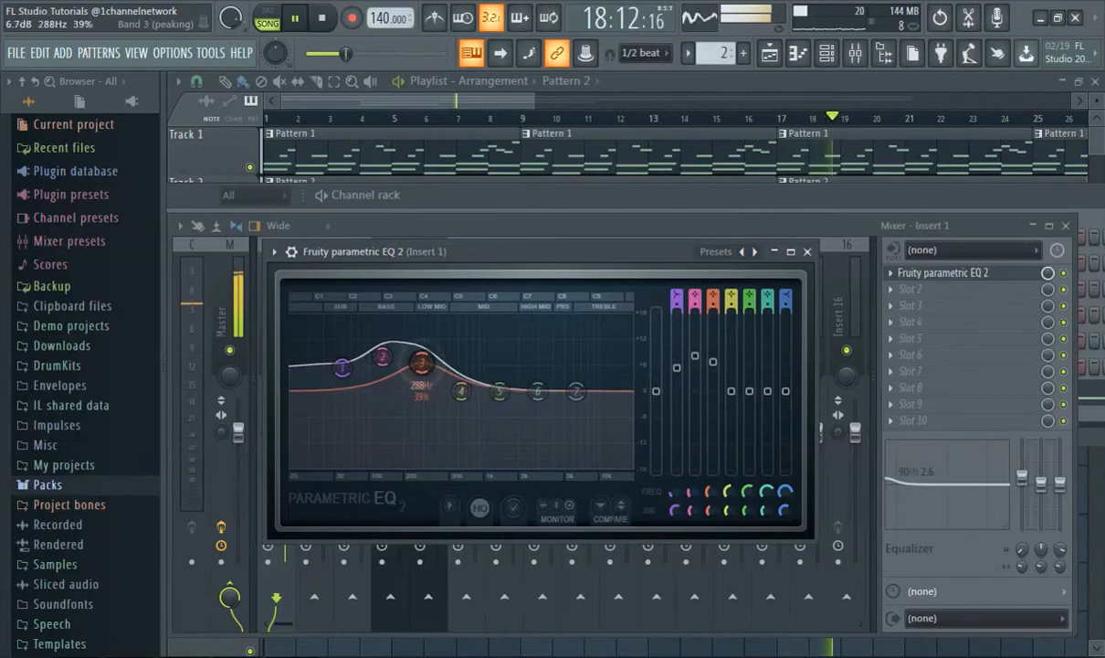
left_click_drag(573, 394, 525, 452)
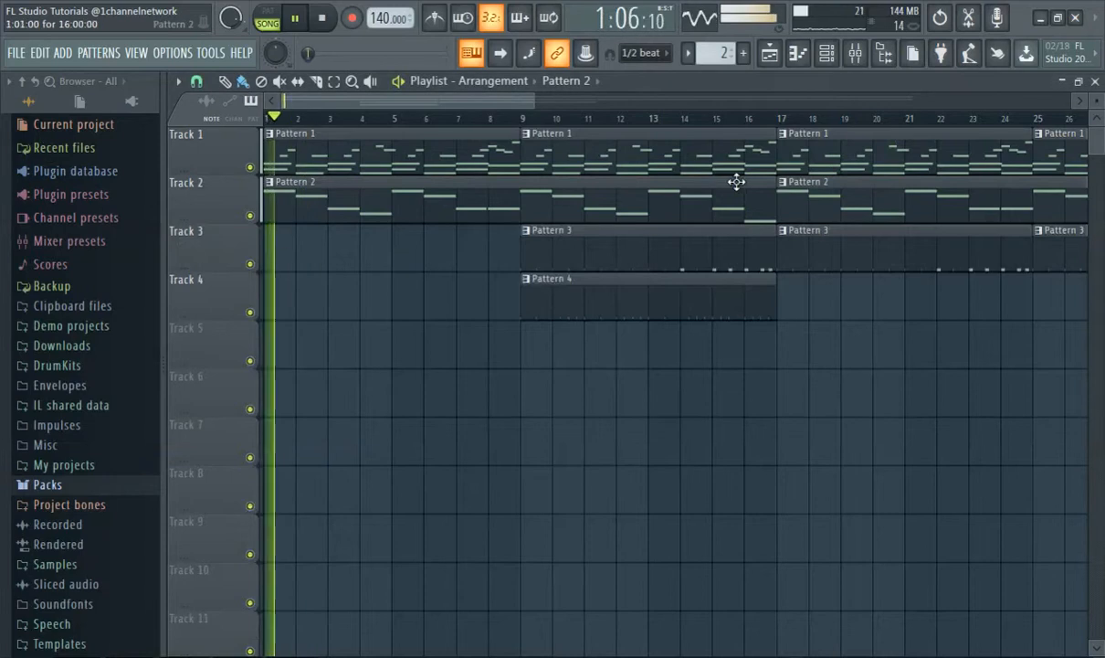
- Place another Pattern 4 clip at bar 17 on Track 4 and create an empty Pattern 5
left_click(721, 304)
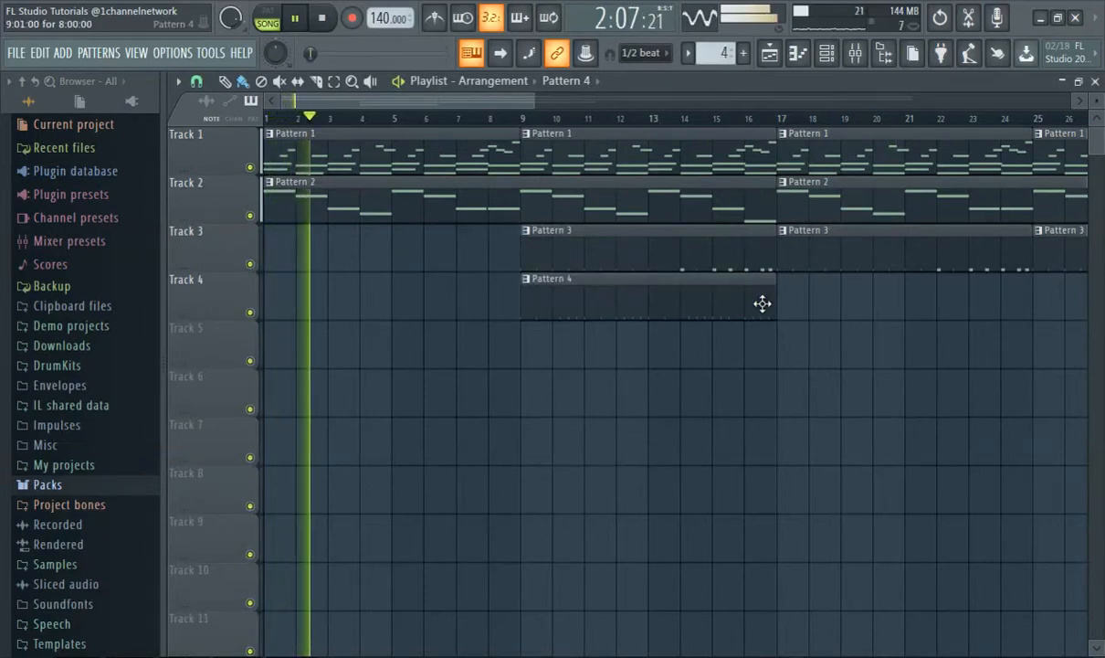
left_click(787, 307)
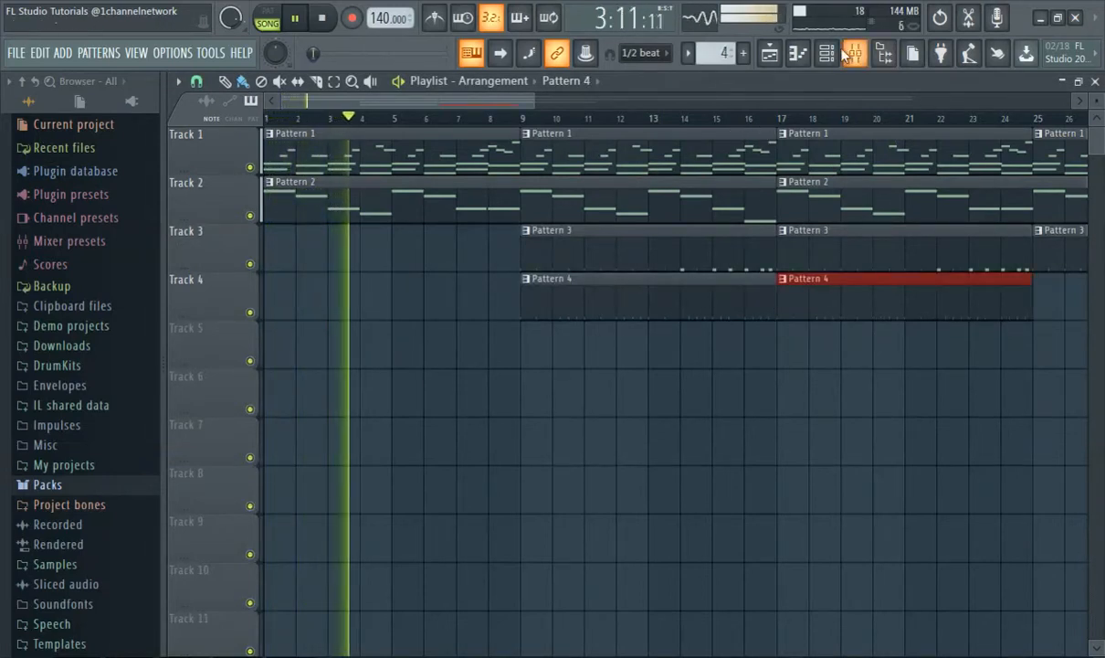
left_click(855, 57)
left_click(855, 56)
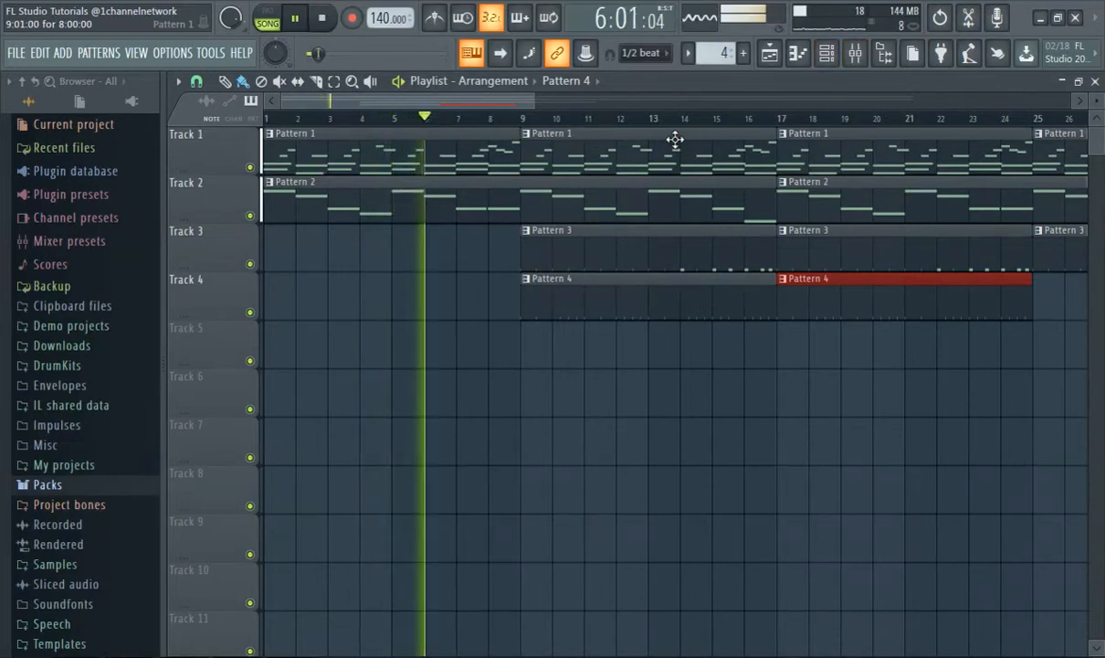
left_click(743, 52)
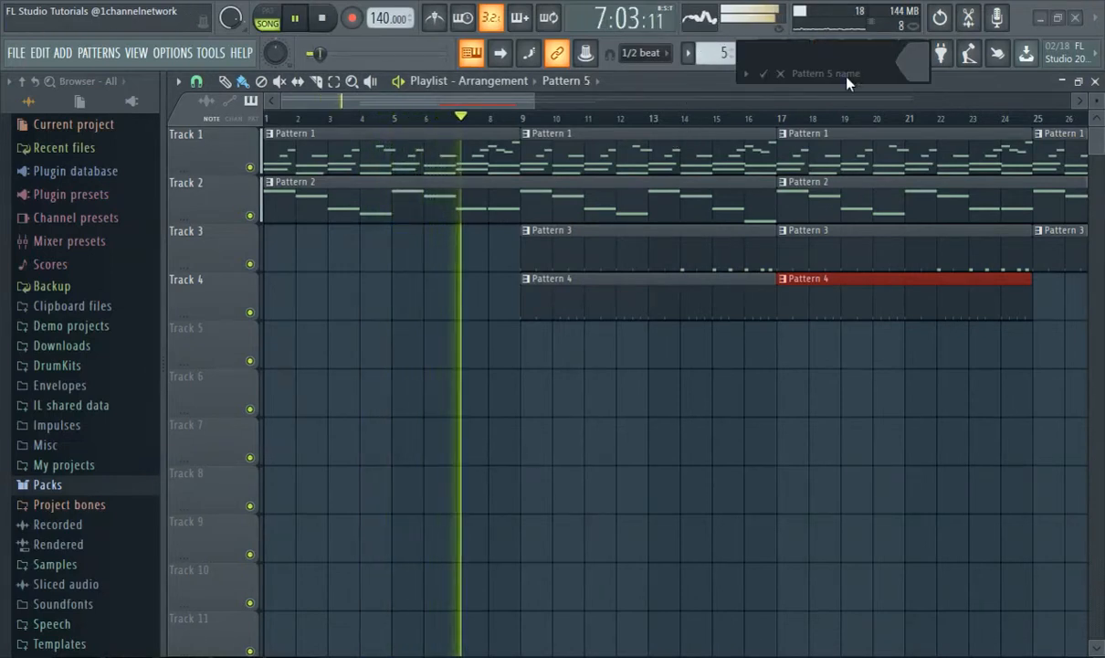
left_click(764, 73)
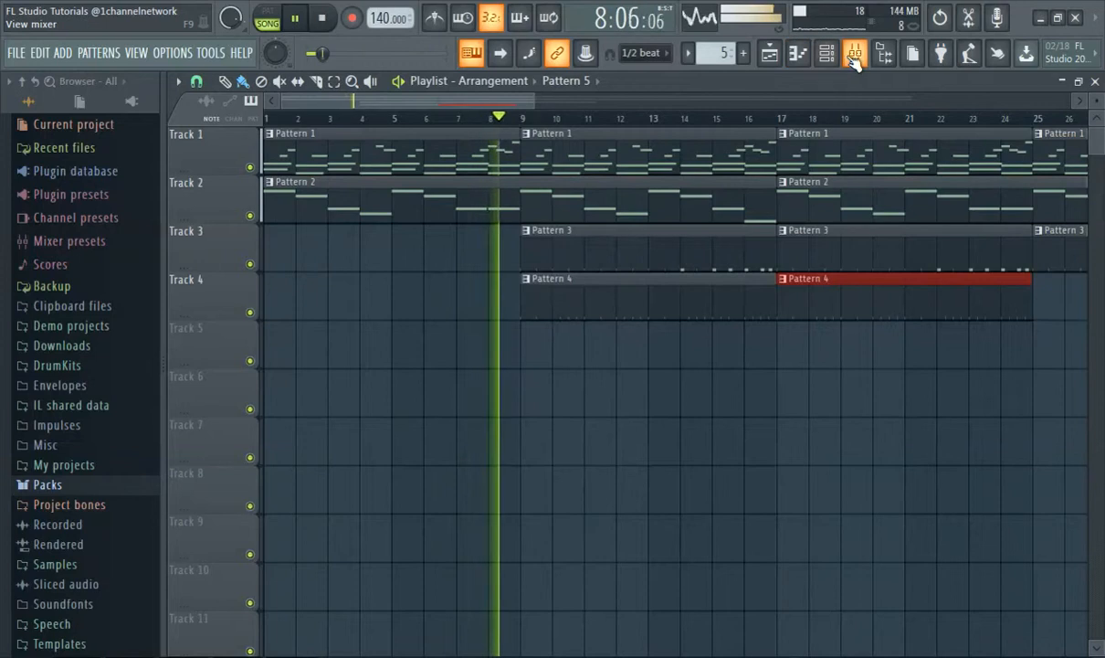
- Load Fruity Love Philter in the first effect slot of the Master mixer track
left_click(855, 52)
left_click_drag(375, 230, 468, 221)
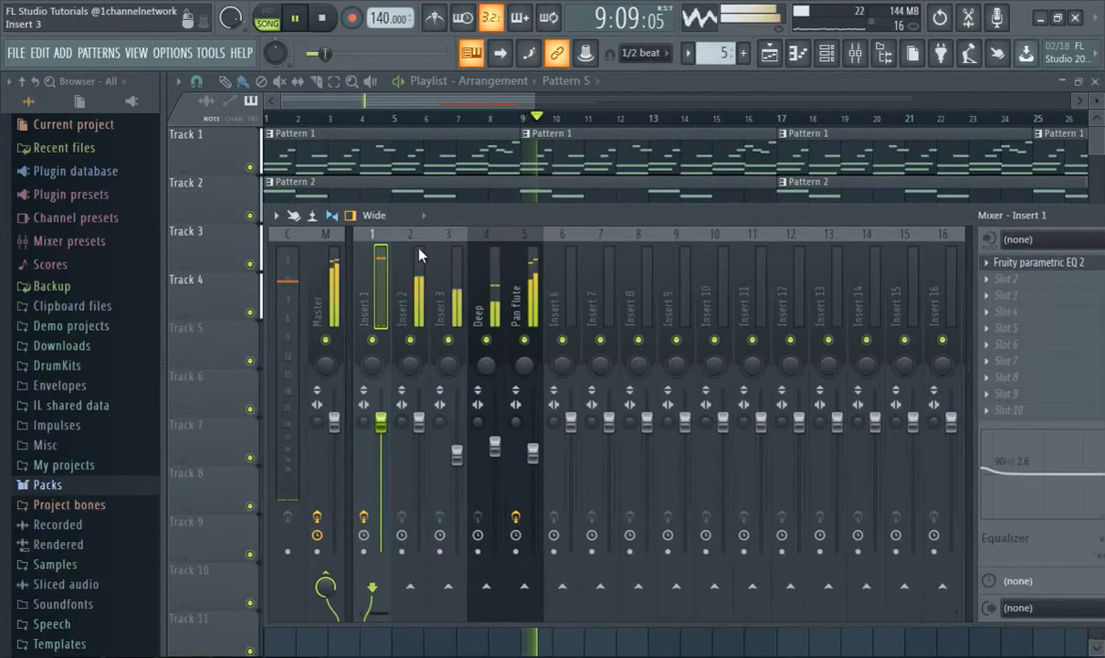
left_click(334, 296)
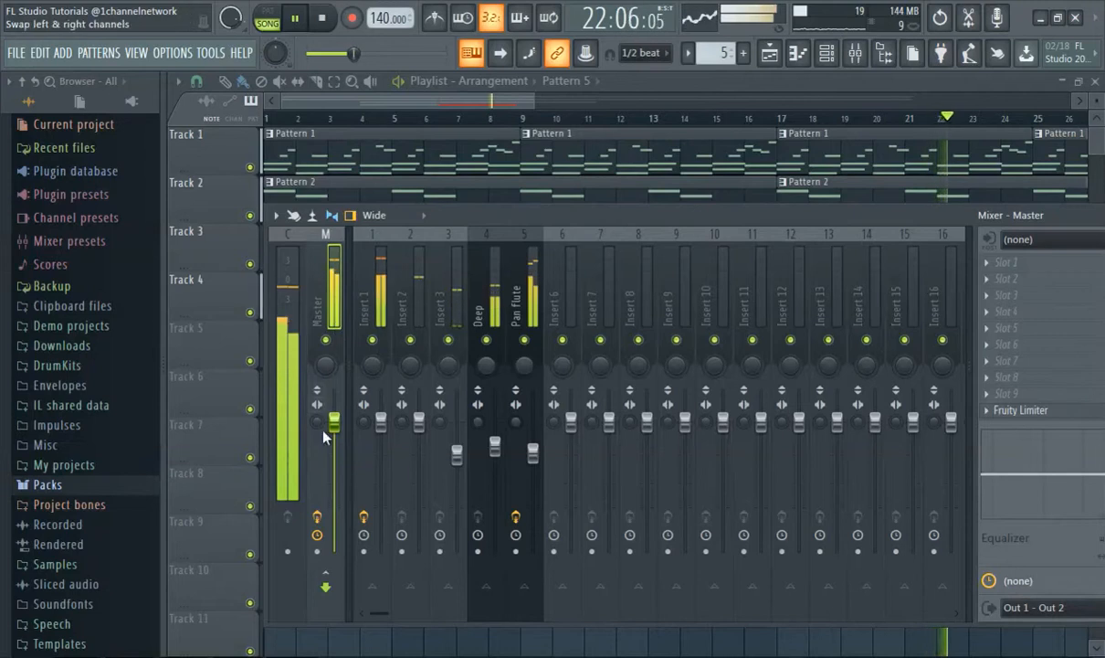
right_click(332, 469)
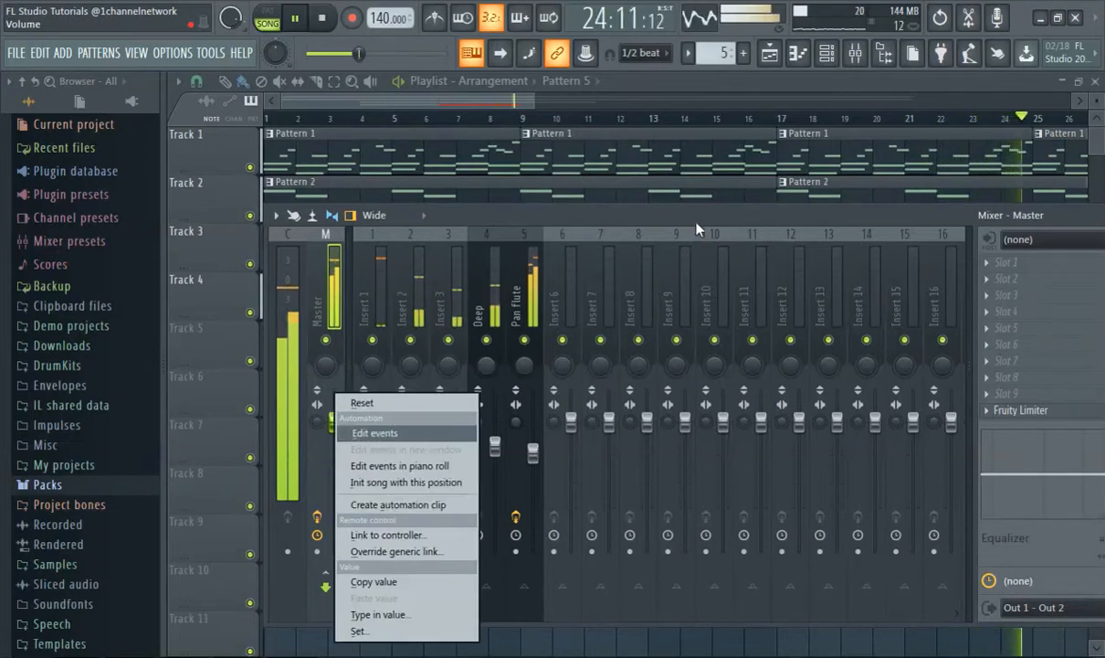
left_click(796, 217)
left_click_drag(793, 218, 583, 213)
left_click(796, 263)
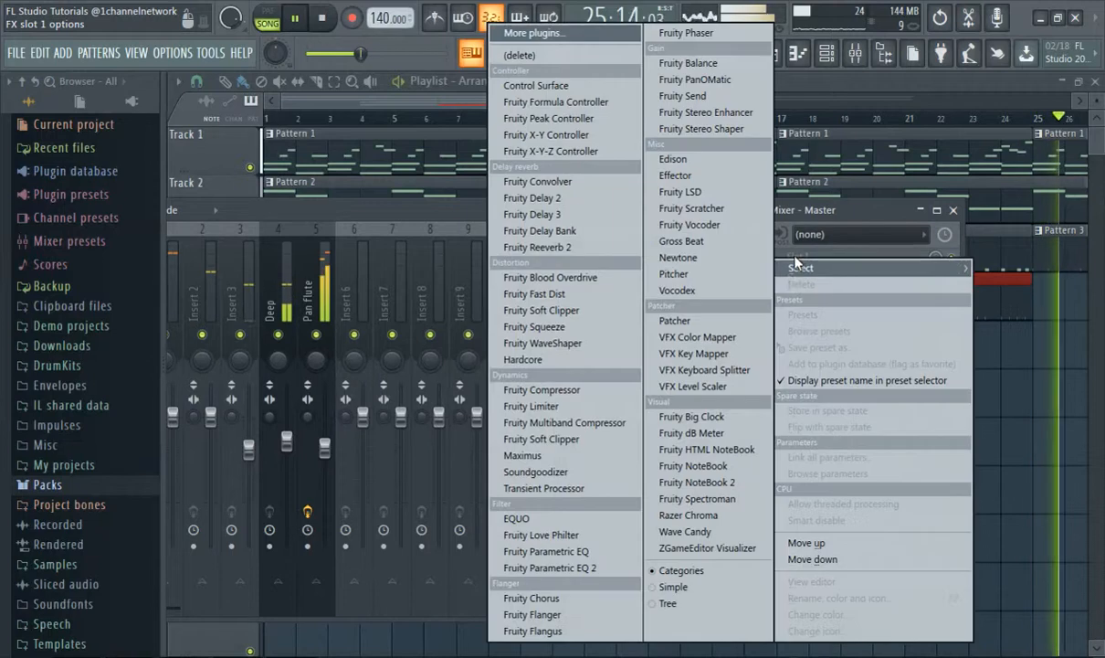
left_click(560, 536)
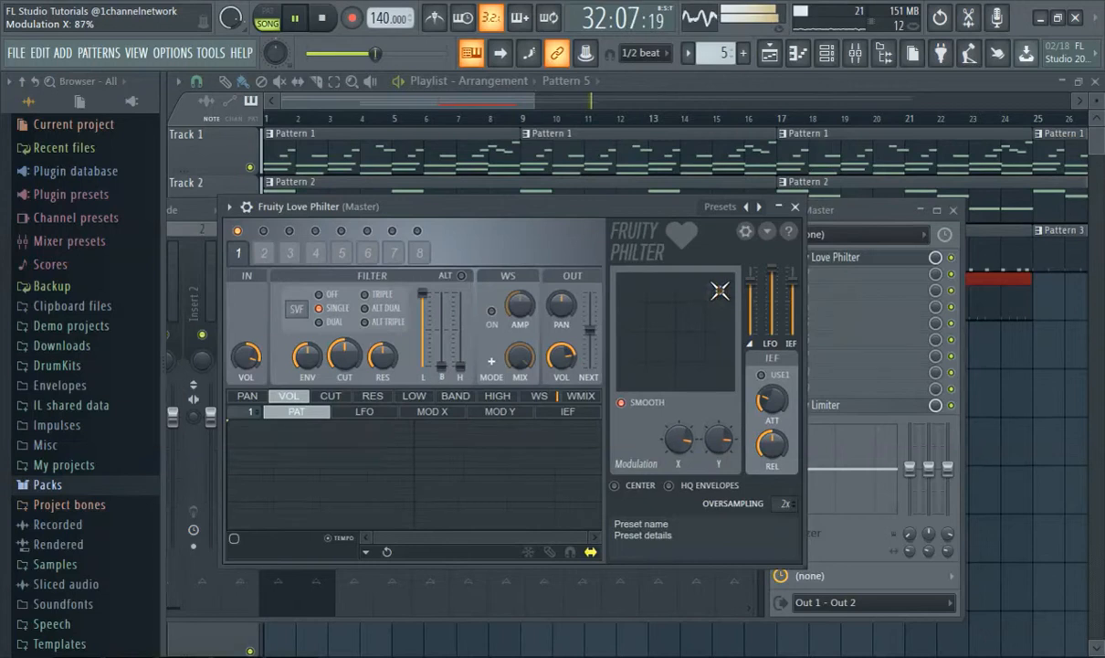
- Close the Love Philter window and create an automation clip for its mix level on the Master track
left_click(880, 208)
right_click(939, 261)
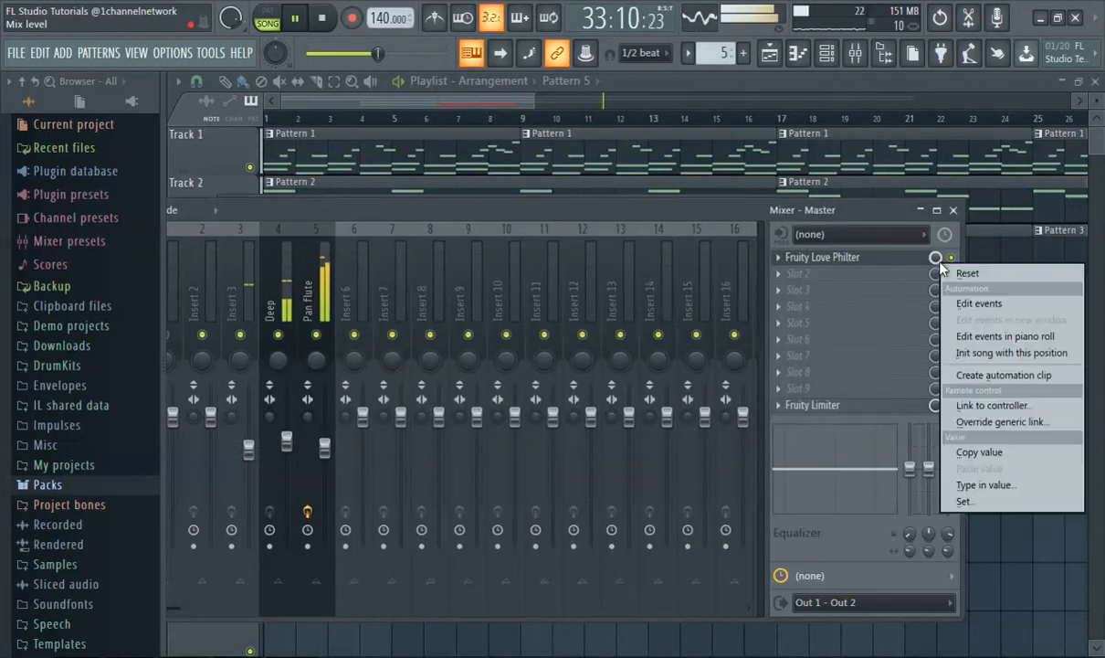
left_click(991, 374)
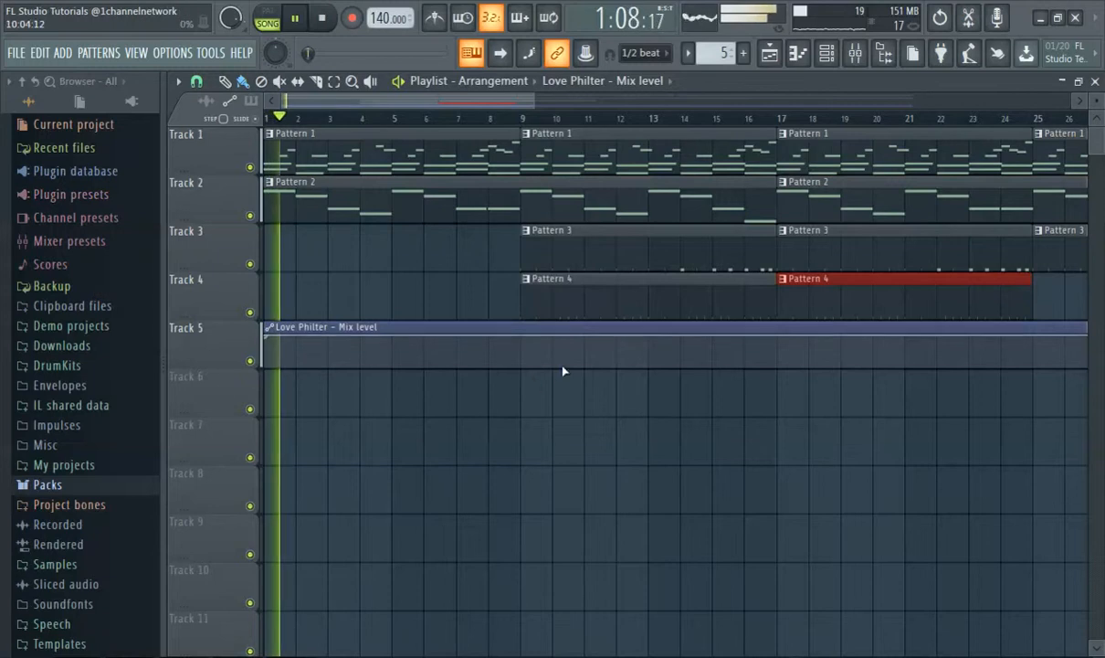
- Add a point near zero at bar 9 of the Love Philter mix level clip and bow the segment before it upward
scroll(540, 379, "up", 4)
scroll(526, 384, "up", 3)
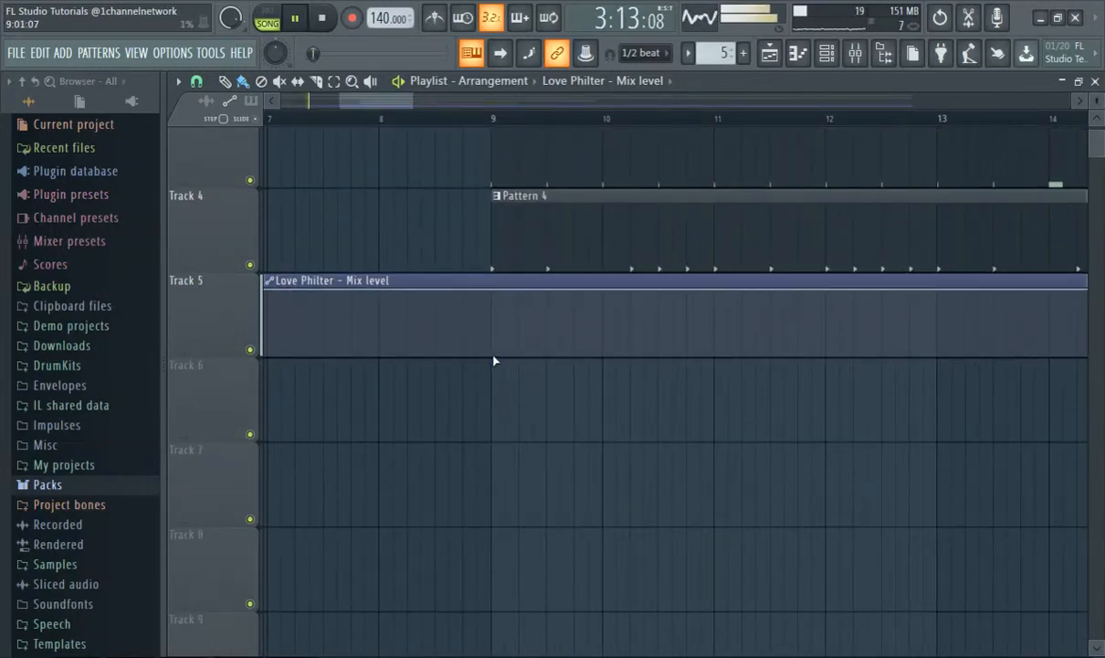
left_click(493, 359)
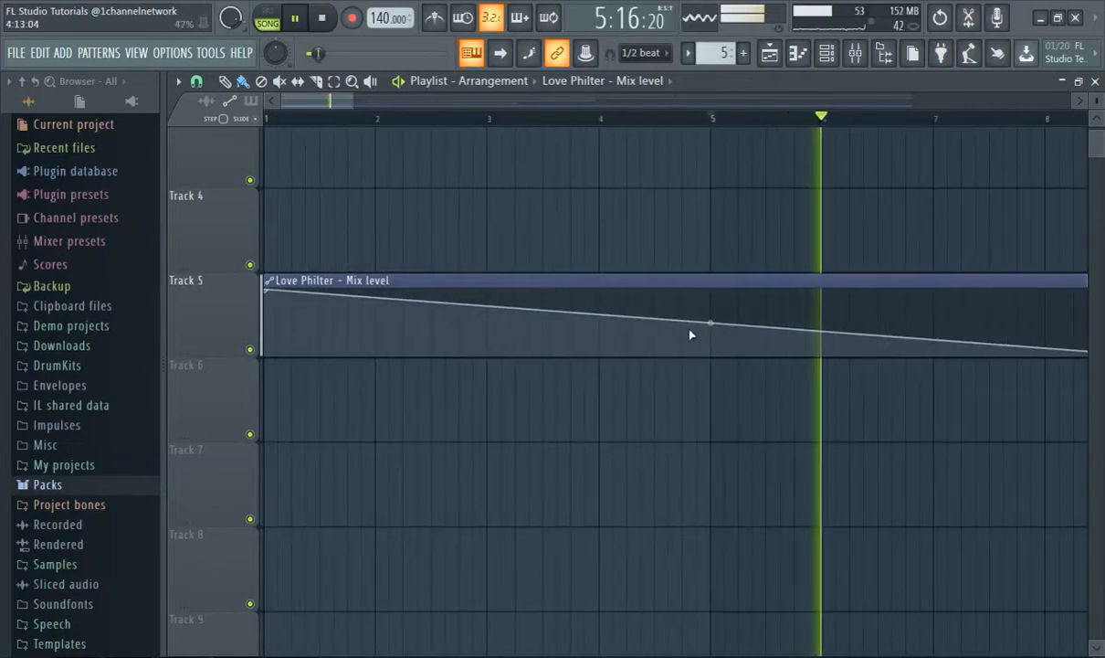
left_click_drag(711, 322, 712, 292)
scroll(733, 308, "down", 2)
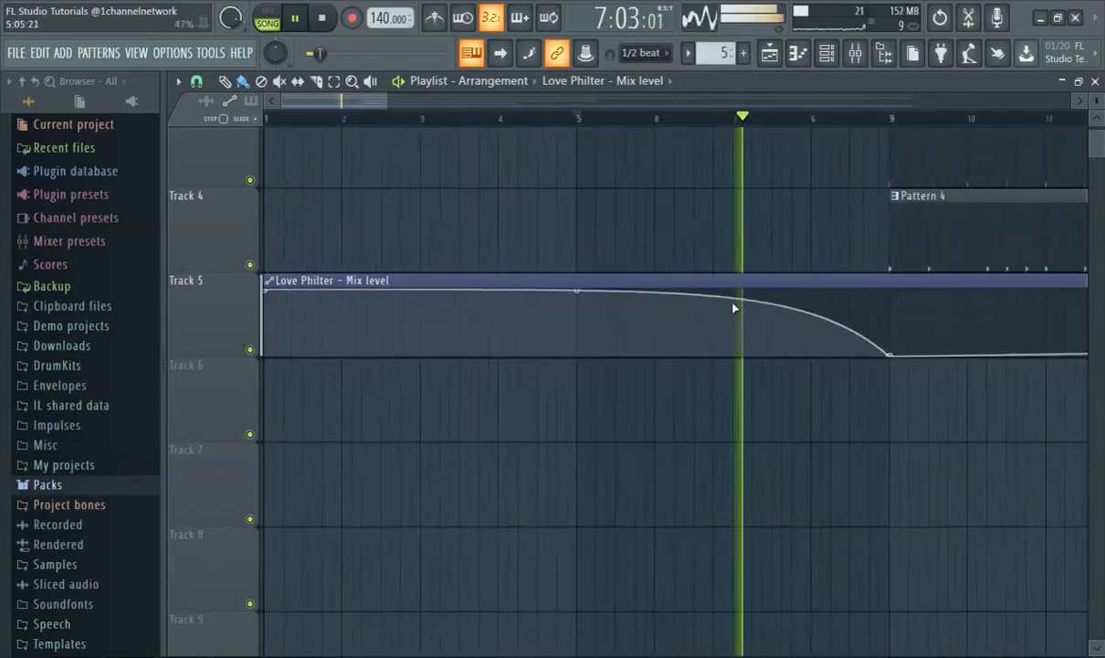
- Lower the Love Philter mix level clip's end point at bar 65 to zero and return playback to bar 1
scroll(734, 308, "down", 5)
right_click(782, 283, "ctrl")
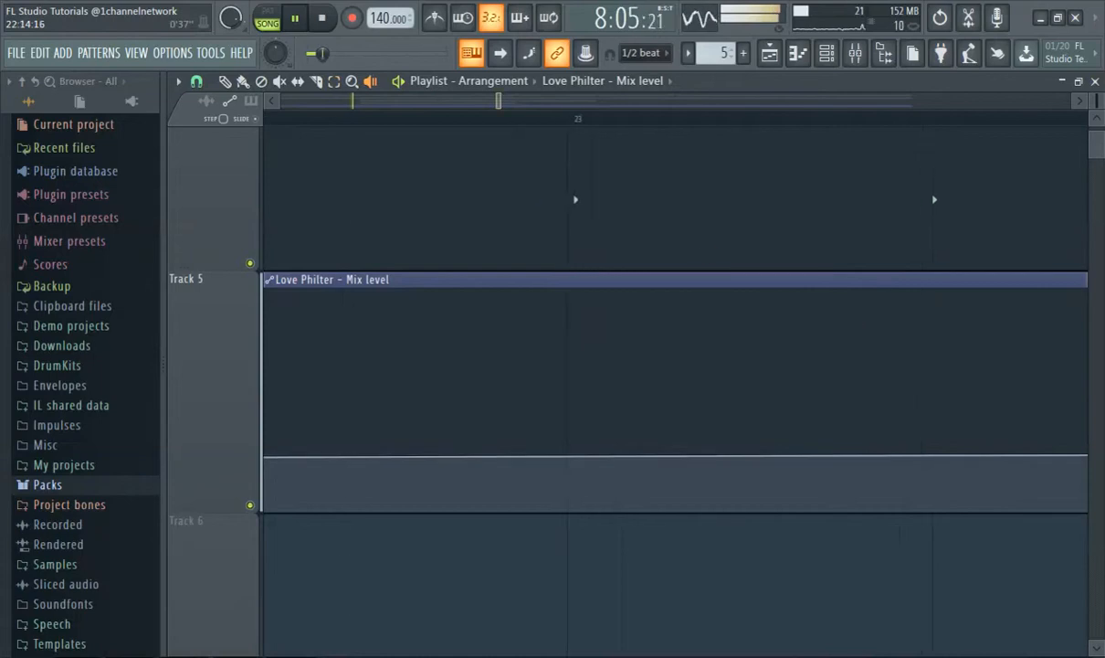
scroll(577, 333, "down", 6)
scroll(791, 257, "down", 3)
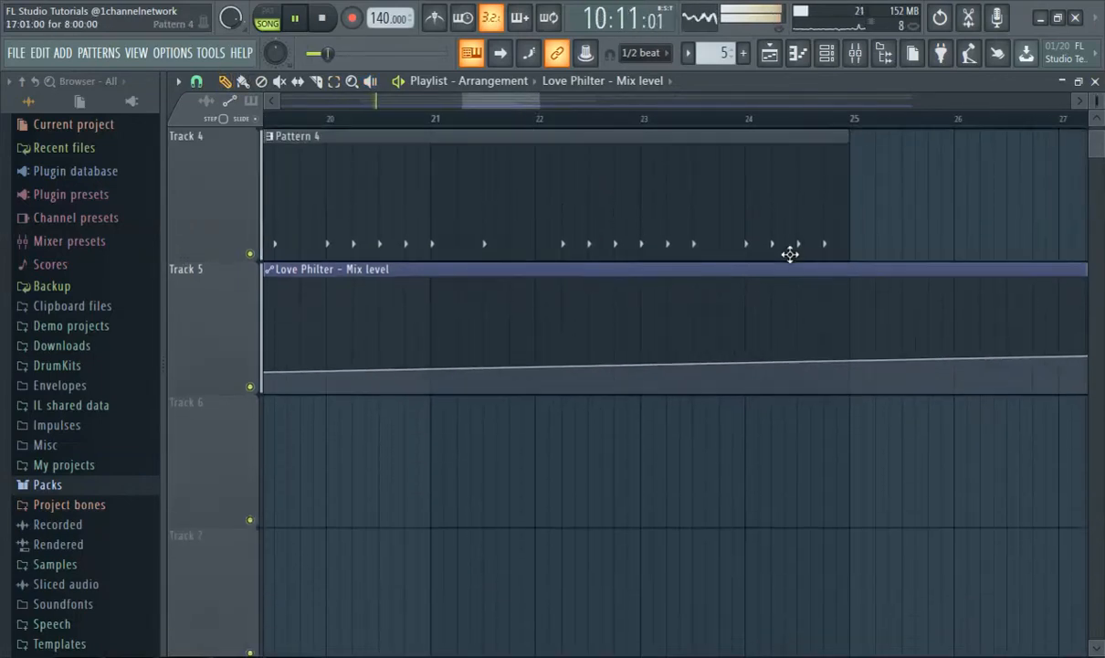
scroll(792, 257, "down", 2)
scroll(813, 266, "down", 6)
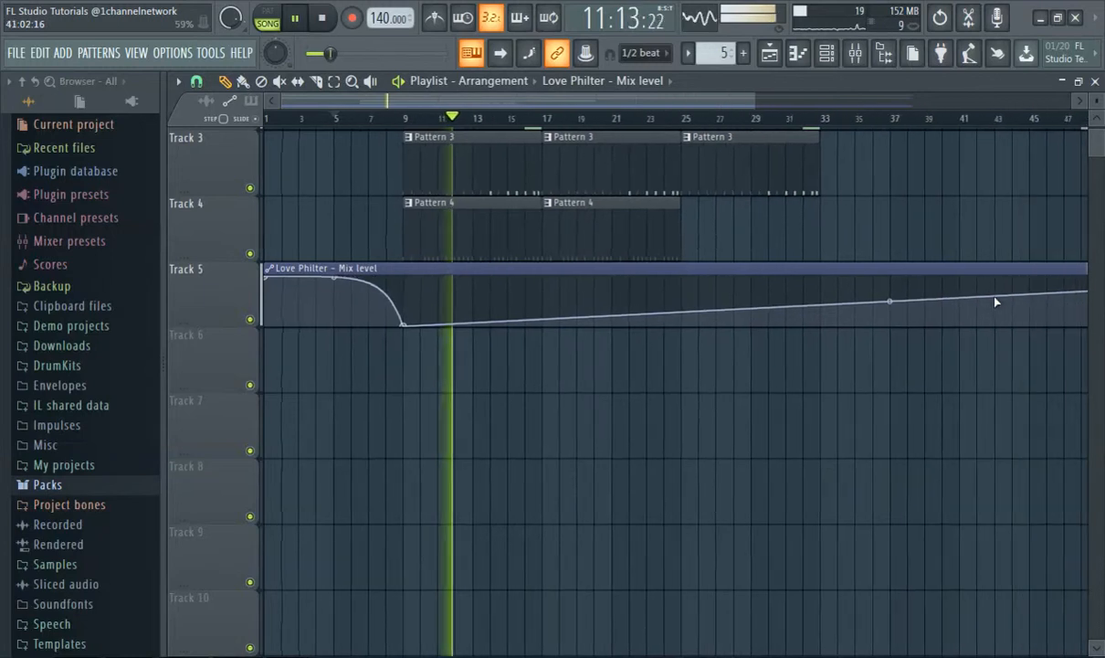
scroll(994, 302, "down", 3)
scroll(950, 284, "up", 5)
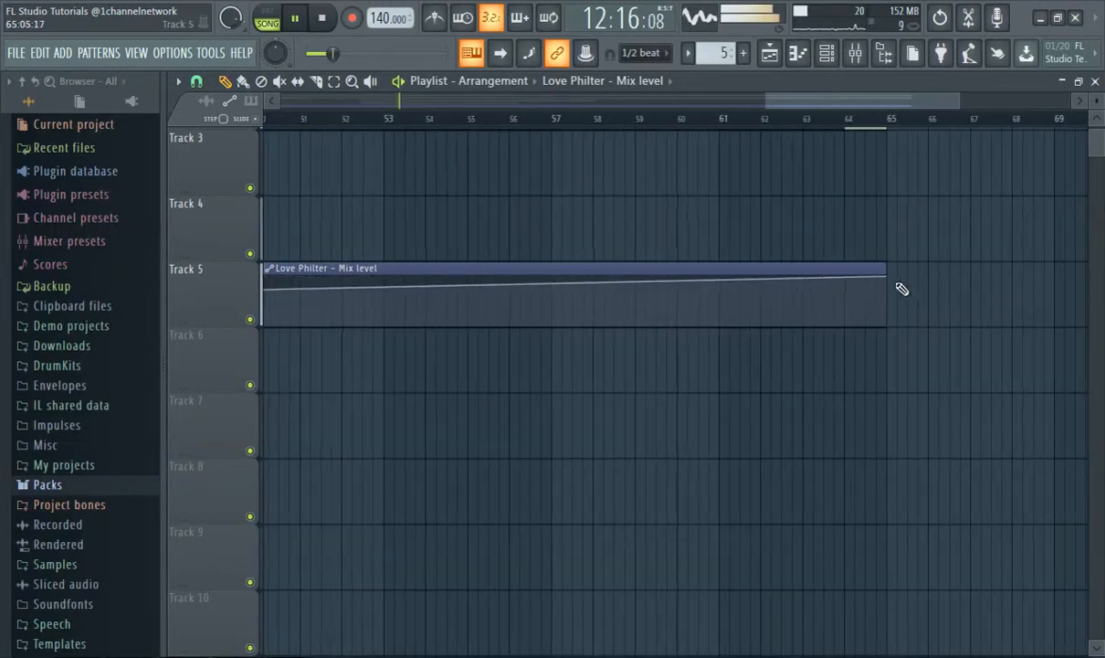
left_click_drag(888, 279, 891, 336)
scroll(407, 268, "down", 5)
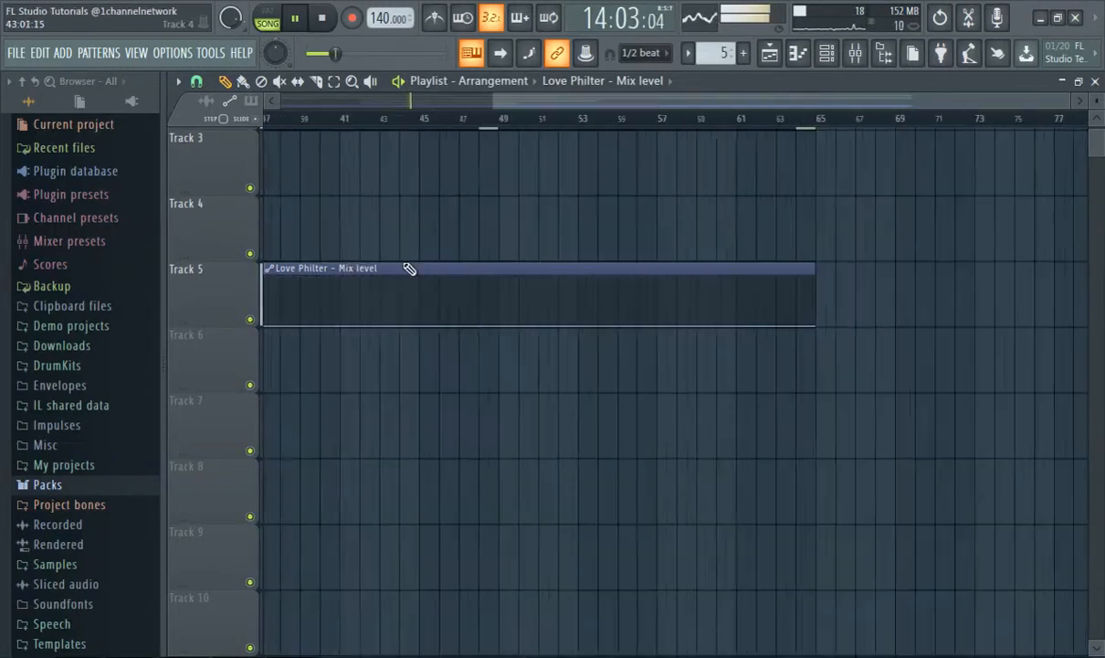
scroll(454, 183, "up", 2)
left_click_drag(308, 119, 144, 151)
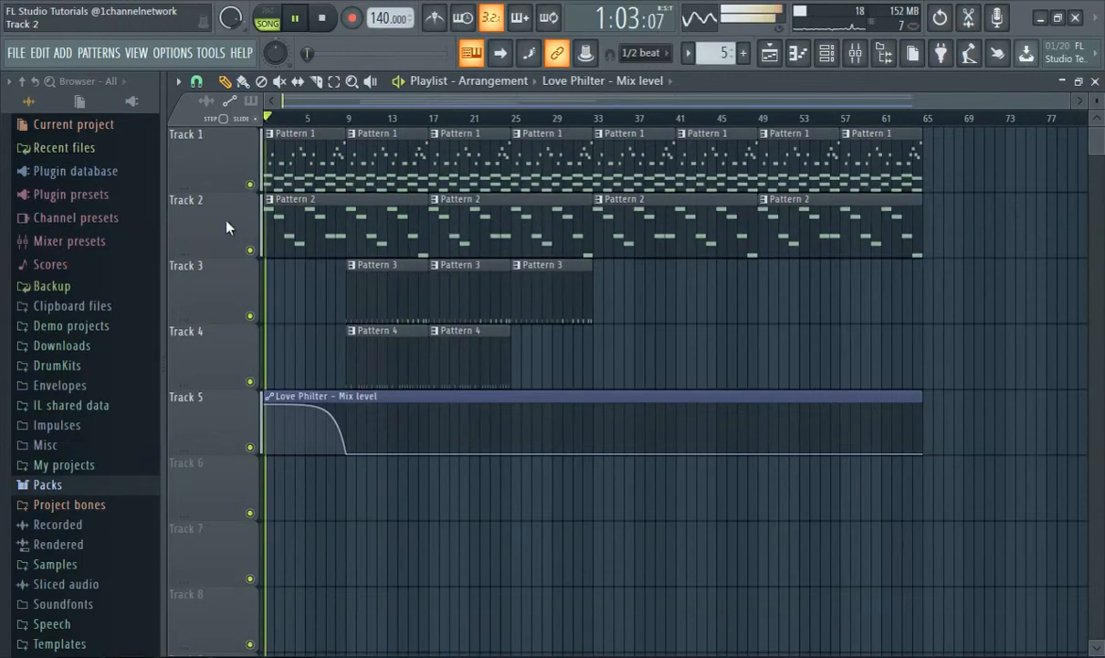
scroll(309, 266, "up", 3)
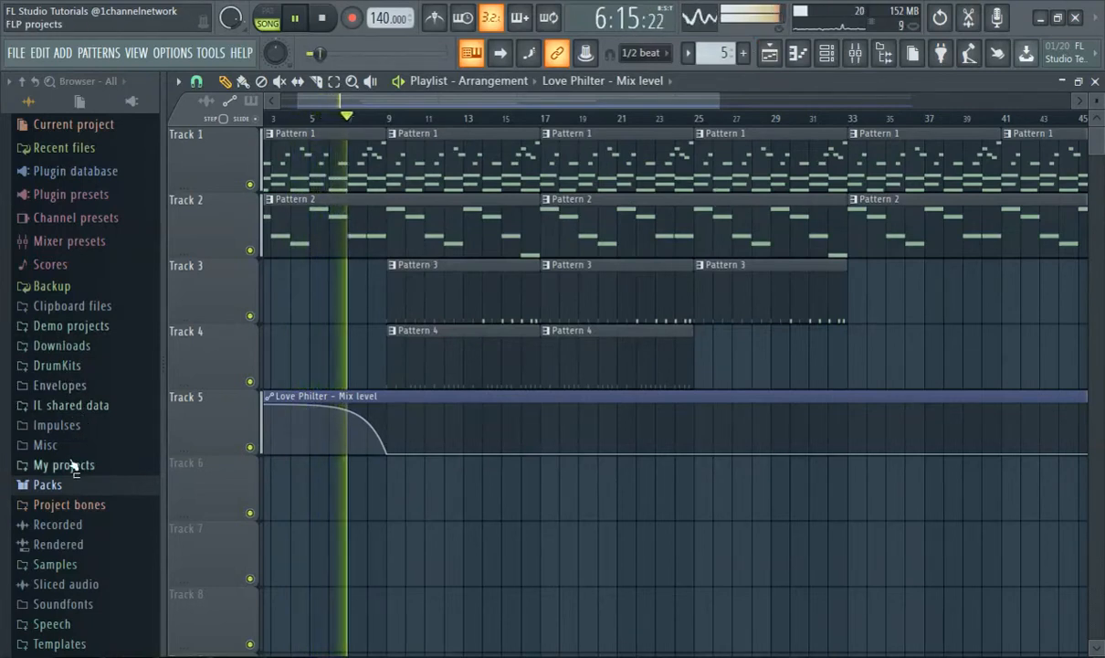
left_click(55, 367)
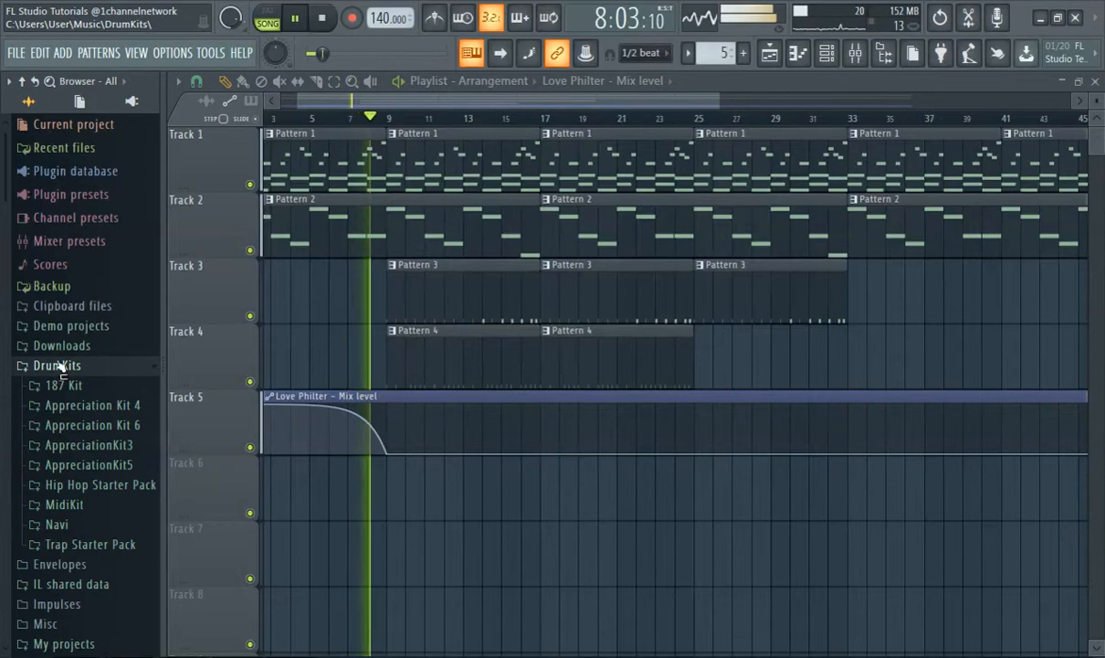
scroll(82, 438, "down", 3)
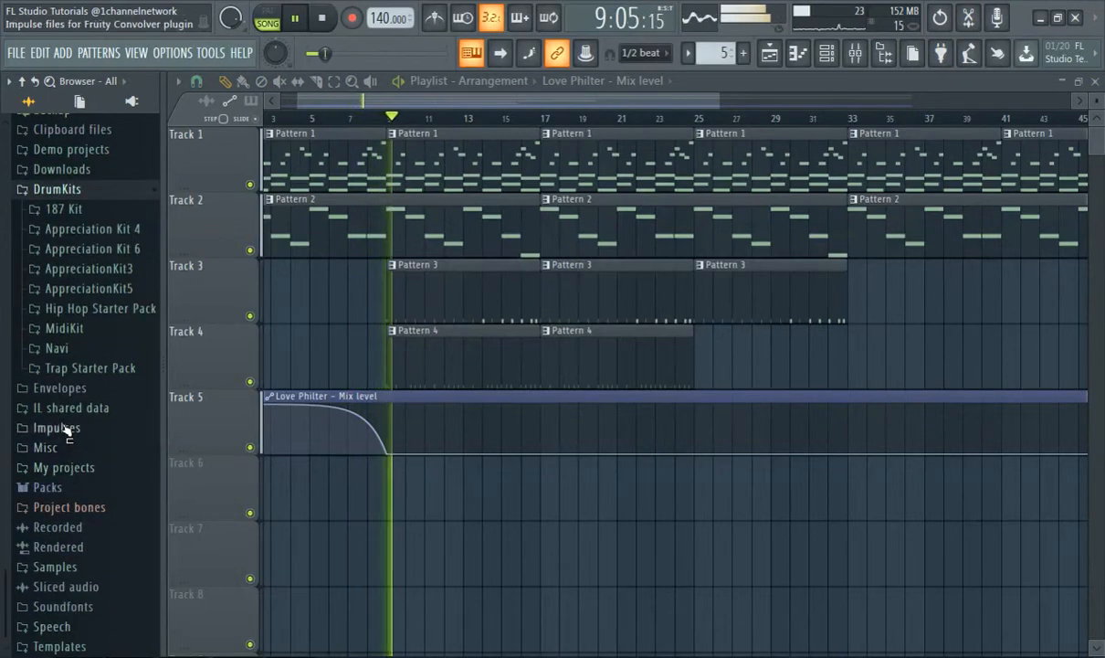
scroll(49, 426, "up", 4)
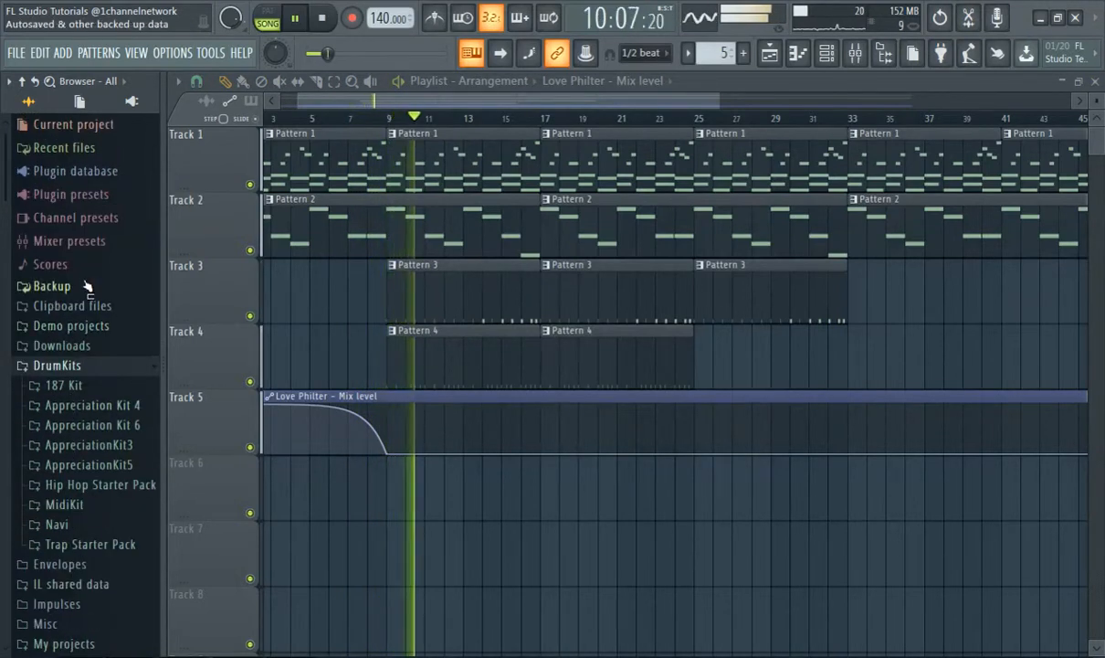
scroll(50, 334, "down", 3)
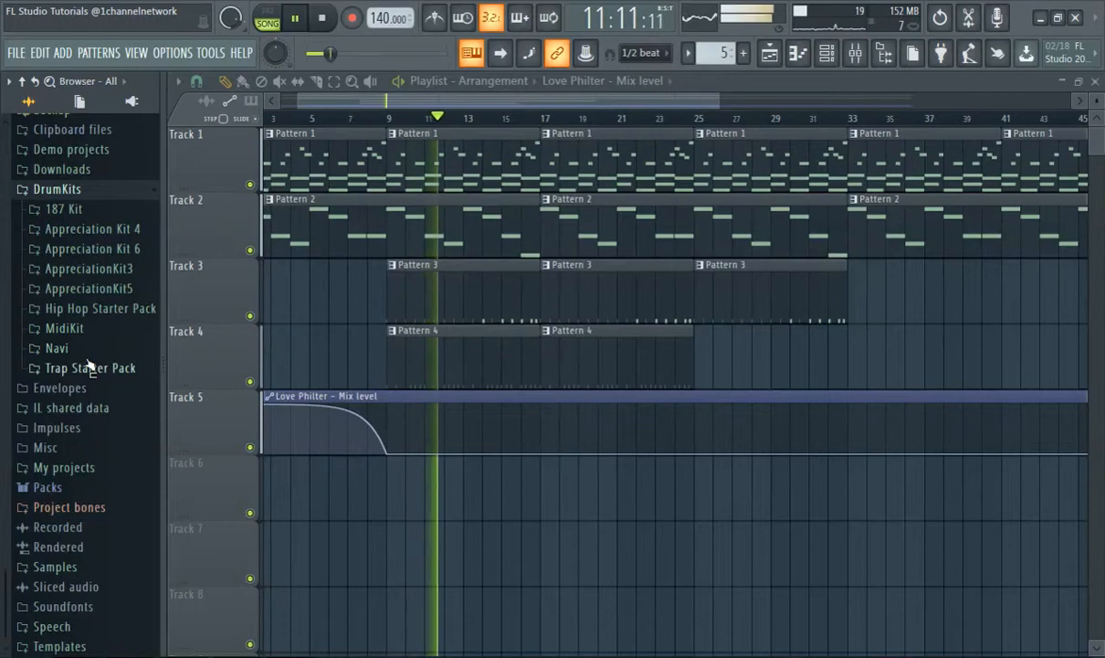
scroll(78, 457, "up", 3)
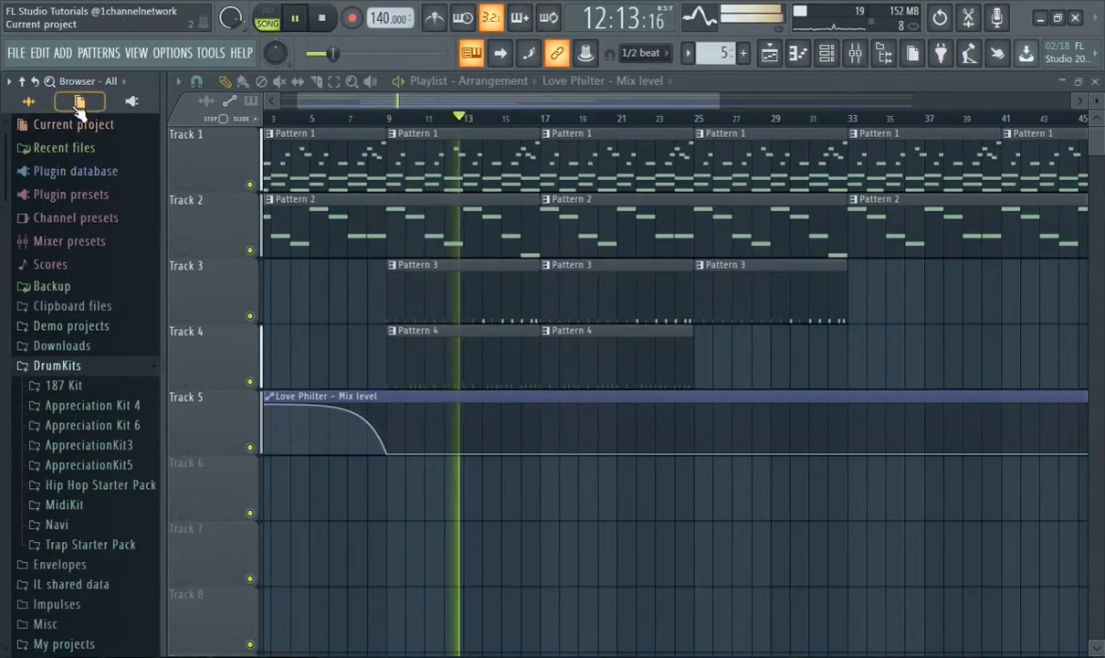
left_click(23, 82)
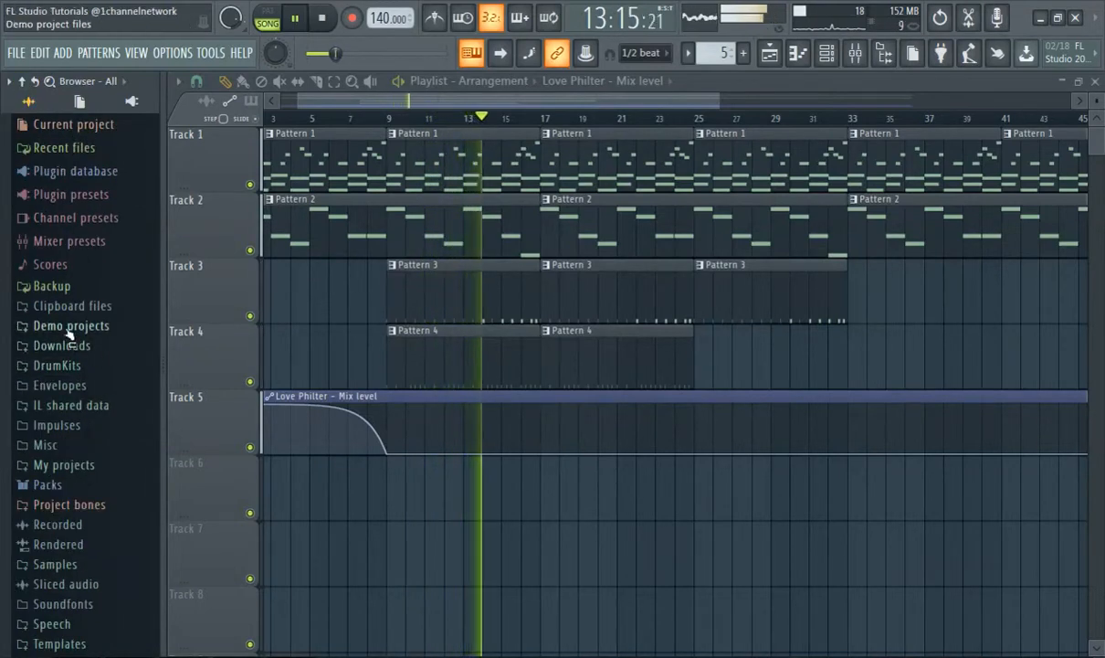
- Find the VT_CY sample among the Legacy drum packs and add it to the Channel rack below HIP_Snaph
left_click(50, 484)
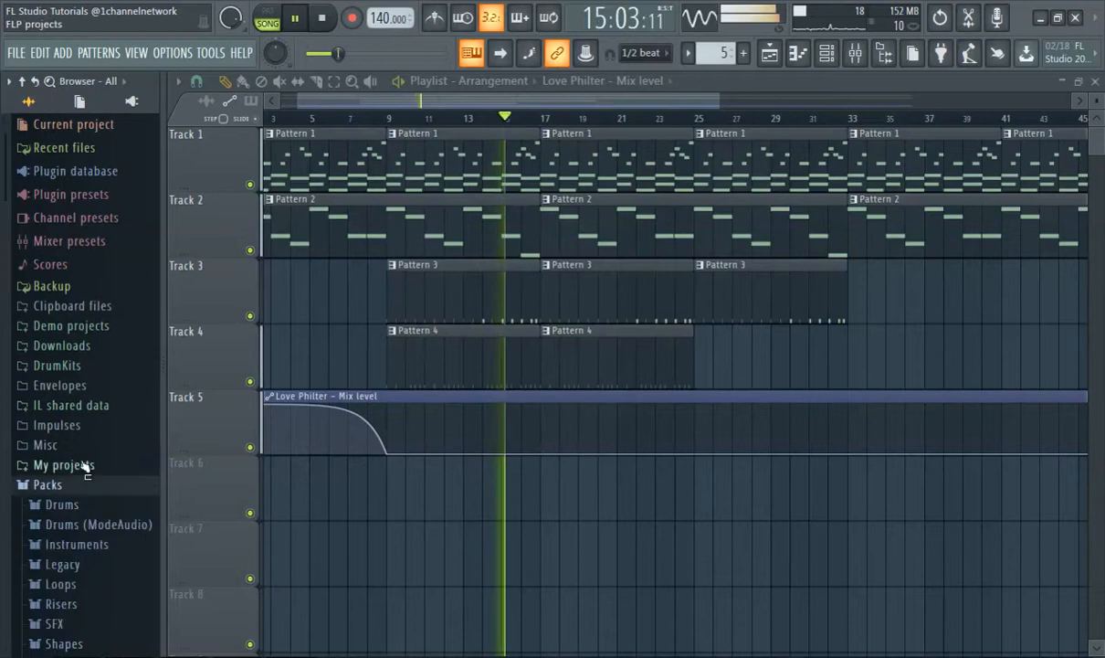
scroll(102, 402, "down", 3)
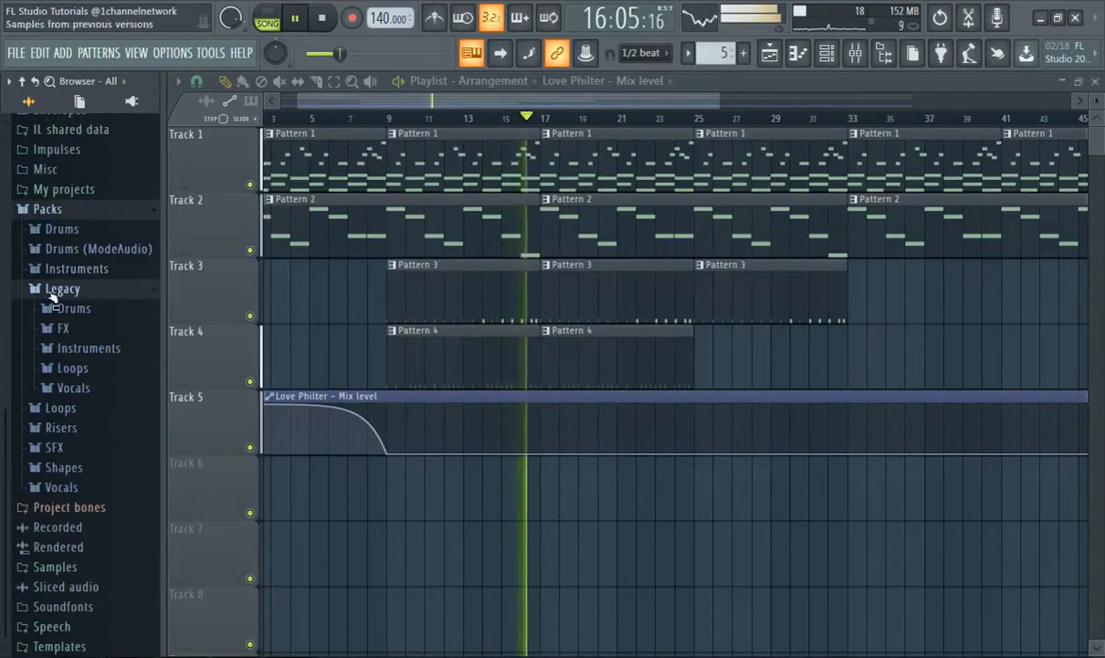
left_click(57, 311)
left_click(91, 340)
scroll(104, 325, "down", 6)
scroll(98, 298, "up", 3)
left_click(85, 235)
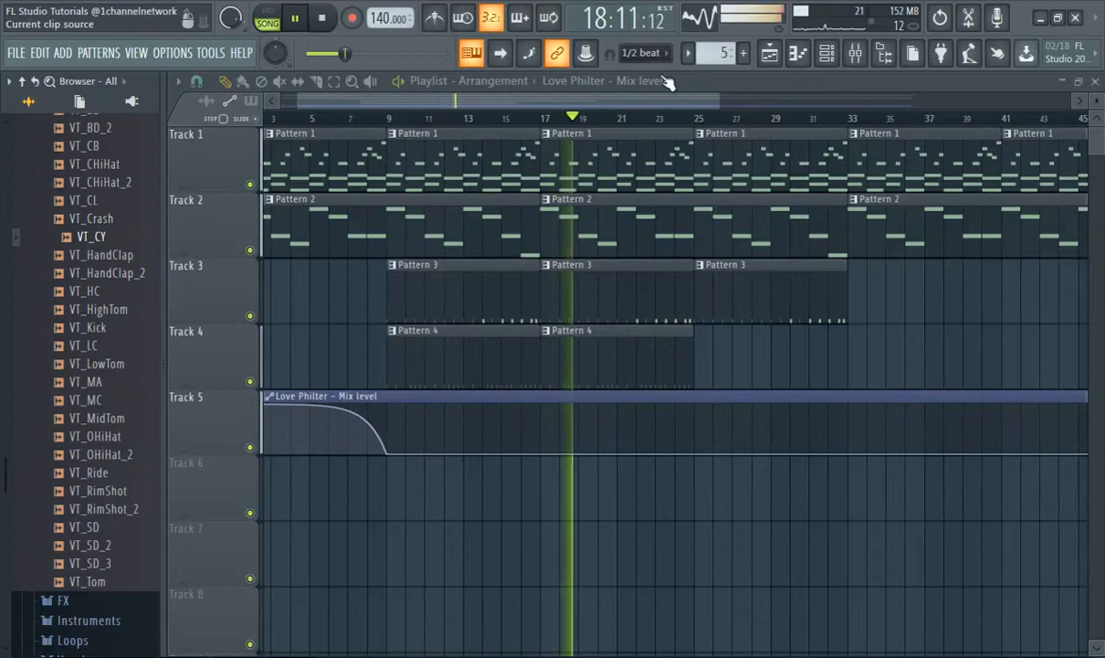
left_click(830, 57)
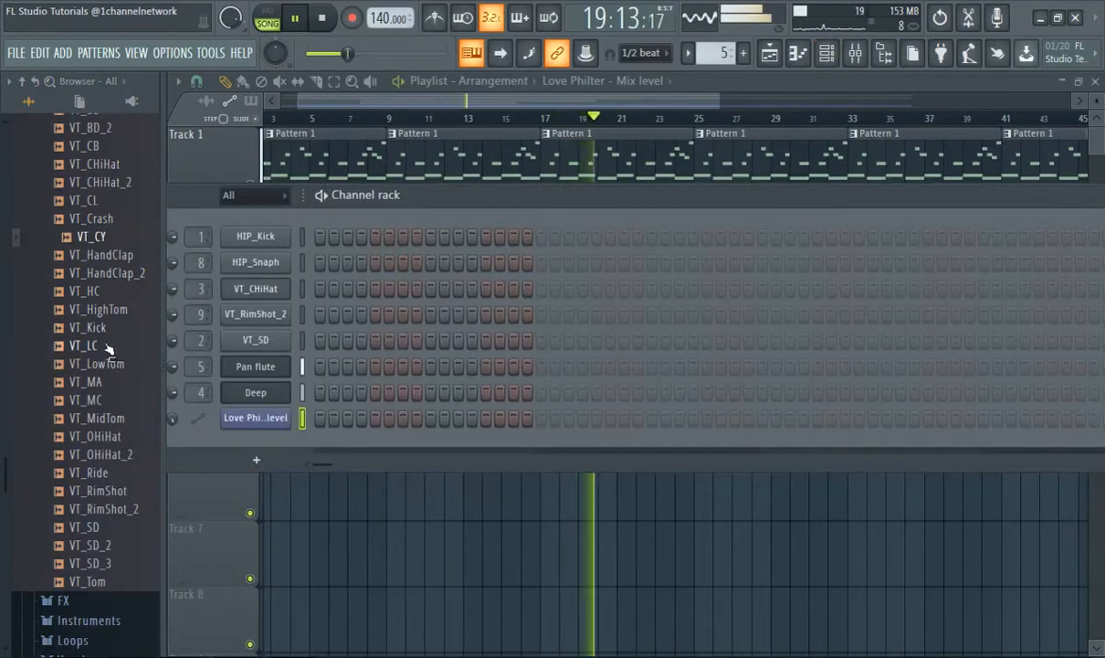
left_click_drag(98, 240, 311, 301)
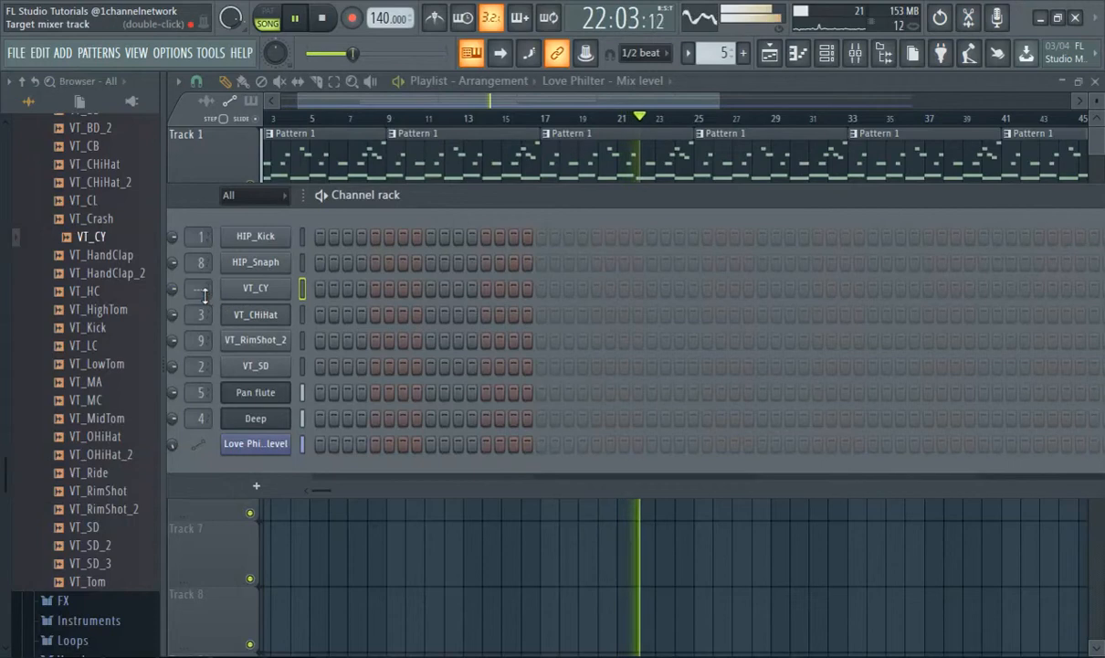
- Route the VT_CY channel to mixer track 6, lower its fader to about -6 dB, and close the mixer
key("ctrl+l")
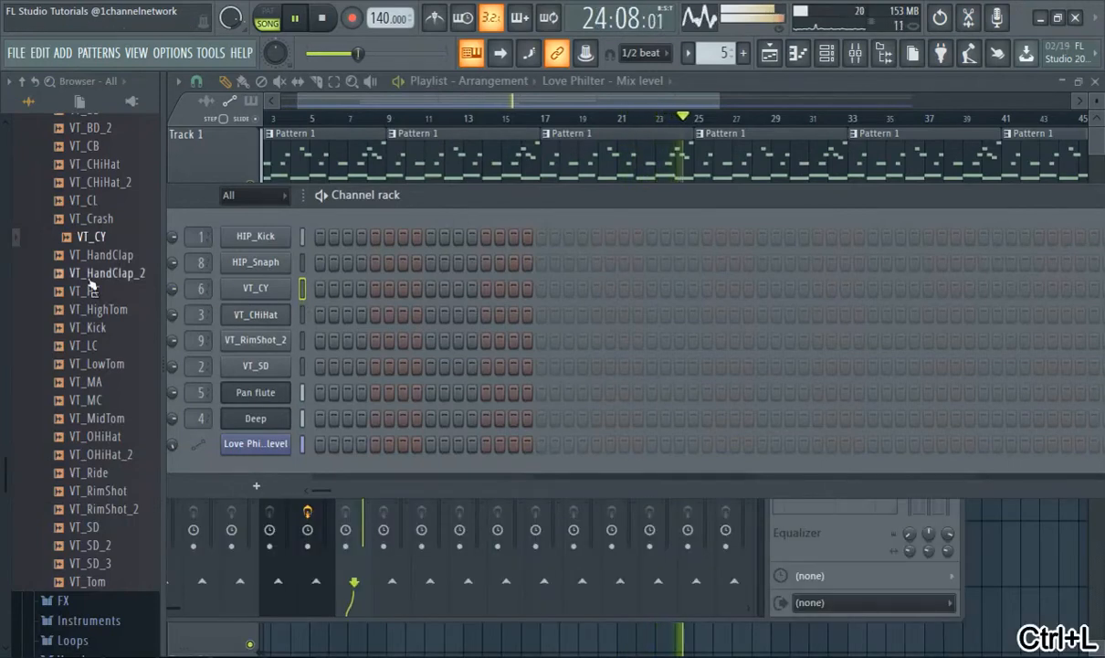
left_click_drag(655, 209, 776, 464)
left_click_drag(365, 419, 365, 453)
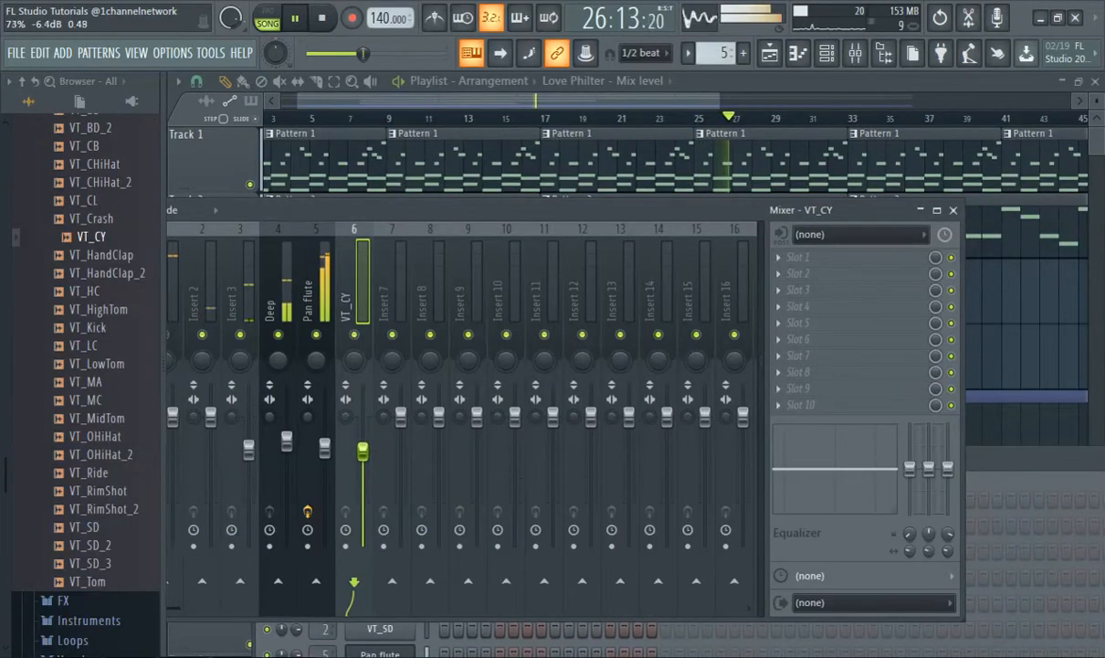
key("F9")
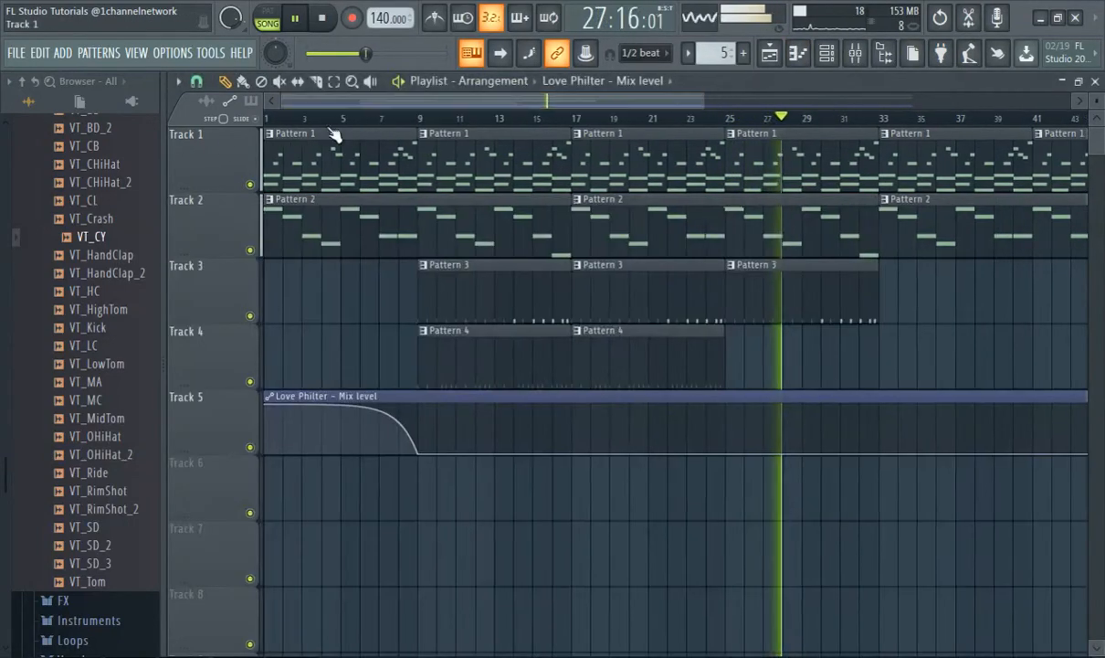
- Add a VT_CY hit on the first step of Pattern 5
left_click(827, 52)
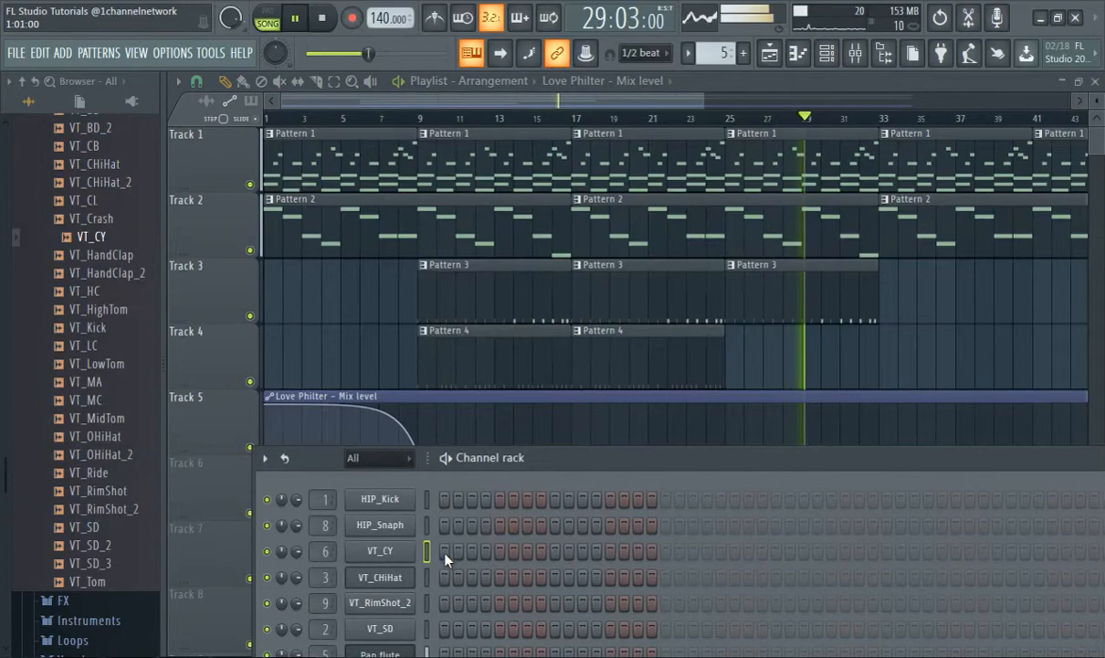
left_click(445, 552)
left_click(411, 102)
- Place Pattern 5 on Track 6 at bars 9 and 25, removing the stray Love Philter clip from that track
scroll(422, 484, "down", 2)
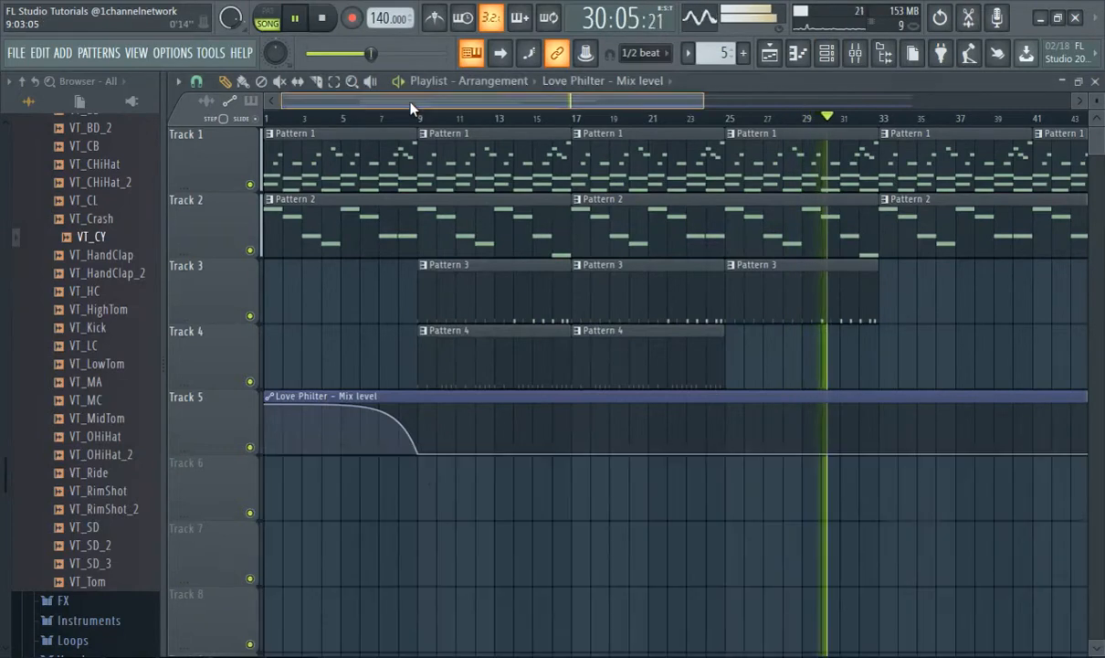
left_click(422, 383)
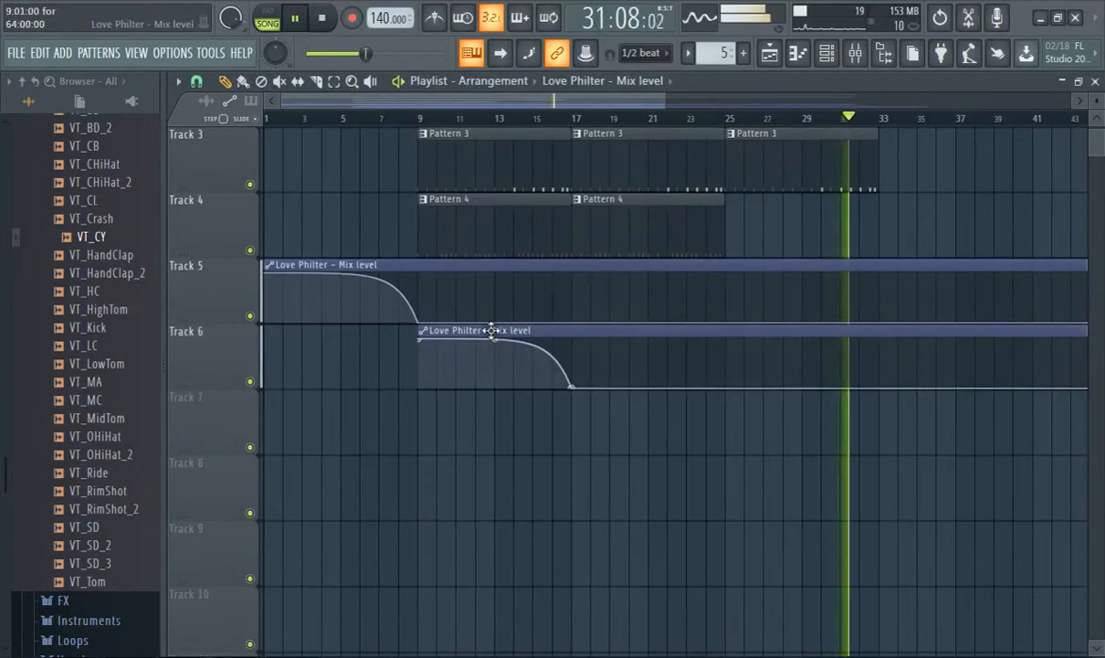
right_click(492, 331)
left_click(424, 369)
scroll(559, 372, "up", 2)
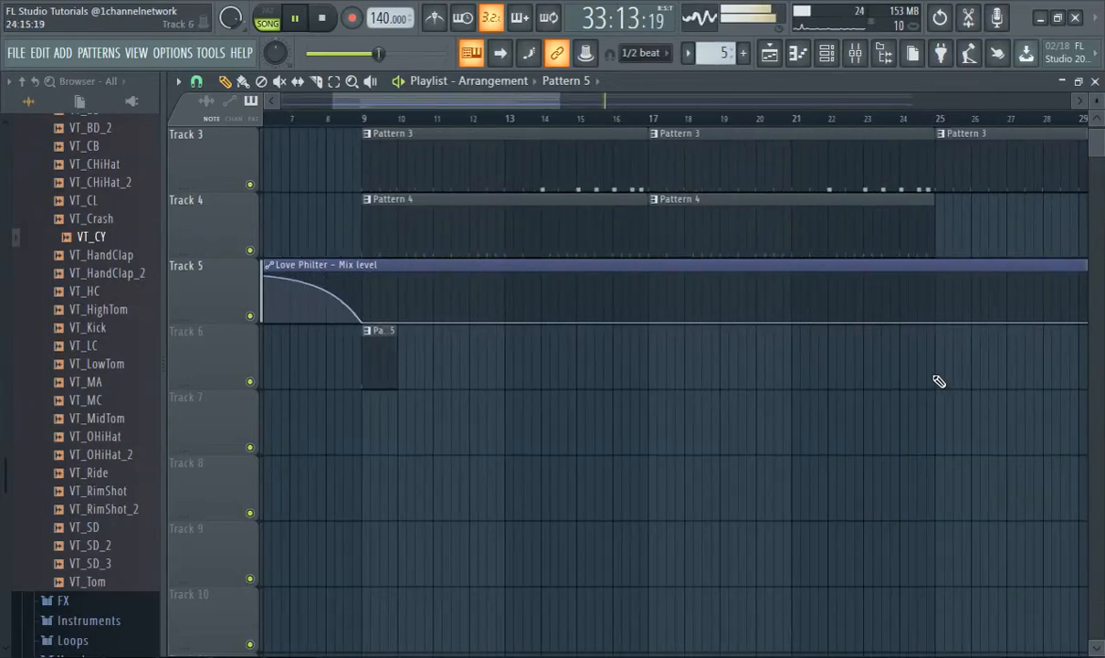
scroll(937, 366, "down", 2)
scroll(839, 325, "up", 2)
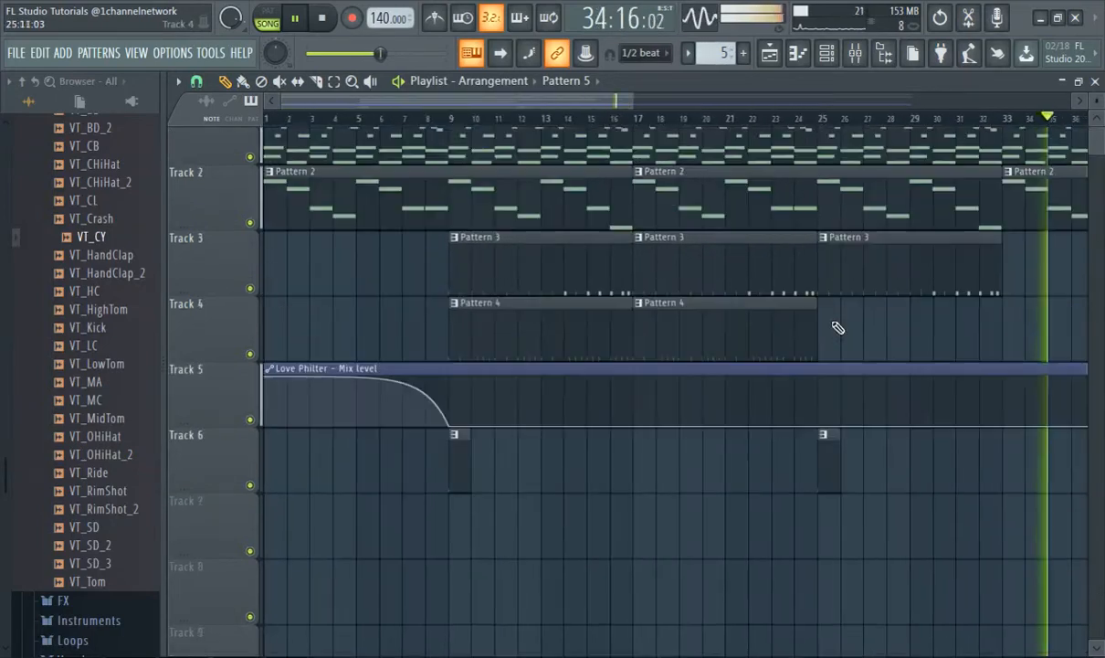
- Restart playback from bar 9 and add another Pattern 5 clip on Track 6 at bar 17
left_click(429, 114)
left_click_drag(436, 100, 527, 124)
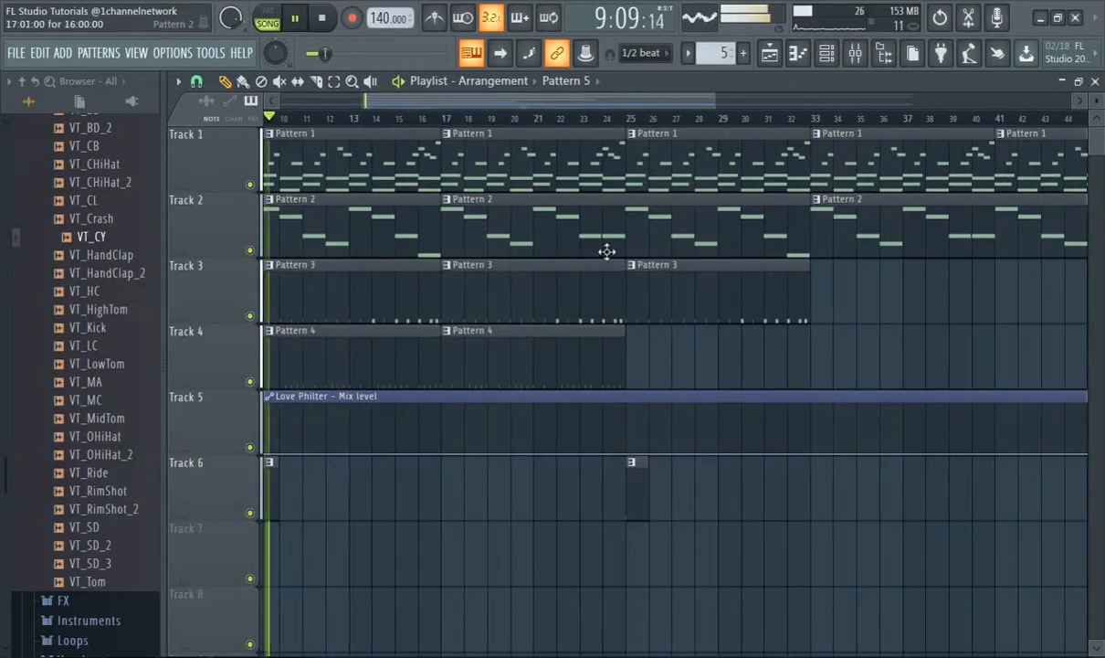
scroll(423, 289, "down", 2)
scroll(393, 486, "up", 2)
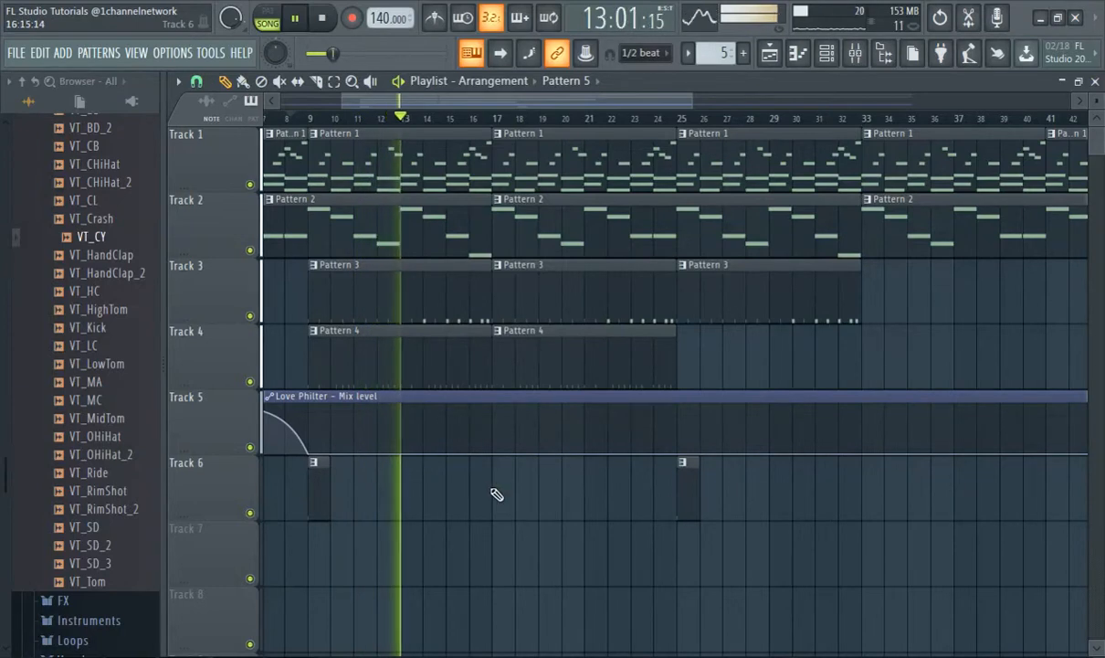
scroll(617, 472, "down", 3)
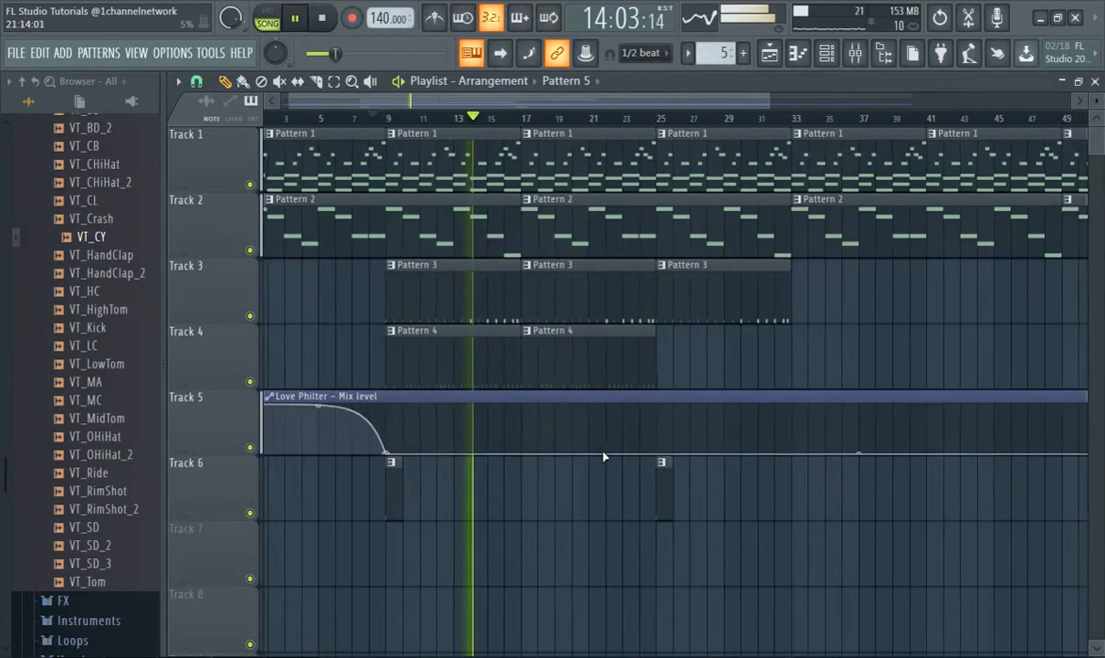
scroll(603, 456, "down", 1)
scroll(407, 442, "up", 3)
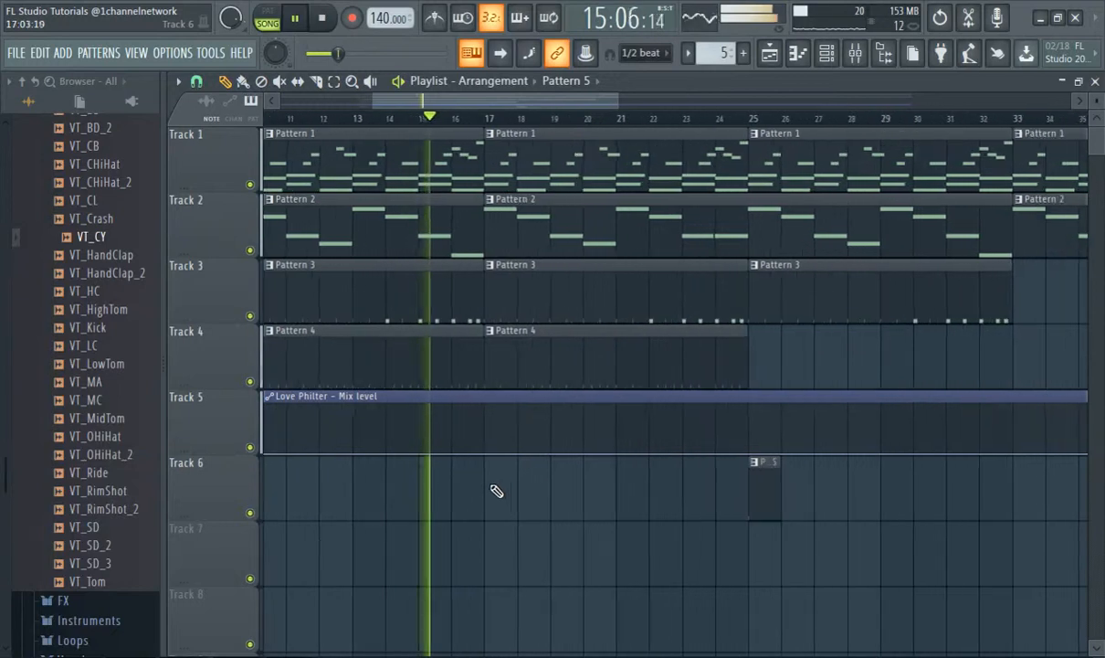
left_click(492, 490)
scroll(563, 496, "up", 1)
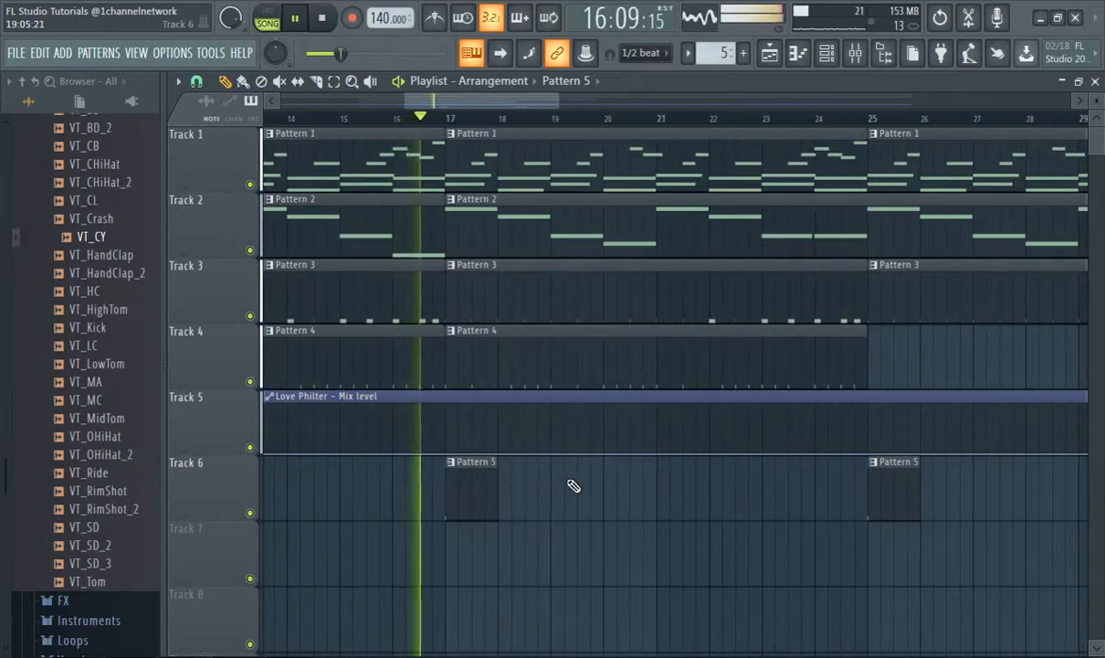
scroll(572, 484, "up", 1)
scroll(572, 481, "down", 3)
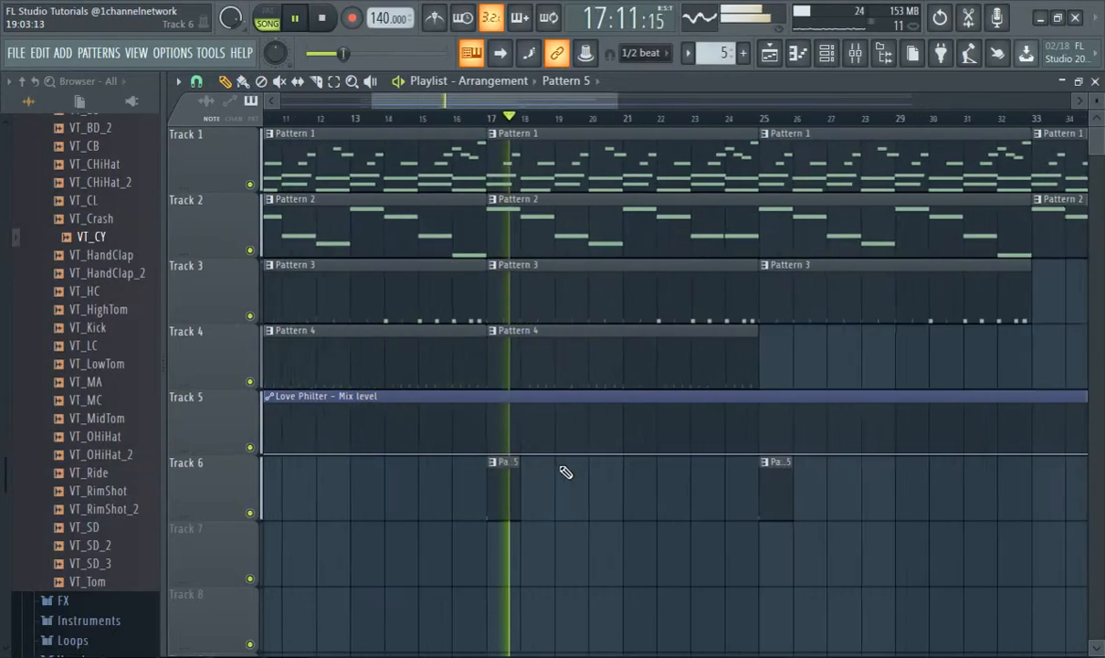
scroll(755, 496, "up", 2)
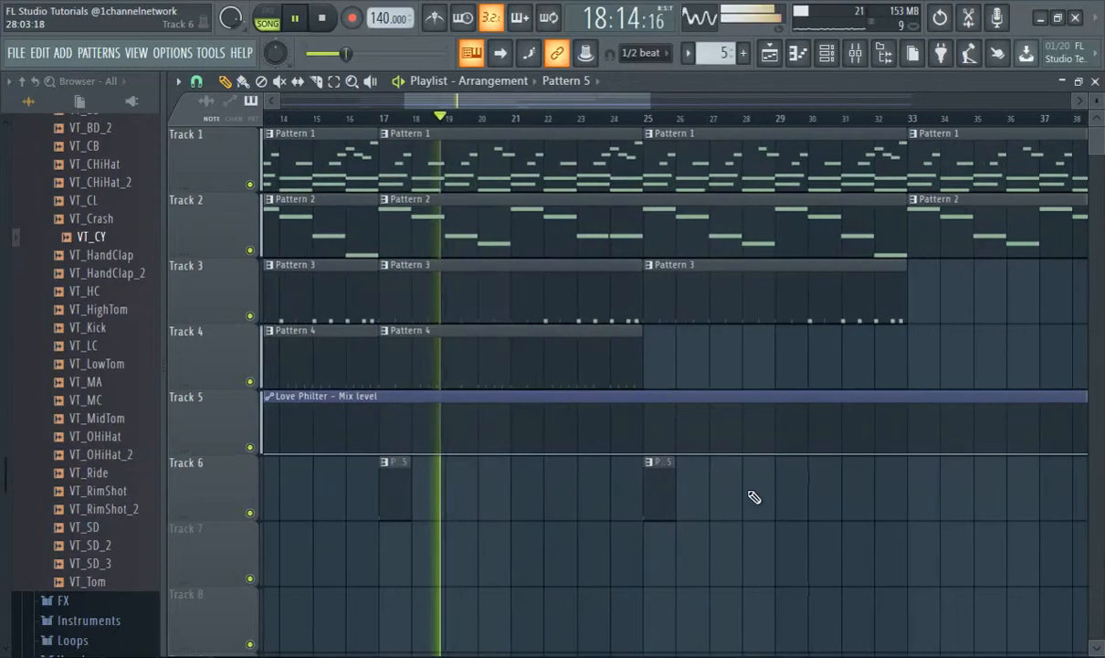
scroll(755, 485, "down", 3)
scroll(747, 477, "up", 1)
scroll(747, 477, "down", 3)
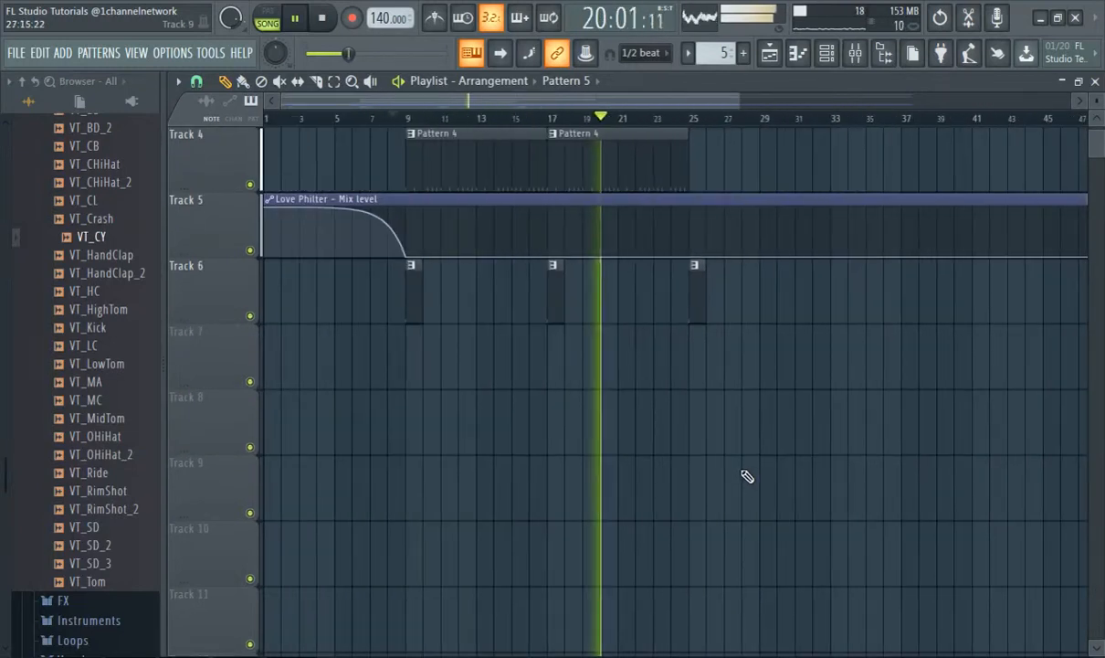
scroll(962, 370, "up", 2)
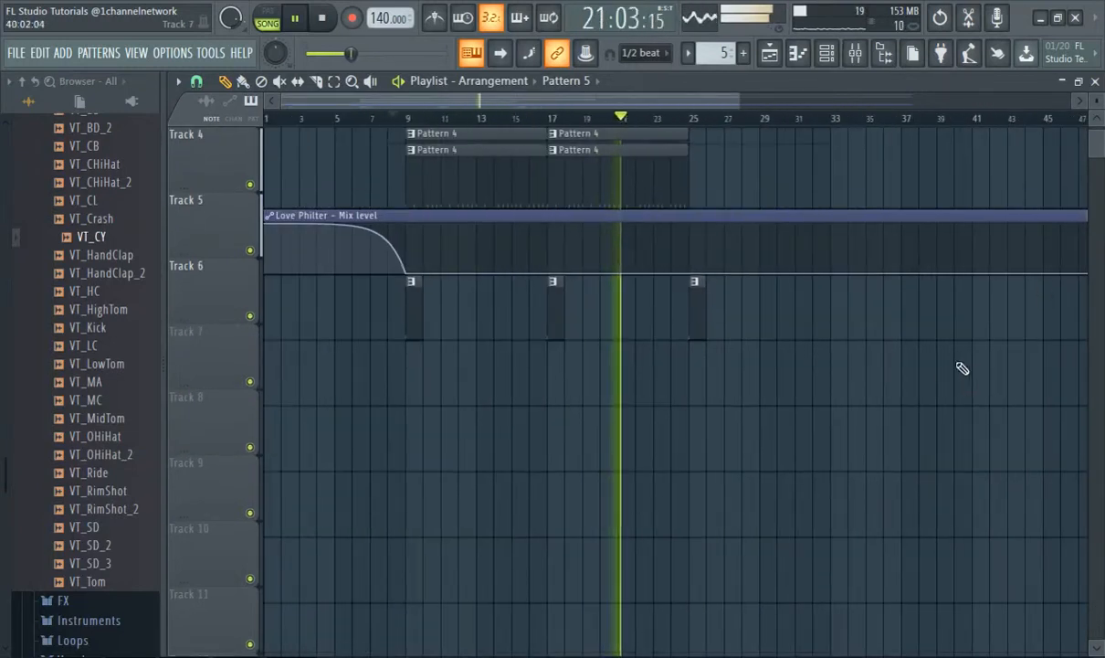
- Examine the Fruity parametric EQ 2 curve on mixer track Insert 1 and return to the Playlist
left_click(855, 53)
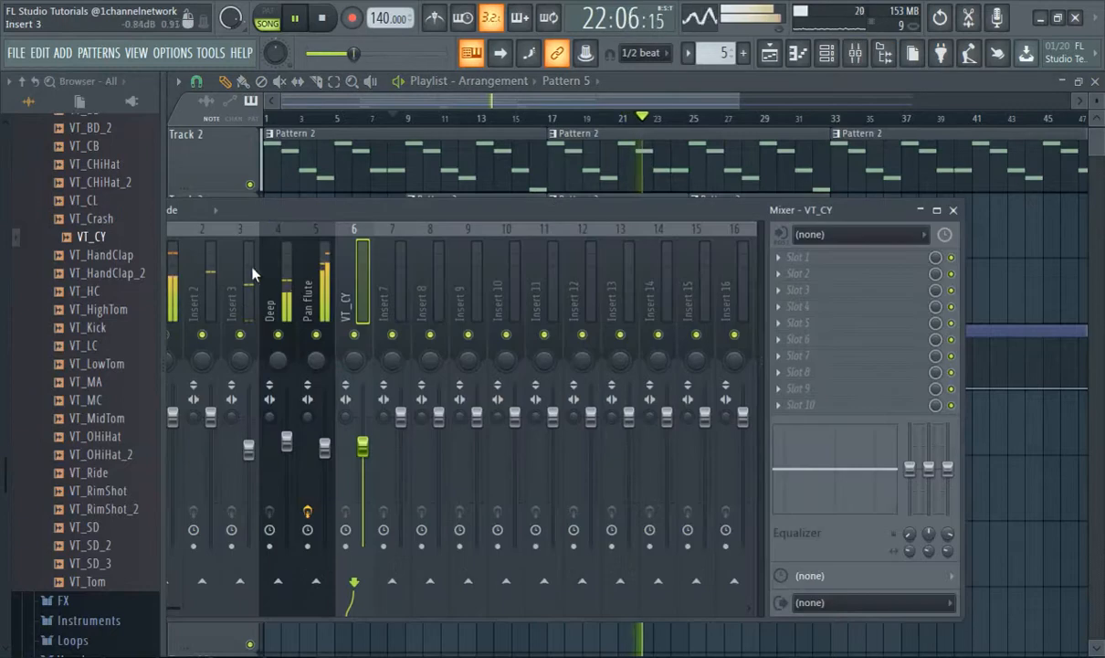
left_click(173, 302)
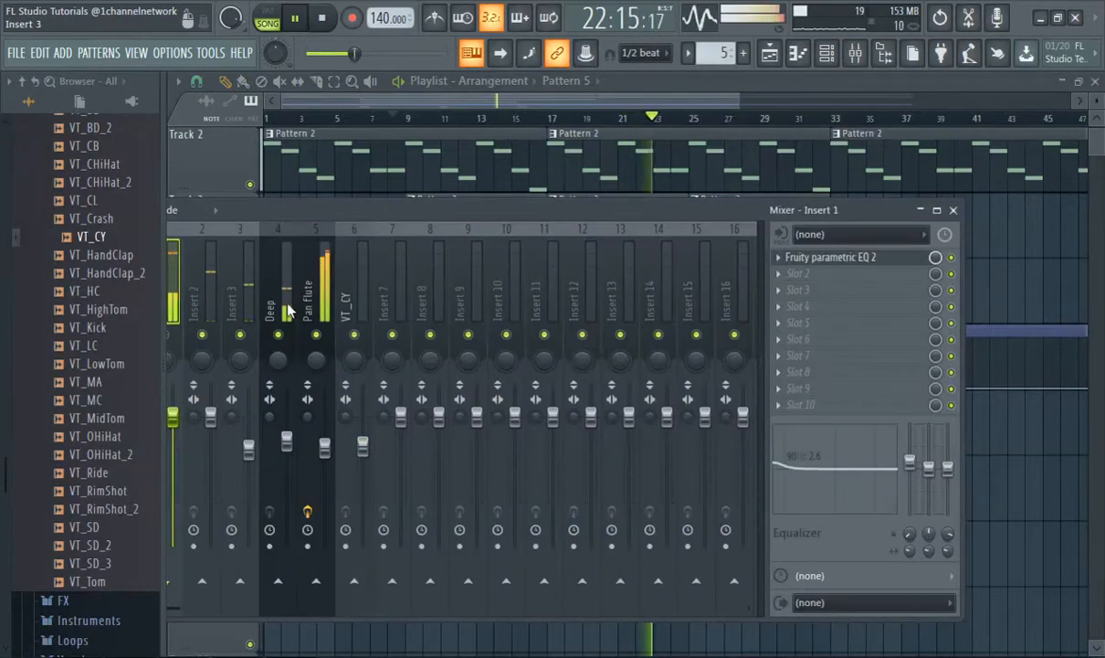
left_click(825, 268)
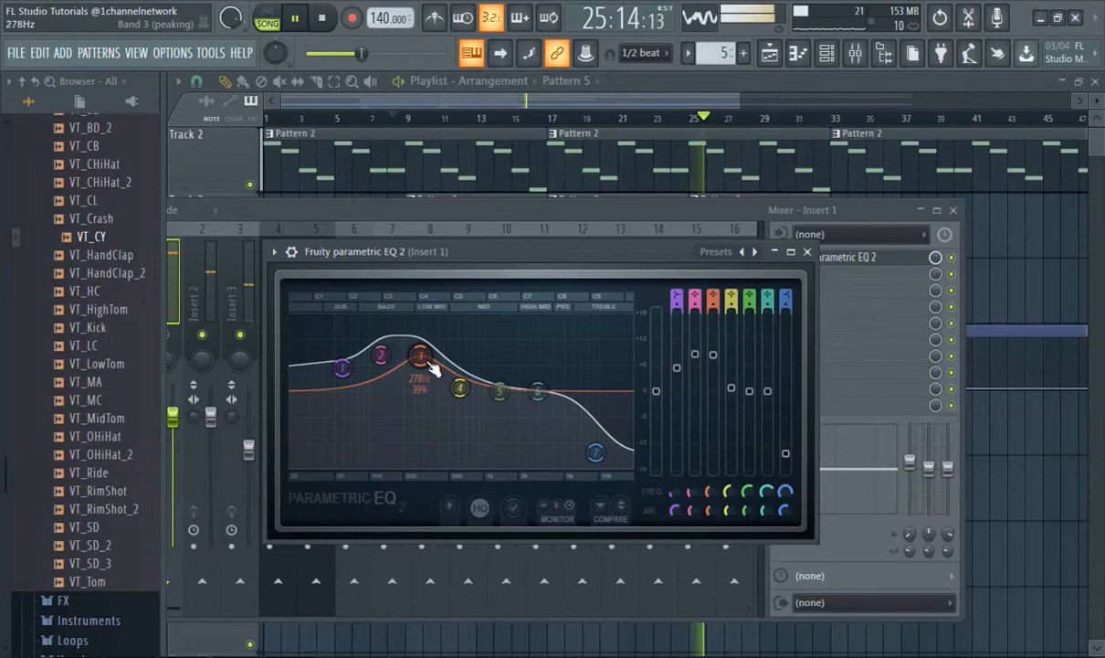
left_click(638, 82)
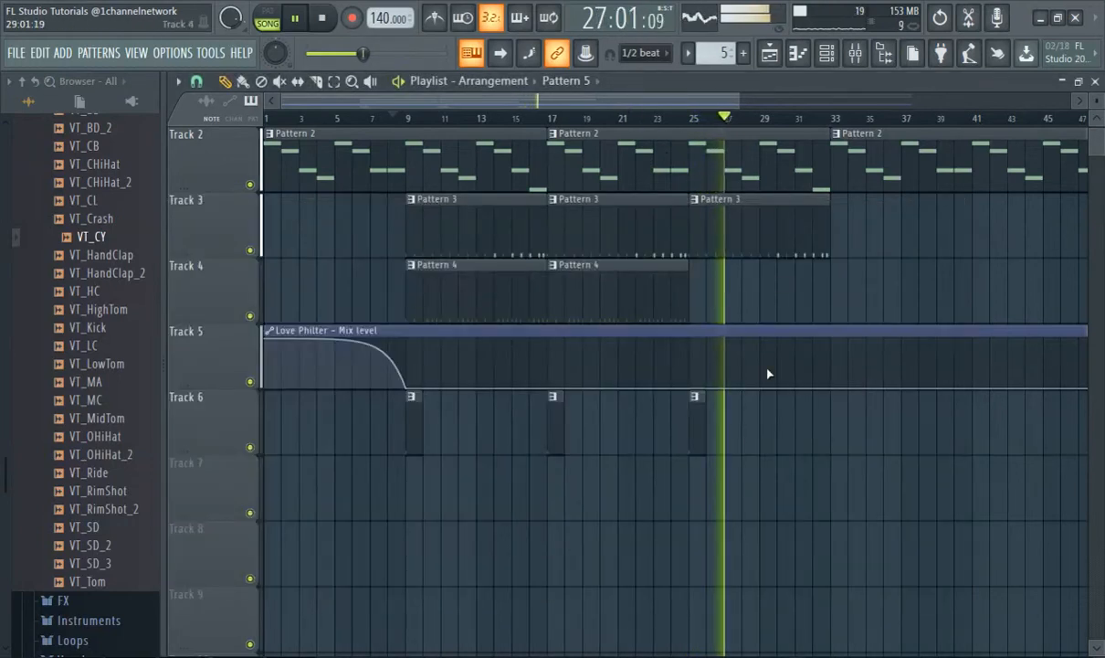
- Place a Pattern 4 clip on Track 7 before bar 33 and trim its start to about bar 27
scroll(767, 427, "up", 3)
left_click(566, 318)
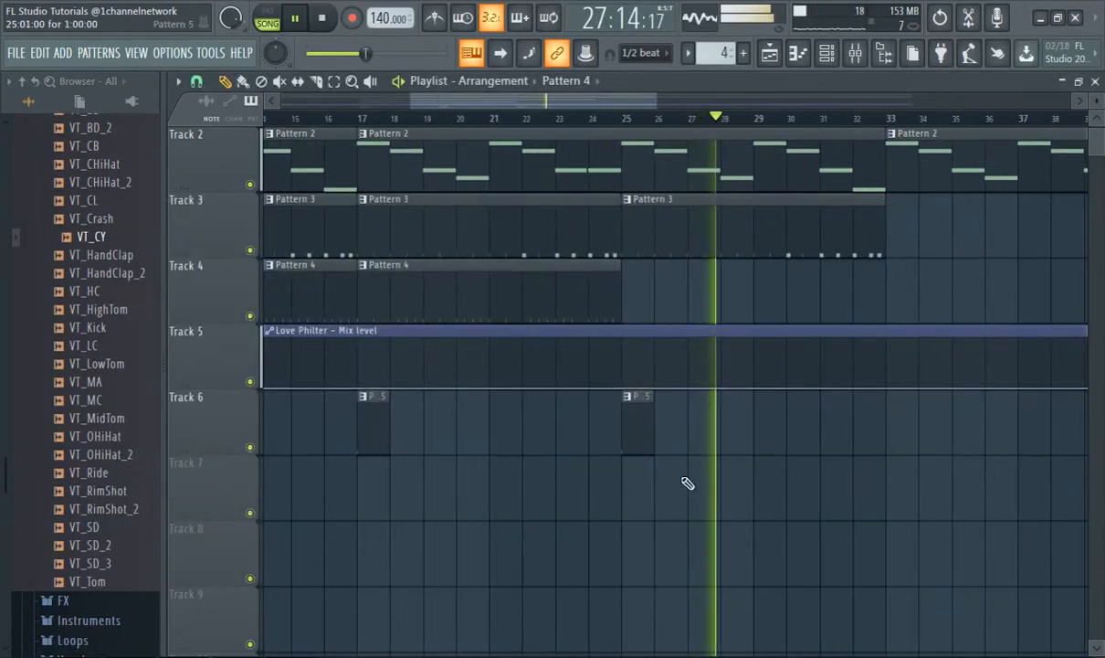
left_click(635, 490)
left_click_drag(624, 497, 699, 497)
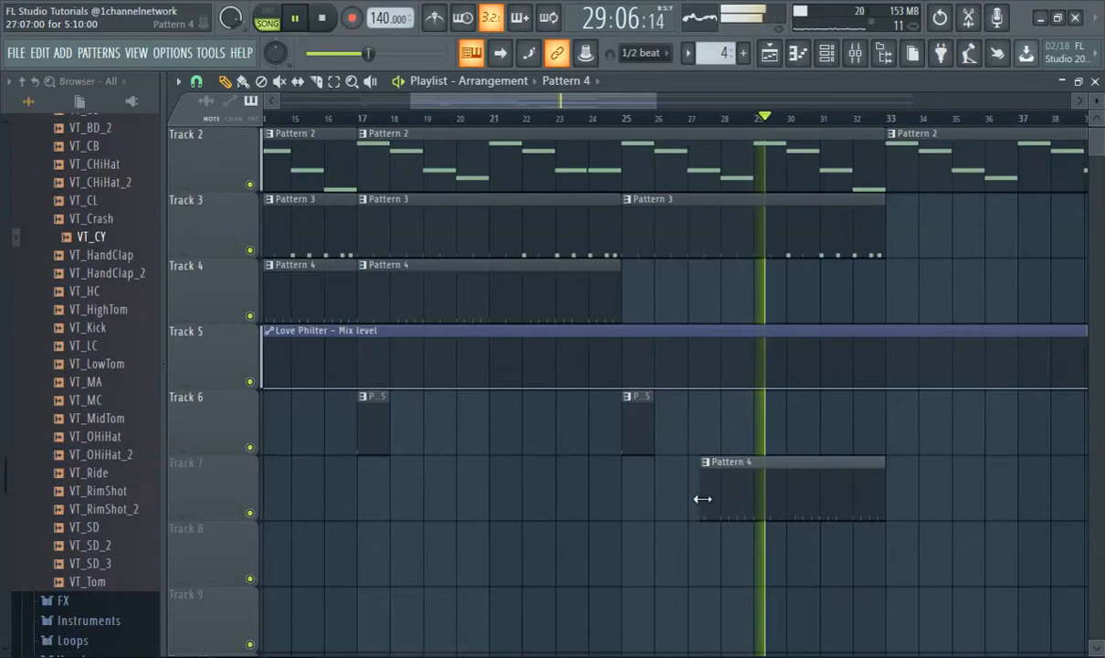
- Add another Pattern 5 clip on Track 6 at bar 33
left_click(636, 412)
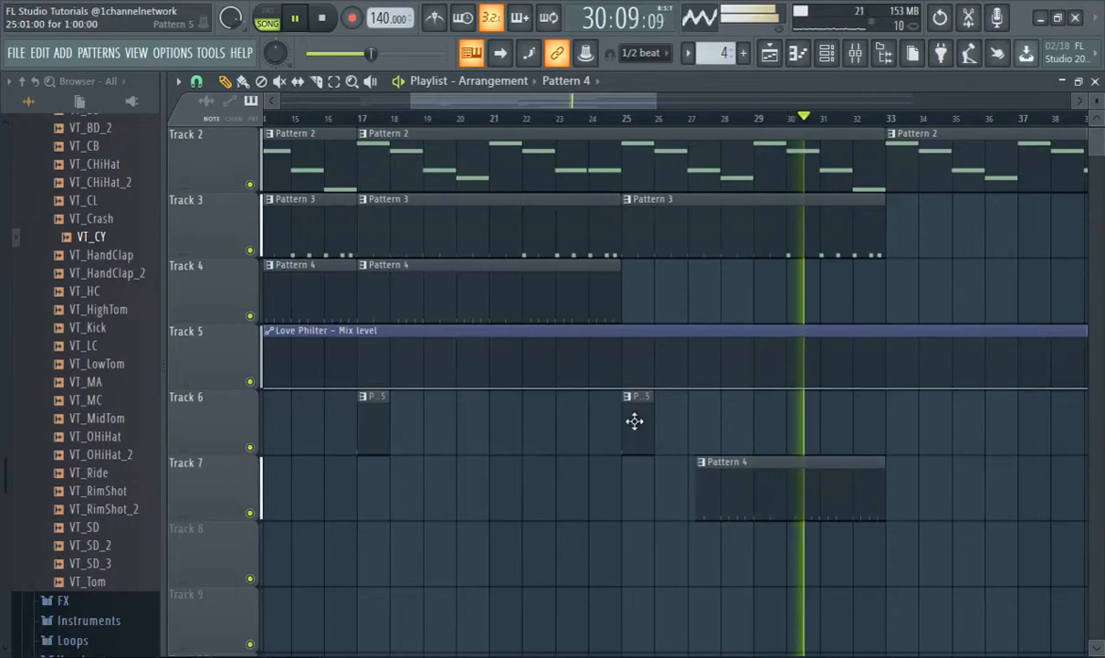
scroll(894, 393, "up", 1)
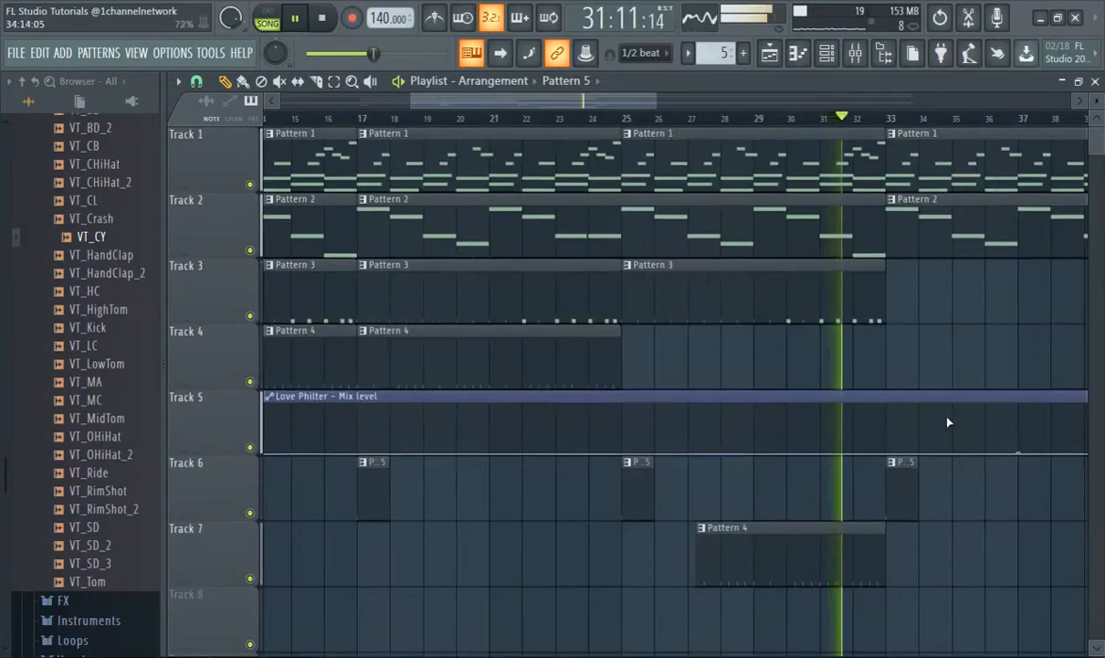
scroll(586, 94, "down", 3)
scroll(639, 105, "up", 3)
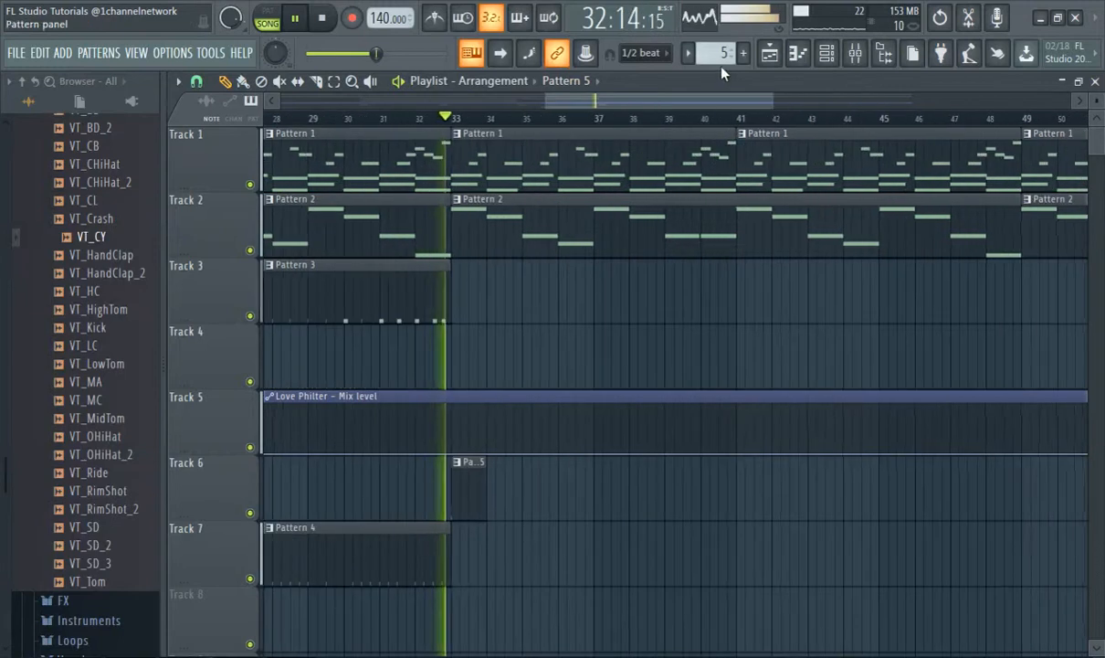
- Create Pattern 6, select the HIP_Snaph channel for it, and place the pattern on Track 4 at bar 33
left_click(832, 55)
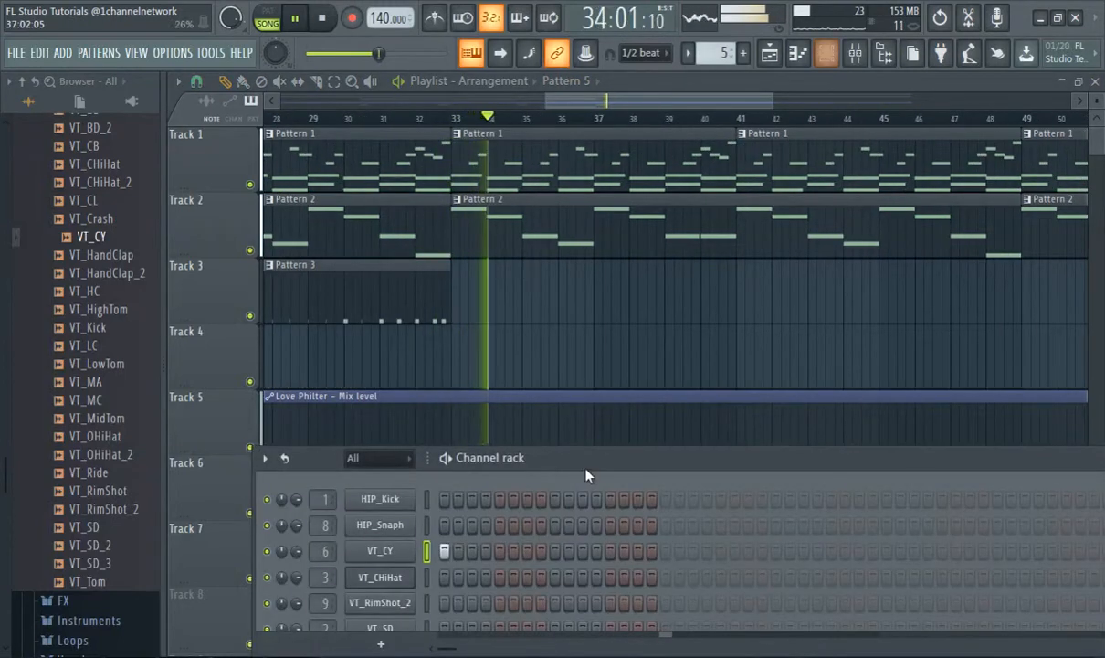
left_click(743, 54)
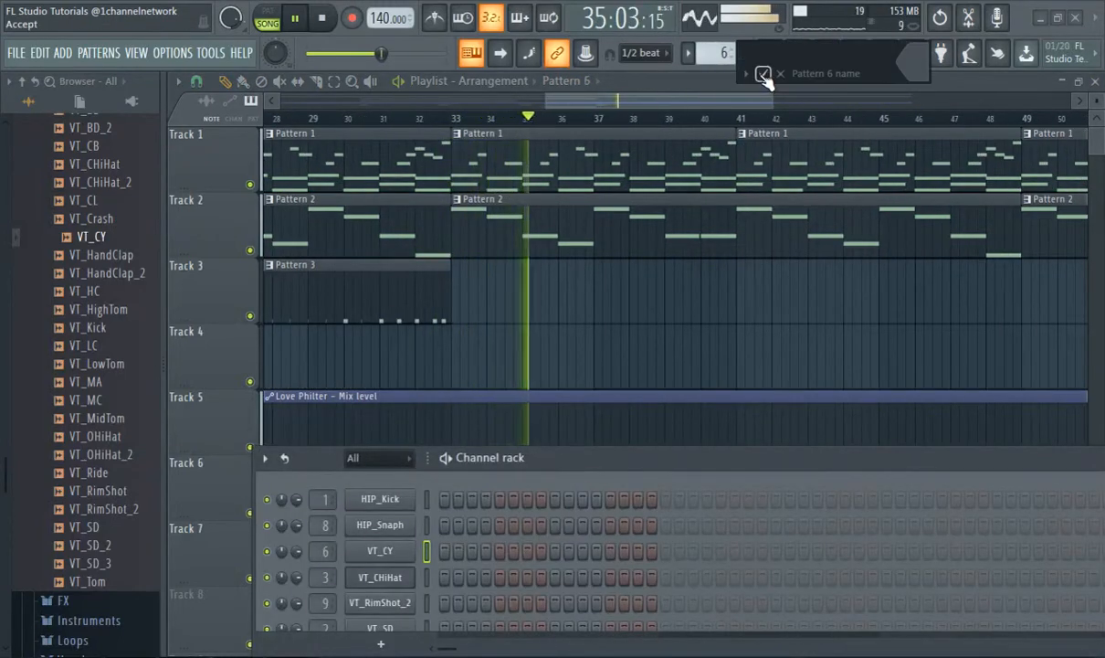
left_click(382, 530)
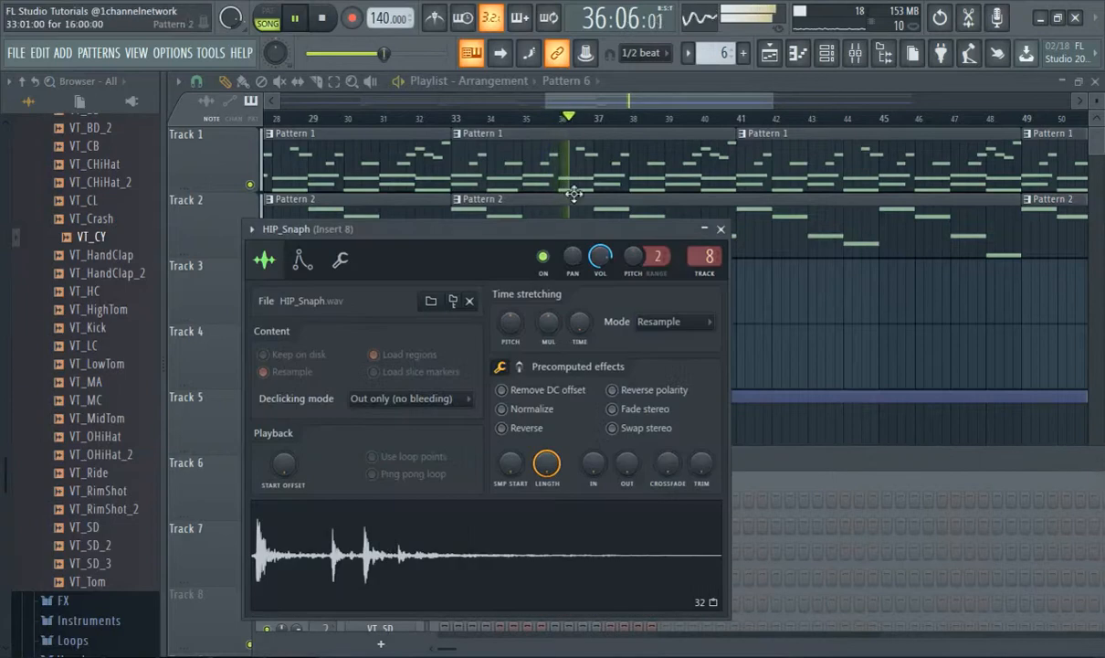
left_click(584, 110)
left_click(462, 367)
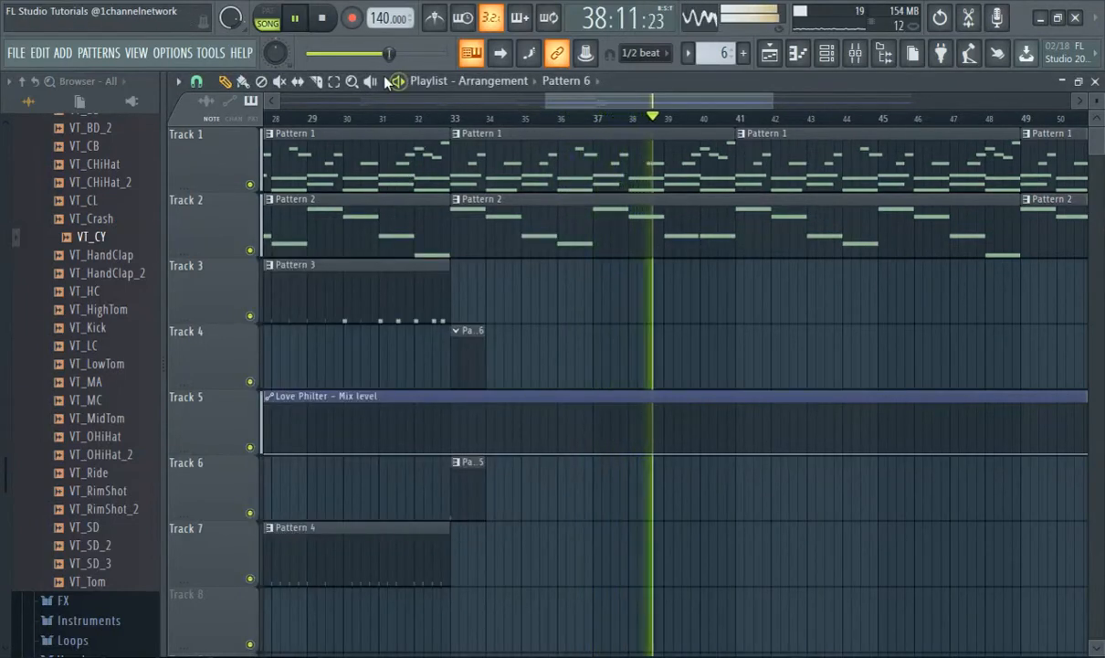
- Record HIP_Snaph hits live into Pattern 6 over bars 33 to 41, then replay from just before bar 33
left_click(406, 121)
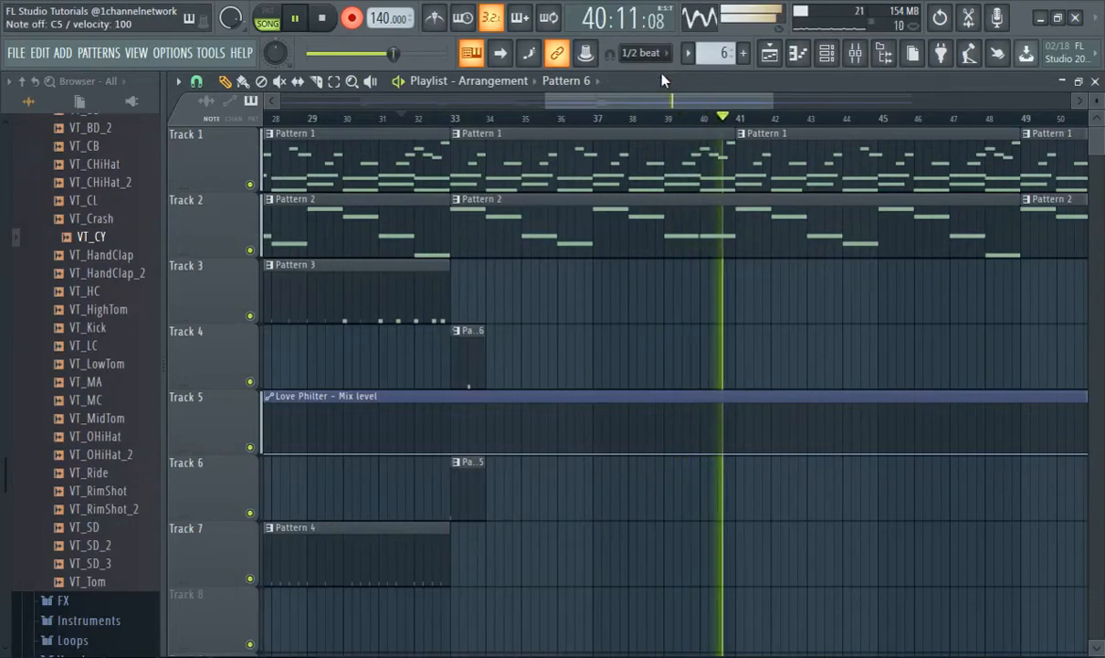
left_click(356, 26)
left_click(439, 118)
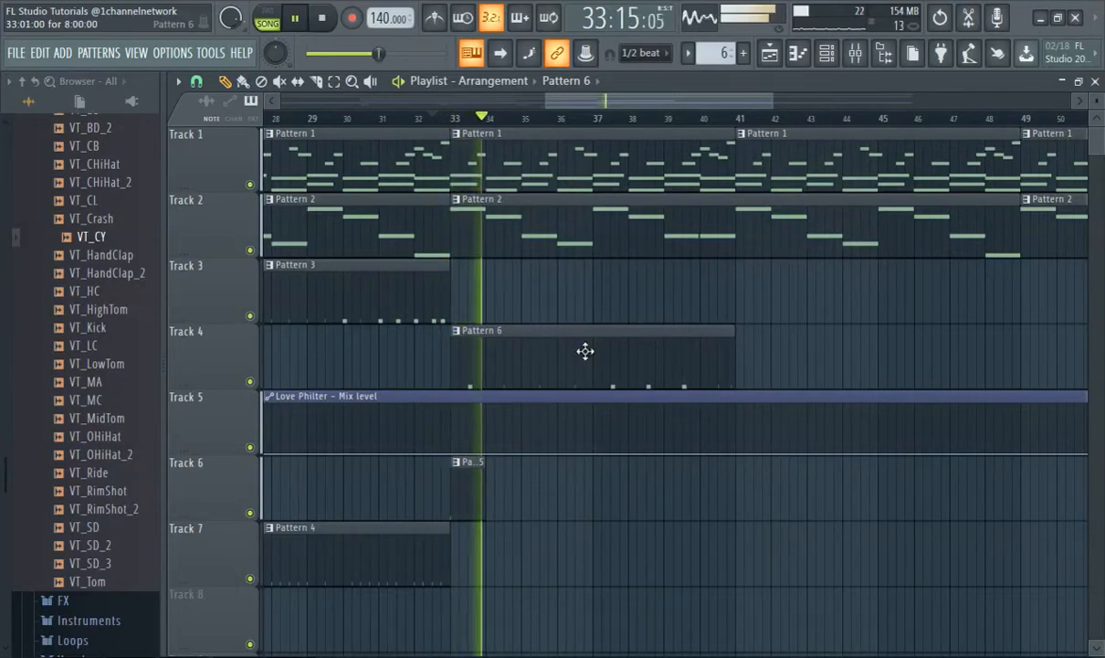
- Add clips at bar 41: Pattern 3 on Track 3, Pattern 4 on Track 7 and Pattern 5 on Track 6
left_click(370, 273)
left_click(743, 288)
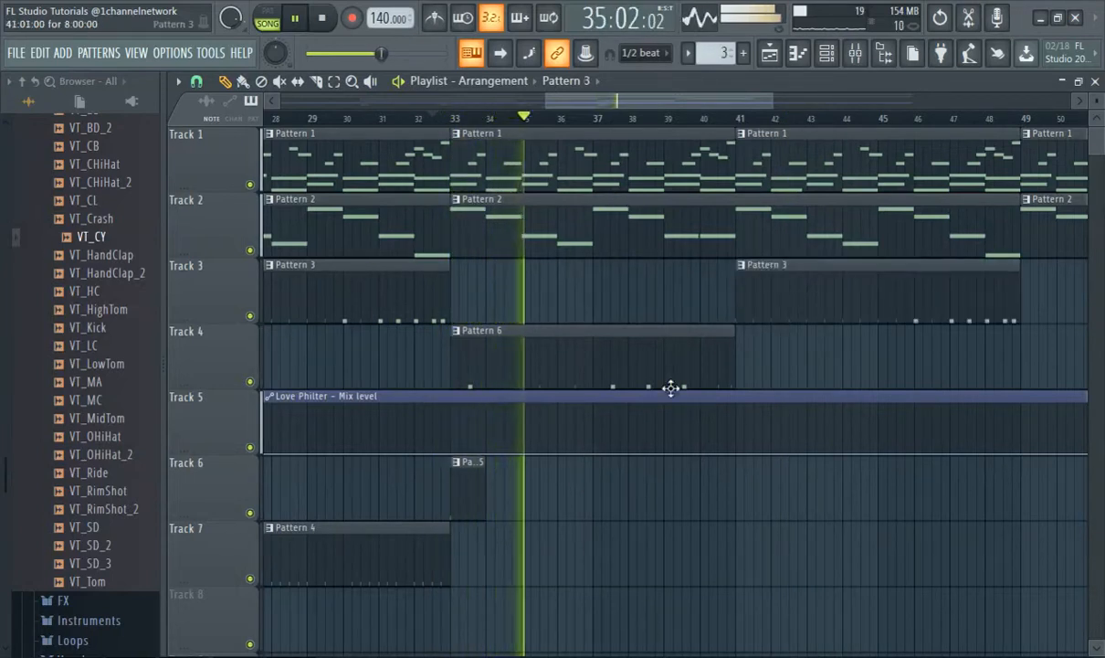
left_click(391, 574)
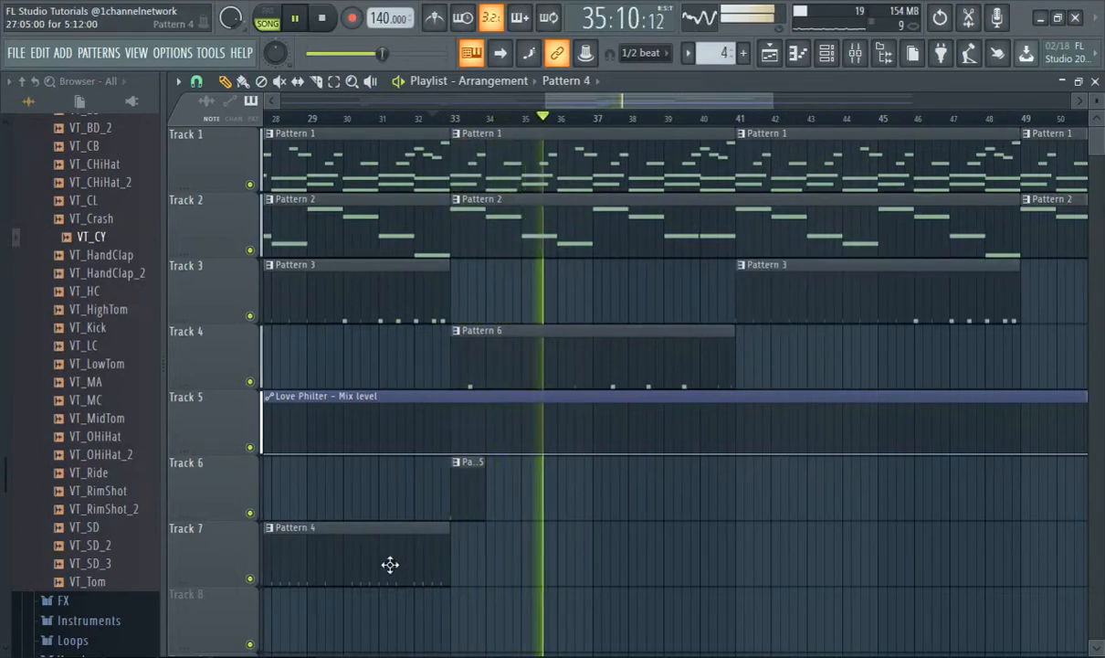
left_click(738, 552)
left_click(457, 493)
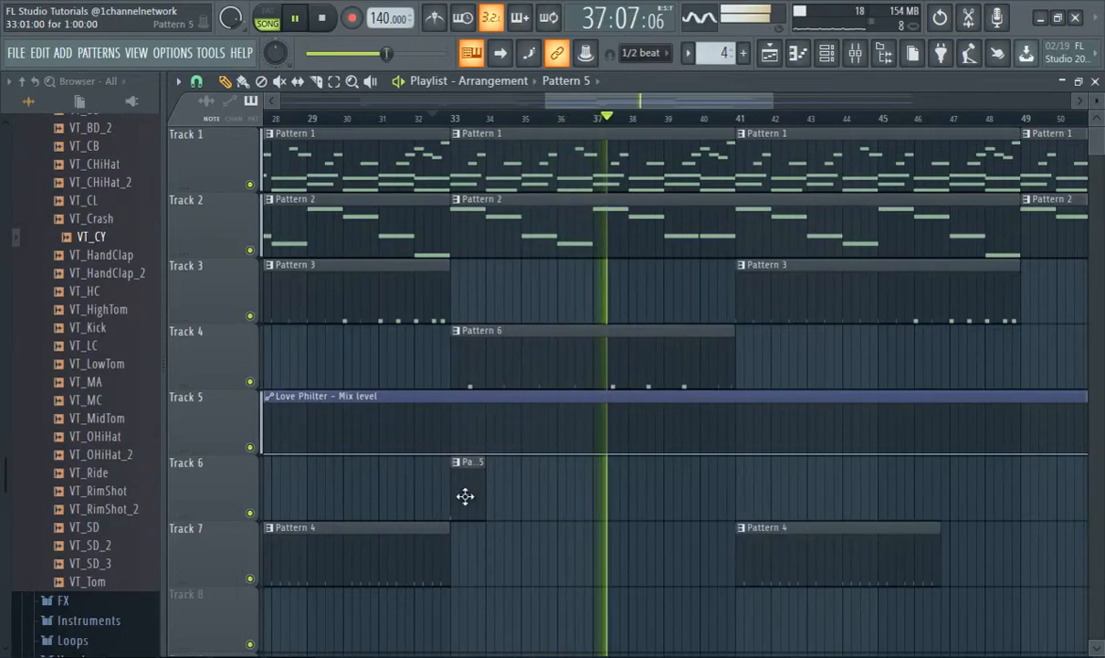
left_click(737, 485)
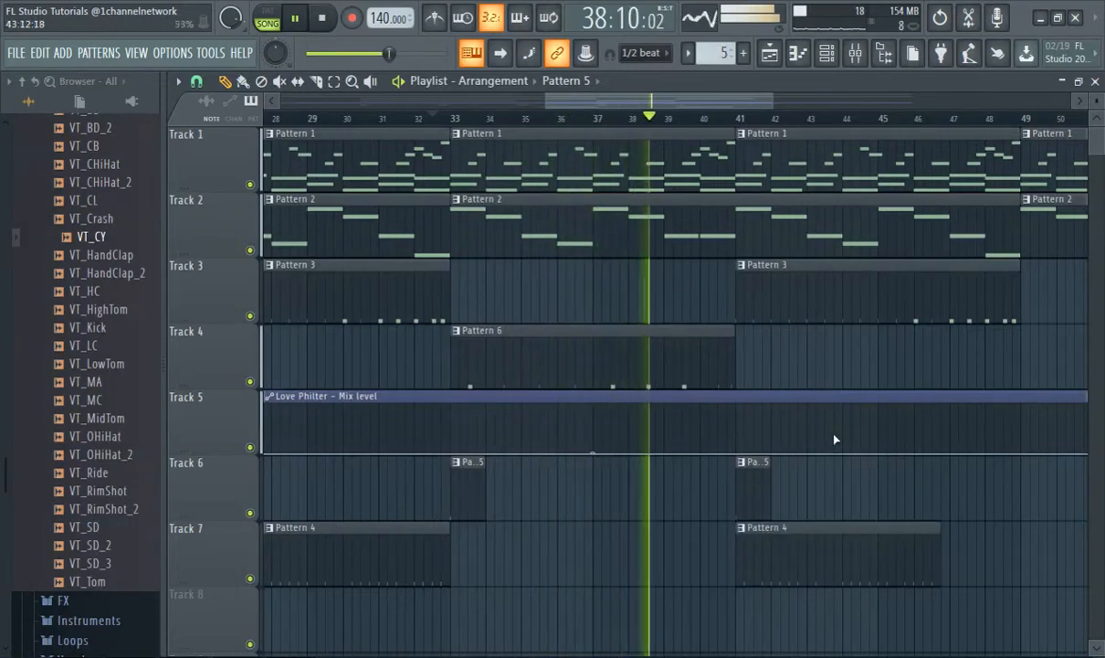
- Replace the shortened Pattern 4 clip at bar 41 on Track 7 with a full eight-bar Pattern 4 clip
scroll(866, 416, "up", 3)
scroll(827, 257, "down", 3)
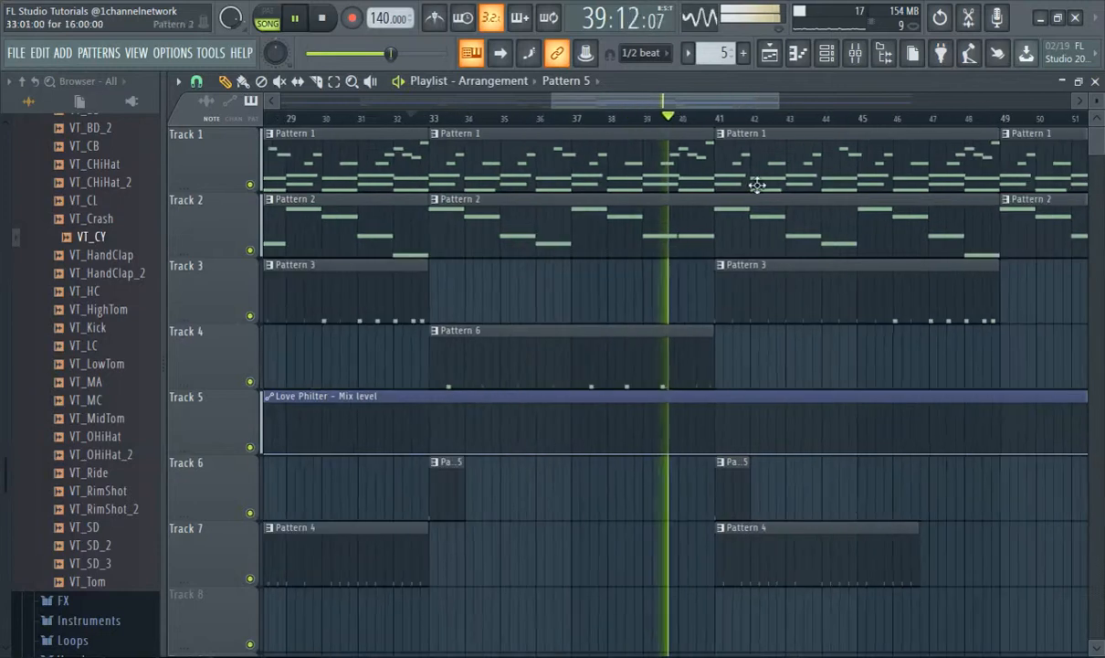
left_click_drag(719, 103, 795, 126)
scroll(690, 239, "up", 2)
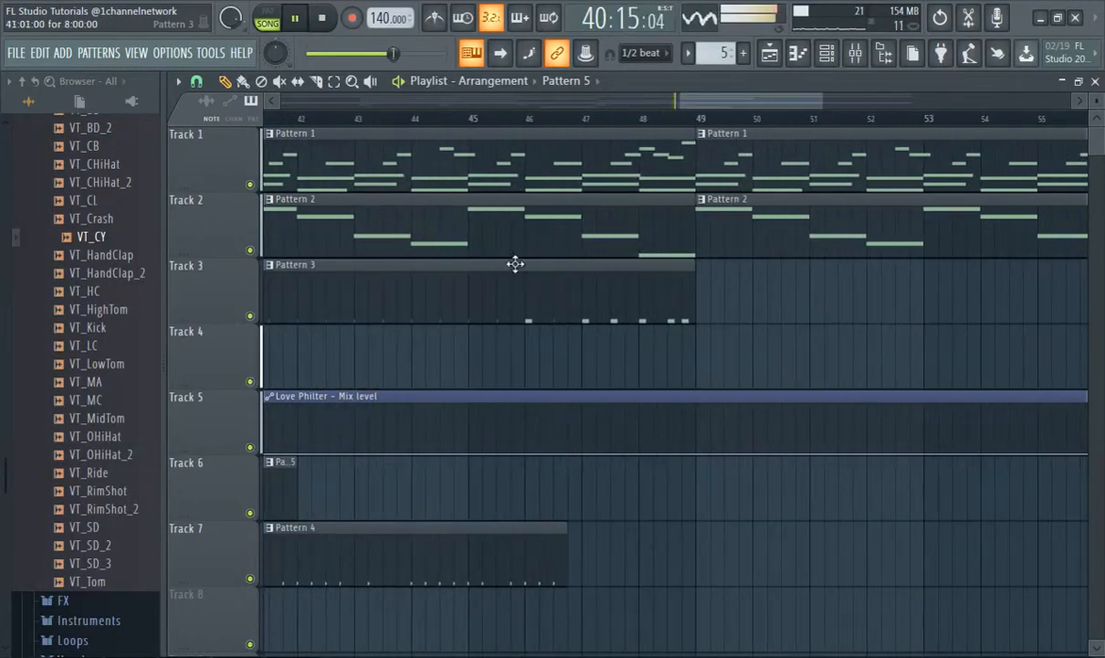
scroll(536, 257, "down", 4)
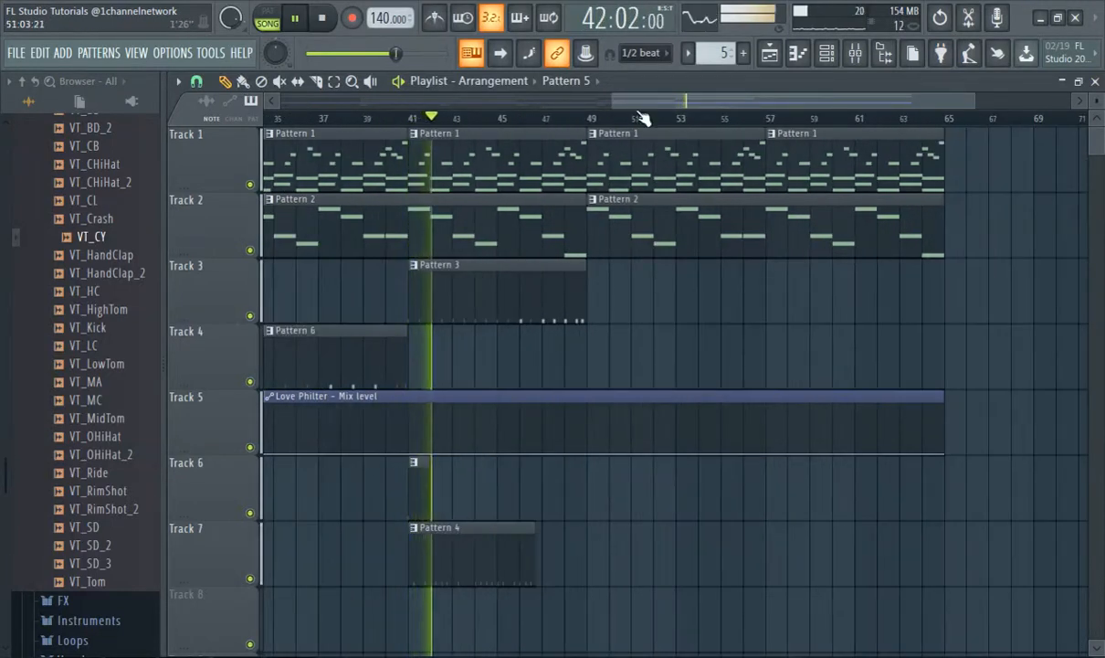
left_click_drag(601, 102, 494, 134)
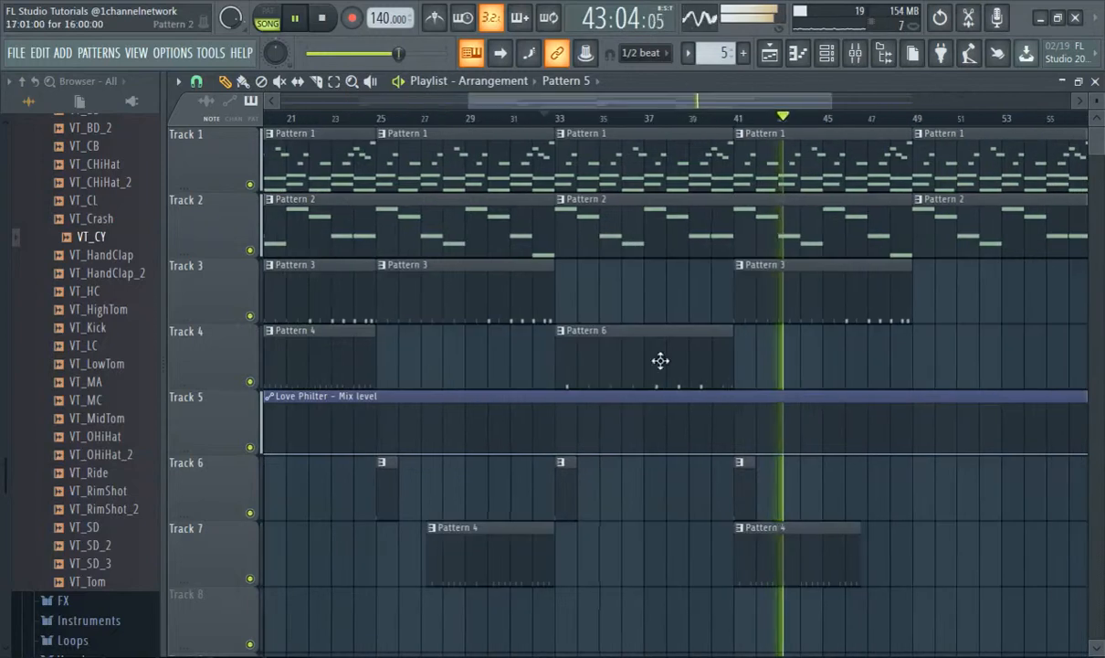
right_click(783, 556)
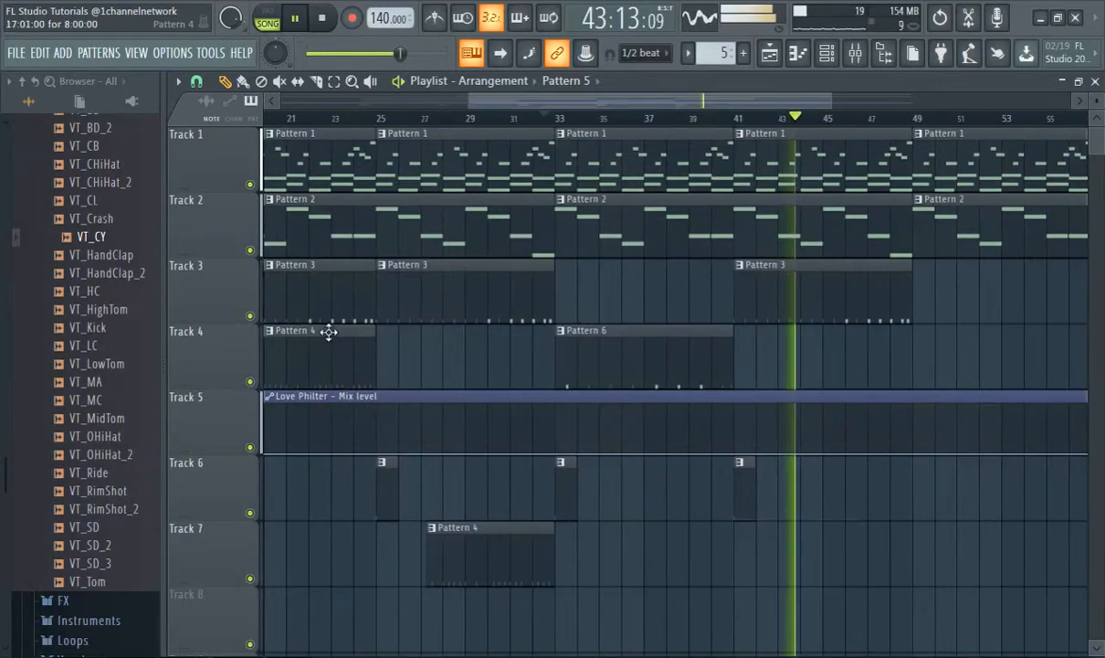
left_click(733, 550)
left_click_drag(802, 559, 804, 559)
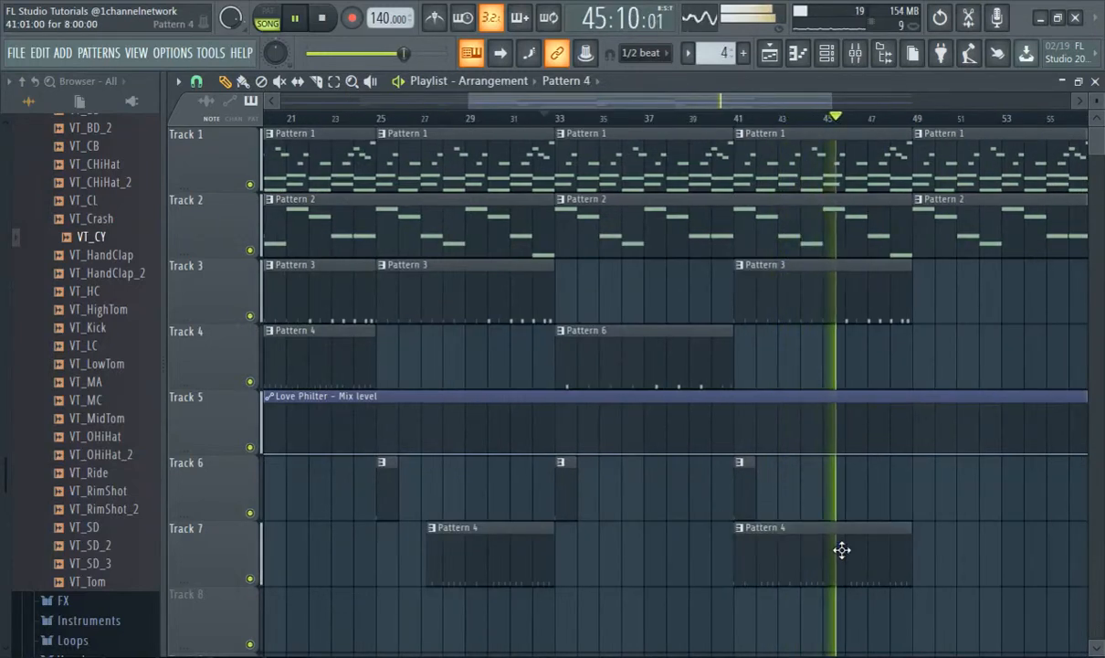
- Add a Pattern 5 clip on Track 4 at bar 49
scroll(914, 516, "up", 3)
scroll(931, 508, "up", 2)
scroll(939, 504, "down", 6)
scroll(779, 301, "up", 6)
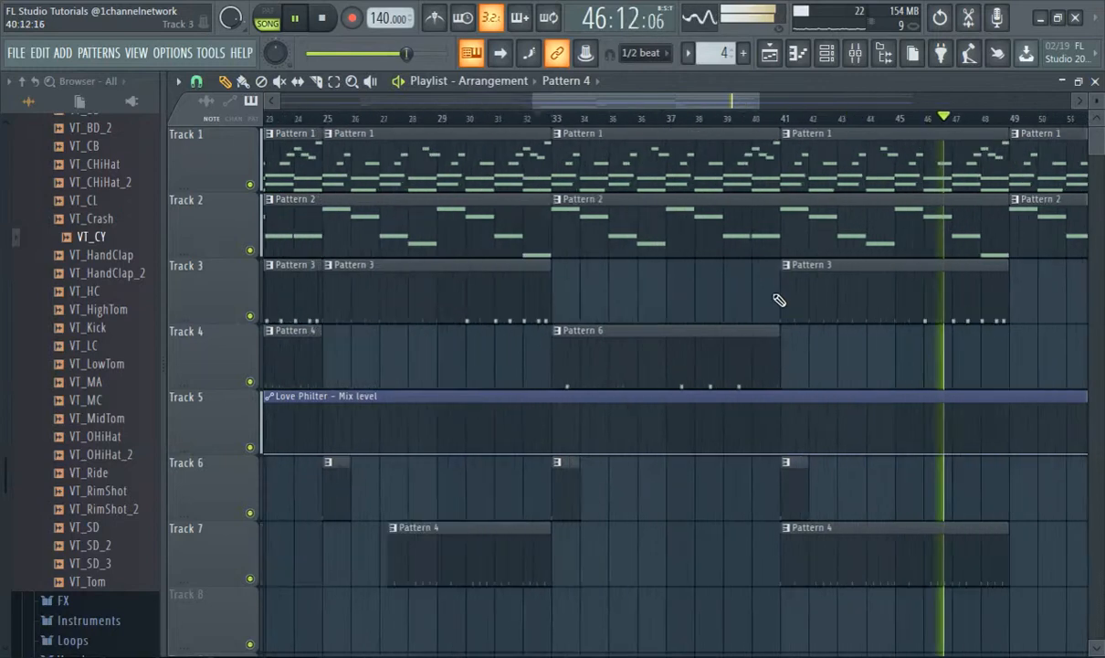
left_click_drag(653, 105, 738, 103)
scroll(731, 216, "up", 2)
scroll(769, 239, "down", 5)
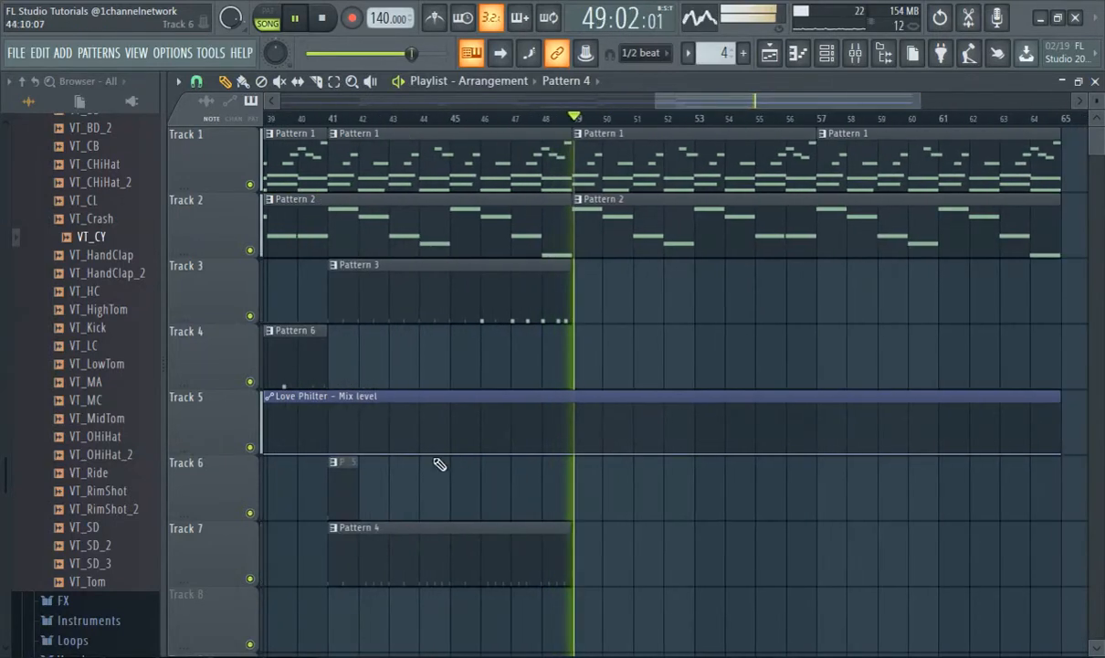
left_click(341, 488)
left_click(579, 364)
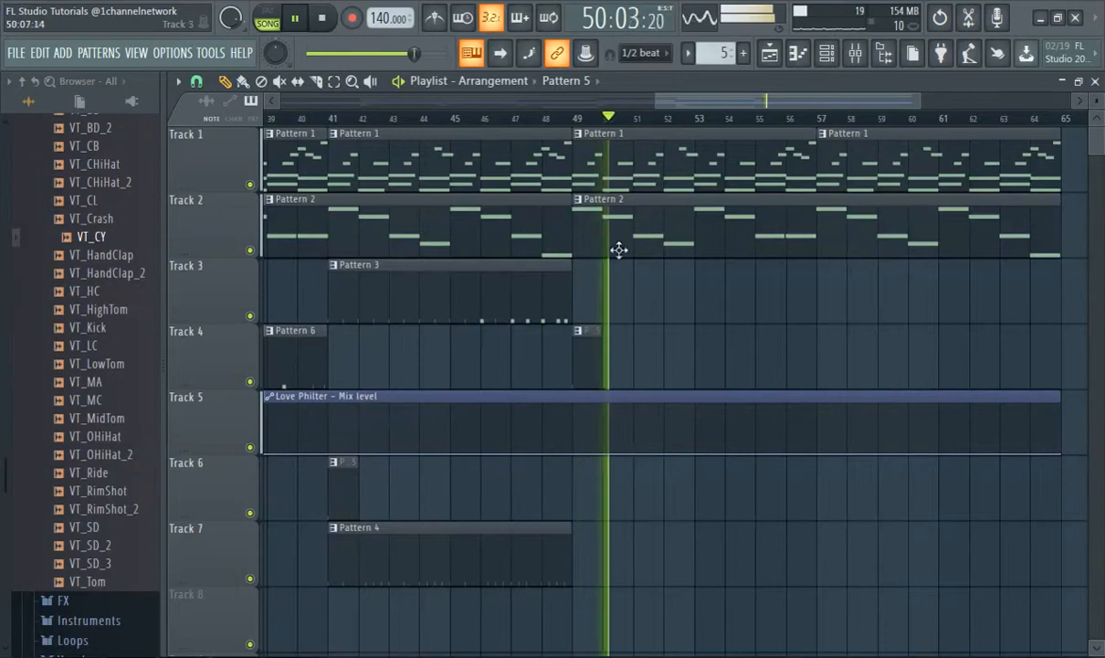
- Delete the Pattern 2 clip at bar 49 on Track 2 and the Pattern 1 clip at bar 57 on Track 1
right_click(631, 243)
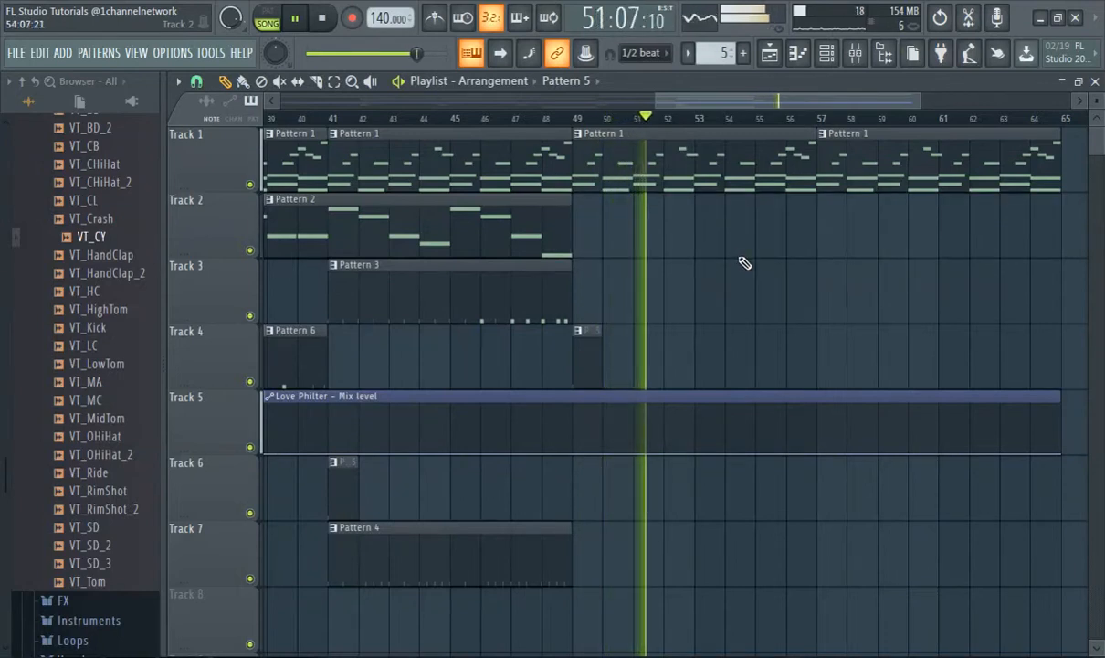
right_click(877, 166)
scroll(875, 166, "down", 2)
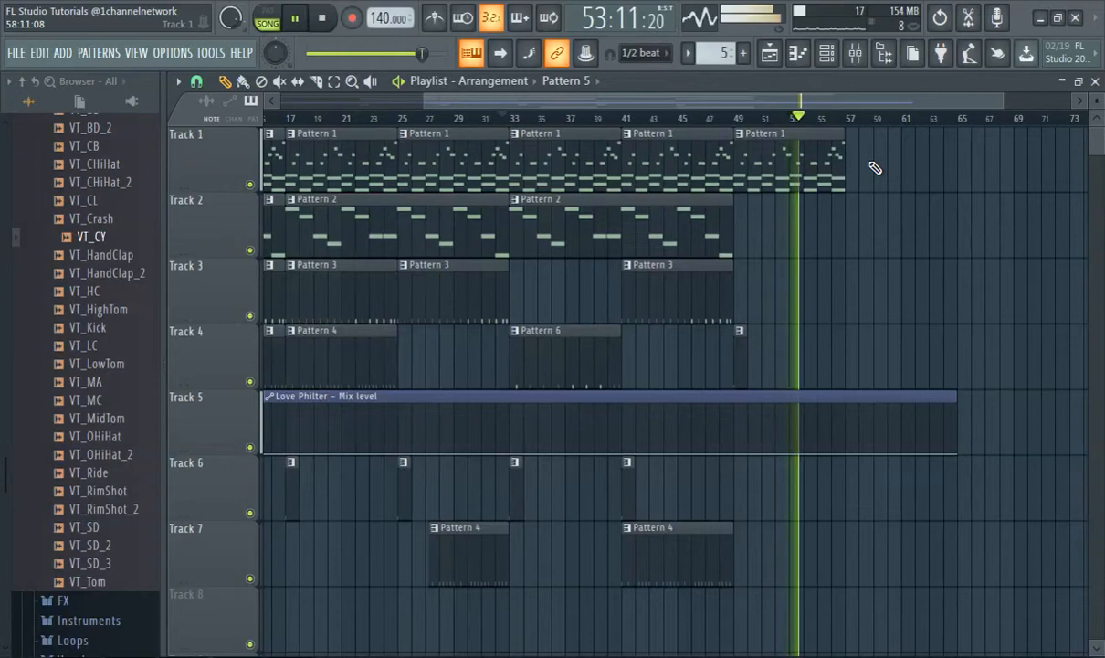
- Shorten the Love Philter mix level automation clip on Track 5 so it ends at bar 57
scroll(875, 167, "up", 1)
left_click_drag(900, 416, 722, 416)
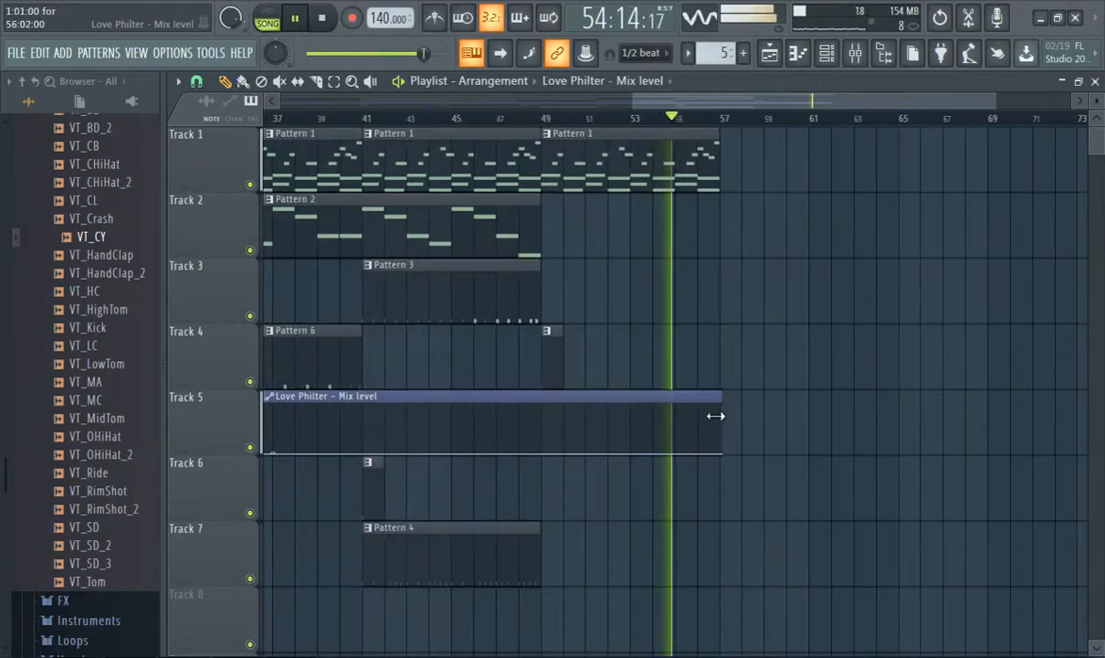
scroll(718, 415, "down", 2)
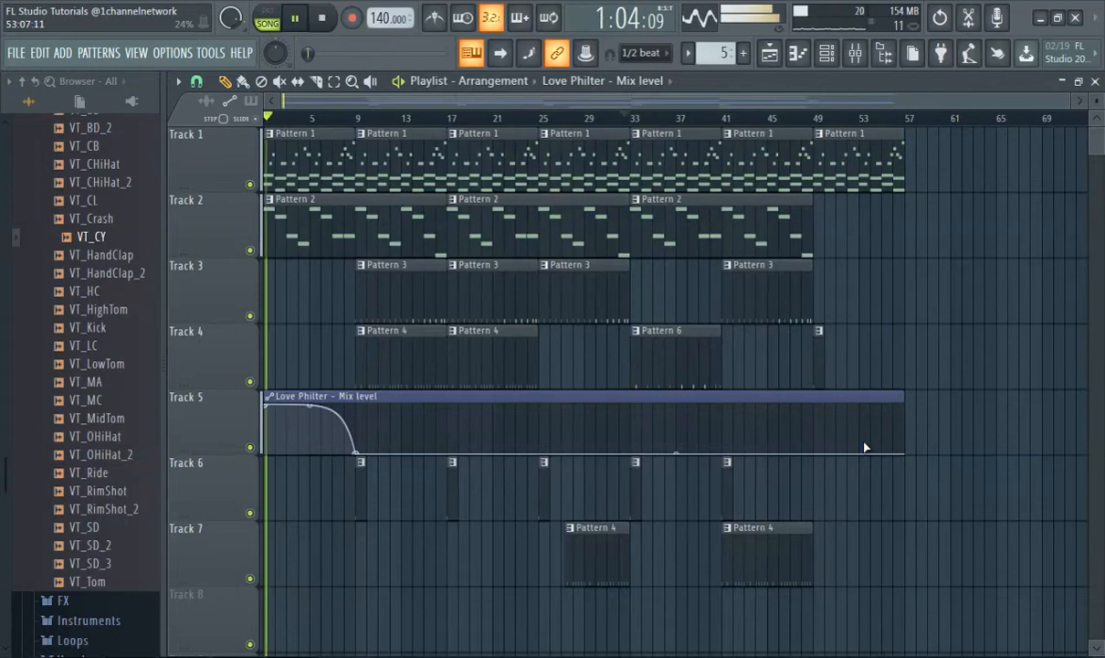
scroll(890, 447, "down", 2)
scroll(917, 441, "up", 2)
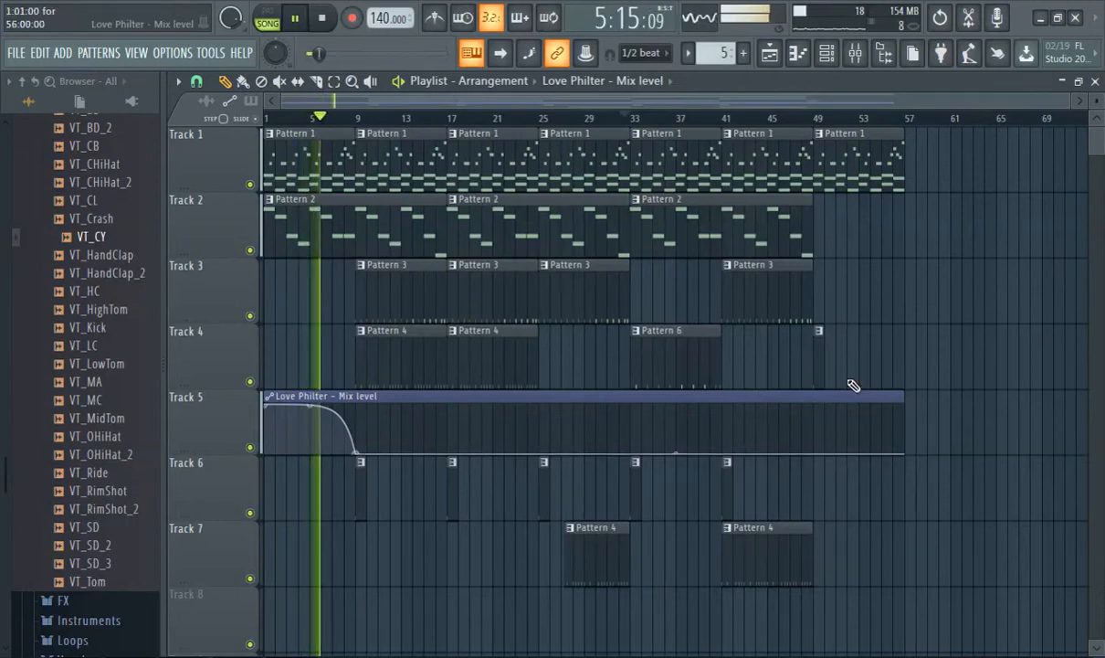
- Load Fruity Convolver in the first effect slot of mixer track Insert 8, lower its level to about -3.5 dB, and return to the Playlist
left_click(672, 354)
left_click(855, 55)
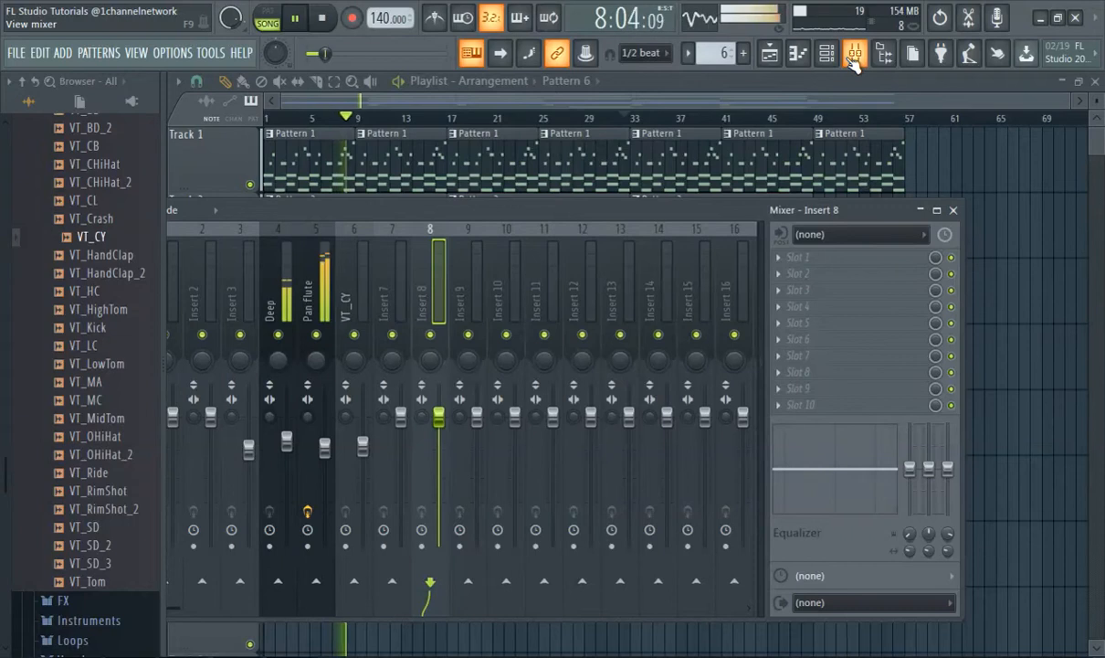
left_click(830, 54)
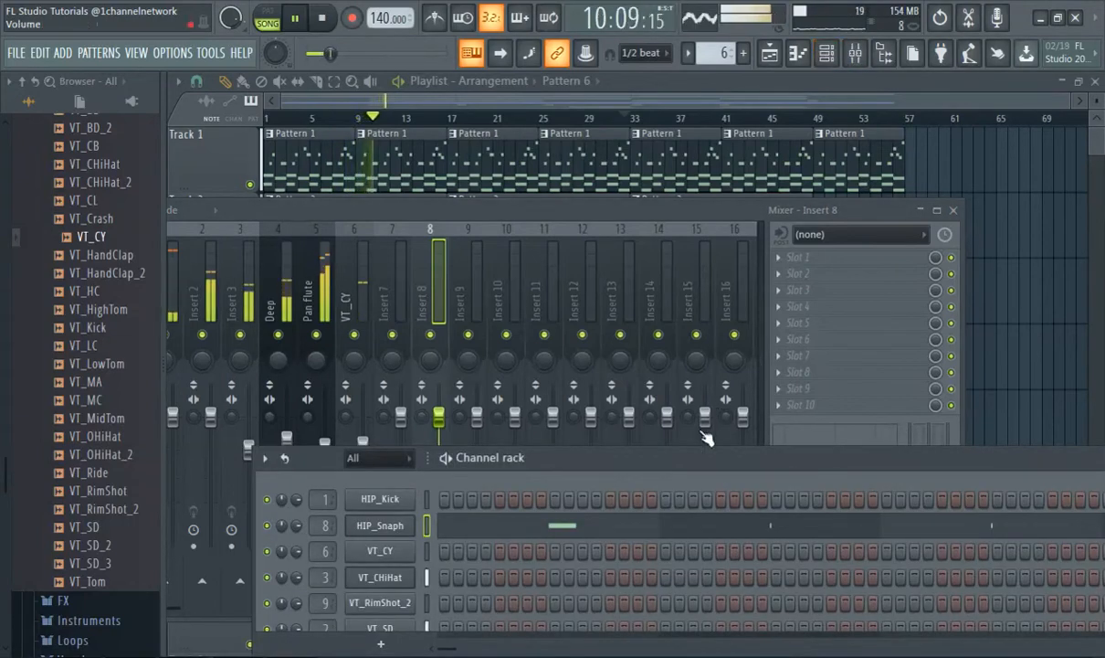
left_click_drag(674, 466, 674, 344)
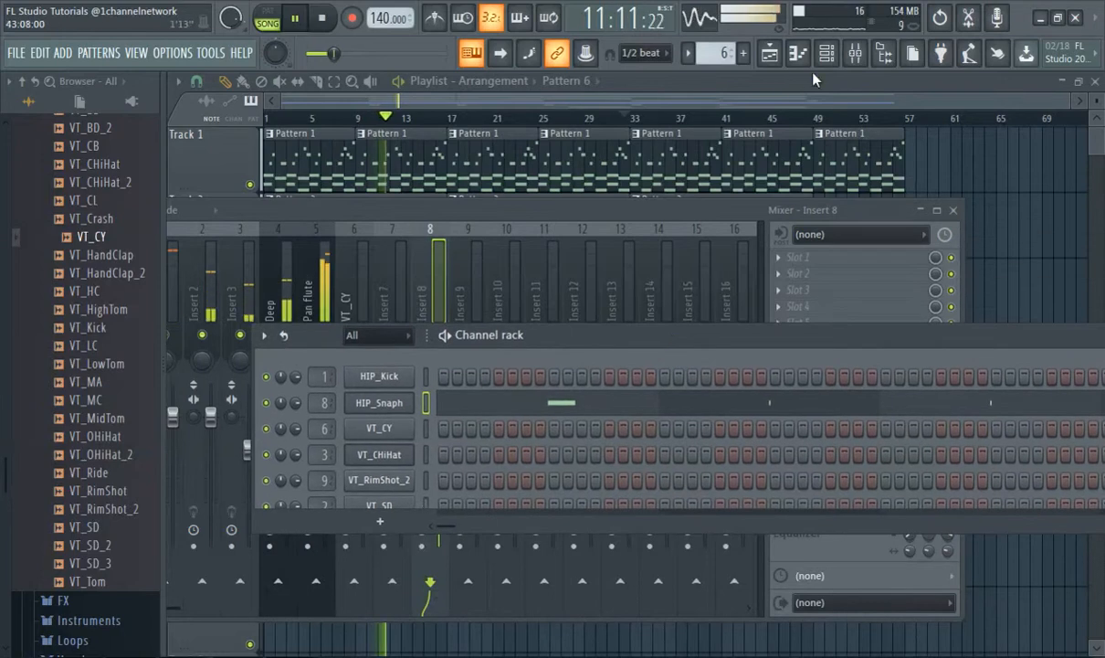
left_click(804, 248)
left_click(854, 256)
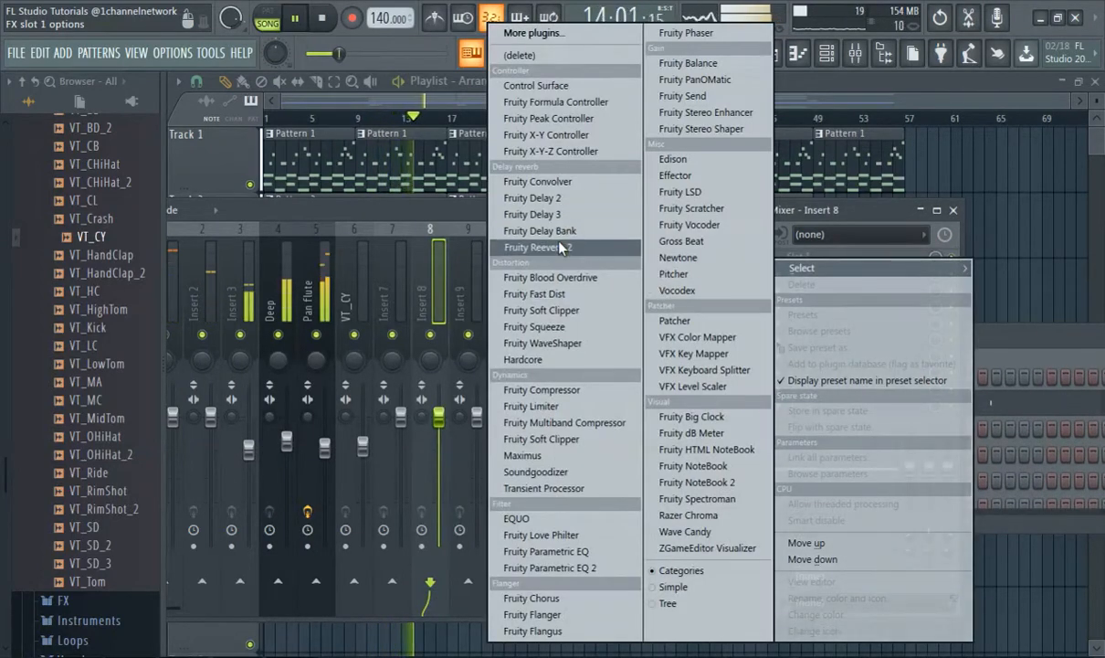
left_click(560, 184)
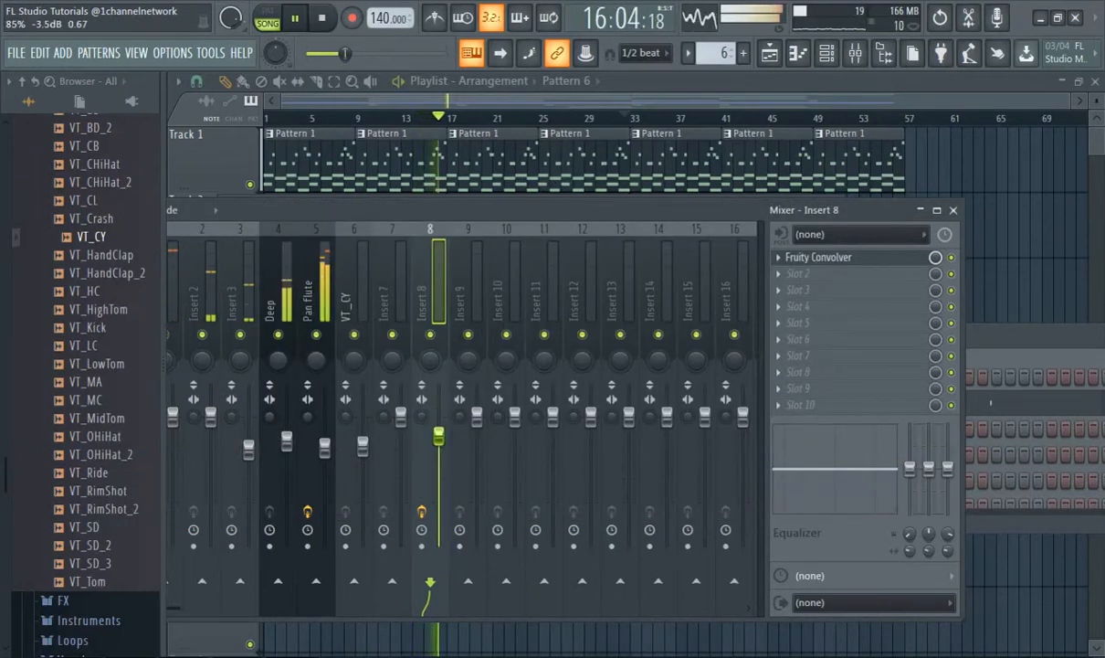
left_click(512, 105)
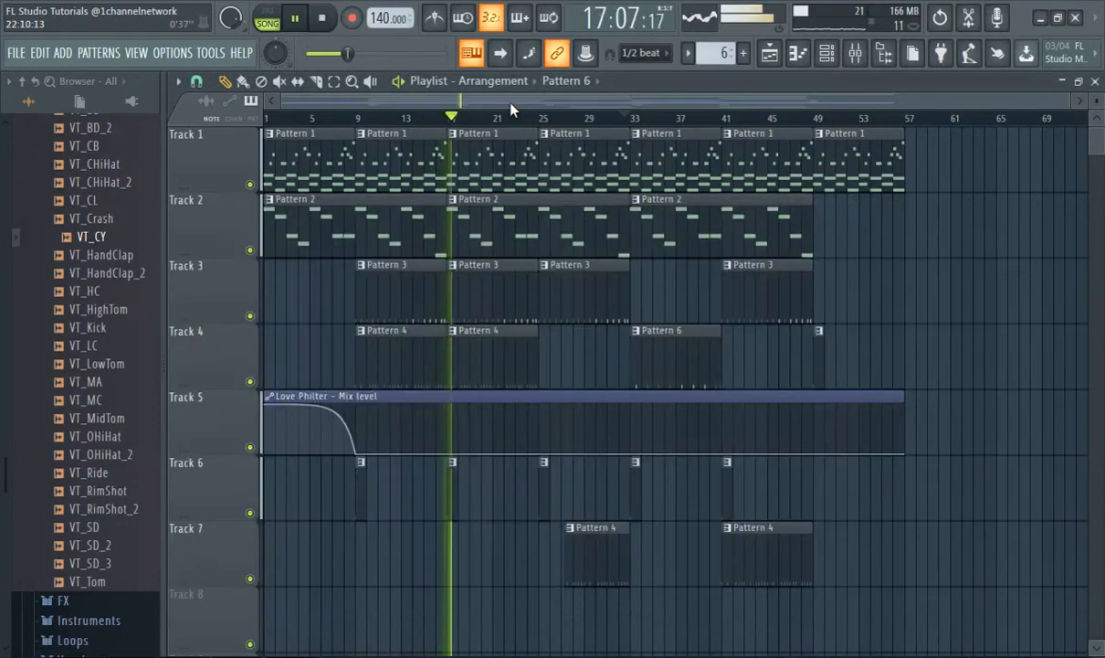
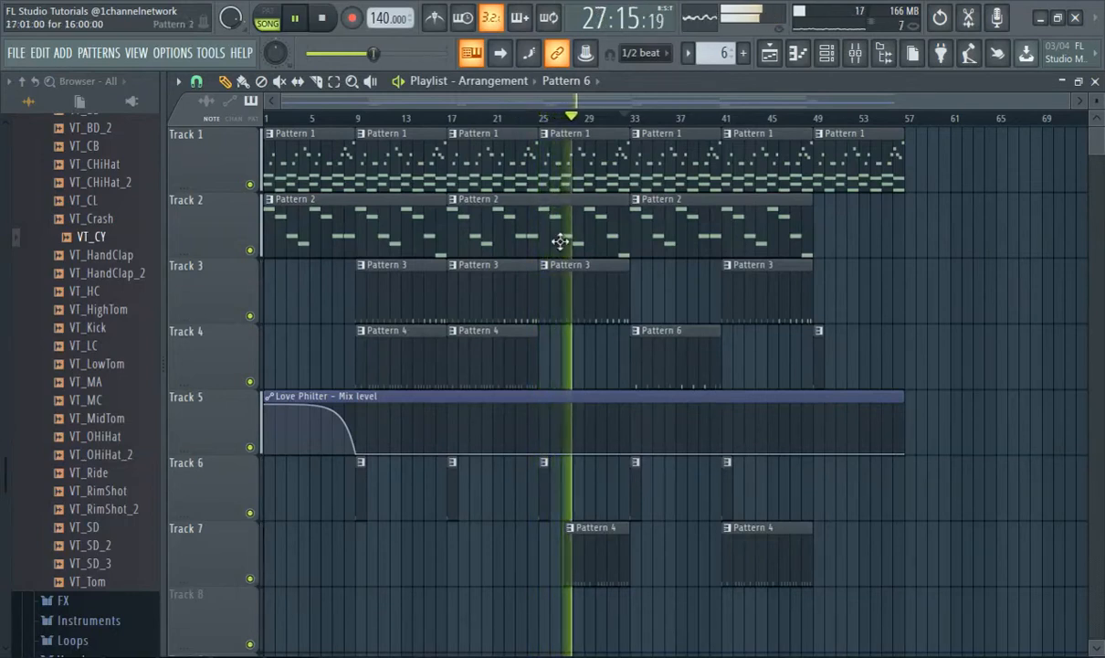
- Adjust the left edge of the first Pattern 4 clip on Track 7 so it starts at 27:03:00
scroll(609, 540, "up", 5)
left_click_drag(472, 559, 468, 560)
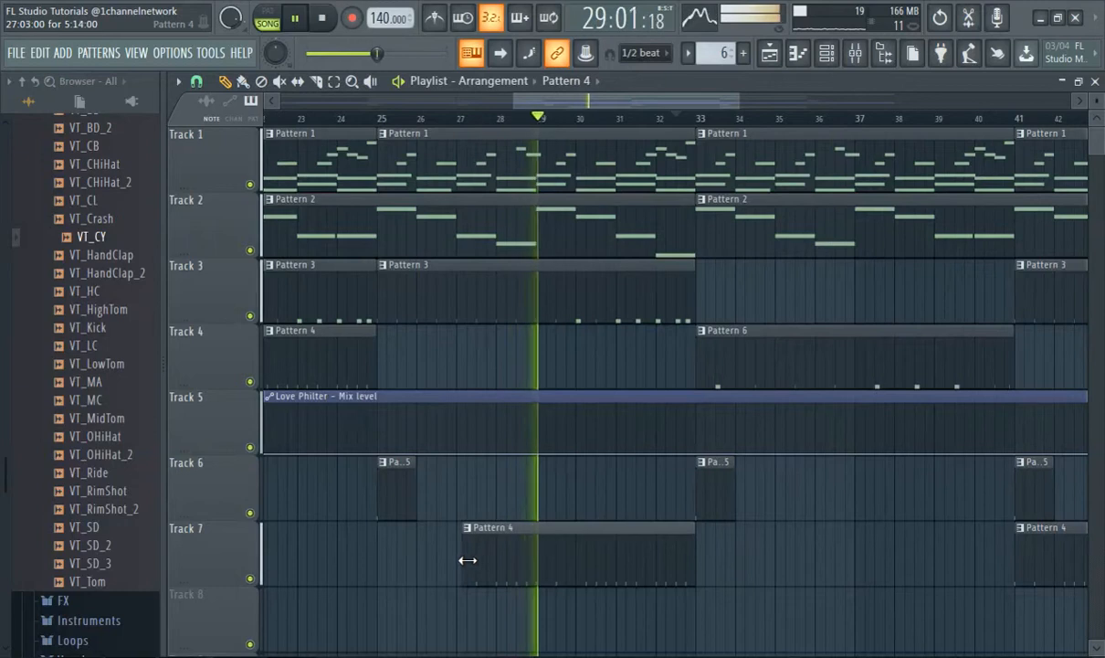
scroll(532, 458, "down", 4)
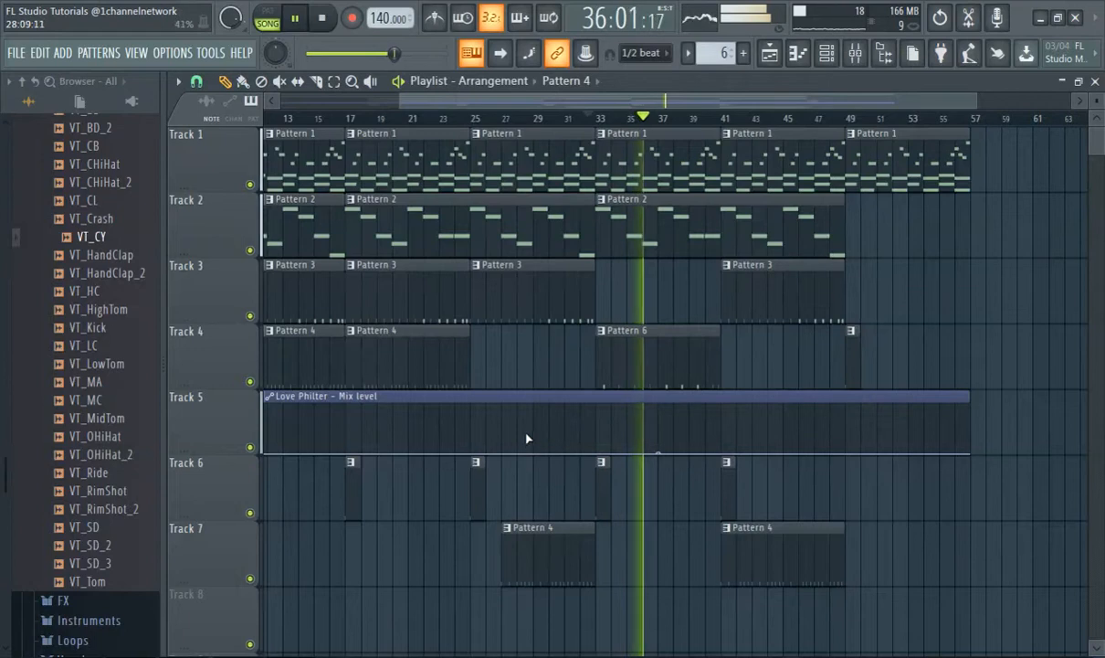
- Reduce the Fruity Convolver wet level on mixer track Insert 8 to about -35.4 dB, lower the track level slightly, and close the effect
left_click(854, 53)
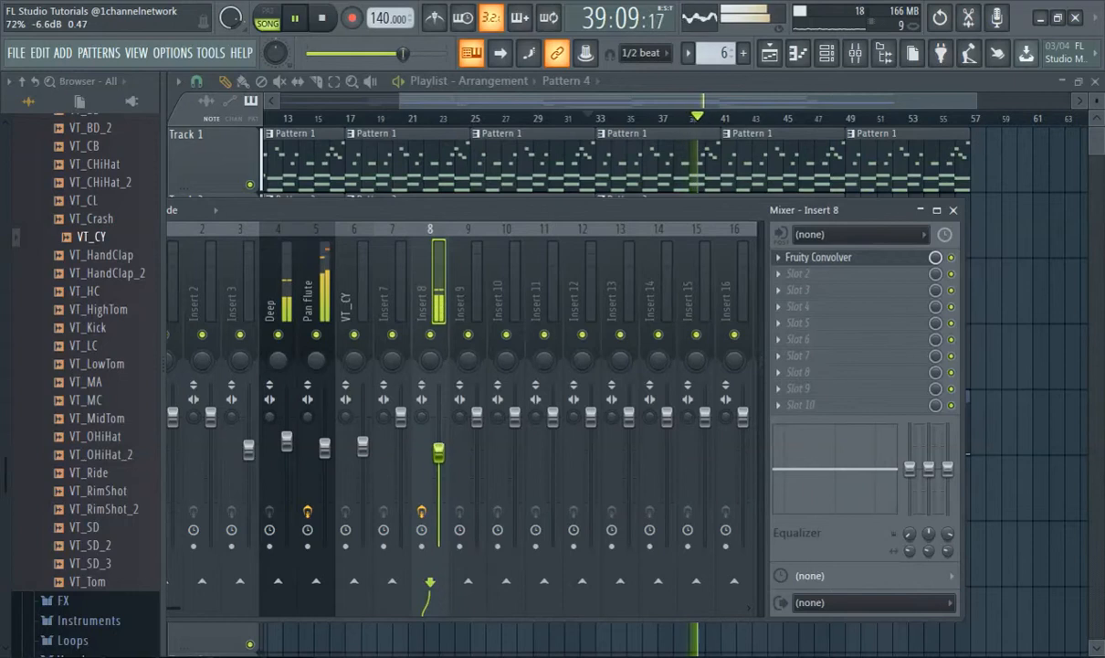
left_click(839, 259)
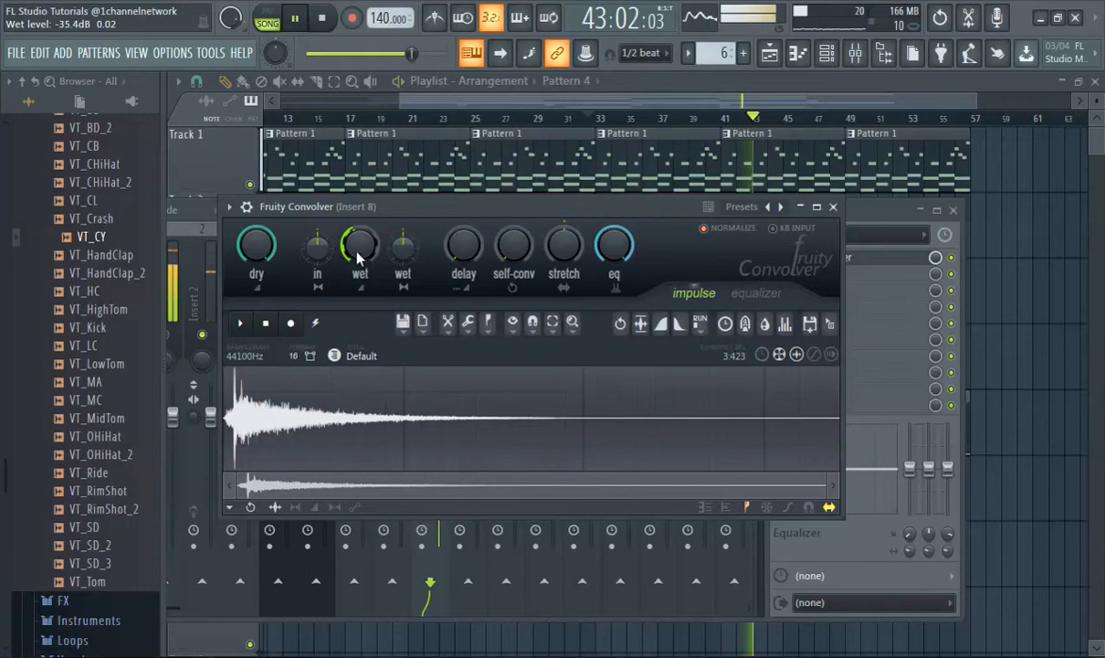
left_click_drag(465, 218, 454, 327)
left_click(667, 212)
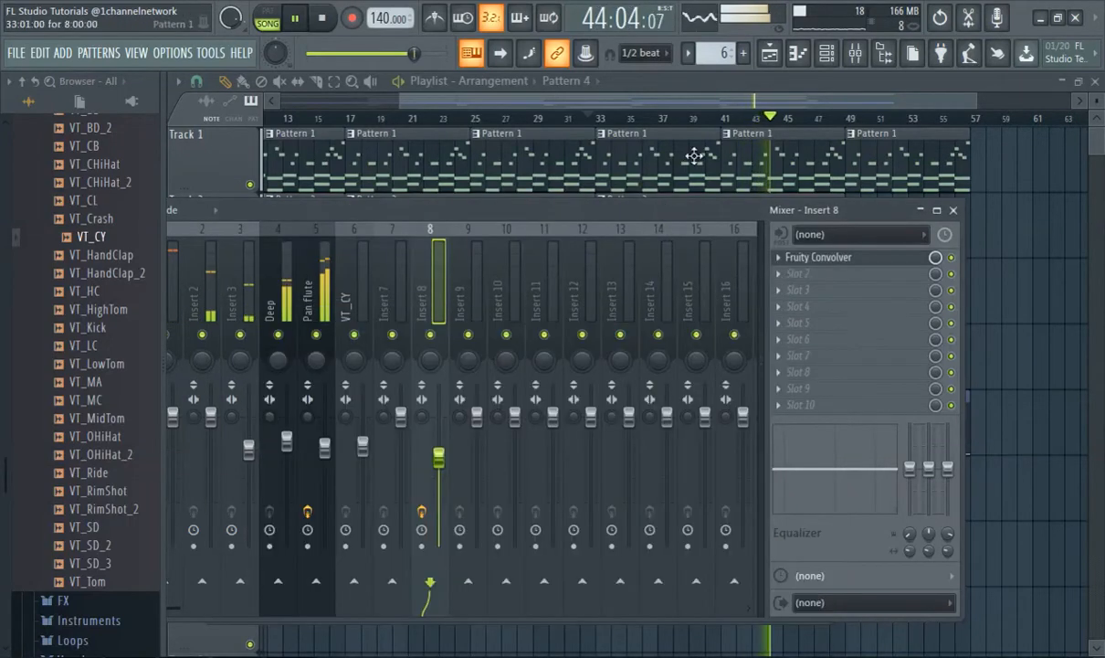
- Find and open the Legacy FX sample folder in the browser
left_click_drag(720, 102, 858, 121)
scroll(89, 457, "up", 8)
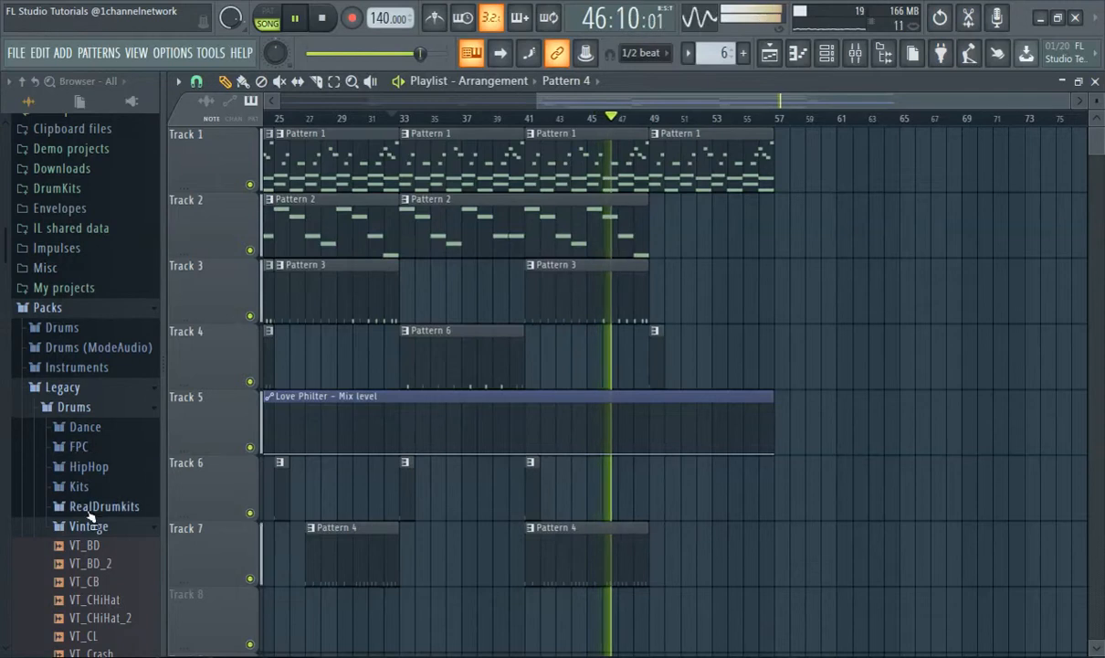
scroll(92, 523, "down", 5)
scroll(100, 399, "up", 4)
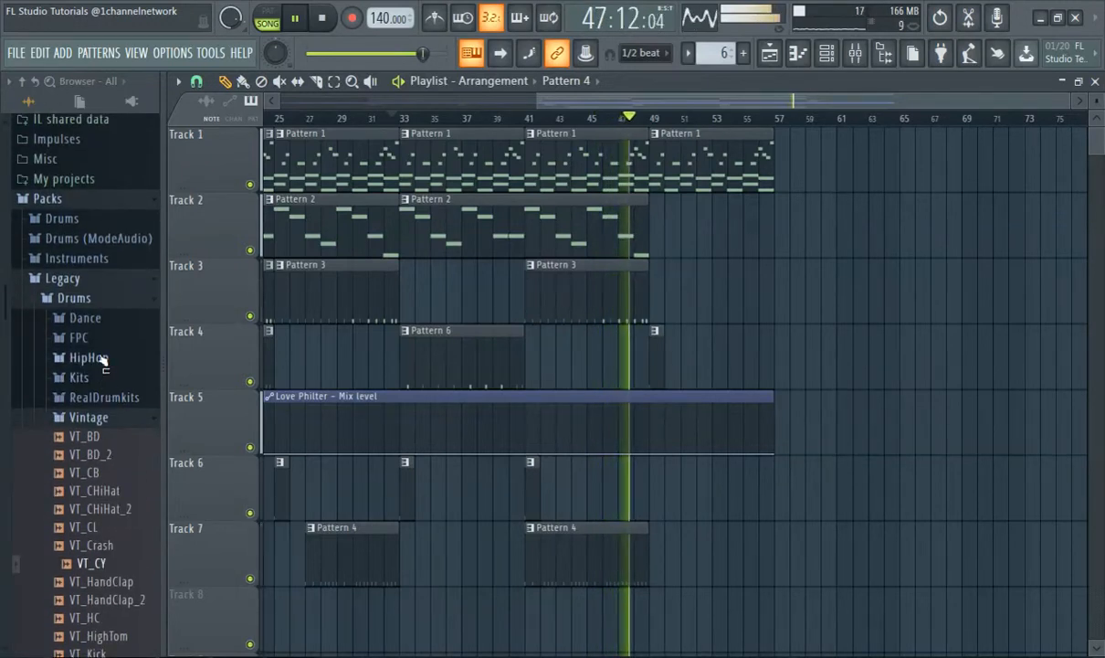
scroll(102, 365, "down", 8)
left_click(61, 383)
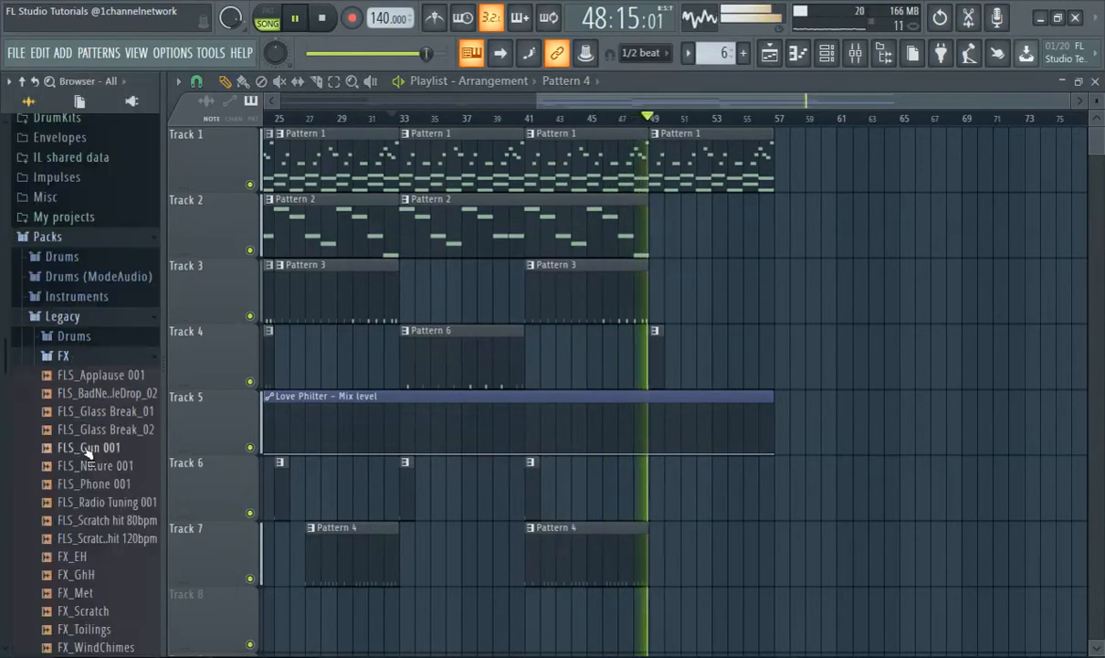
- Audition the Legacy FX samples, including FLS_Nature 001, FX_GhH, FX_Scratch, the glass breaks and FLS_Applause 001
left_click(89, 467)
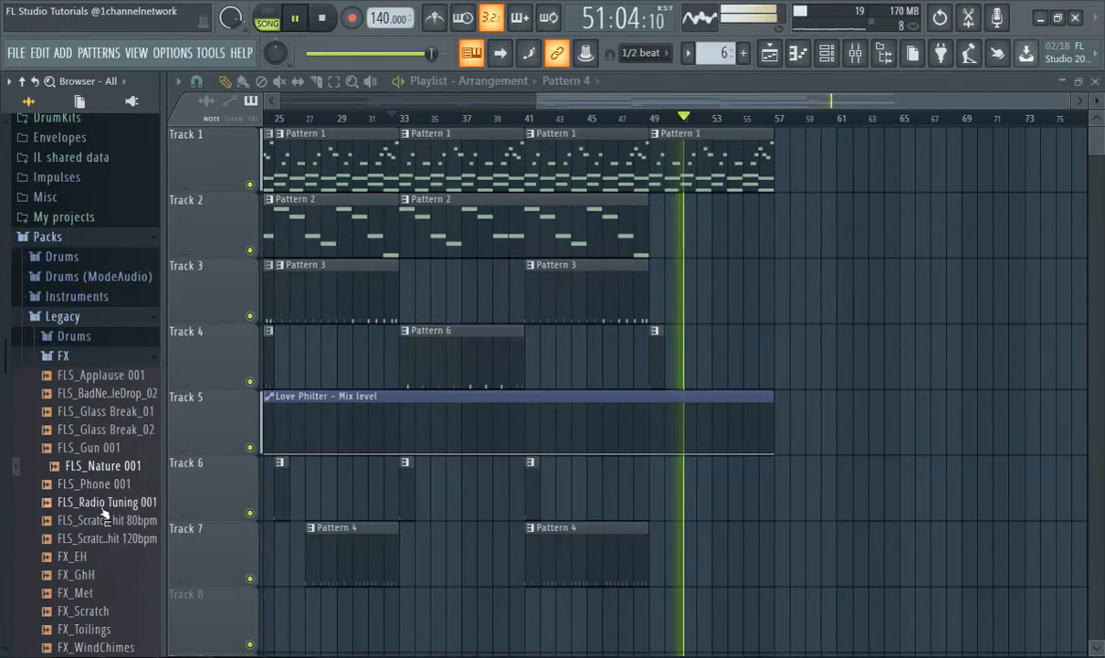
scroll(105, 516, "down", 4)
left_click(122, 466)
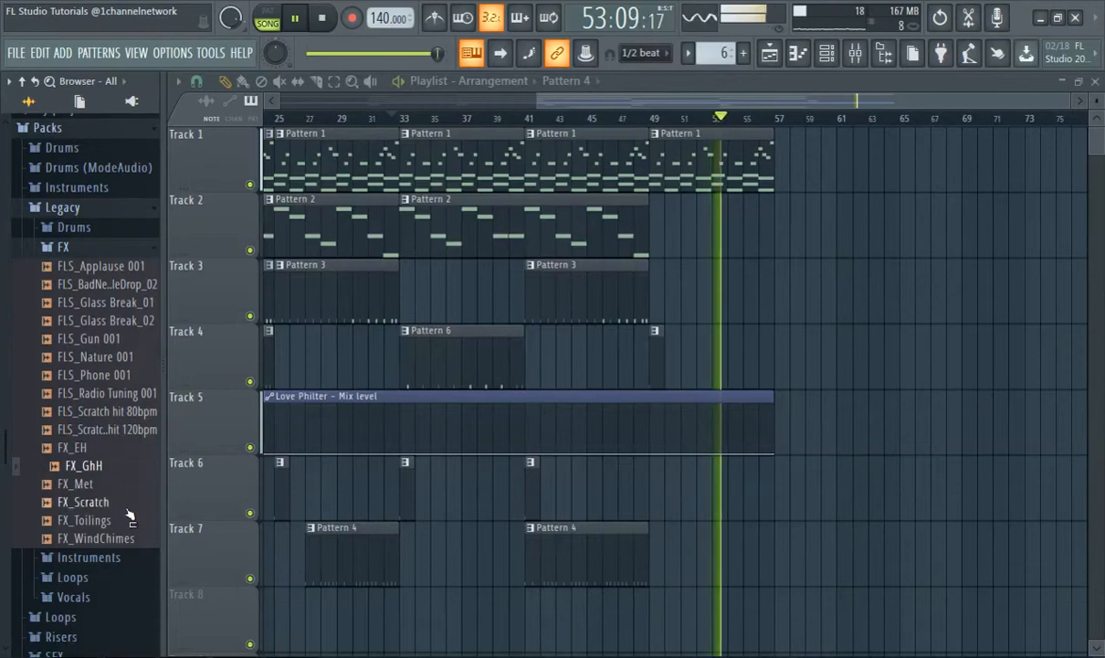
left_click(105, 430)
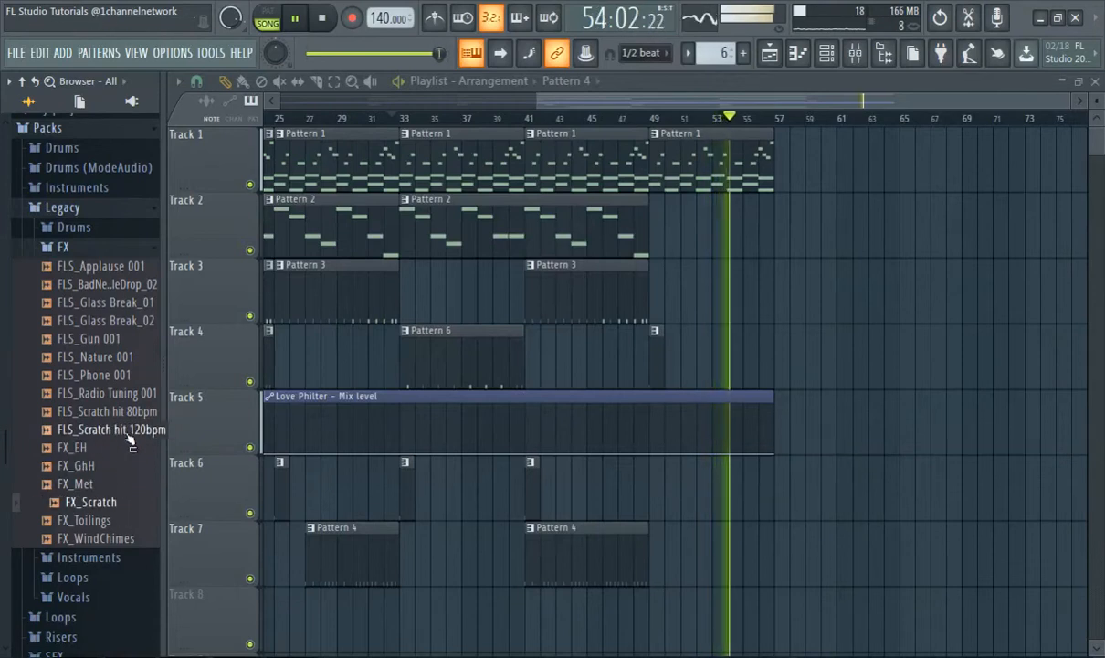
left_click(115, 305)
left_click(126, 322)
left_click(109, 284)
left_click(102, 266)
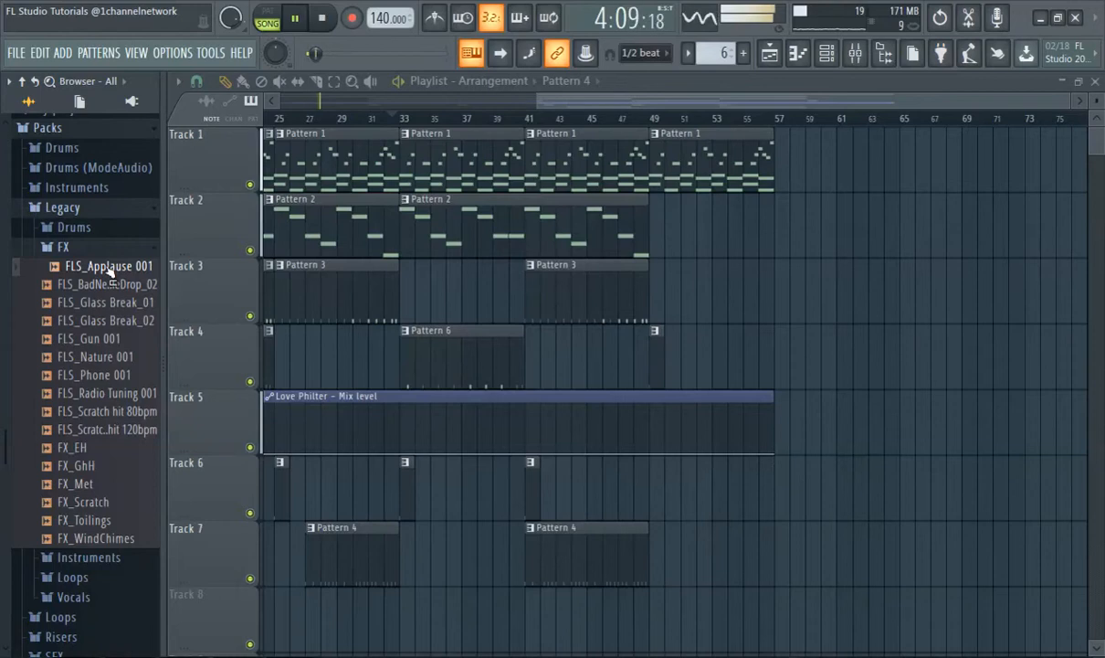
- Close the FX folder, open the Legacy Vocals folder, and restart playback from about bar 47
left_click(95, 252)
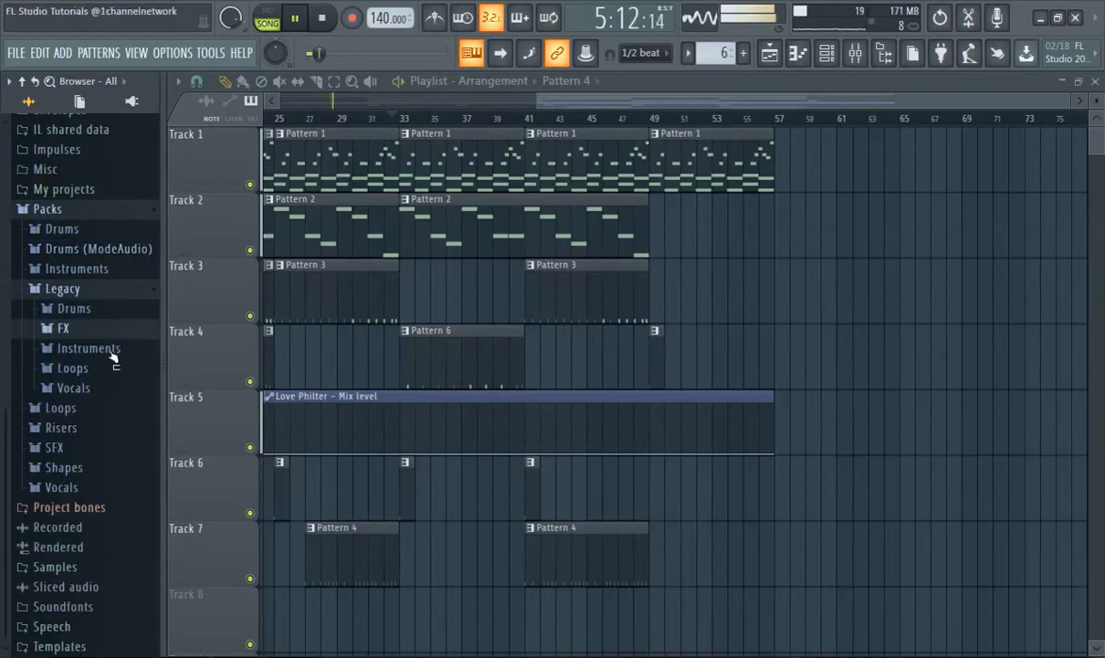
left_click(83, 386)
left_click(109, 459)
scroll(111, 447, "down", 4)
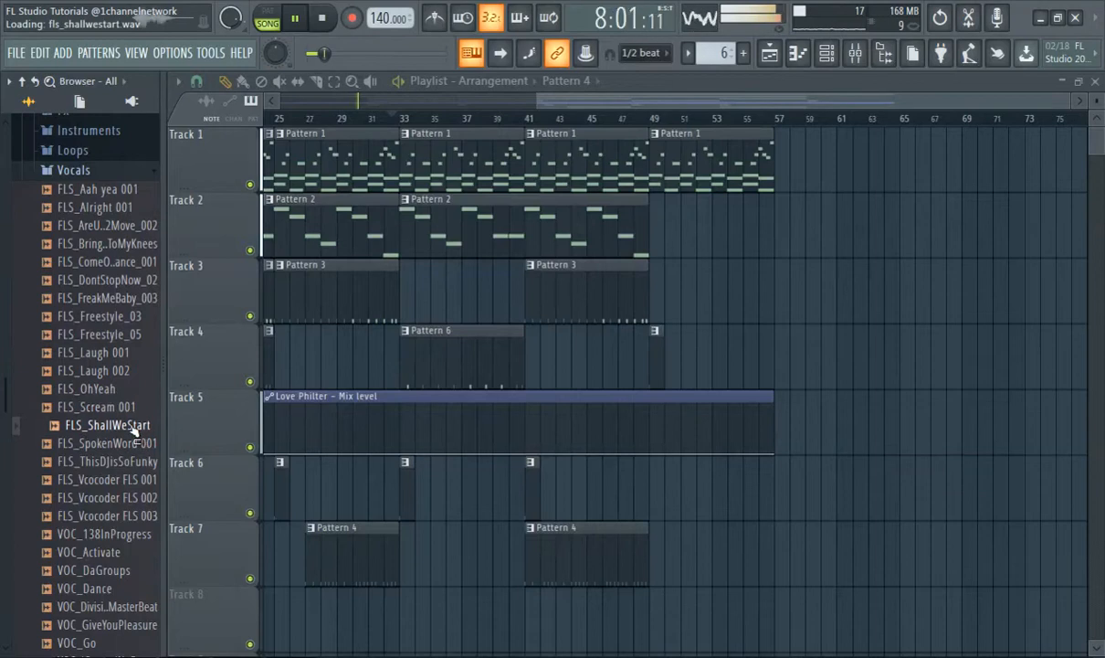
left_click(620, 120)
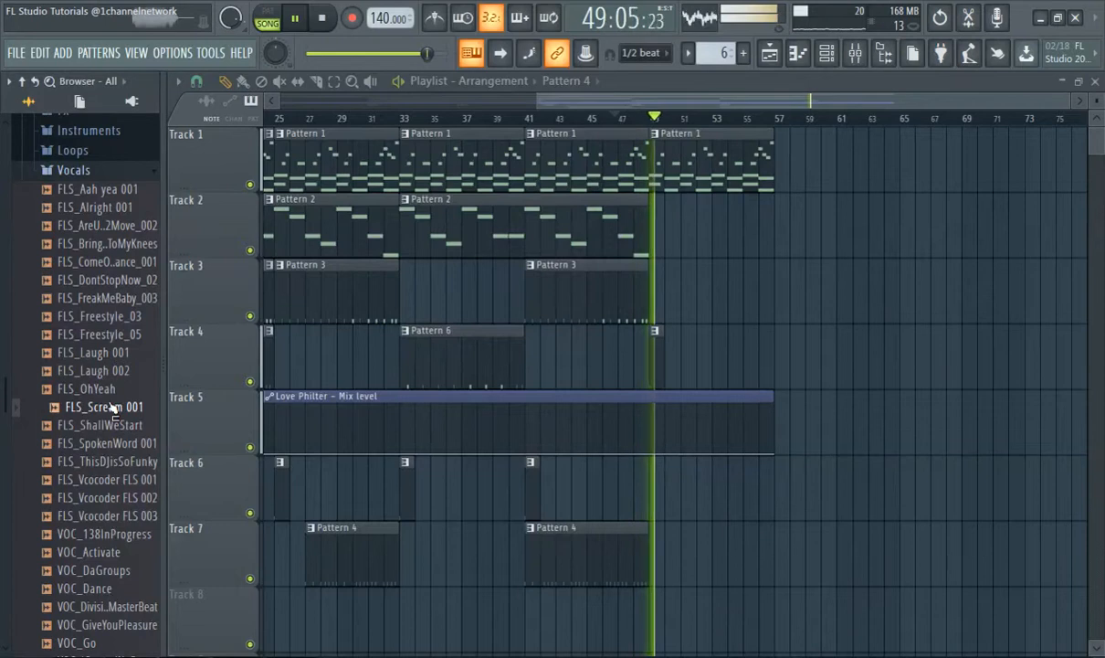
- Audition vocal samples against the track, including VOC_138InProgress, FLS_Freestyle_05, FLS_Laugh 001, FLS_OhYeah, FLS_ShallWeStart and FLS_Scream 001
left_click(89, 537)
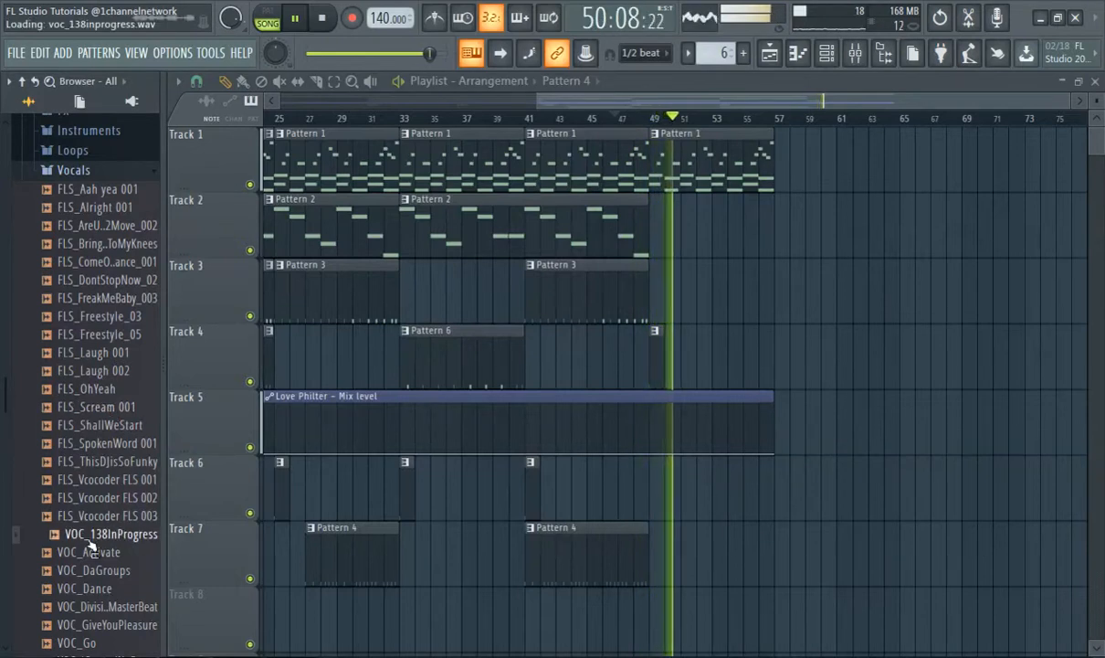
left_click(128, 354)
left_click(112, 338)
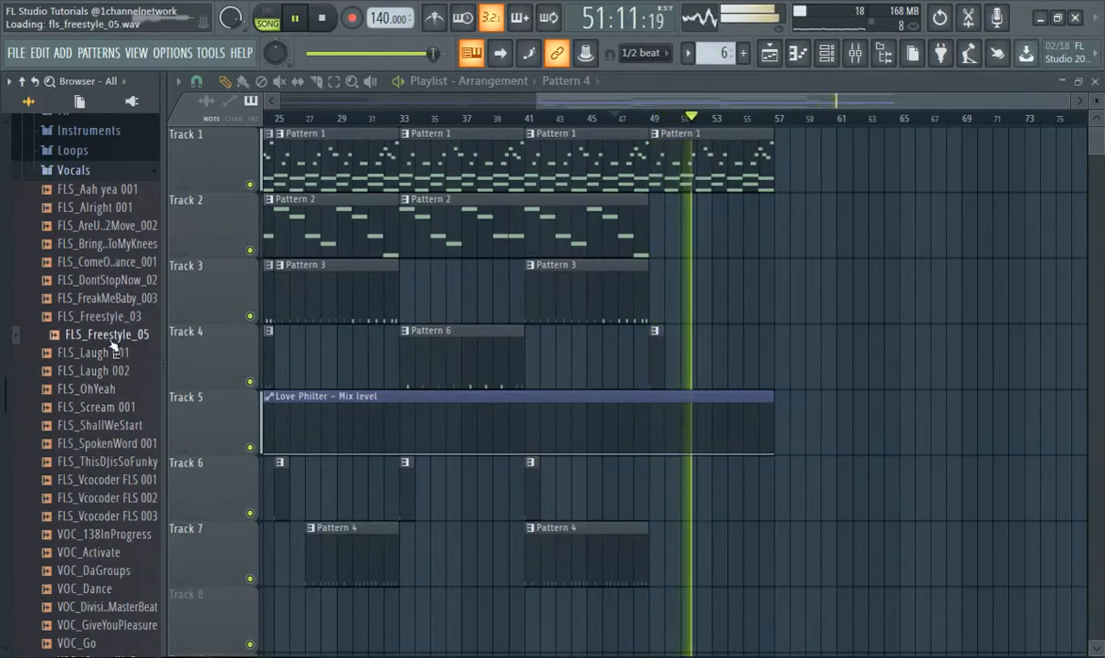
left_click(96, 354)
left_click(92, 390)
left_click(105, 425)
left_click(122, 409)
- Place FLS_Scream 001 on Track 6 at bar 49 and VOC_138InProgress on Track 7 at bar 50, and replay from just before them
left_click_drag(121, 410, 685, 489)
left_click_drag(105, 534, 734, 573)
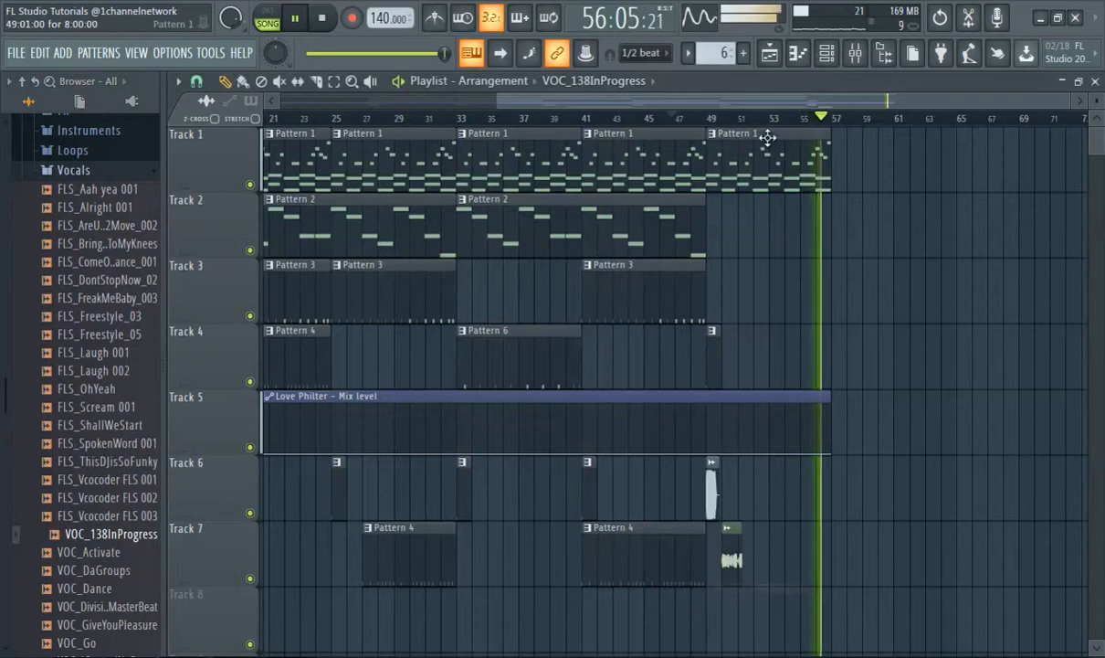
left_click(696, 117)
left_click_drag(562, 95, 646, 119)
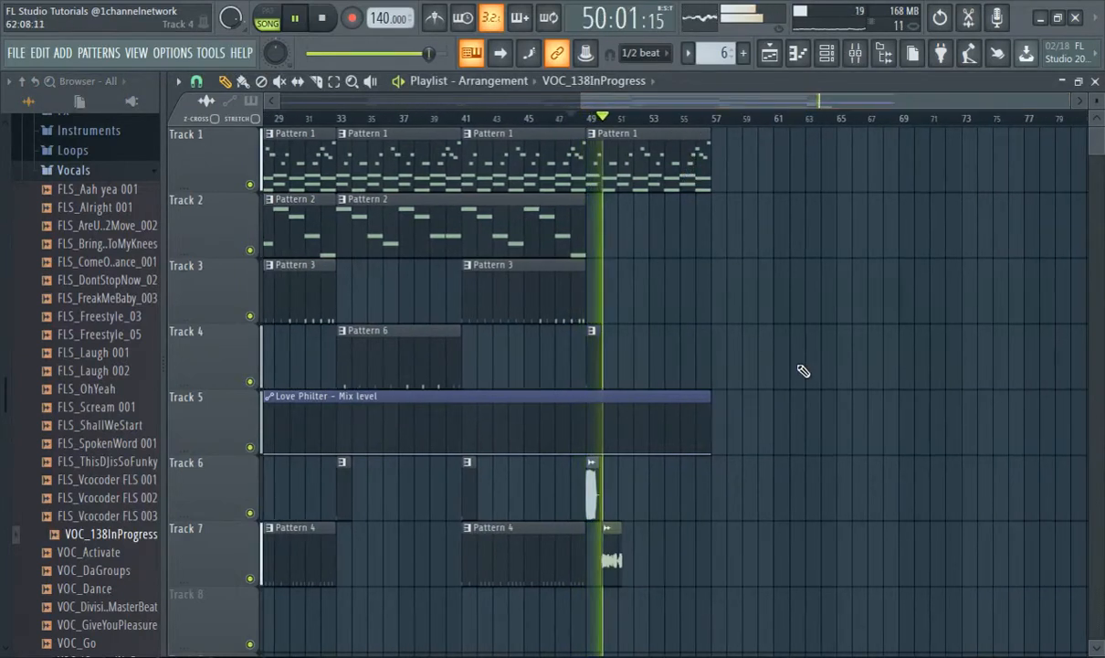
- Audition the VOC_DaGroups vocal and place it on Track 6 at bar 51
scroll(595, 459, "up", 5)
left_click(99, 570)
left_click_drag(96, 570, 621, 498)
- Audition more vocals, add FLS_ThisDJisSoFunky to Track 7, and position it so it ends at about bar 57
left_click(98, 606)
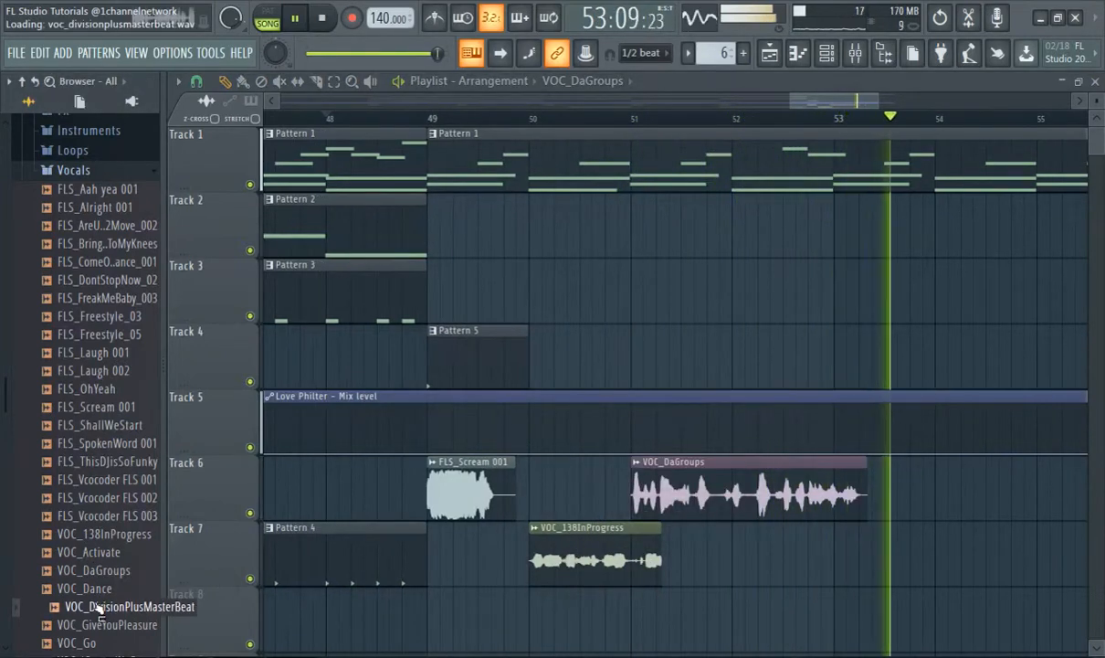
left_click(77, 625)
left_click(71, 642)
left_click_drag(110, 461, 872, 537)
scroll(869, 500, "down", 3)
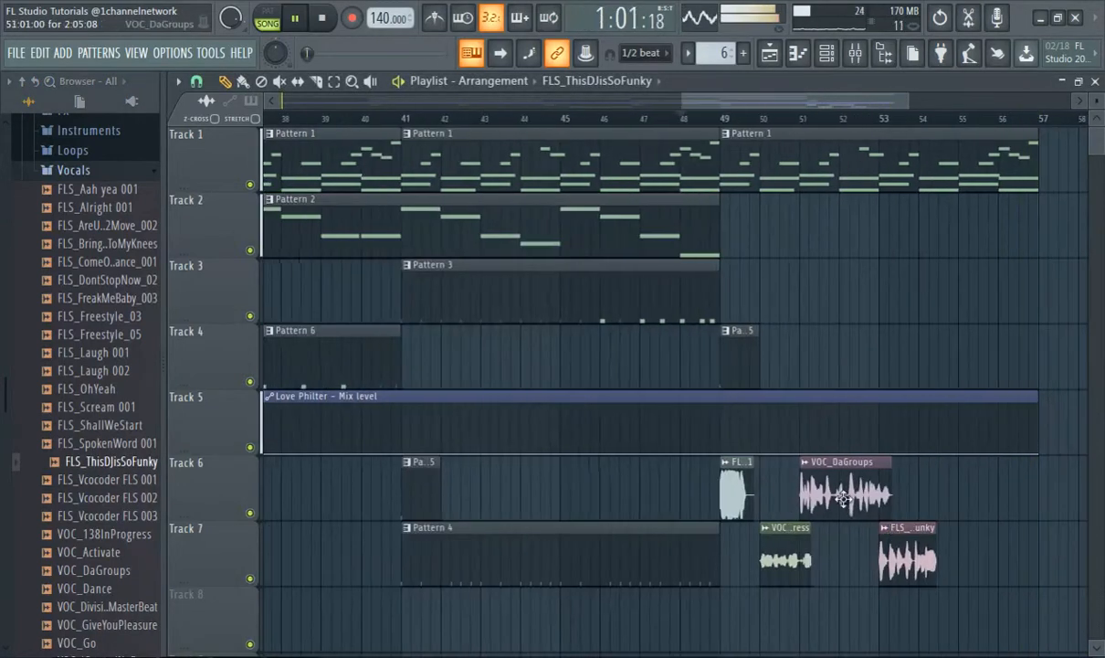
left_click_drag(914, 564, 1007, 565)
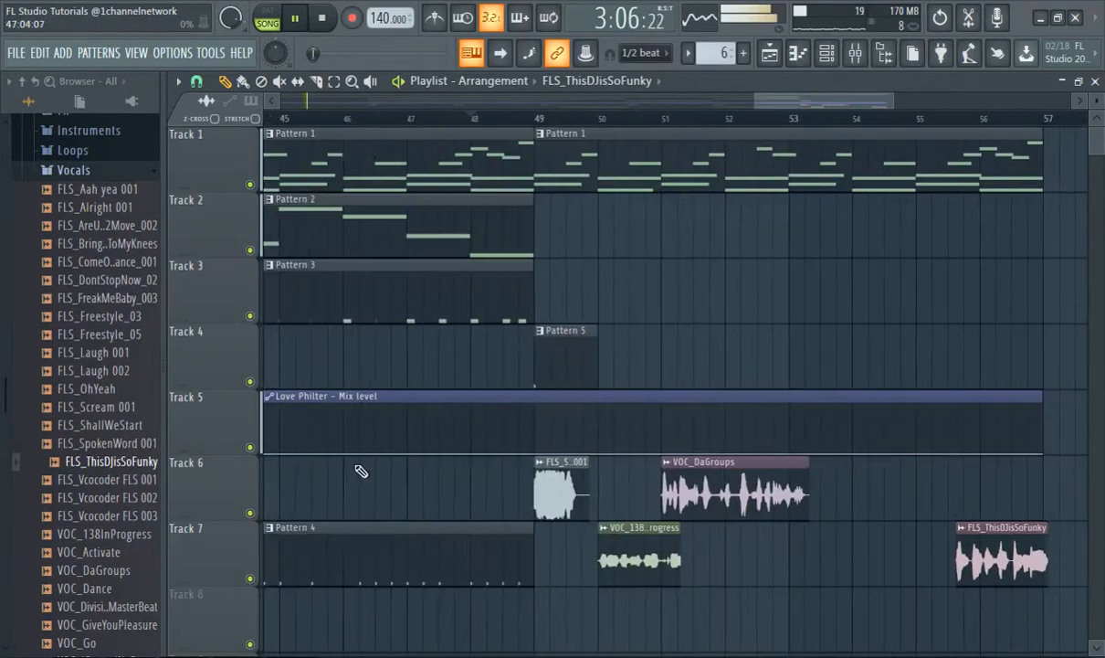
- Place FLS_OhYeah on Track 7 at bar 53 and FLS_Alright 001 on Track 4 at bar 54
left_click(118, 441)
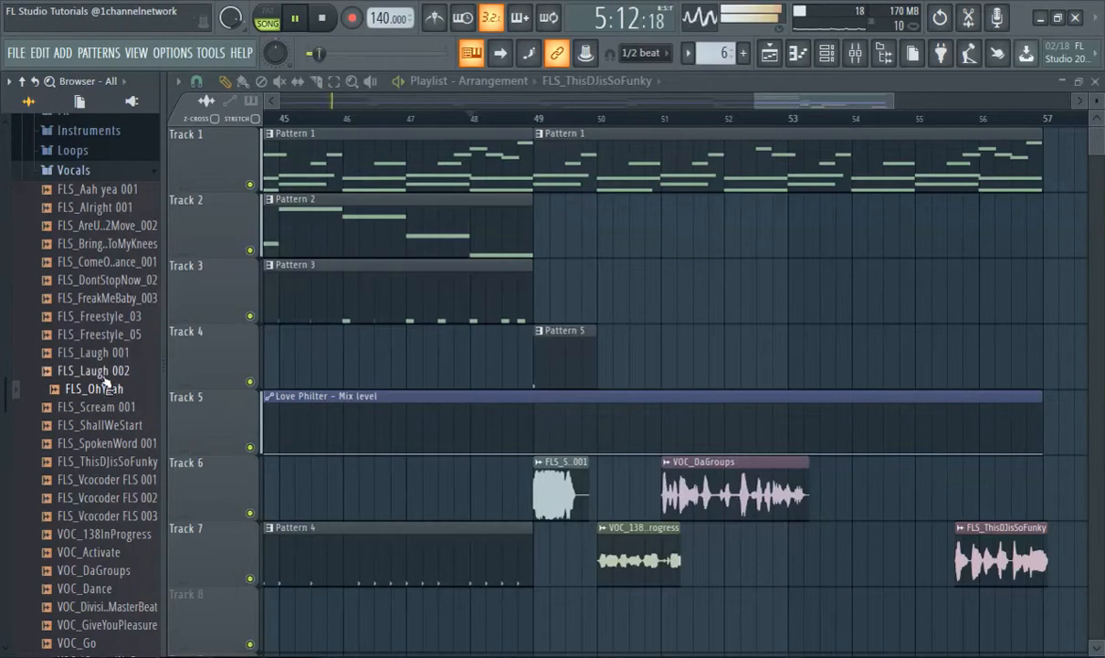
left_click_drag(111, 391, 793, 545)
left_click_drag(793, 546, 793, 545)
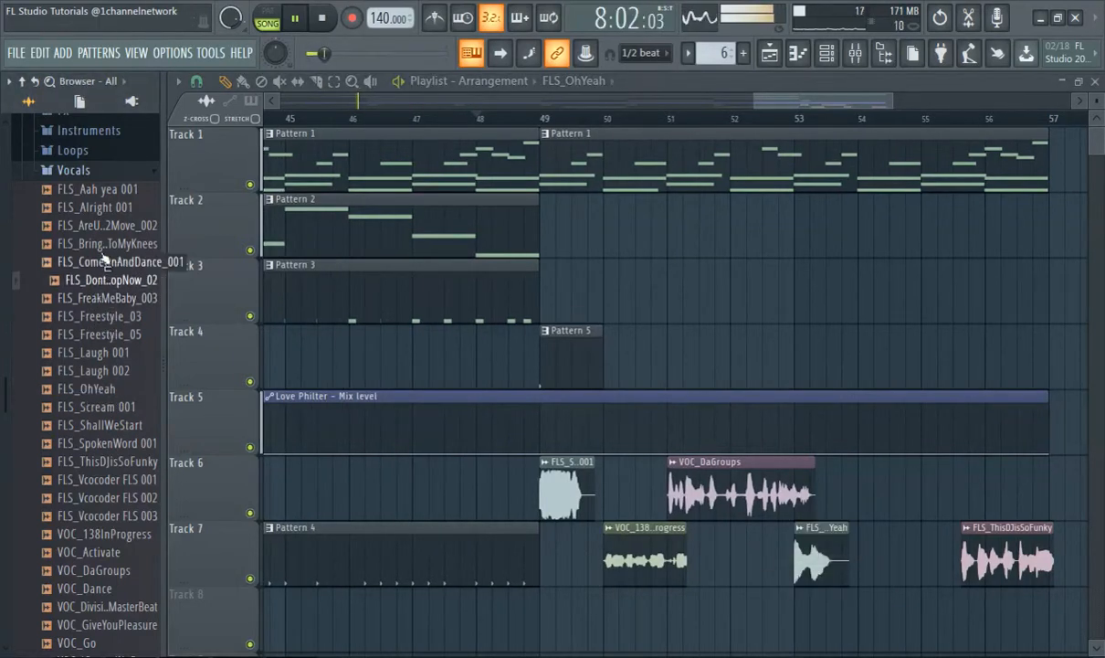
left_click_drag(102, 216, 863, 374)
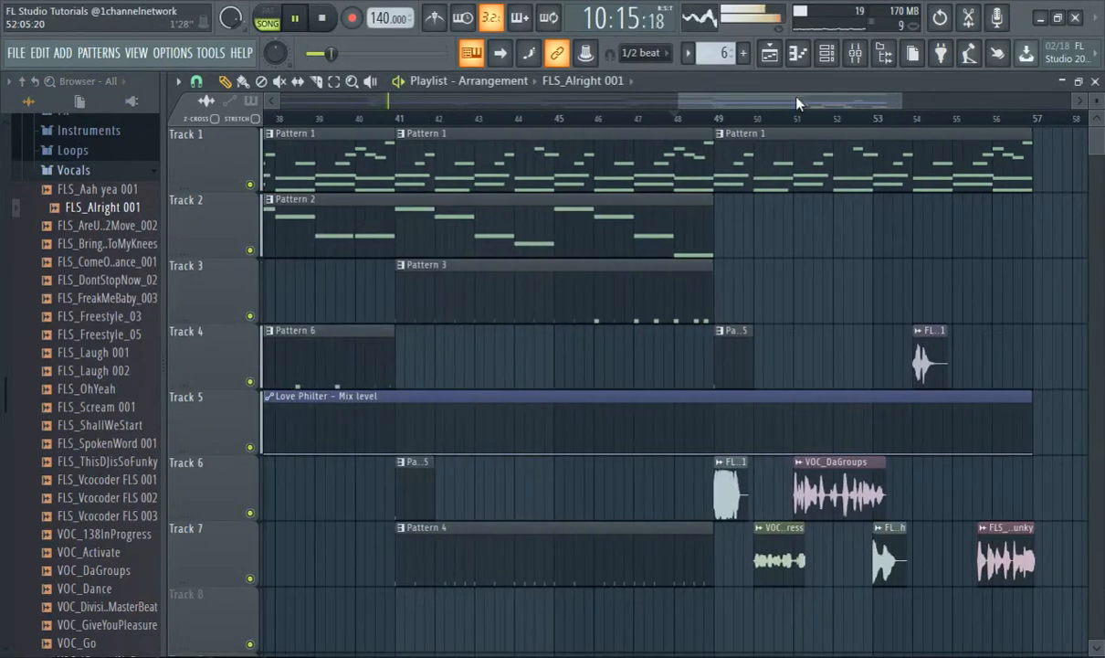
- Play back the vocal section up to bar 57 and check the timing of the placed clips
left_click_drag(797, 99, 935, 102)
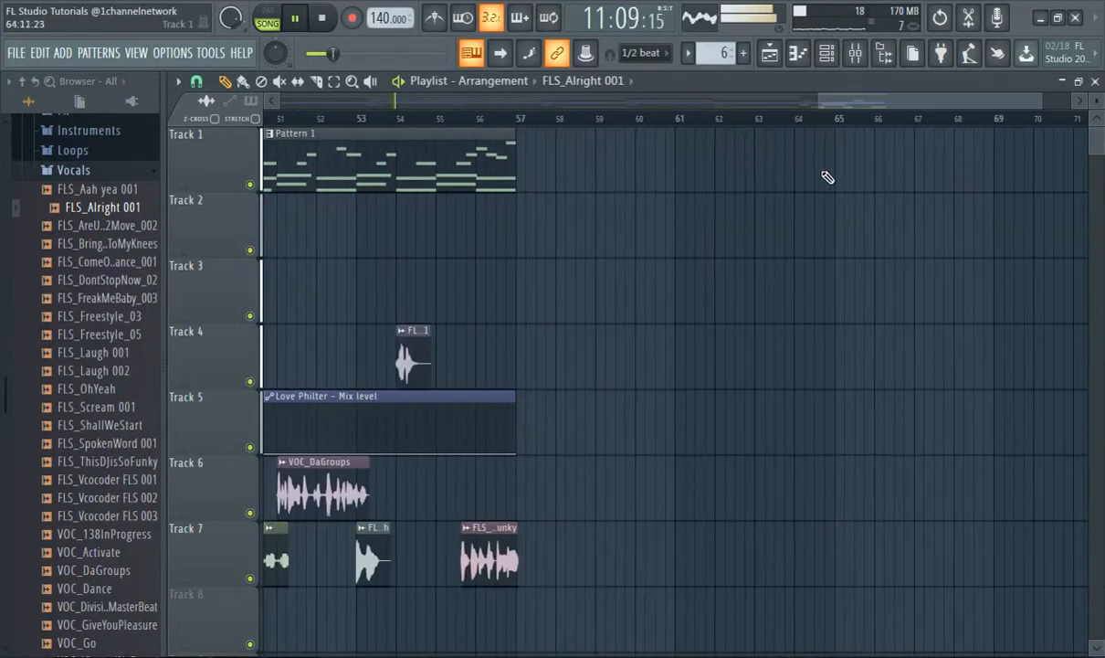
scroll(855, 159, "down", 2)
left_click(424, 119)
scroll(616, 246, "up", 4)
scroll(372, 403, "down", 2)
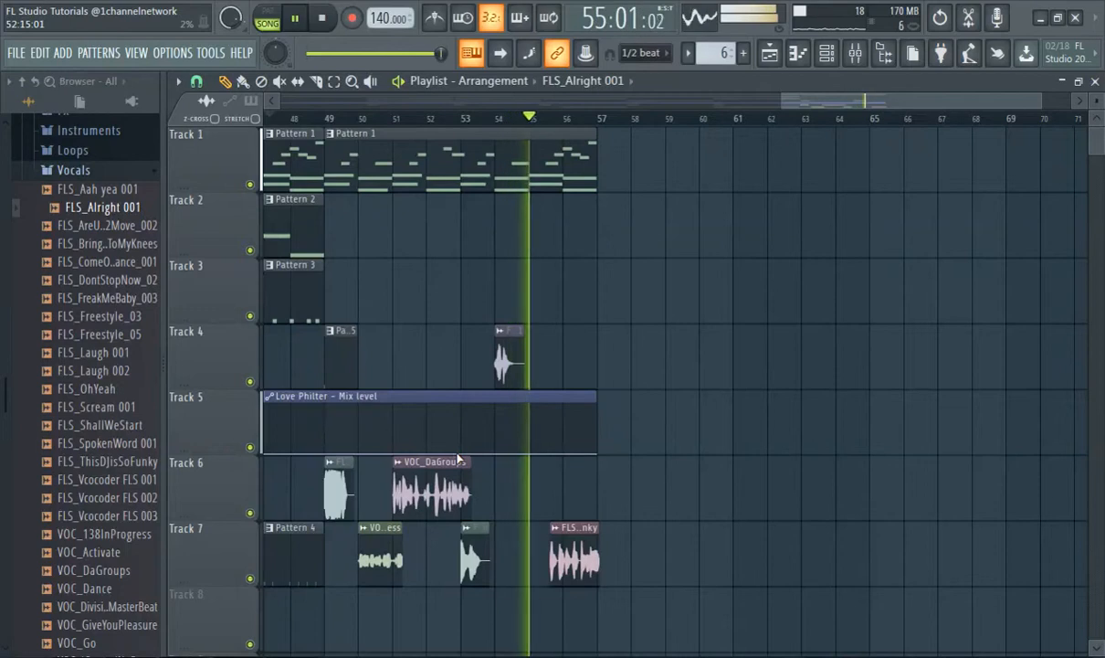
scroll(614, 475, "up", 4)
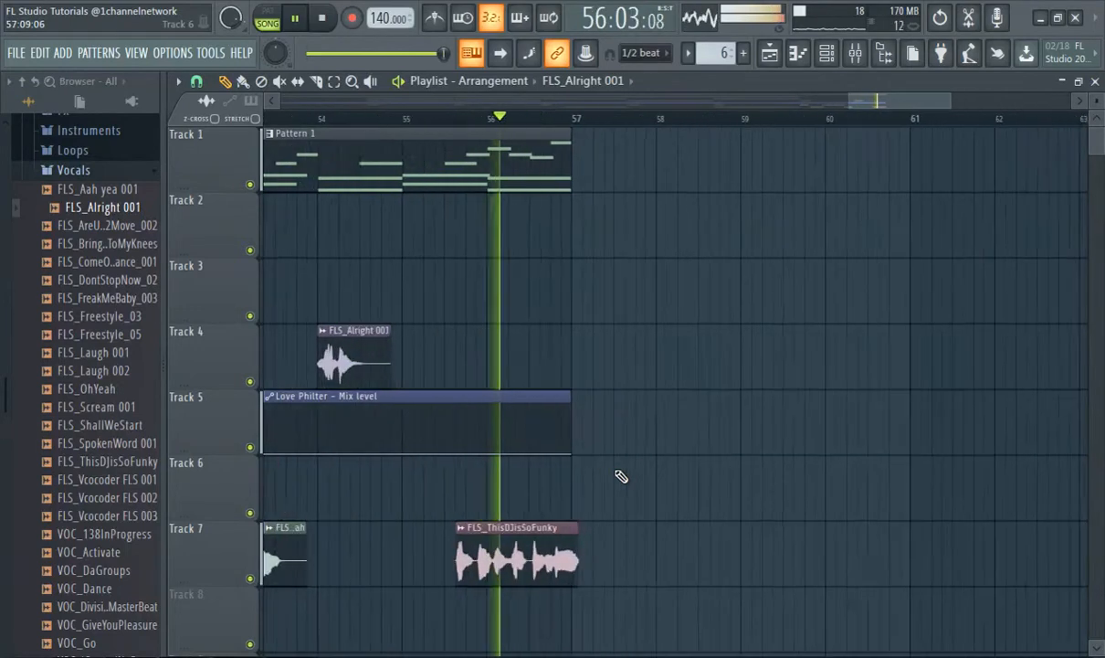
scroll(548, 182, "down", 4)
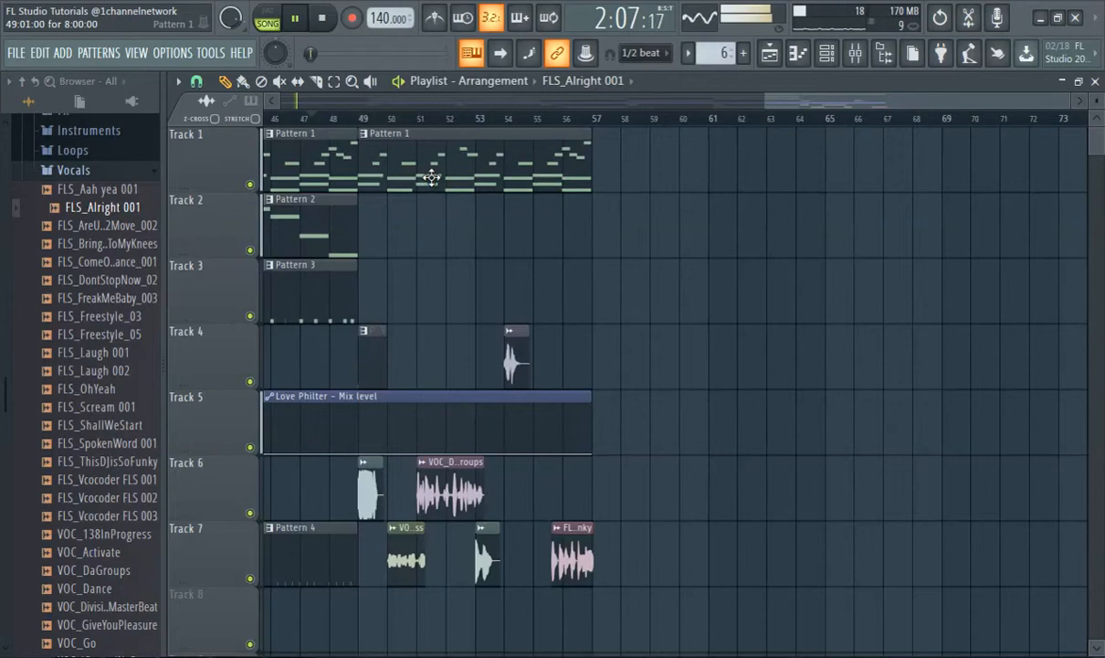
- Add a Pattern 1 clip on Track 1 and a Pattern 2 clip on Track 2, both starting at bar 57
left_click(605, 182)
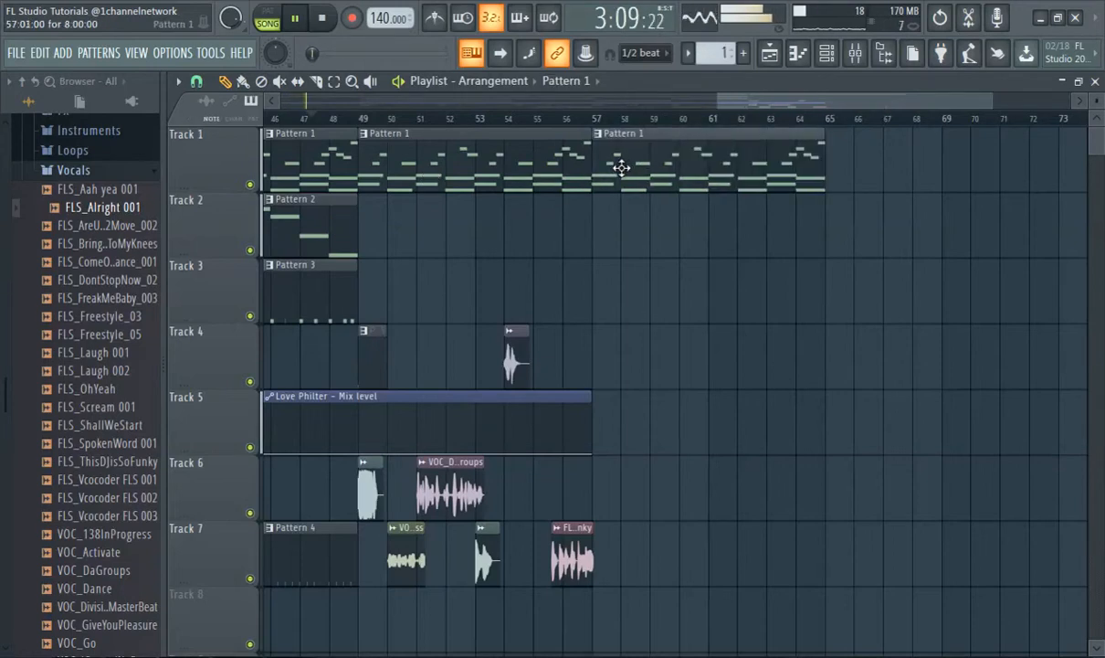
left_click(601, 221)
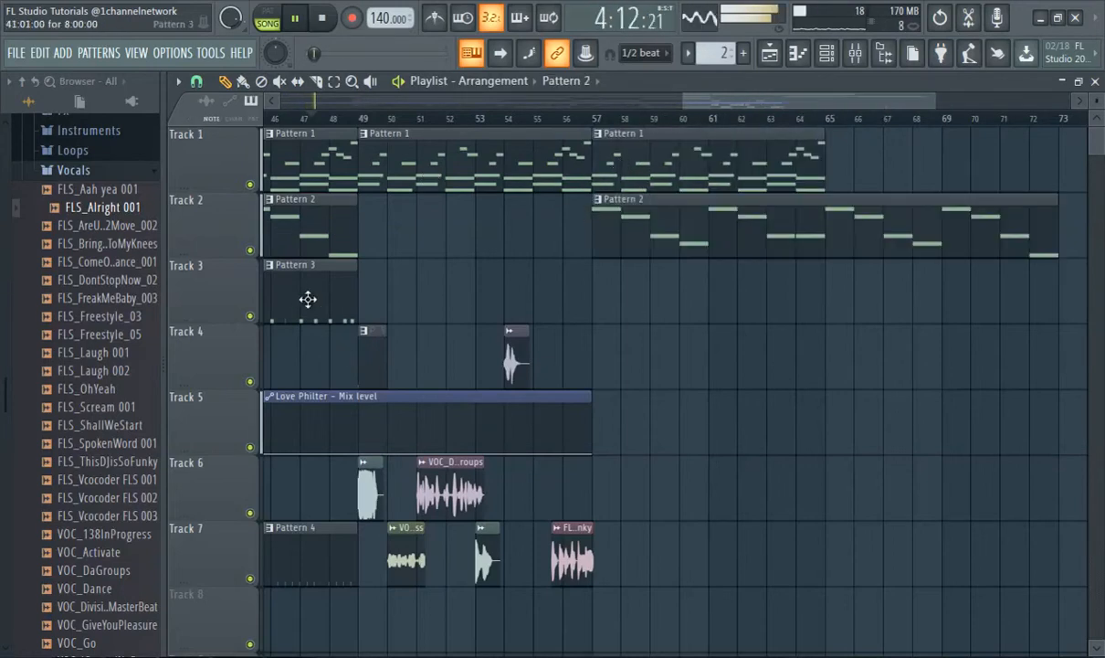
- Add another Pattern 4 clip and position it on Track 6 at about bar 57
scroll(559, 345, "down", 5)
scroll(466, 320, "up", 4)
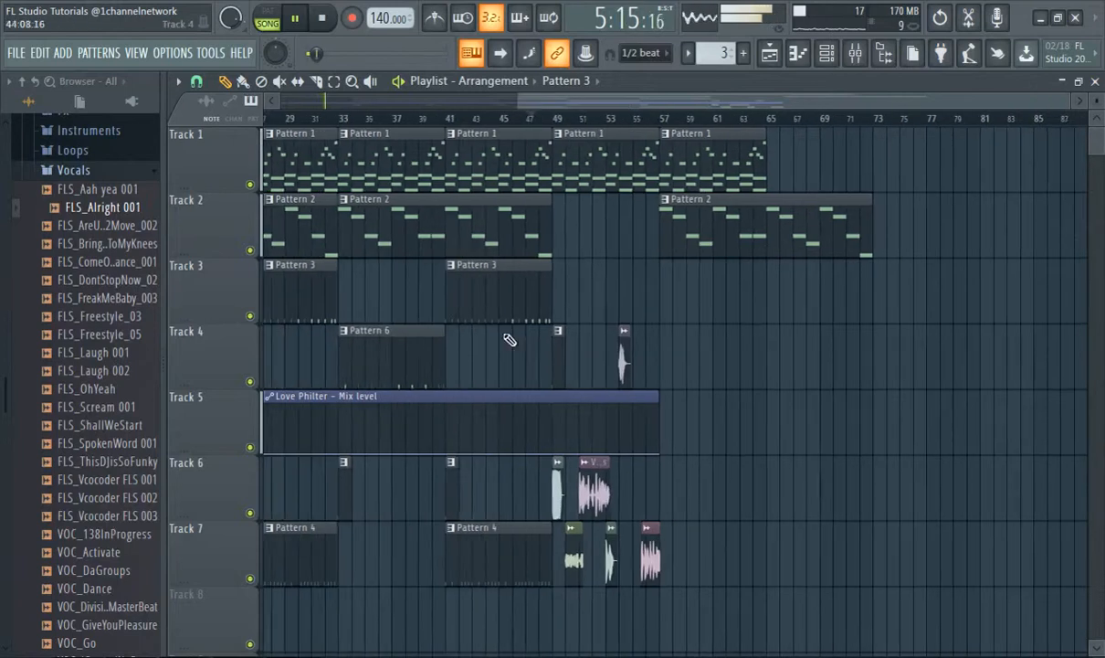
left_click(774, 540)
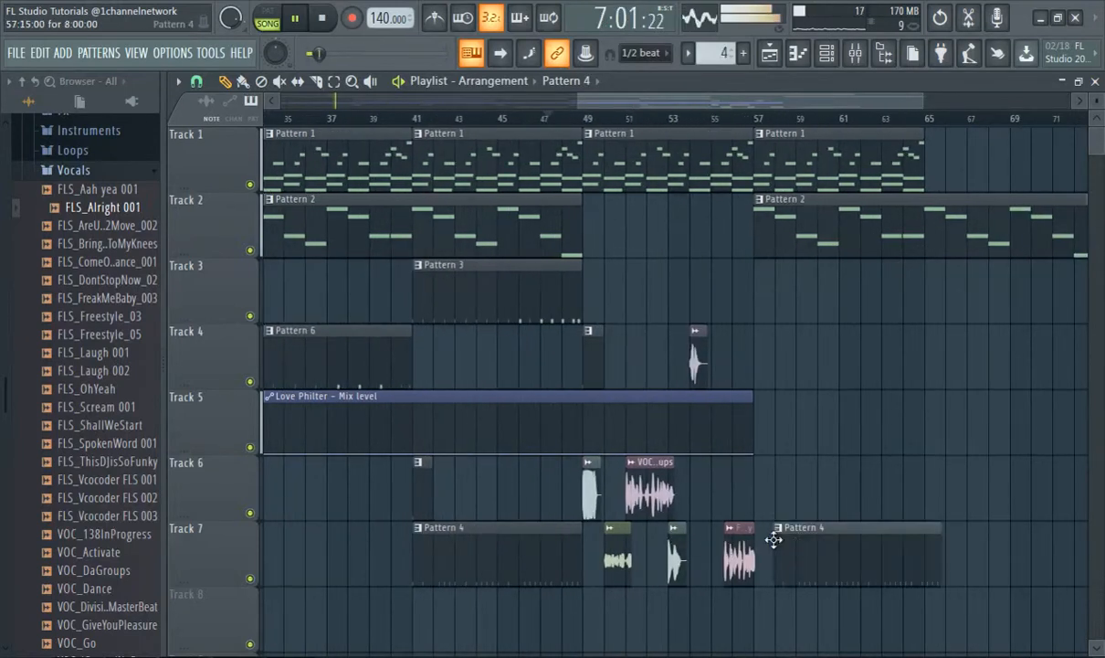
left_click_drag(781, 549, 782, 473)
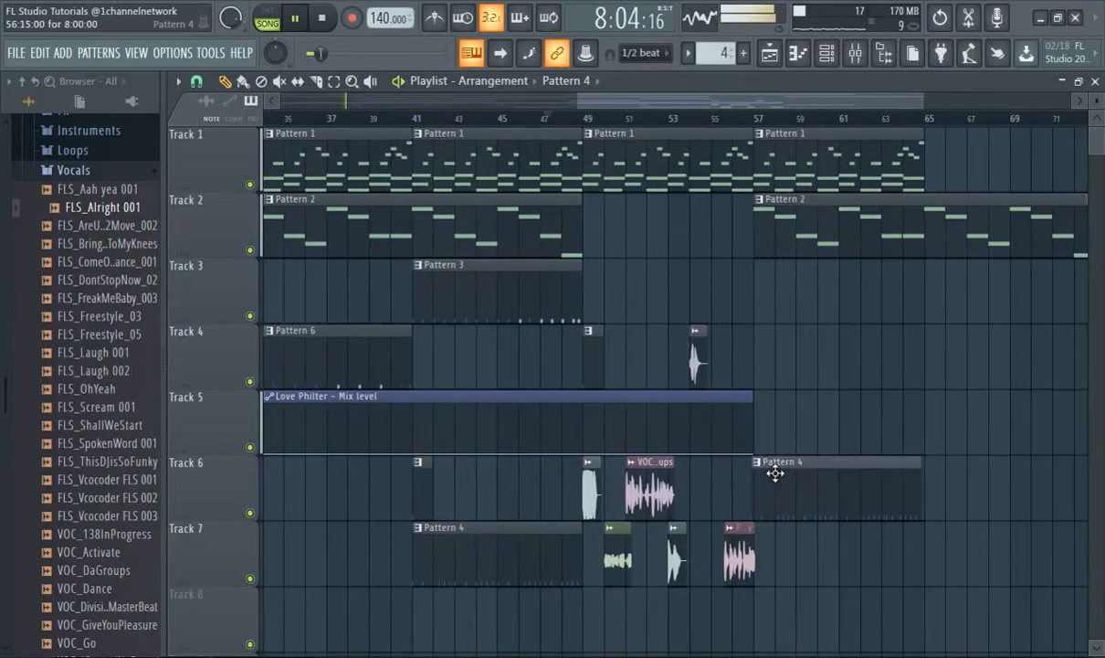
- Play back the transition into bar 57 and shorten the new Pattern 2 clip on Track 2 to end at bar 65
left_click(704, 120)
scroll(810, 195, "up", 4)
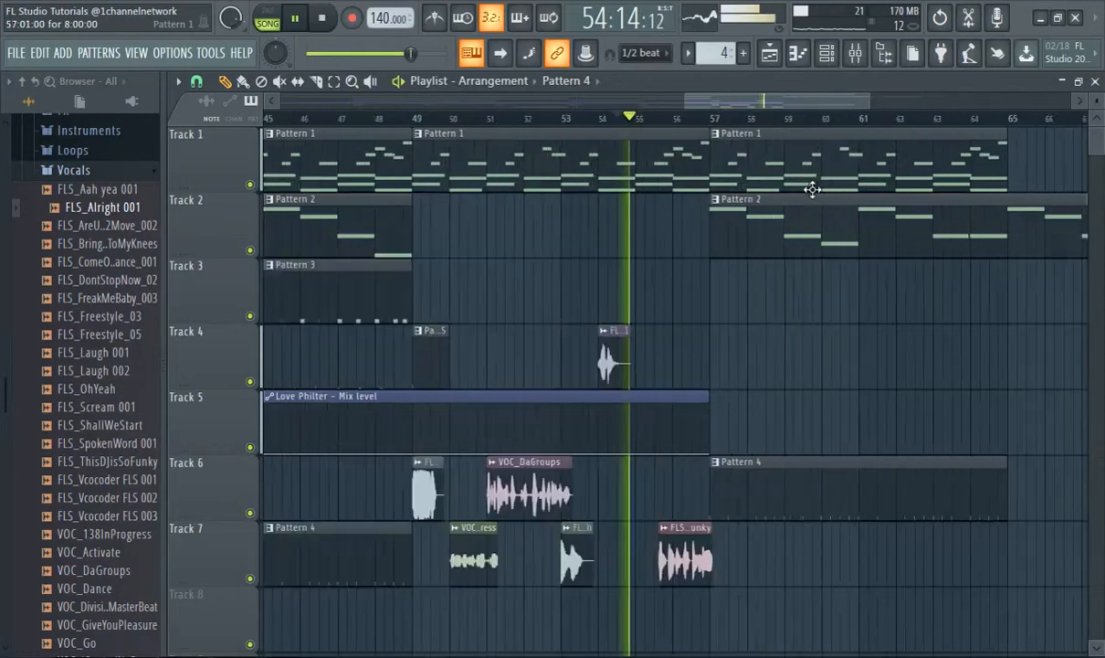
scroll(813, 195, "down", 3)
scroll(813, 195, "up", 5)
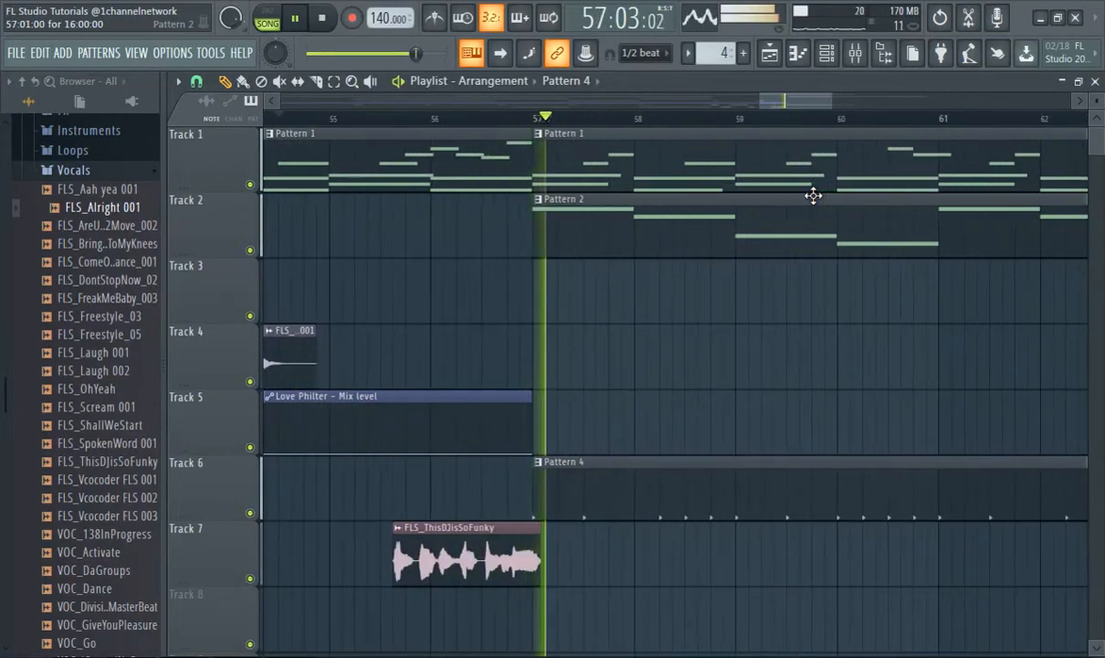
scroll(811, 195, "down", 5)
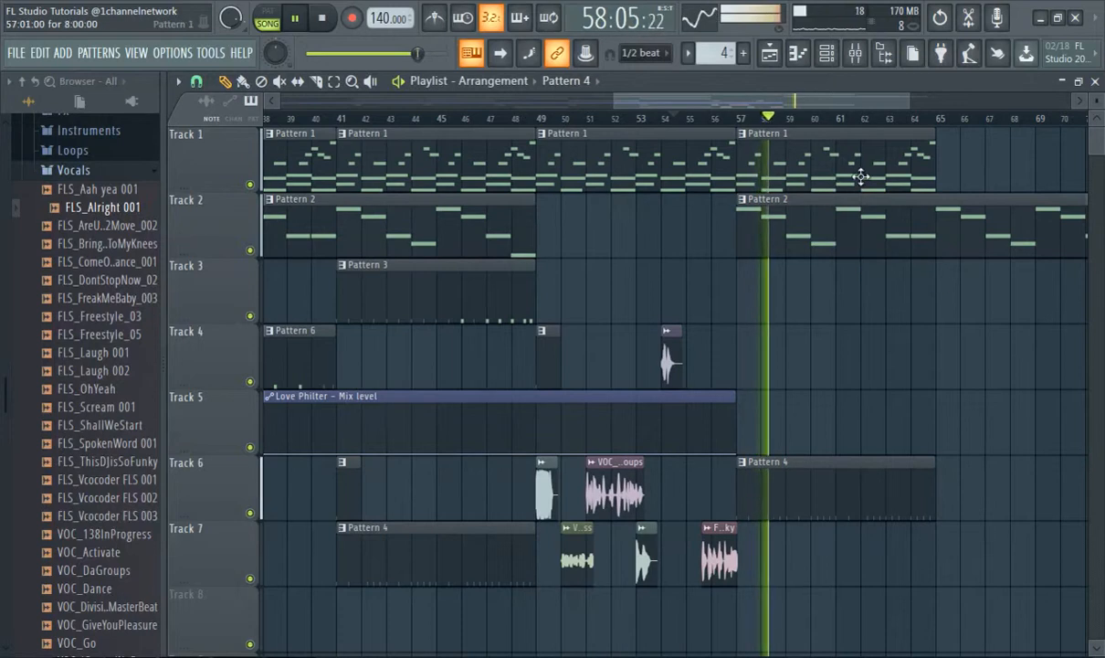
left_click_drag(840, 101, 935, 101)
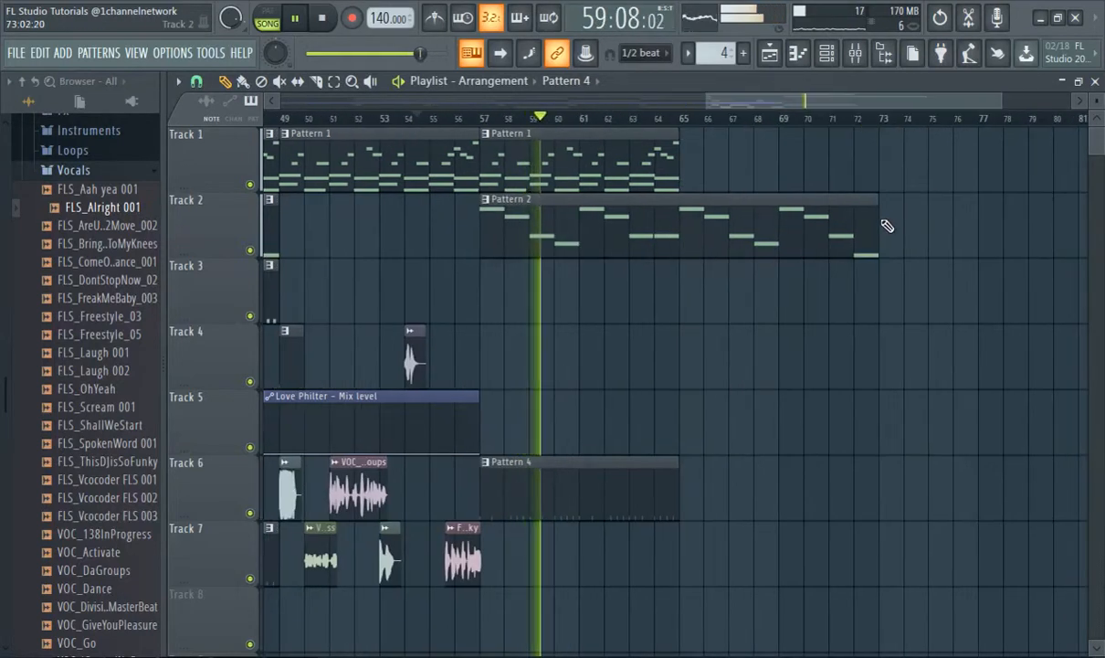
left_click_drag(879, 234, 679, 235)
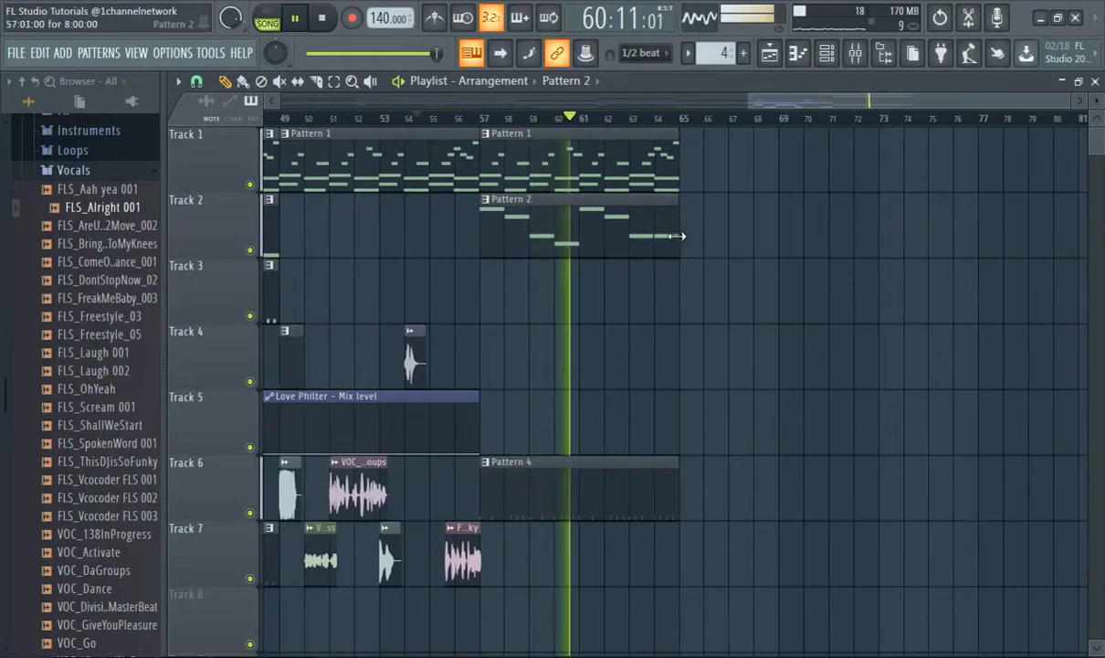
- Play back the song from bar 49 and check how the vocal clips on Tracks 4, 6 and 7 line up
left_click(273, 118)
scroll(365, 463, "down", 3)
scroll(366, 463, "down", 1)
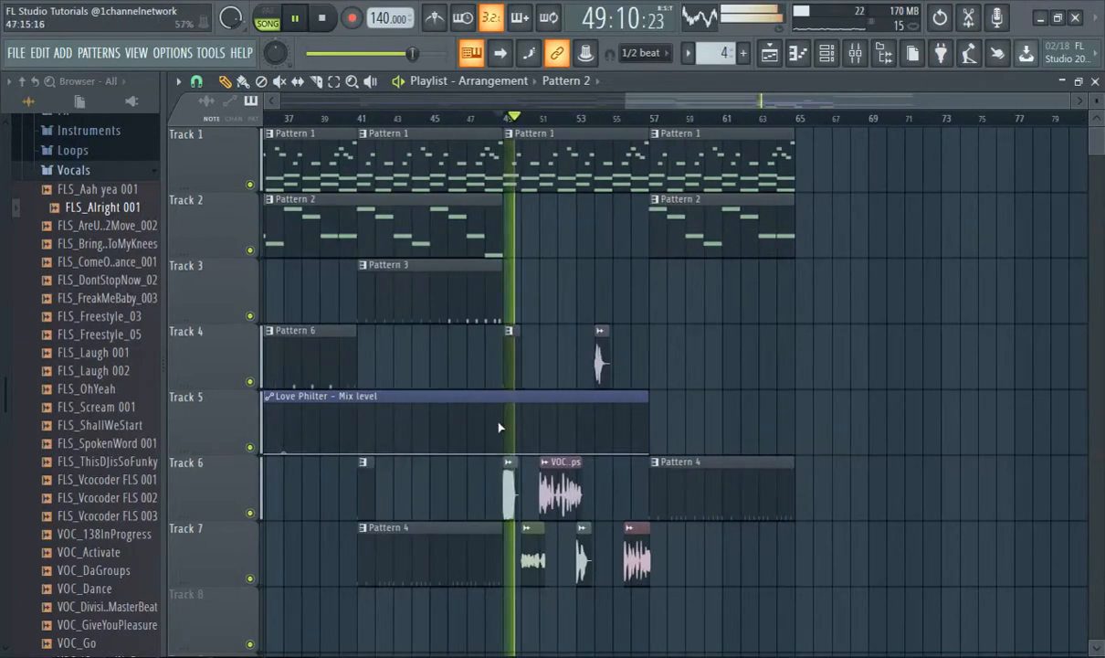
scroll(747, 429, "up", 4)
scroll(390, 373, "down", 3)
scroll(427, 297, "down", 3)
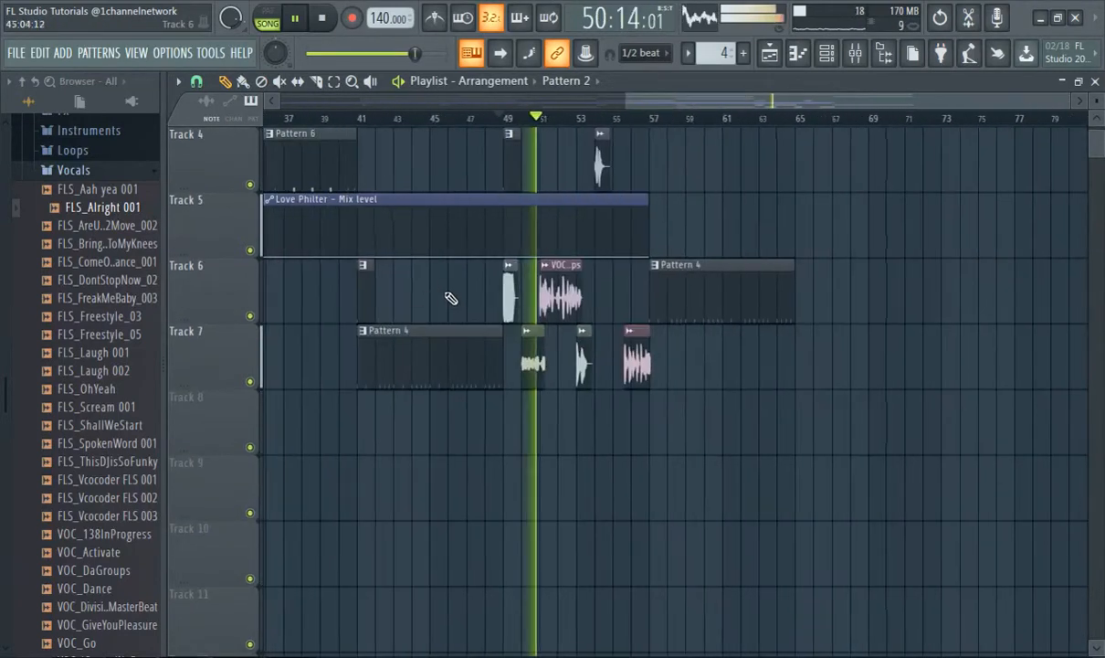
scroll(578, 317, "up", 4)
scroll(566, 313, "up", 2)
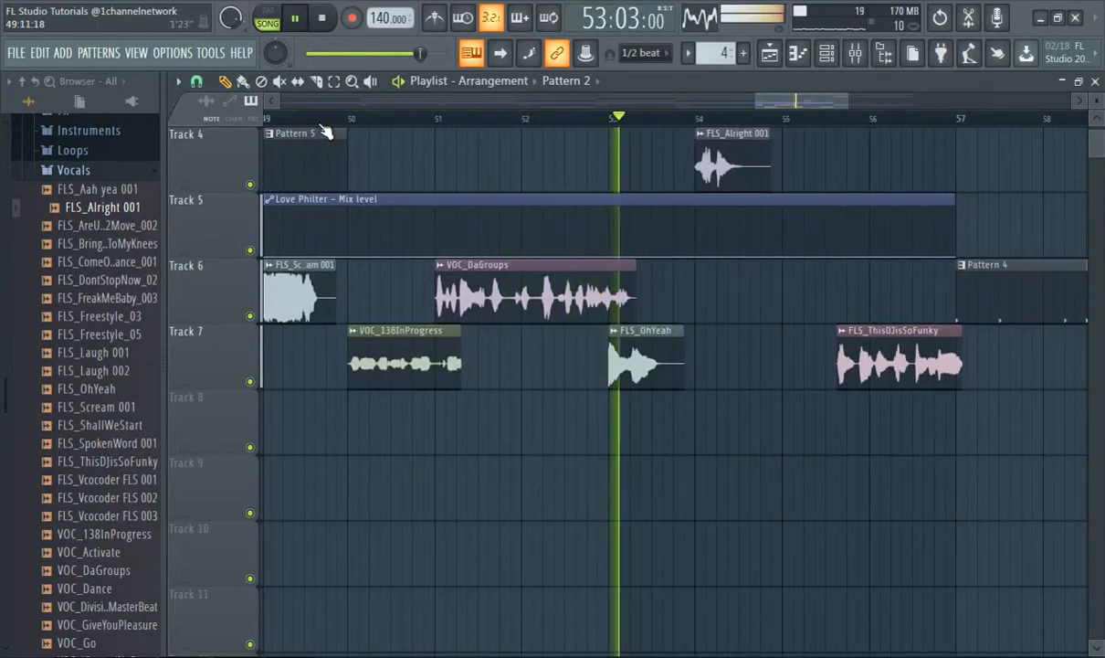
- Move VOC_DaGroups to bar 53 on Track 6 and delete the FLS_OhYeah and FLS_Alright 001 clips
left_click_drag(483, 295, 657, 293)
right_click(661, 369)
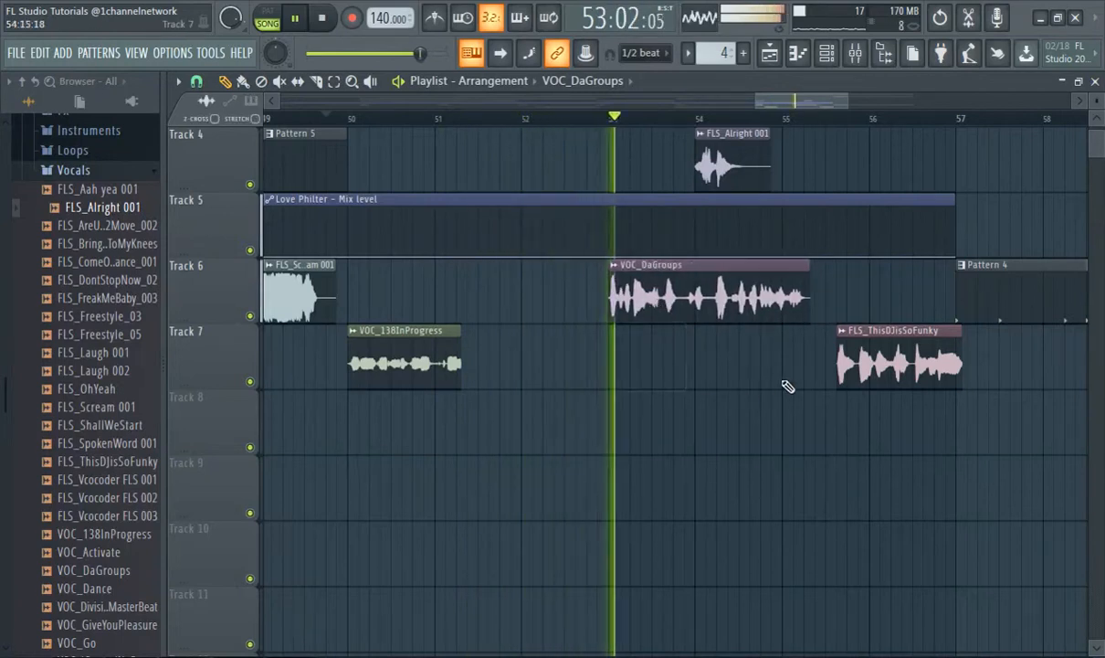
scroll(781, 348, "up", 3)
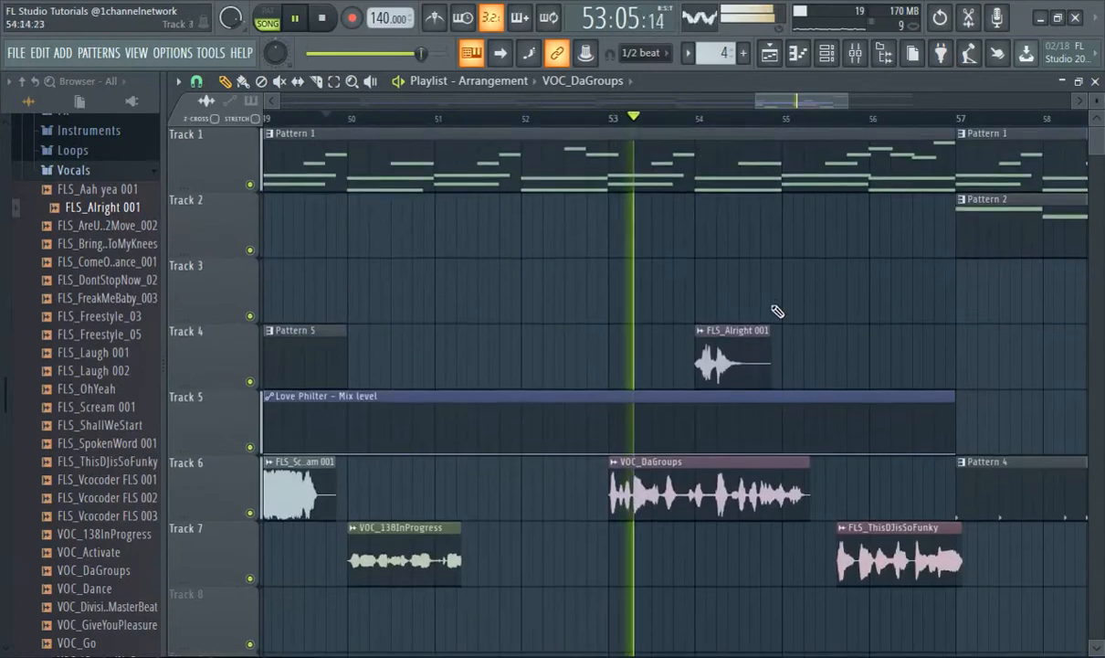
right_click(731, 350)
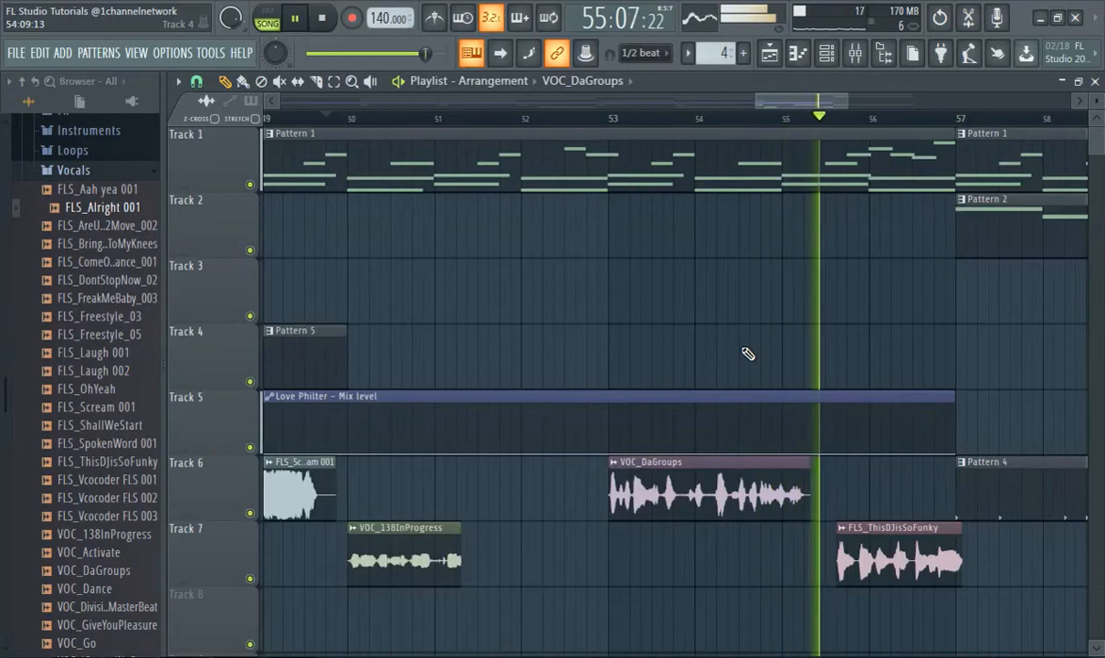
- Create an automation clip for the master volume
scroll(781, 364, "down", 2)
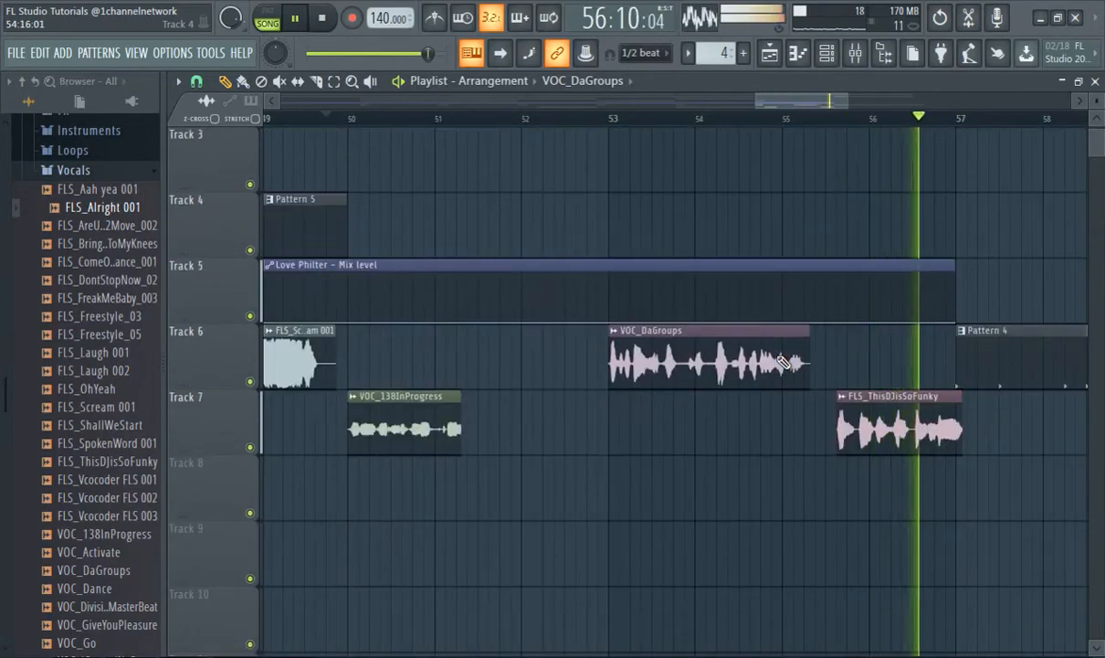
scroll(827, 341, "down", 4)
scroll(831, 342, "up", 2)
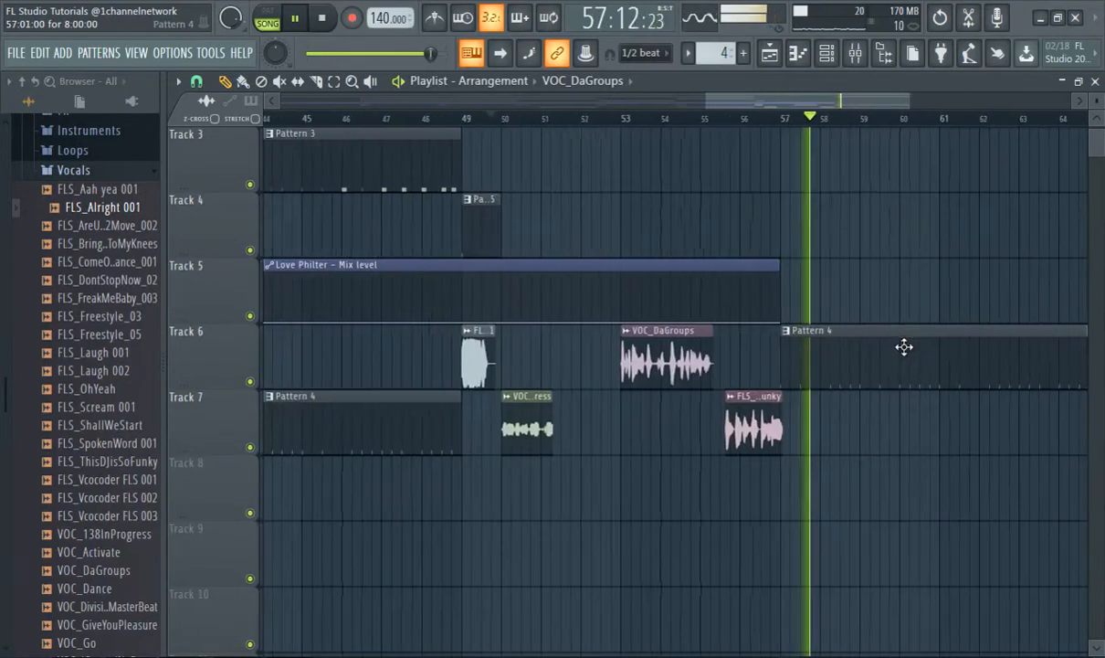
left_click_drag(747, 105, 817, 106)
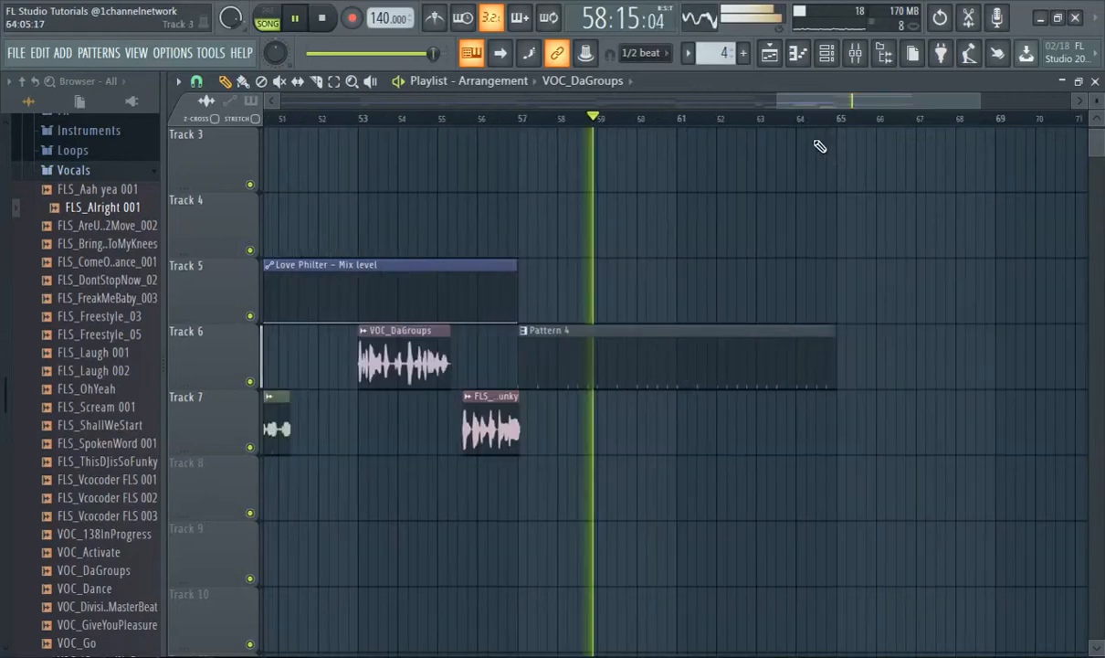
scroll(773, 230, "up", 2)
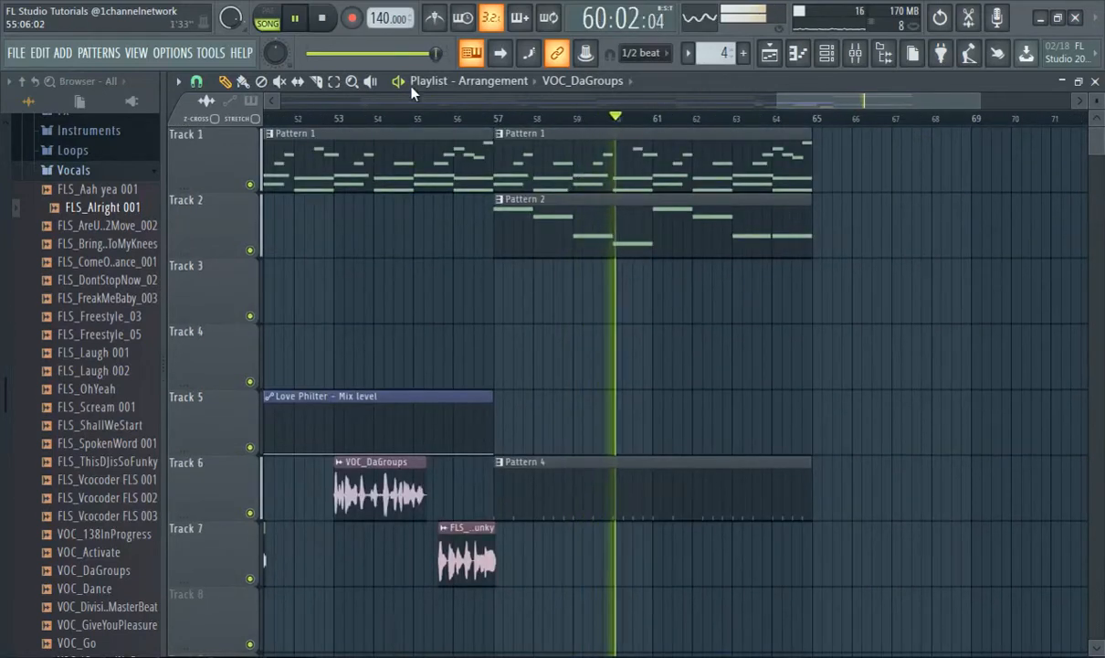
right_click(232, 20)
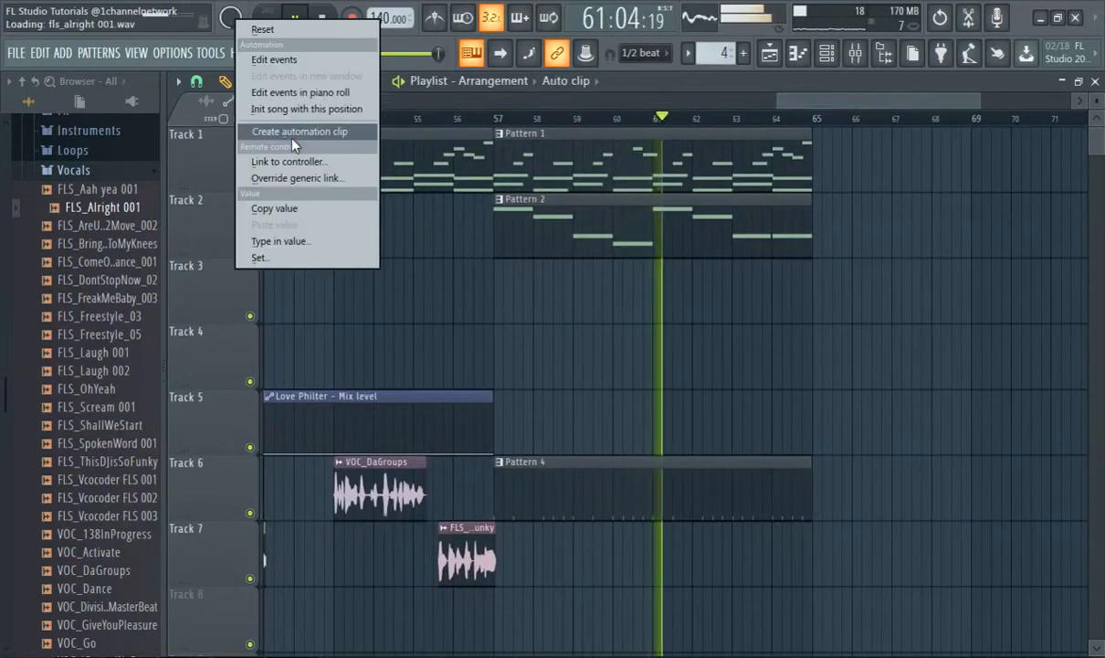
left_click(294, 131)
scroll(901, 436, "down", 5)
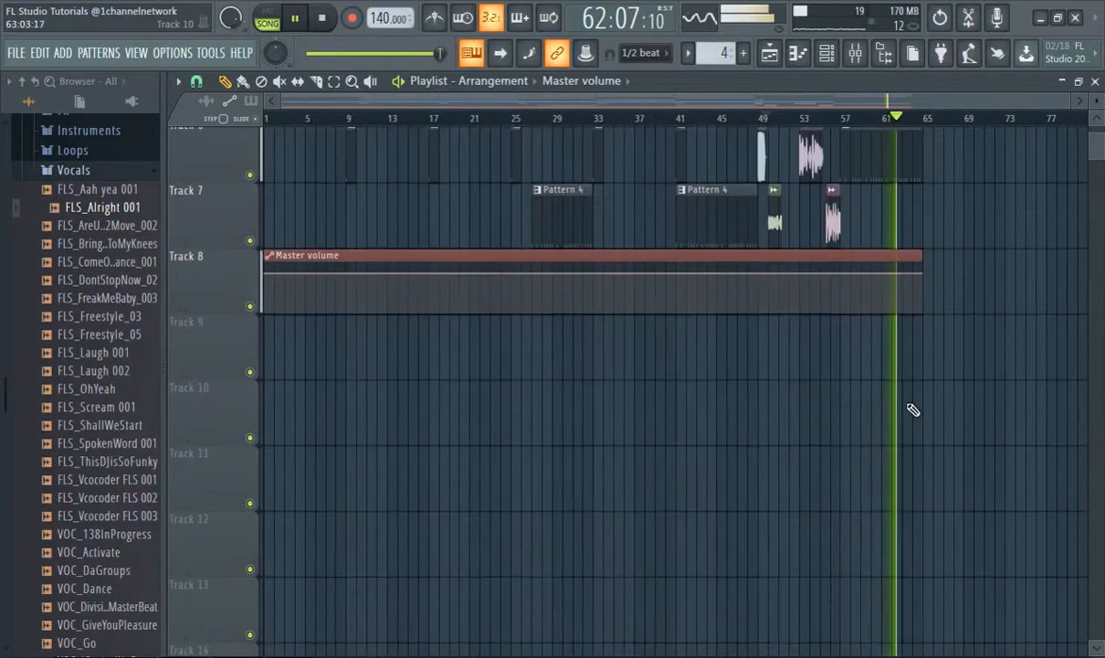
- Add points at bars 57 and 65 of the Master volume clip and lower the bar 65 point to 0%
scroll(876, 384, "up", 5, "ctrl")
scroll(661, 320, "up", 6, "ctrl")
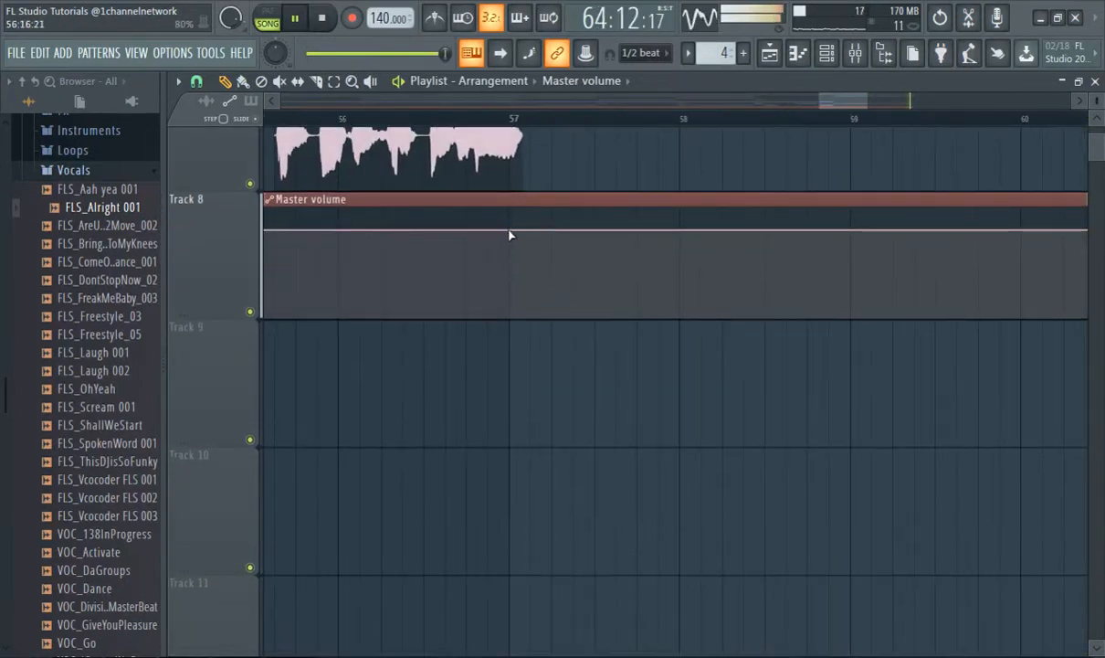
scroll(919, 248, "down", 6, "ctrl")
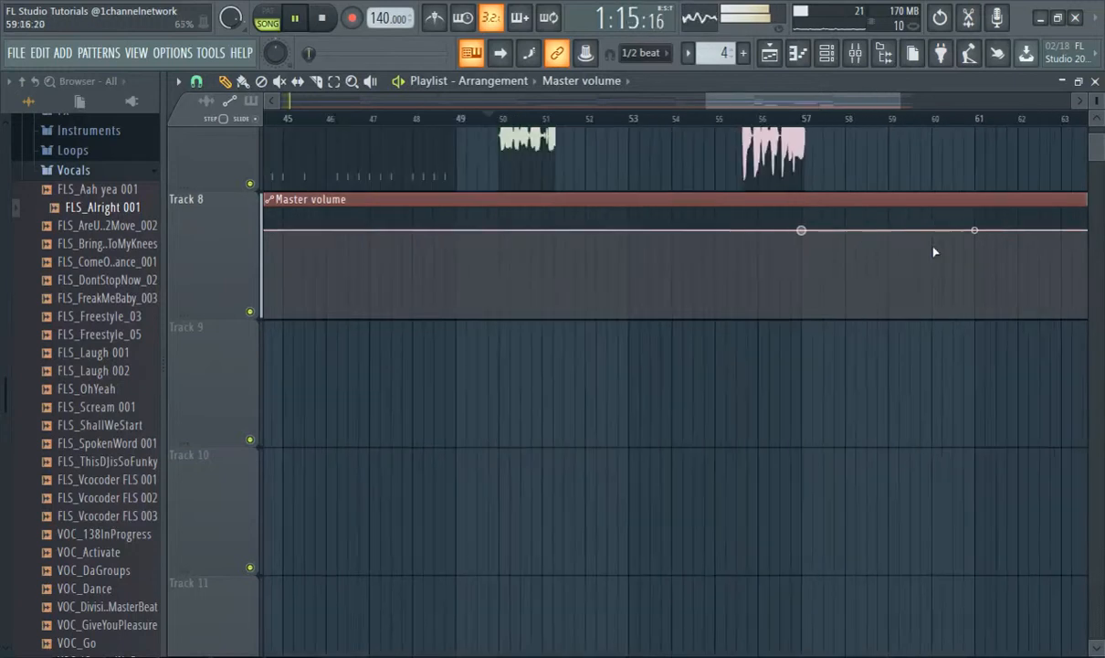
left_click_drag(818, 103, 893, 113)
left_click_drag(814, 201, 819, 310)
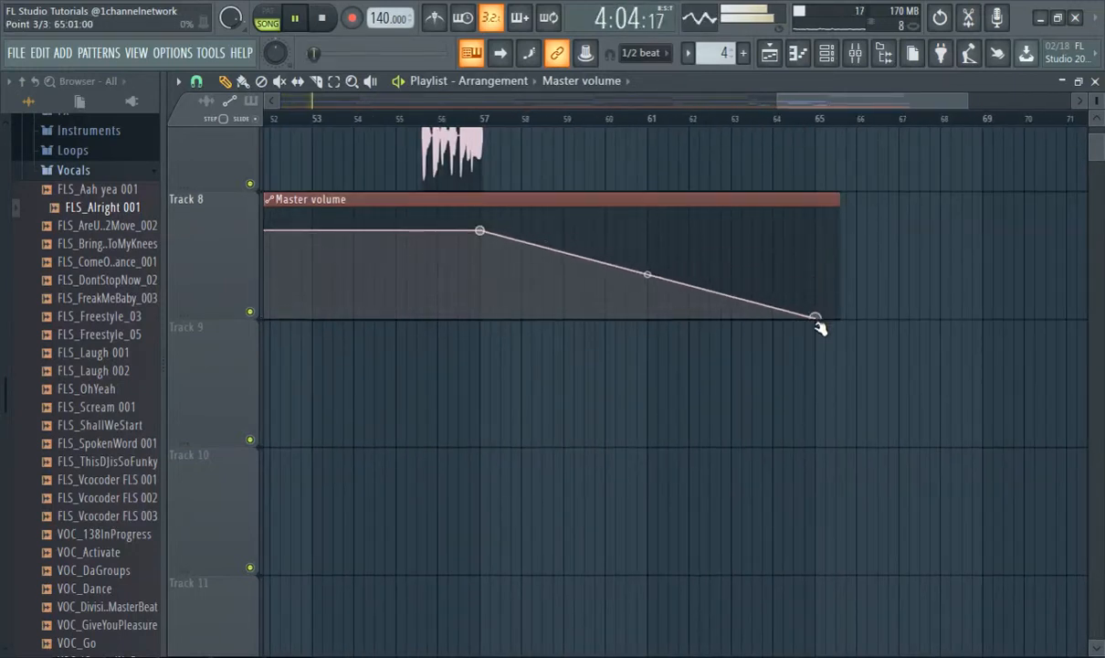
- Bend the master volume fade-out with 29% tension and trim the automation clip to end at bar 65
left_click_drag(647, 273, 647, 241)
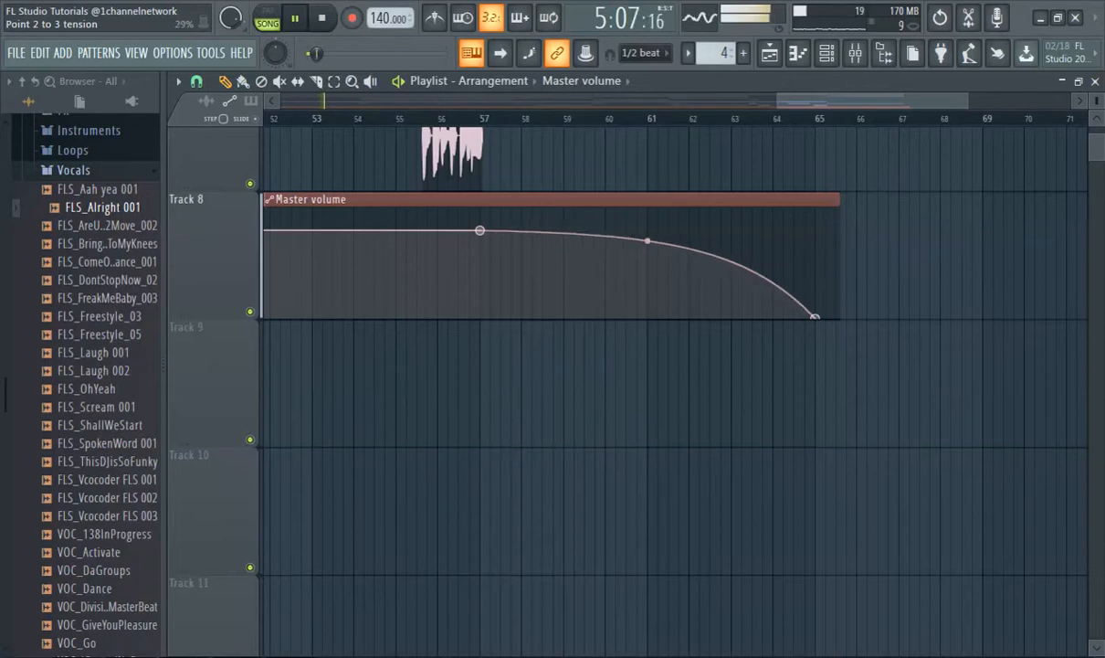
left_click_drag(838, 203, 823, 201)
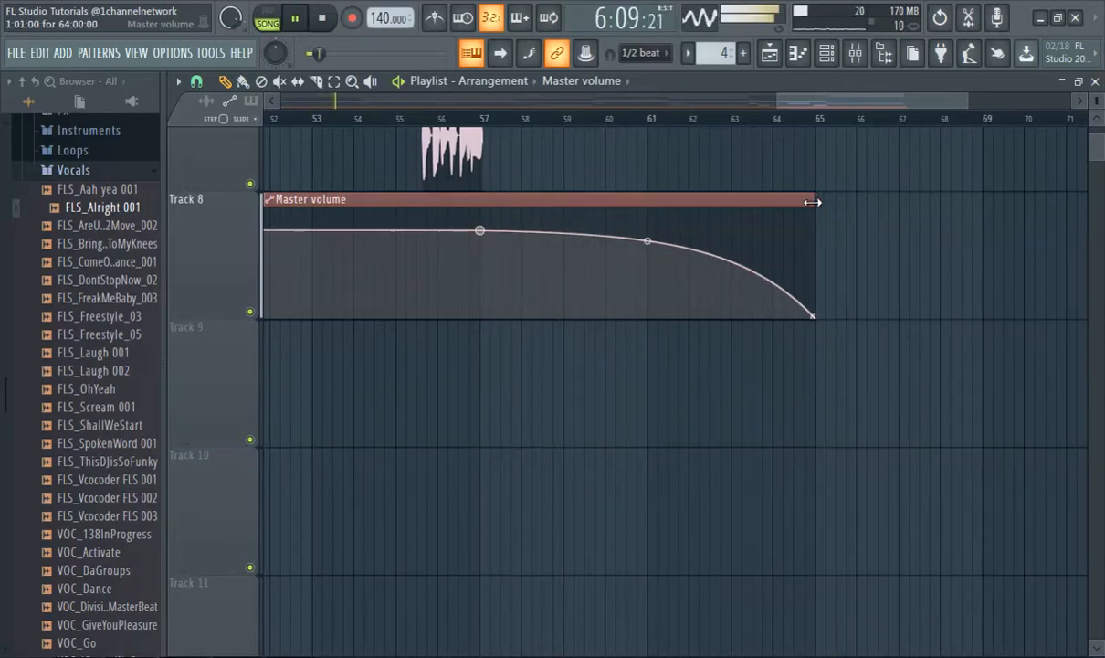
scroll(813, 202, "down", 2)
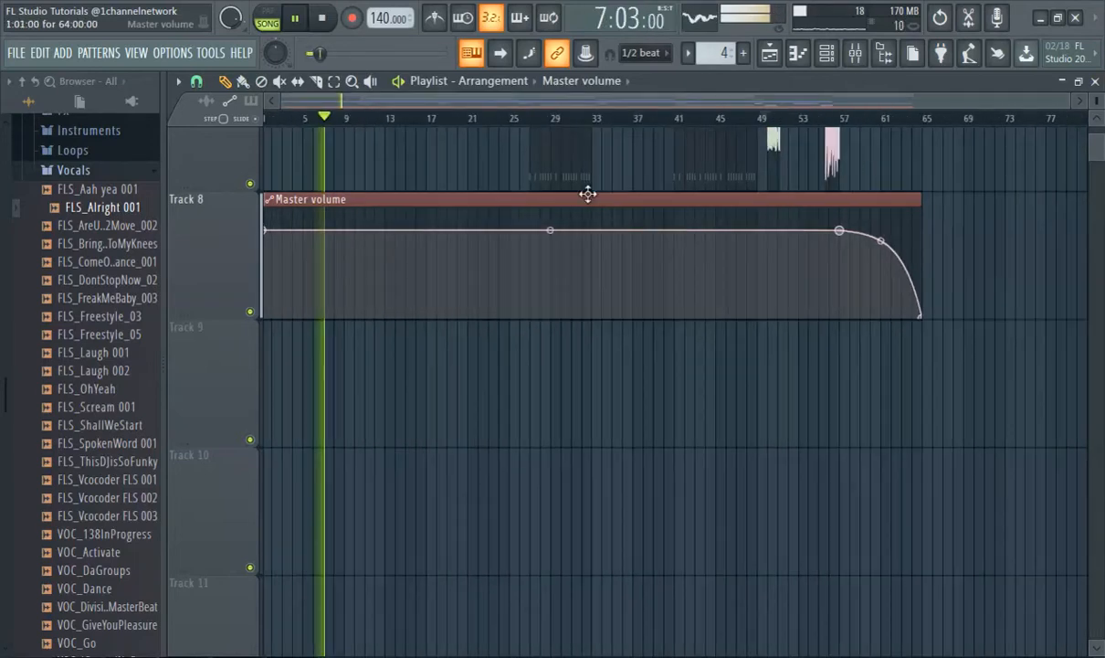
- Review the arrangement across all eight Playlist tracks from bar 1 while the song plays
scroll(587, 193, "up", 5)
scroll(703, 289, "up", 1)
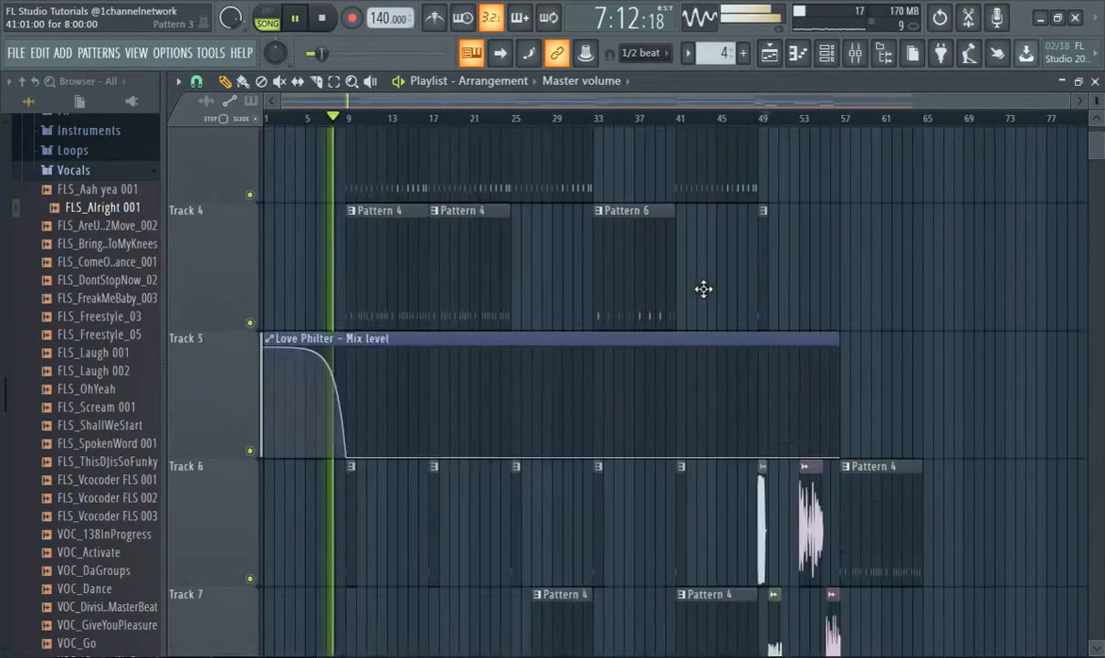
scroll(704, 289, "down", 3)
scroll(703, 289, "up", 5)
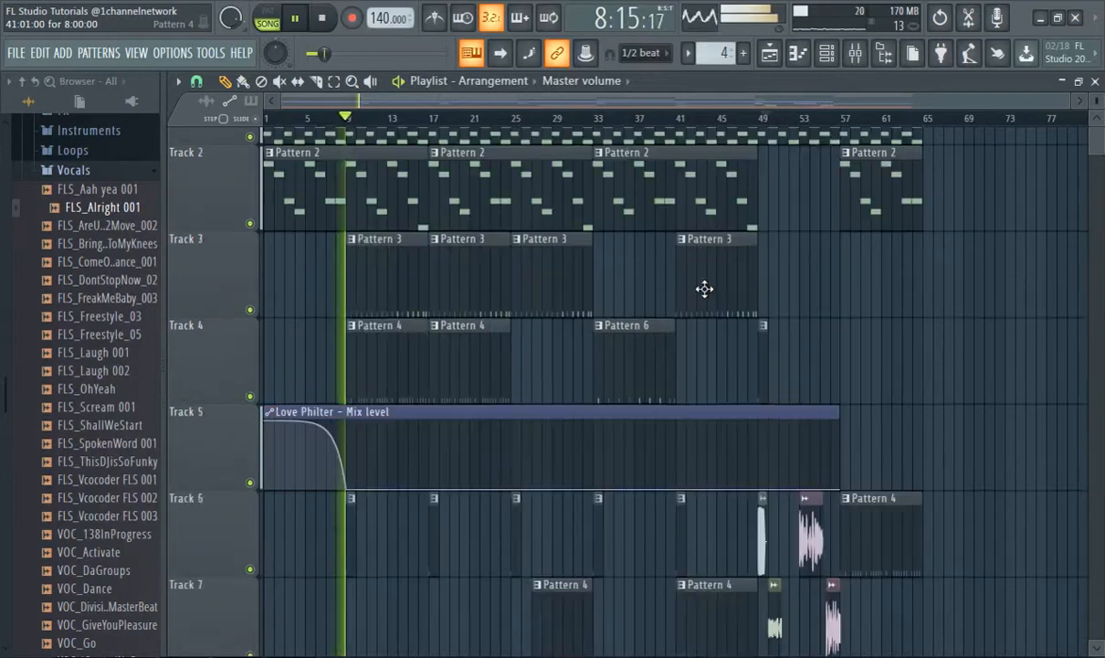
scroll(708, 285, "up", 1)
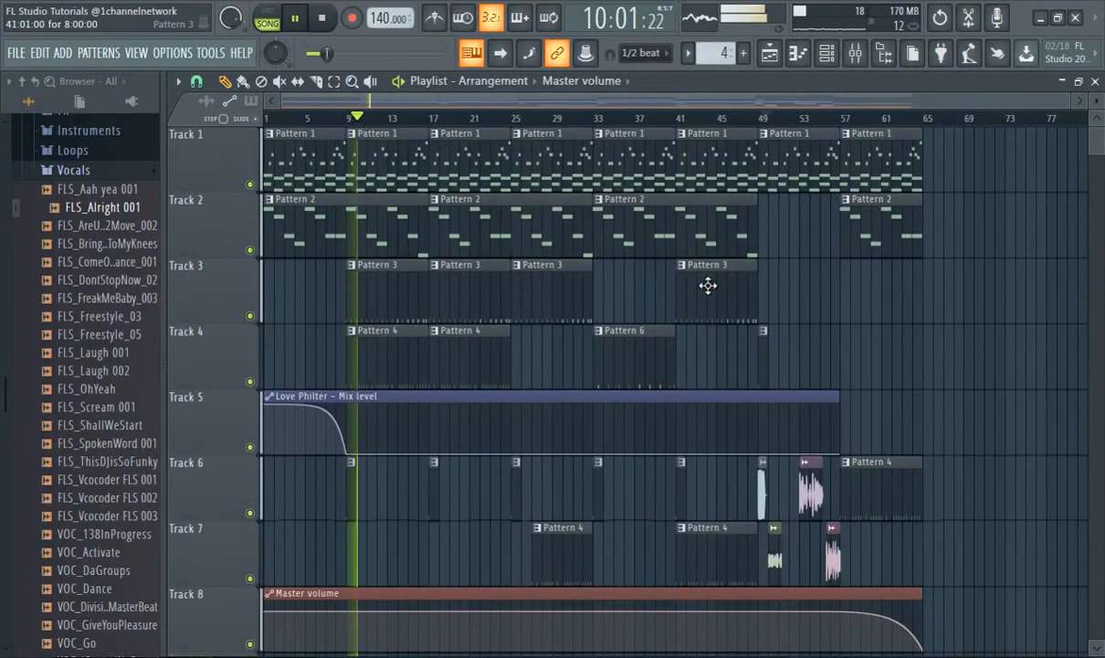
scroll(708, 285, "up", 1)
left_click_drag(402, 100, 324, 103)
scroll(476, 208, "down", 2)
scroll(478, 209, "up", 2)
scroll(478, 208, "up", 1)
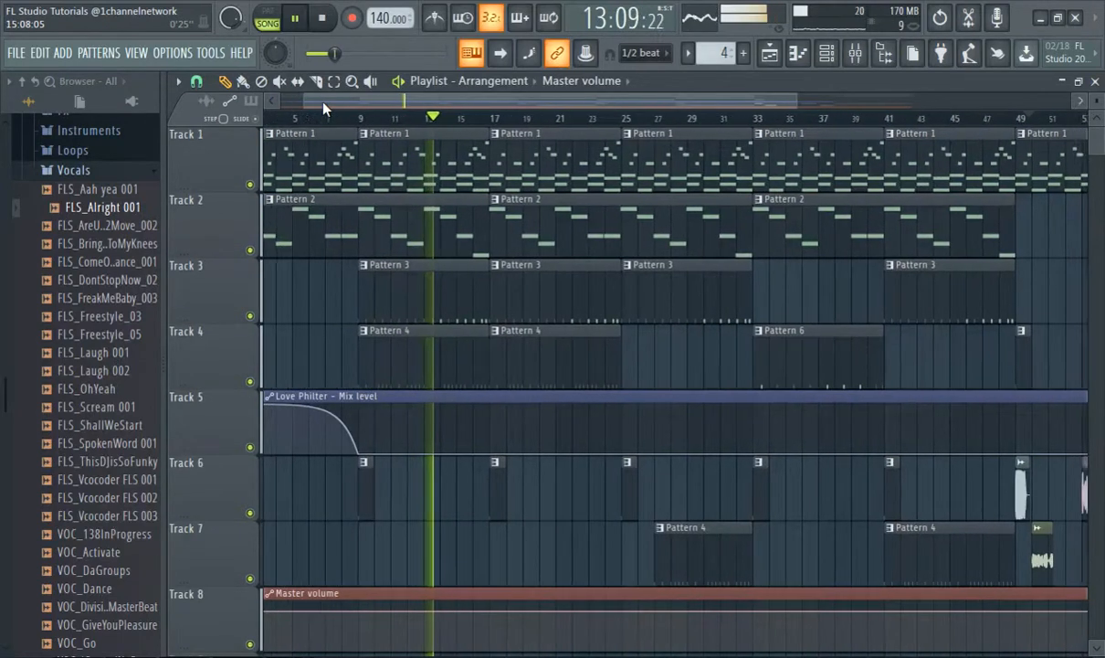
scroll(323, 107, "down", 1)
scroll(364, 128, "up", 1)
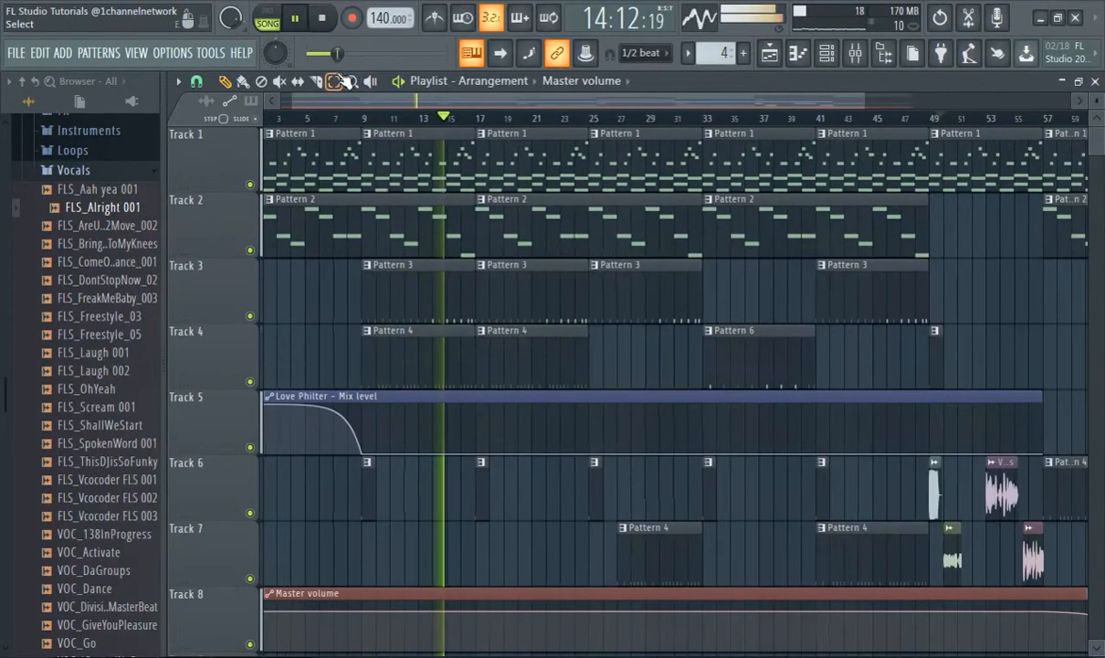
left_click_drag(344, 106, 231, 128)
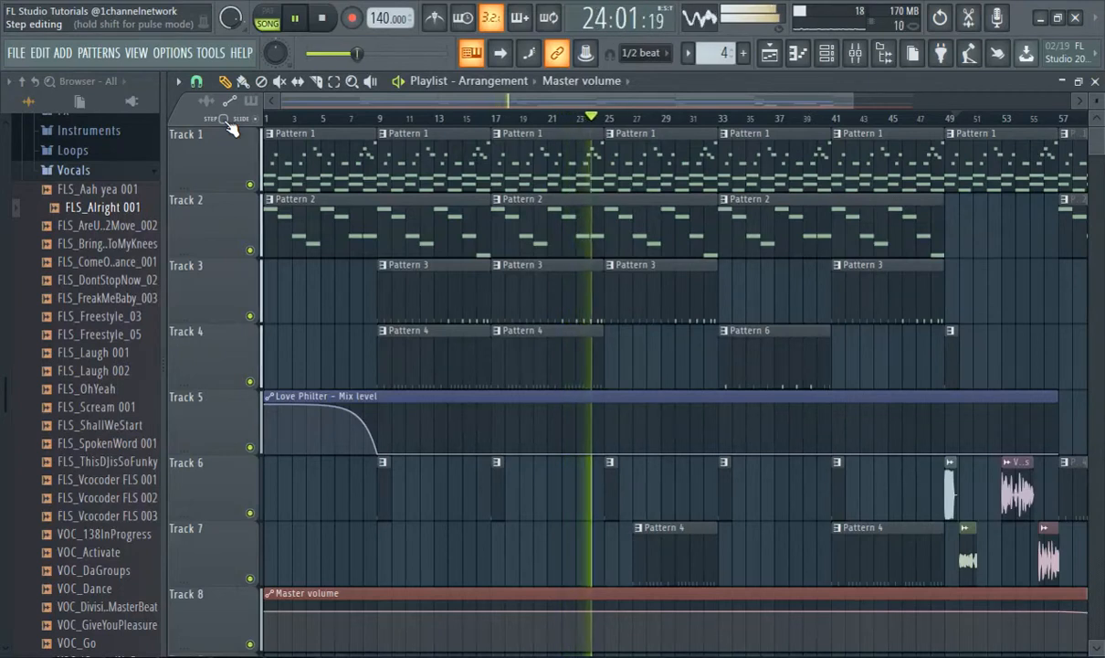
scroll(631, 382, "down", 3)
scroll(701, 345, "up", 3)
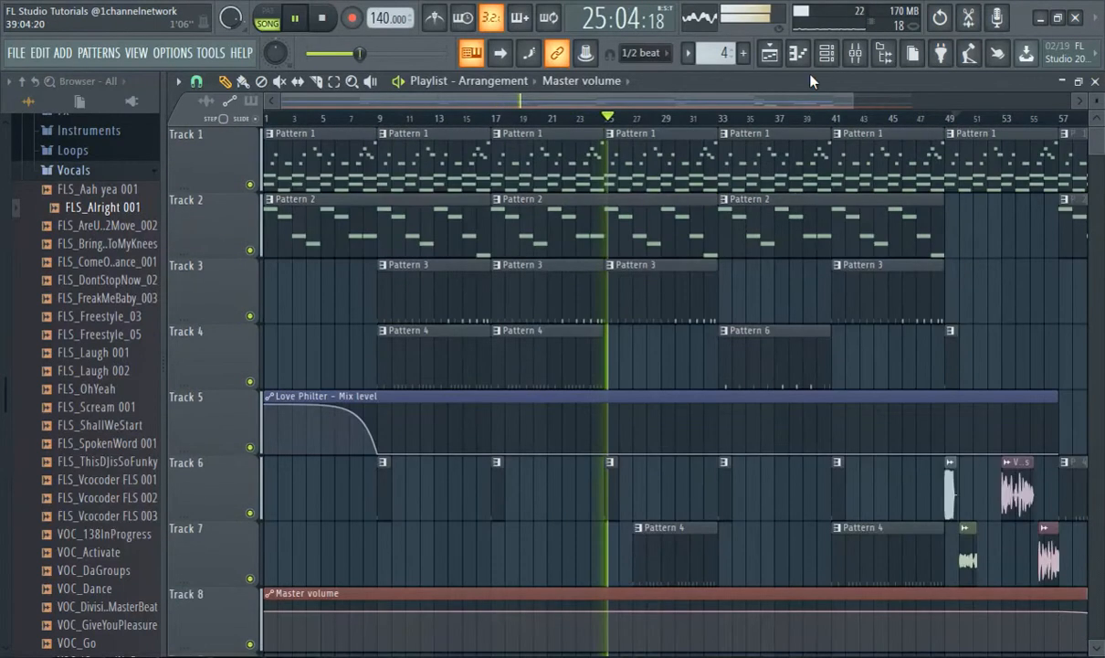
- Show all channels in the Channel rack and clone the Pan flute channel
left_click(827, 54)
left_click(373, 335)
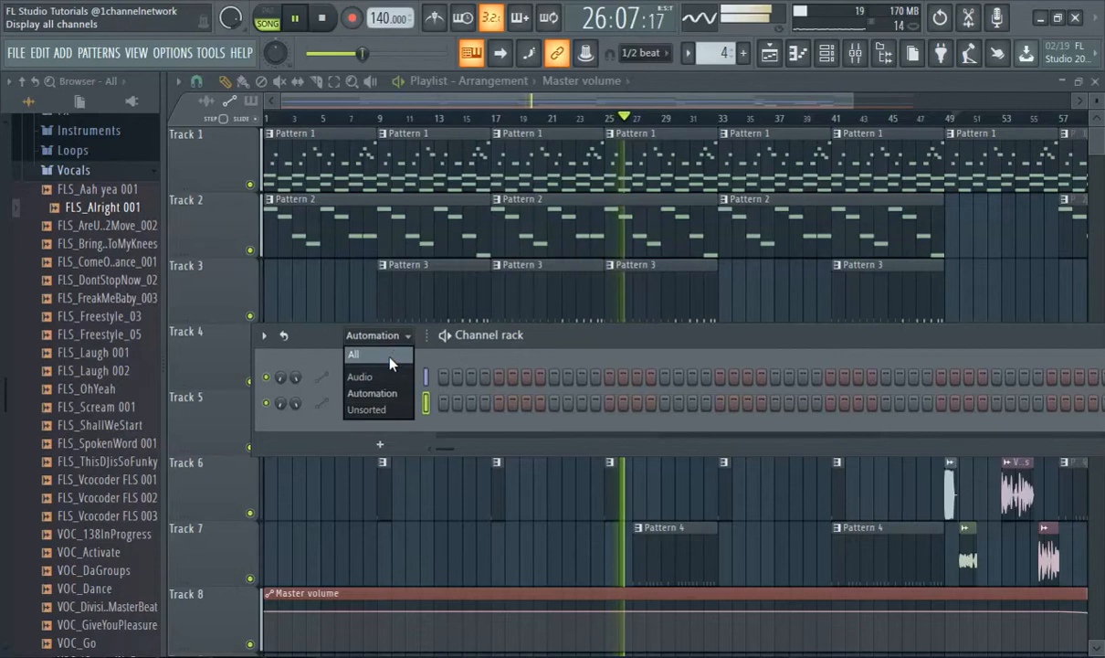
left_click(363, 353)
scroll(423, 531, "down", 3)
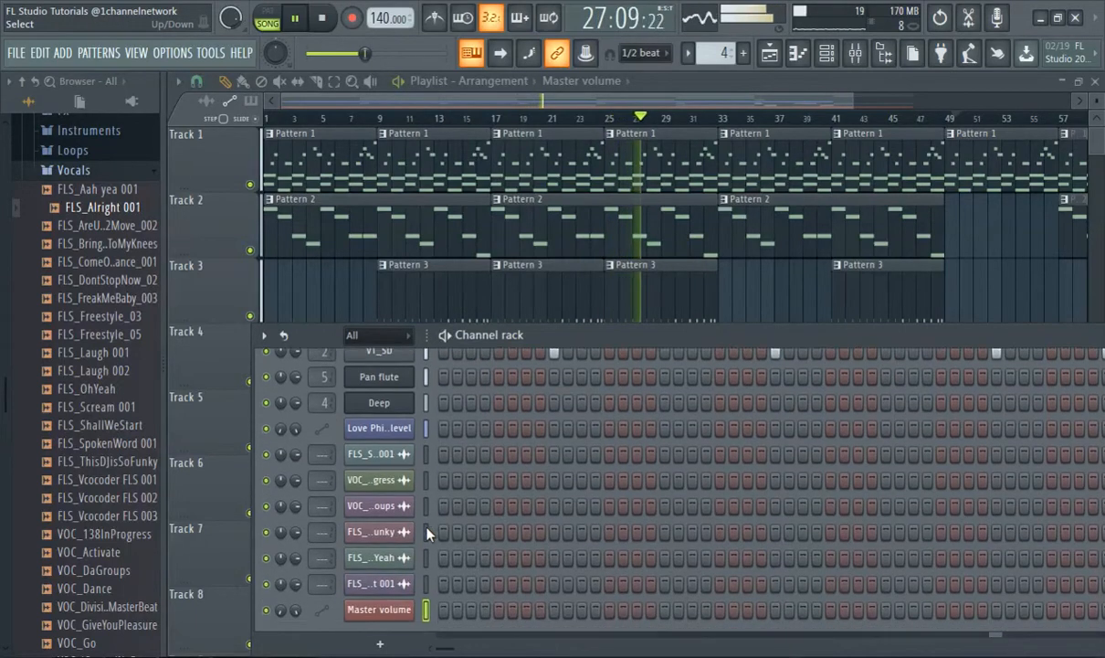
scroll(420, 533, "up", 4)
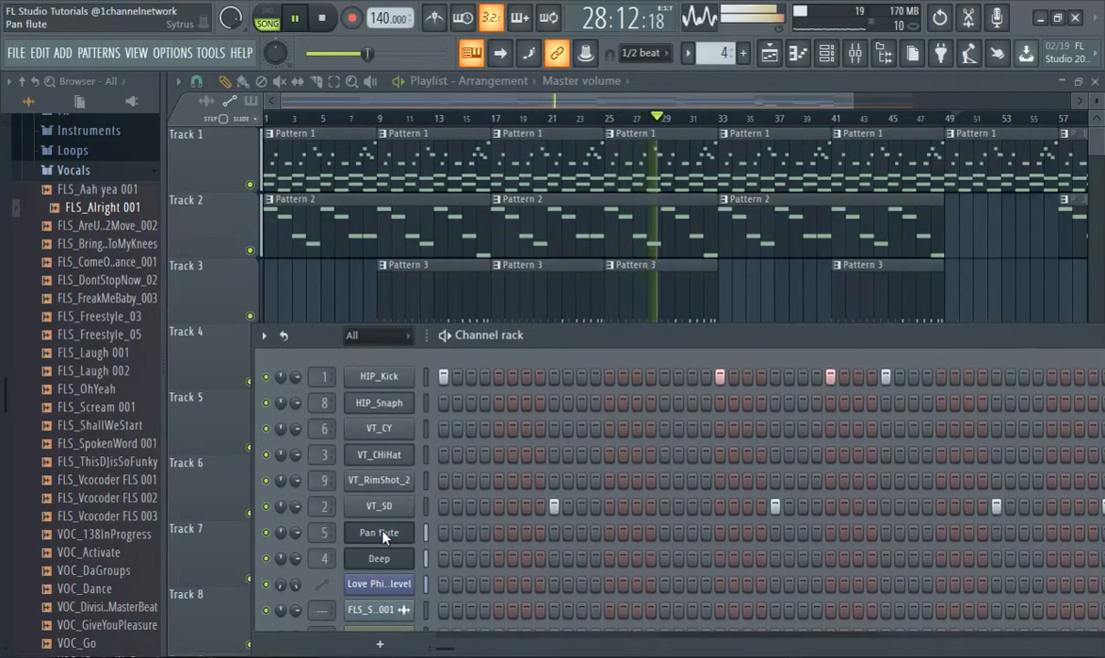
right_click(382, 532)
left_click(469, 593)
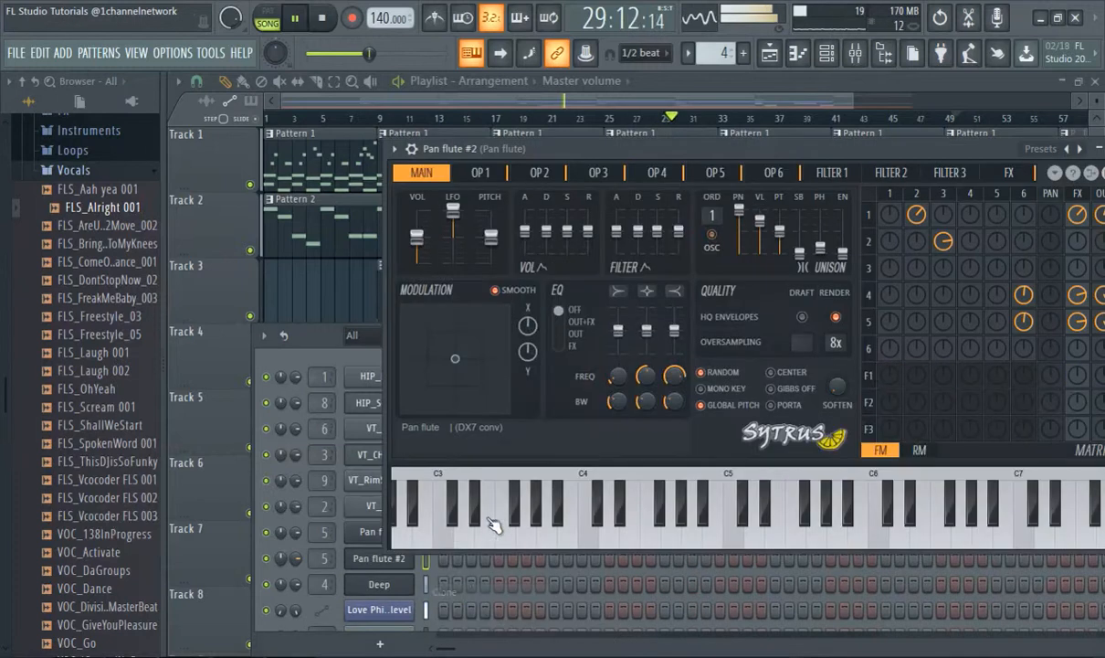
left_click(313, 339)
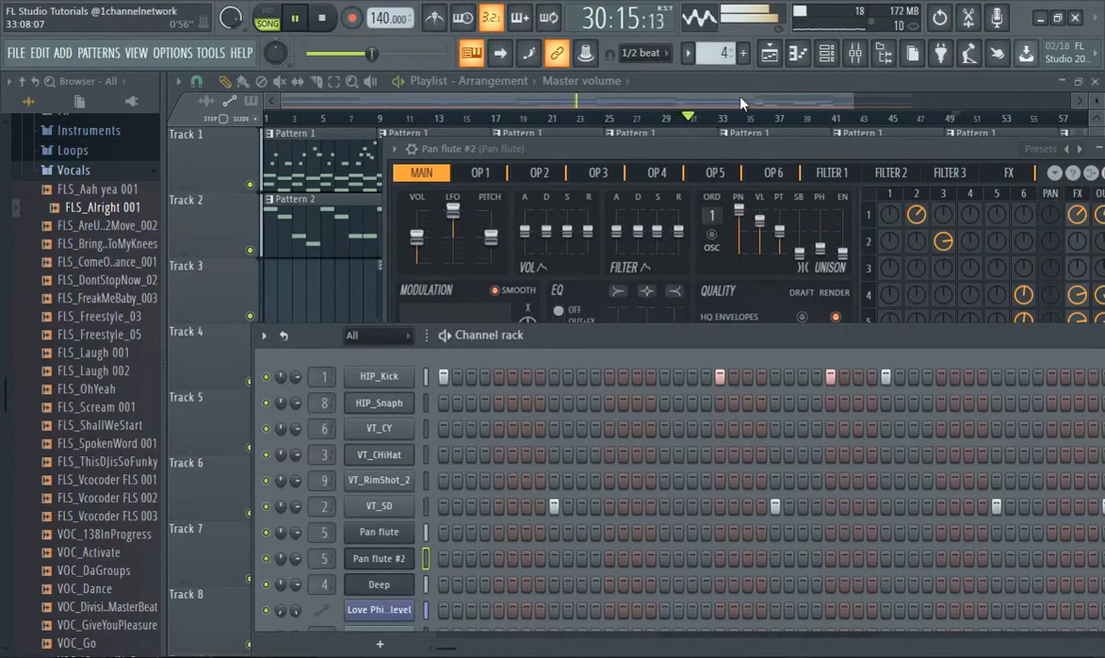
- Create Pattern 7 and record a Pan flute #2 melody into it while the song plays from about bar 38 to bar 58
left_click(745, 57)
key("Return")
left_click(472, 103)
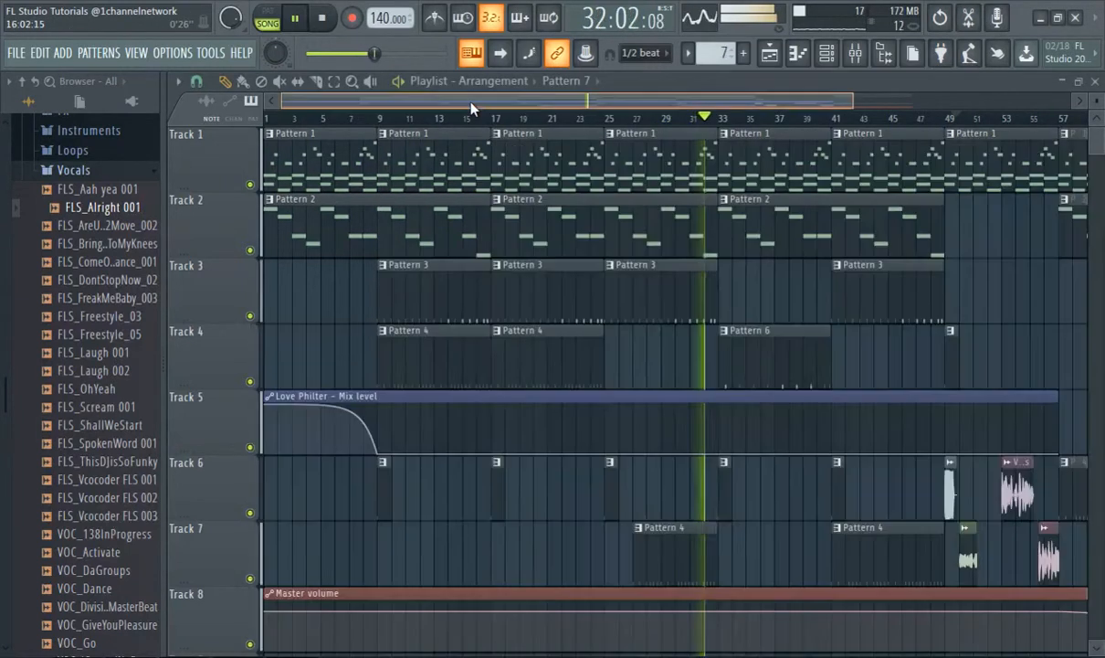
scroll(416, 522, "down", 4)
scroll(402, 521, "down", 1)
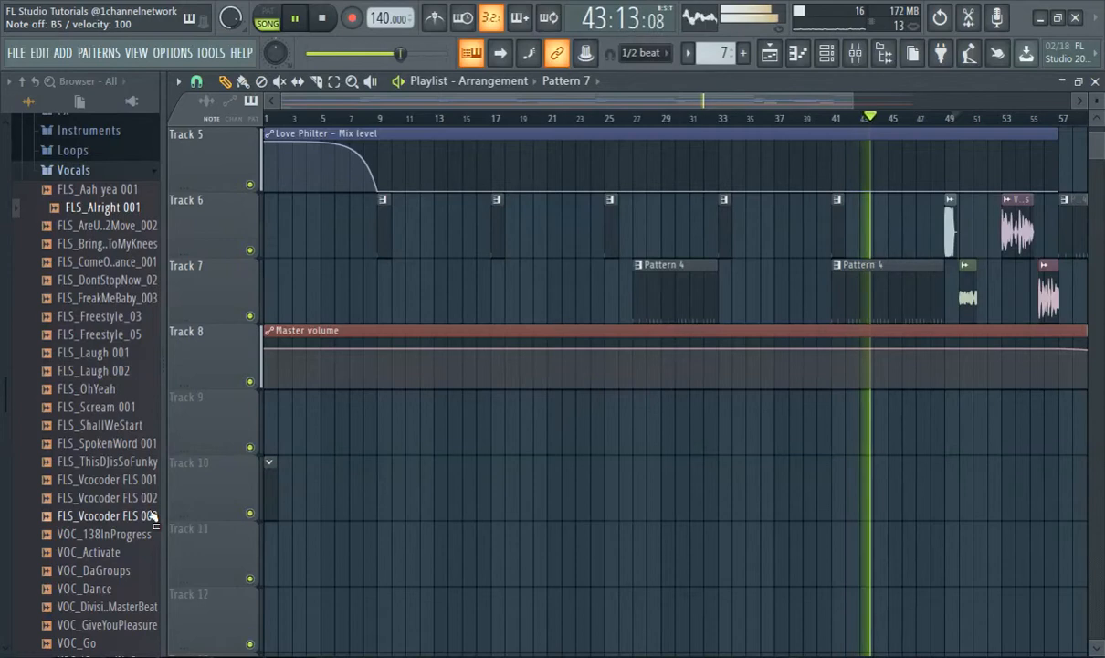
left_click(791, 124)
left_click(352, 20)
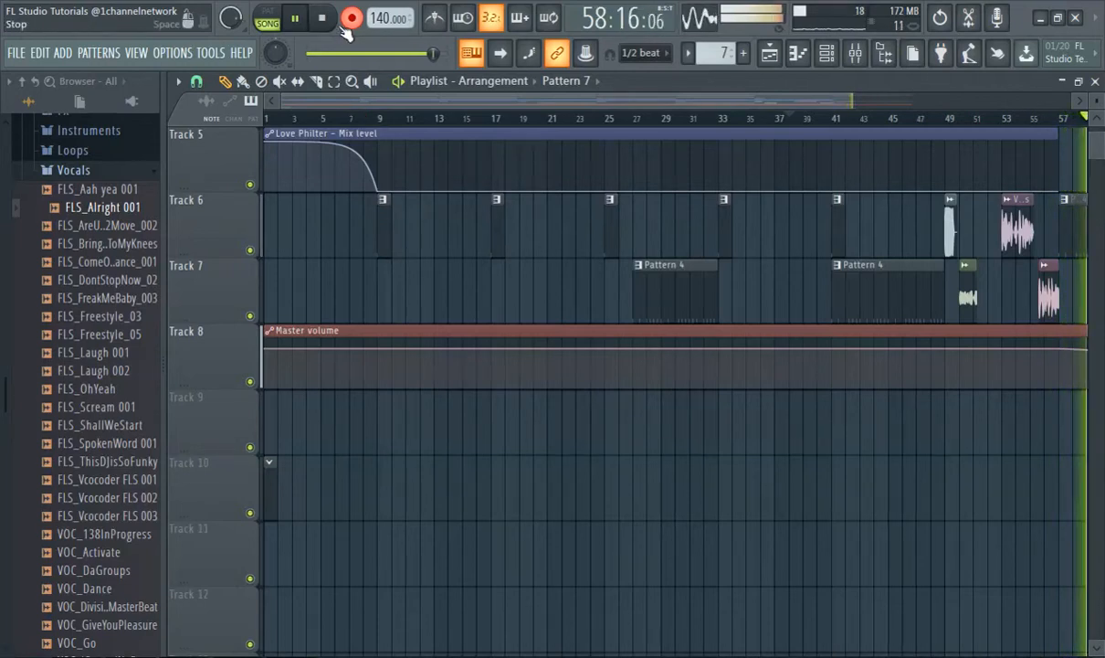
- Play back the recorded Pattern 7 clip on Track 10 and examine its flute phrases from about bar 41 onwards
left_click_drag(487, 103, 637, 128)
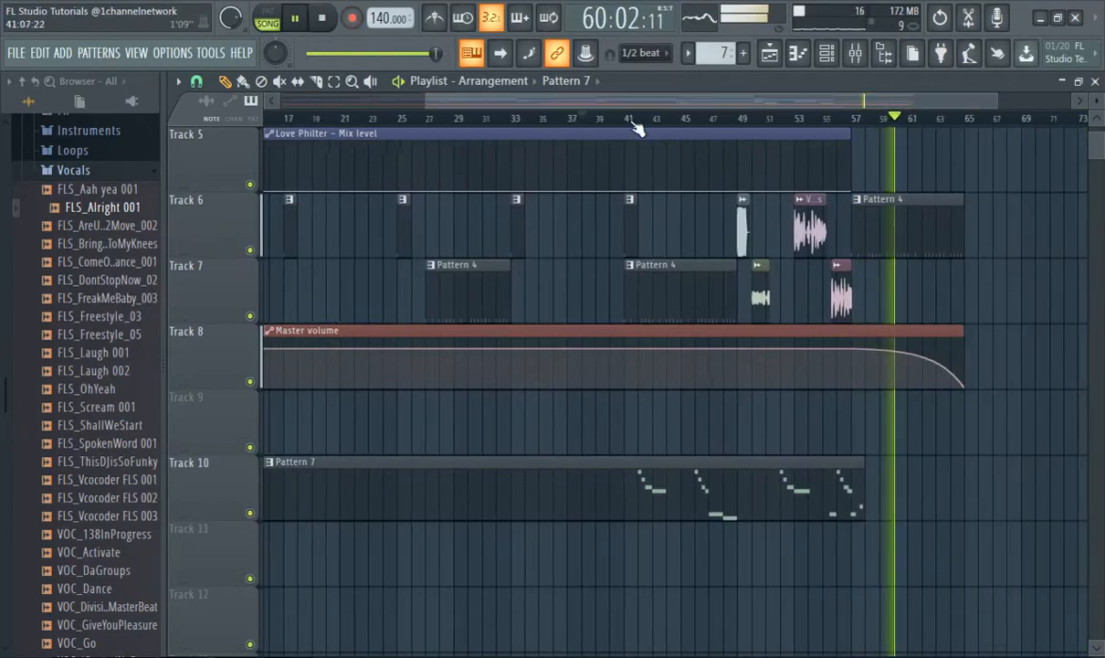
scroll(654, 169, "up", 2, "ctrl")
left_click(561, 117)
scroll(704, 232, "up", 3, "ctrl")
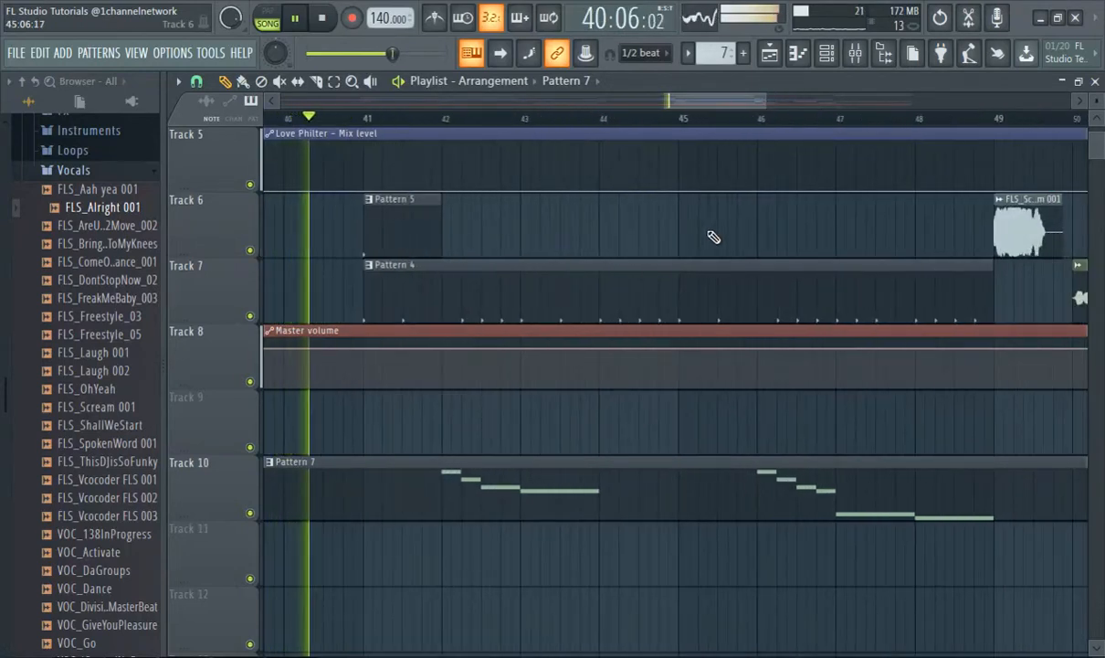
scroll(767, 234, "down", 3, "ctrl")
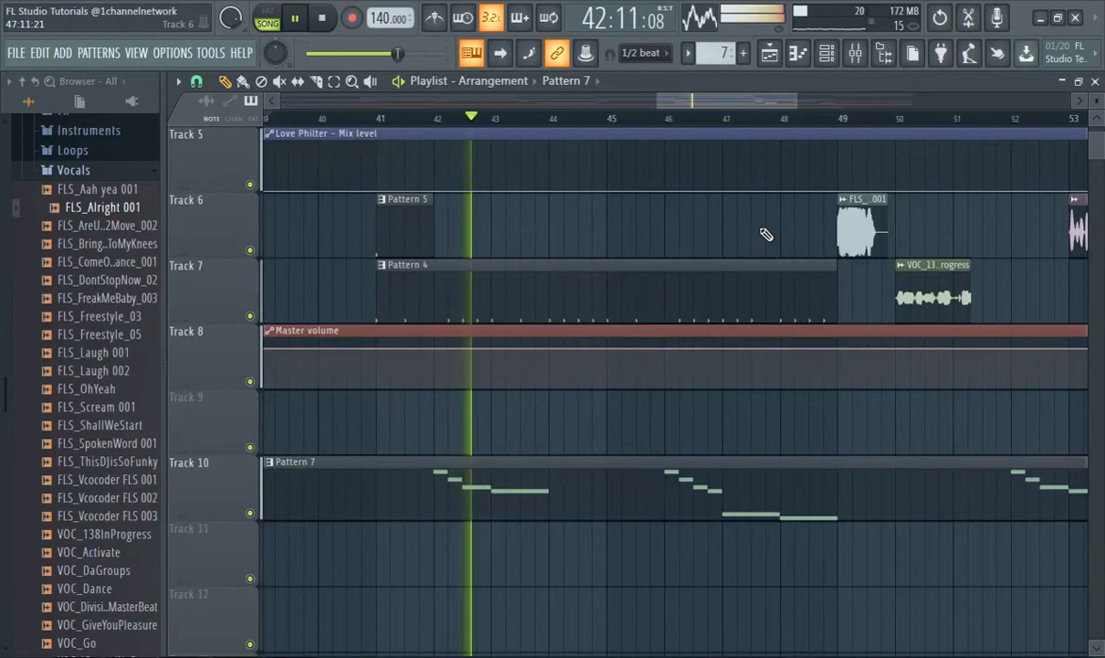
scroll(779, 260, "up", 2, "ctrl")
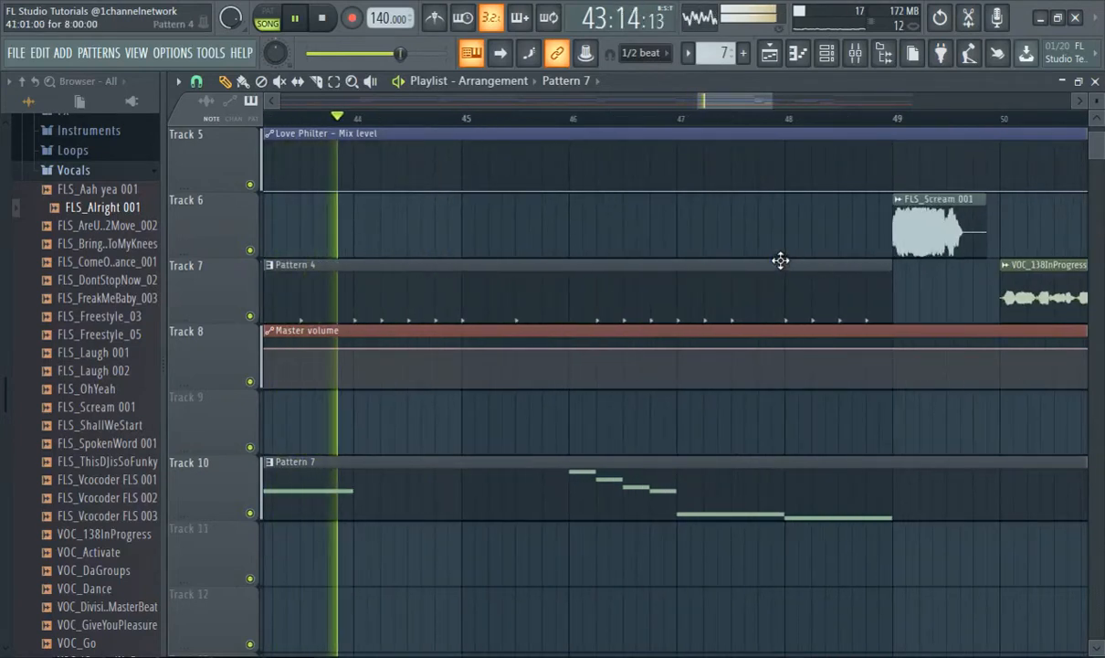
scroll(779, 260, "down", 3, "ctrl")
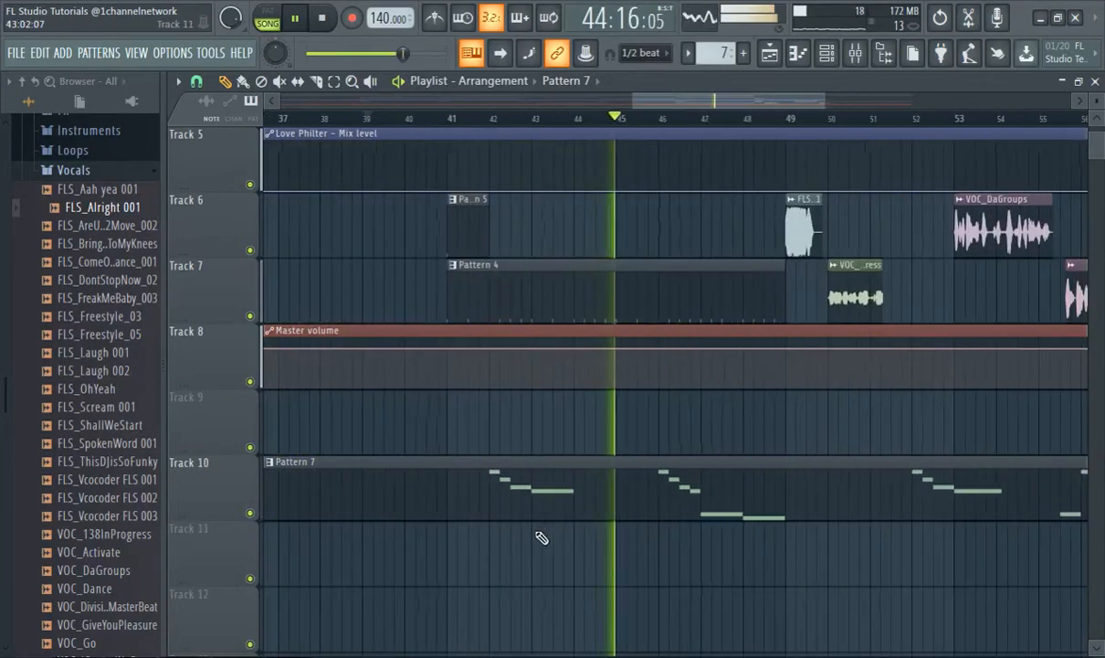
- Open Pattern 7's Pan flute #2 notes in the Piano roll and delete the recorded notes from bar 52 onwards
double_click(579, 487)
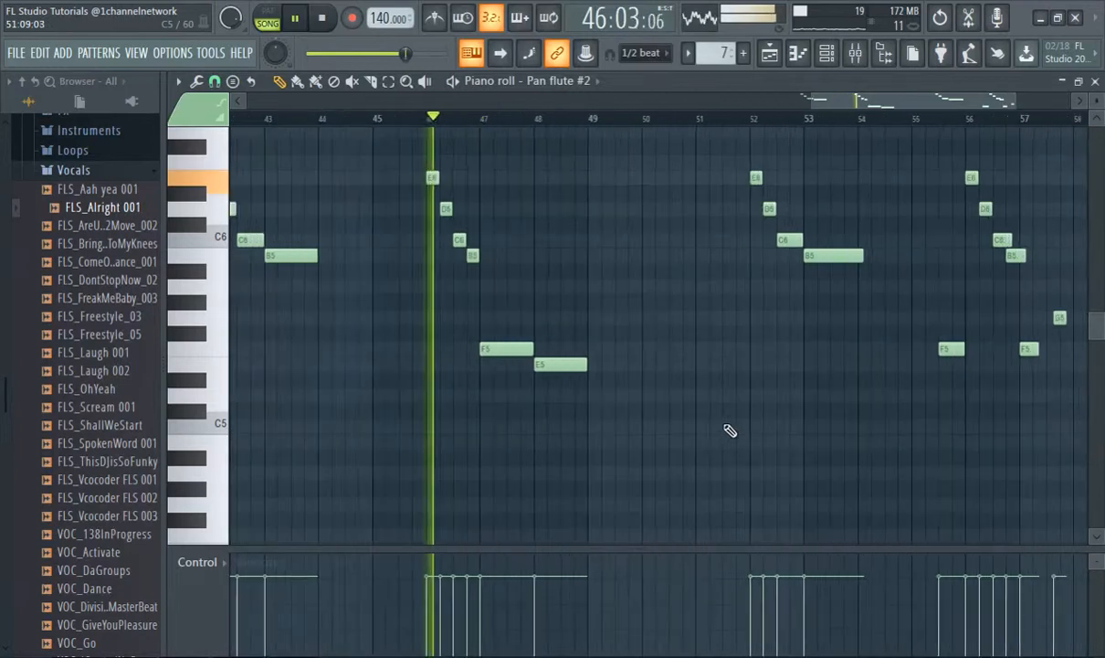
scroll(553, 419, "down", 4, "ctrl")
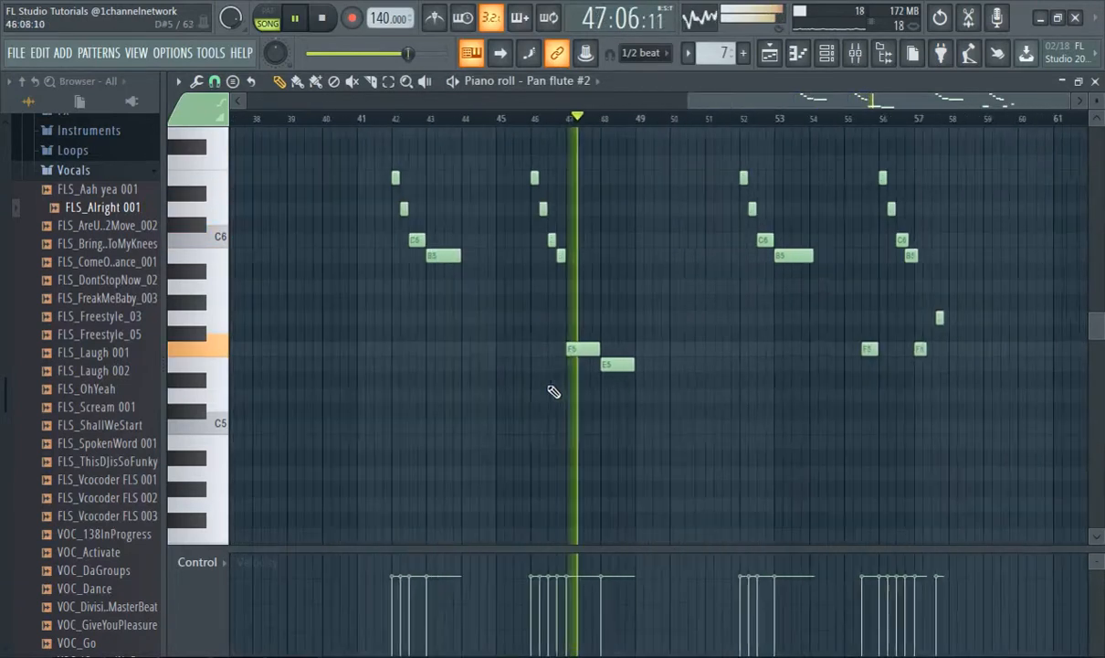
scroll(779, 387, "up", 3, "ctrl")
scroll(802, 382, "down", 4, "ctrl")
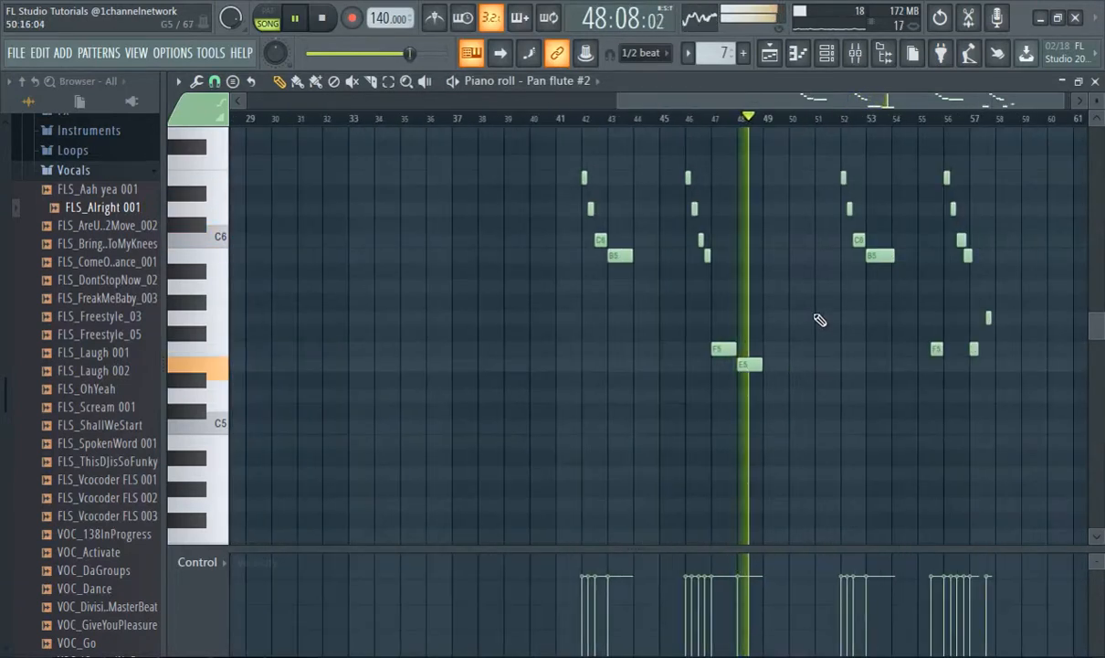
scroll(875, 246, "up", 3)
scroll(879, 246, "down", 3)
scroll(879, 249, "up", 3, "ctrl")
scroll(880, 249, "up", 1, "ctrl")
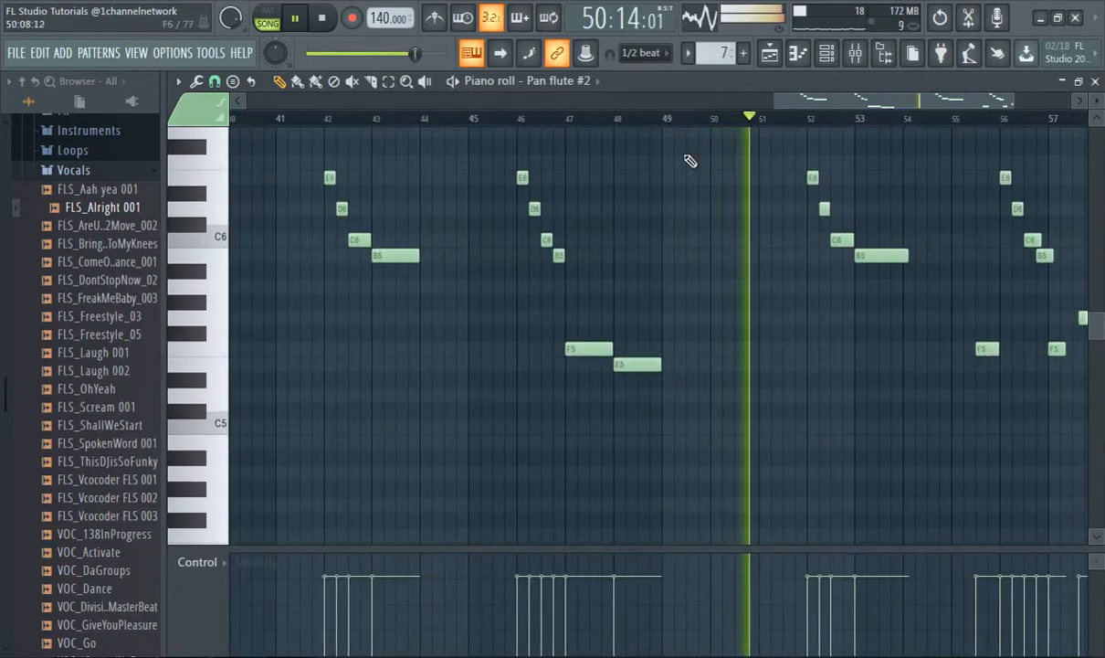
scroll(888, 235, "up", 1, "ctrl")
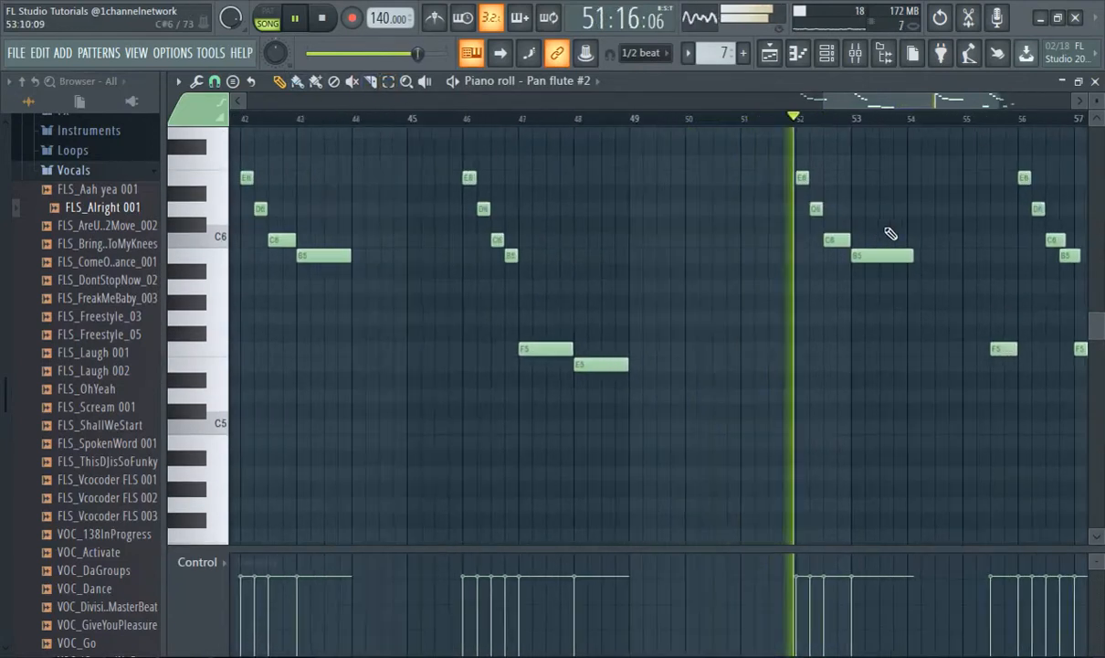
scroll(884, 232, "down", 3, "ctrl")
scroll(882, 228, "up", 1, "ctrl")
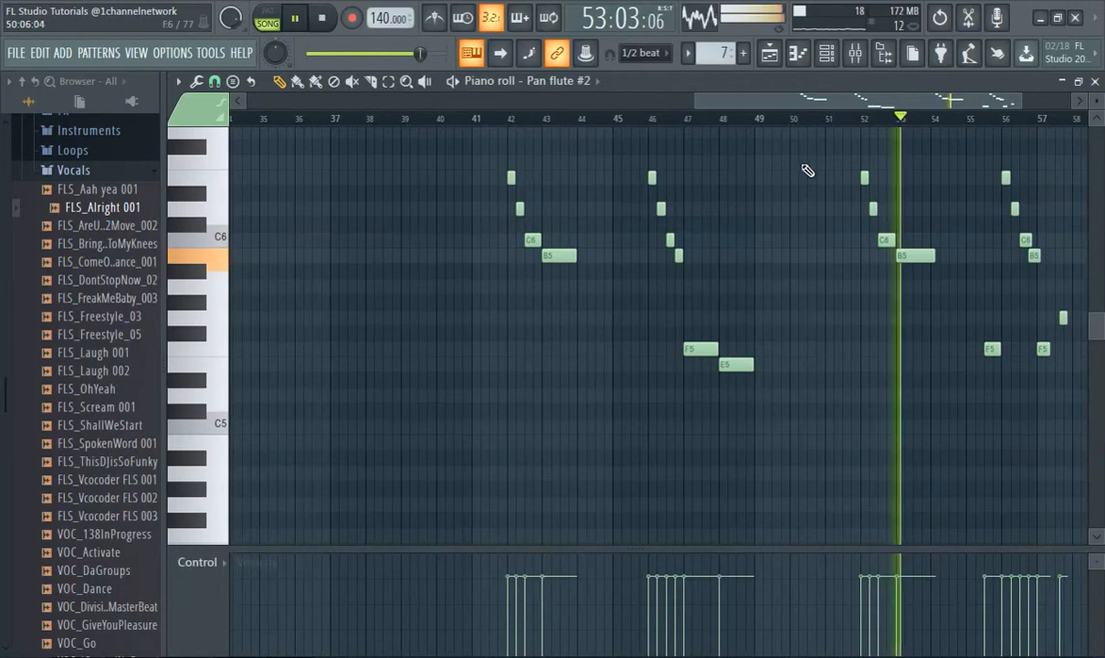
left_click_drag(812, 159, 1021, 429)
key("Delete")
- Duplicate the flute phrase of bars 42 to 48 directly after itself at bar 49, and review it in the Playlist from bar 41
left_click_drag(715, 431, 356, 132)
key("ctrl+b")
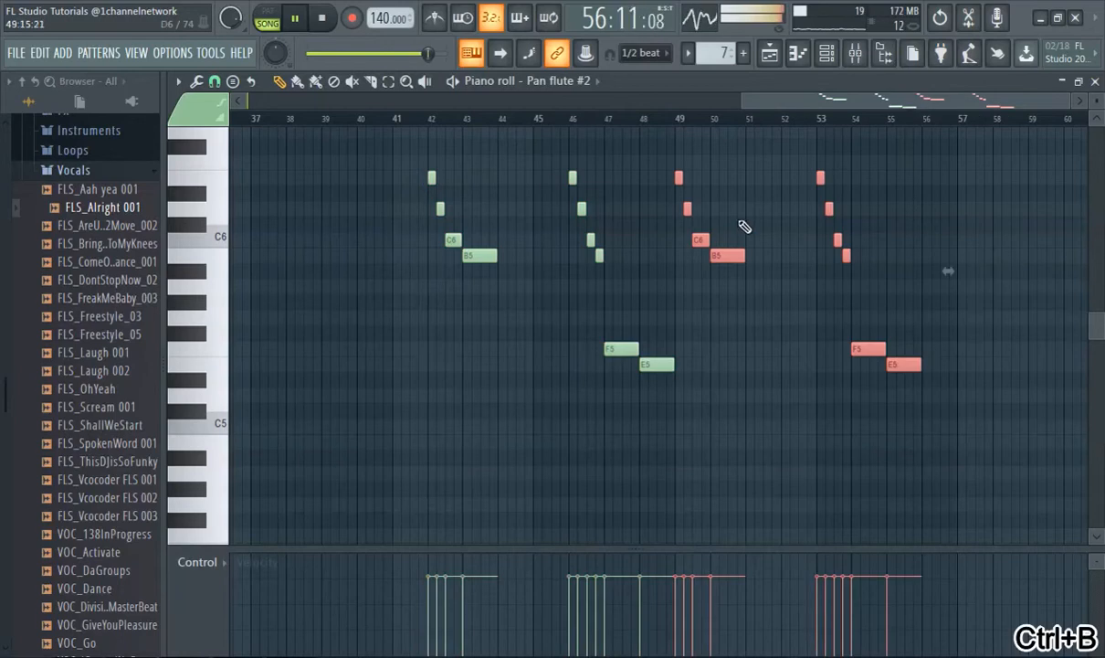
scroll(470, 134, "up", 3)
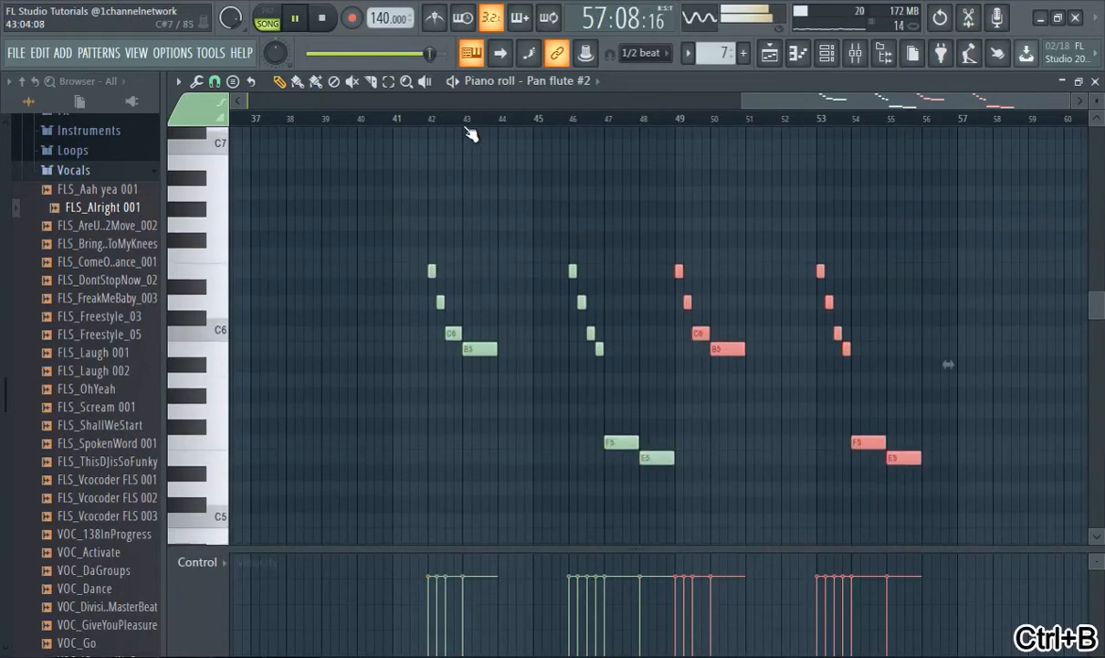
left_click(395, 119)
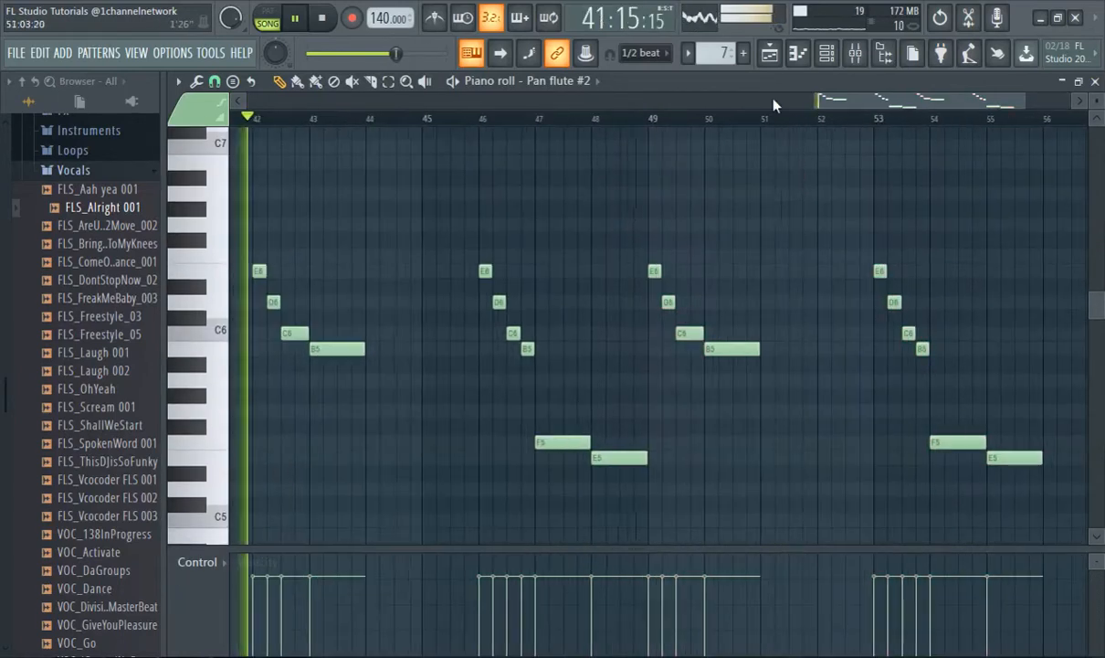
left_click(769, 55)
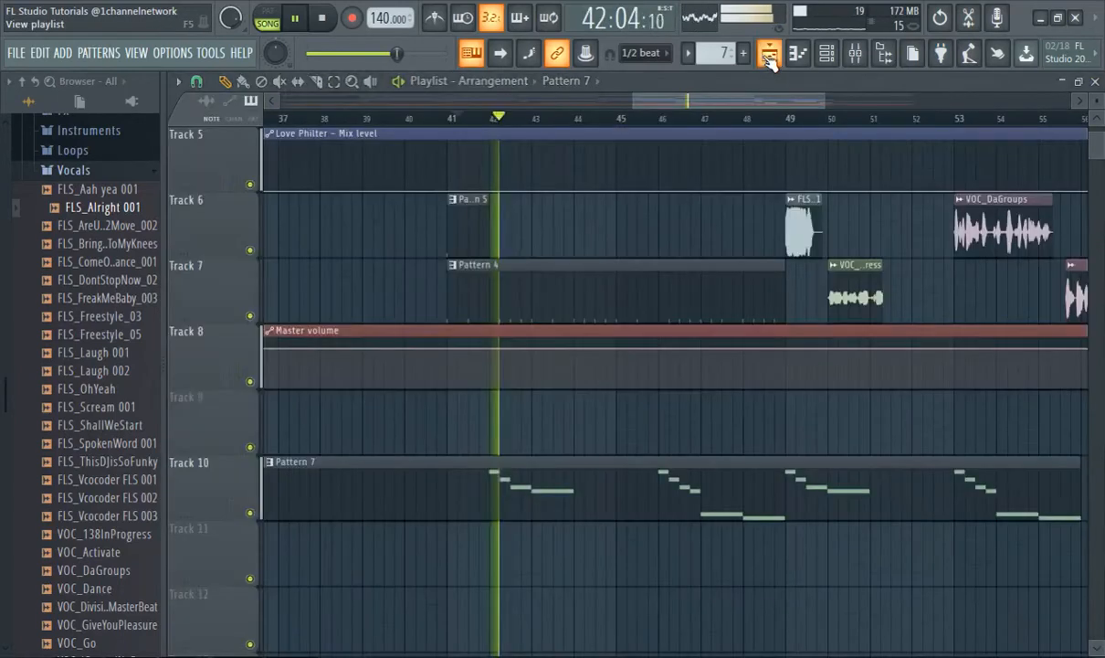
scroll(895, 280, "down", 3)
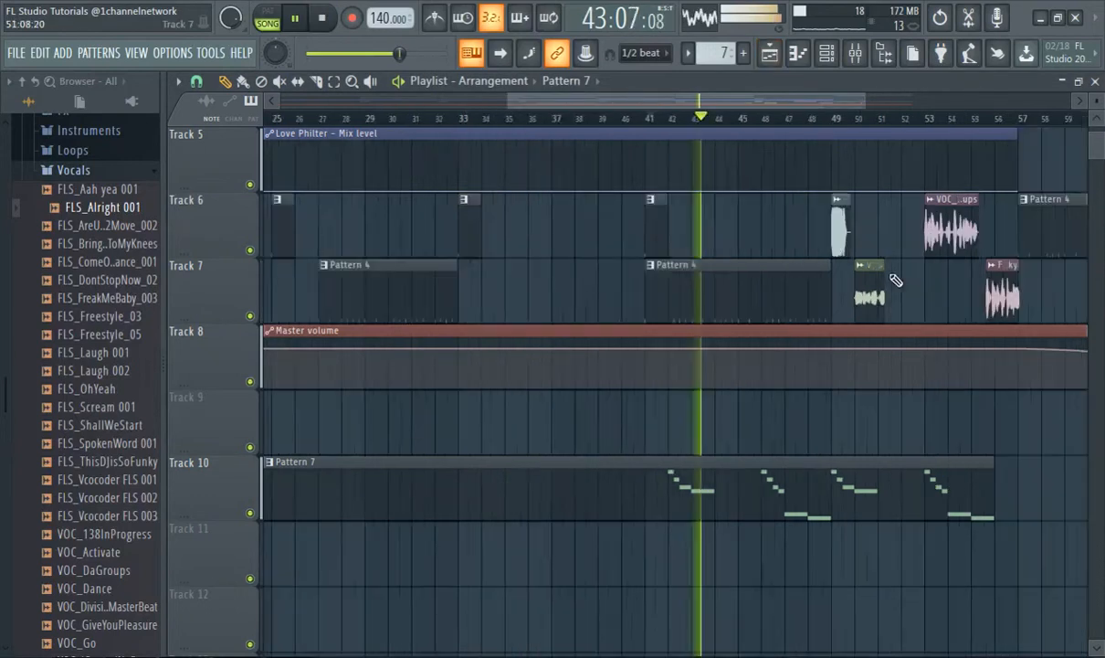
left_click_drag(736, 100, 799, 139)
scroll(740, 454, "up", 3)
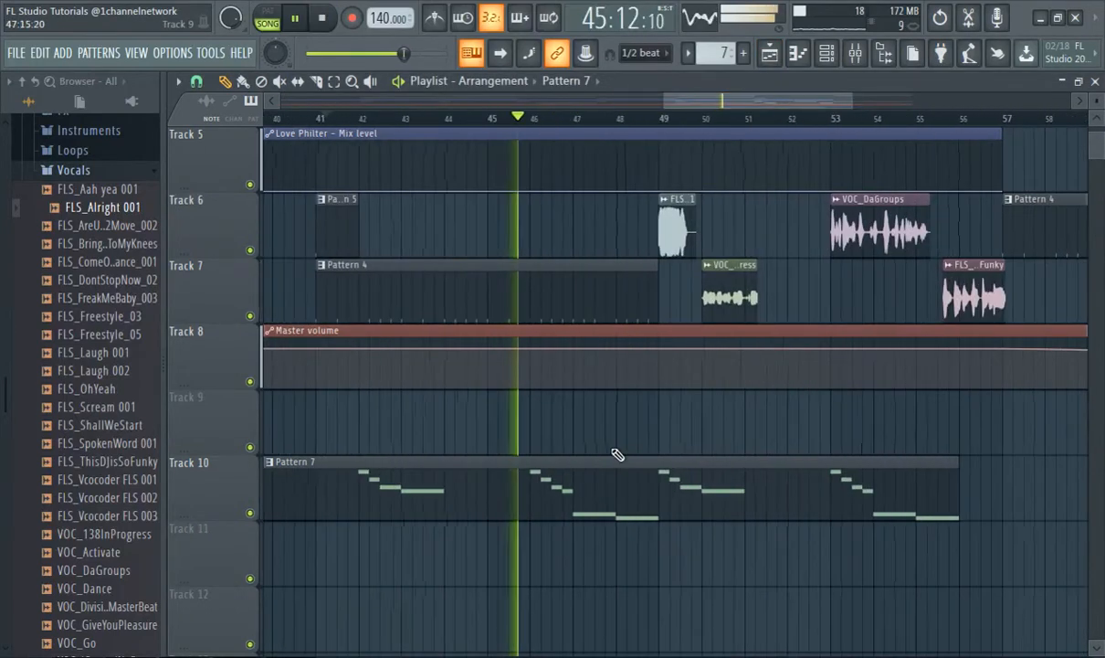
- Move the duplicated flute phrase one bar later so it starts at bar 50, and return to the Playlist
double_click(505, 461)
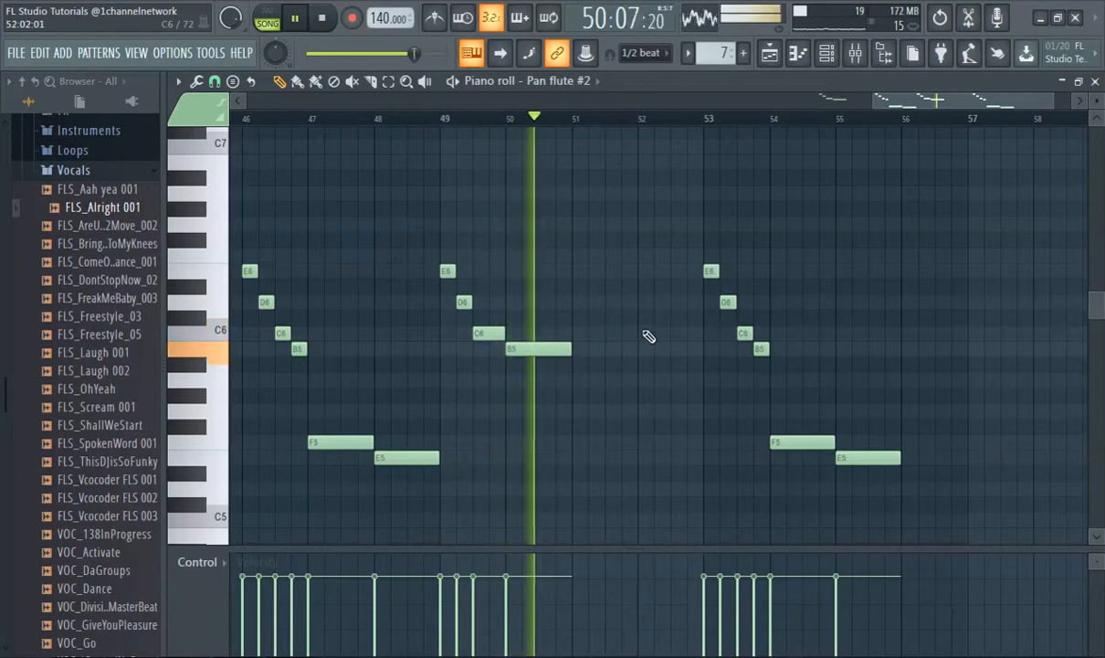
left_click_drag(451, 254, 919, 481)
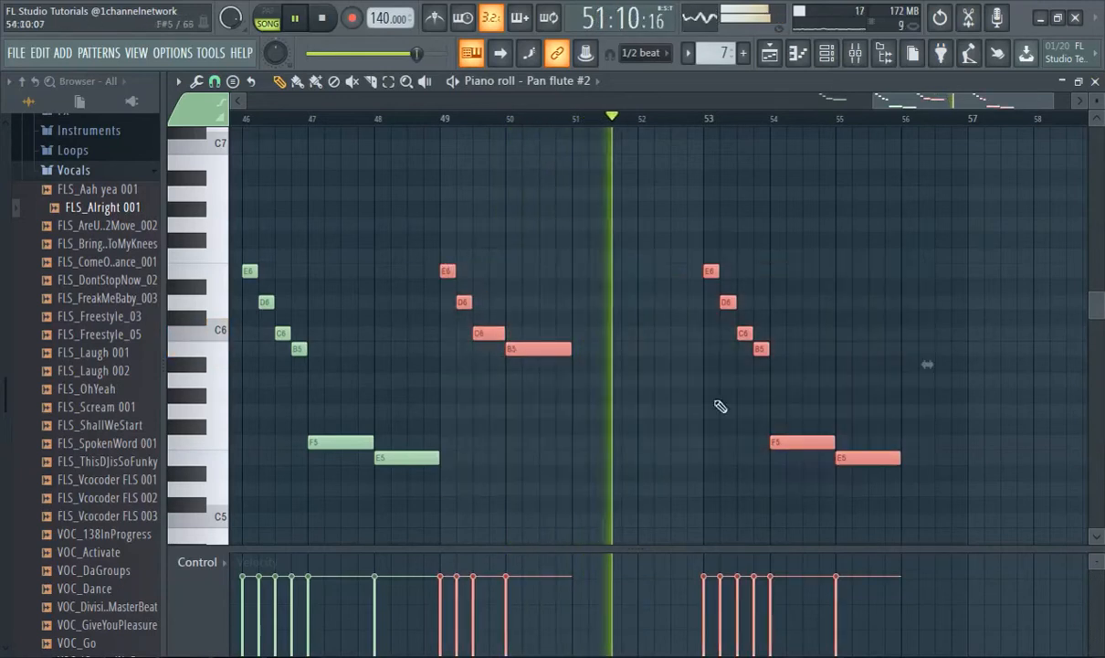
left_click_drag(447, 272, 510, 279)
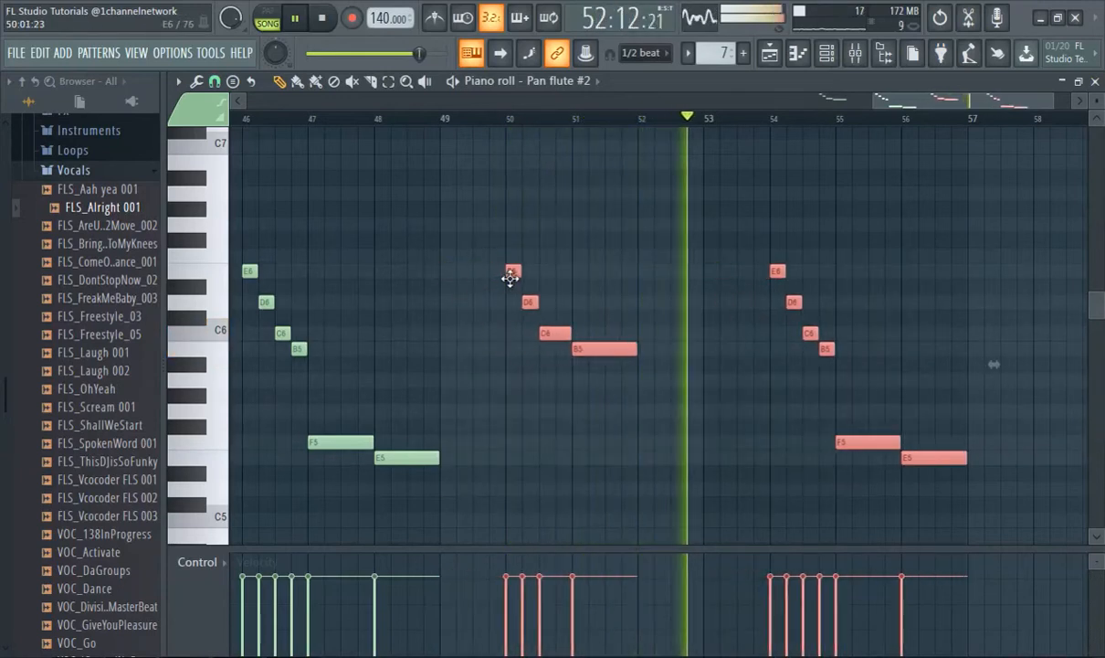
scroll(719, 323, "up", 3)
scroll(826, 323, "up", 2)
scroll(829, 321, "down", 5)
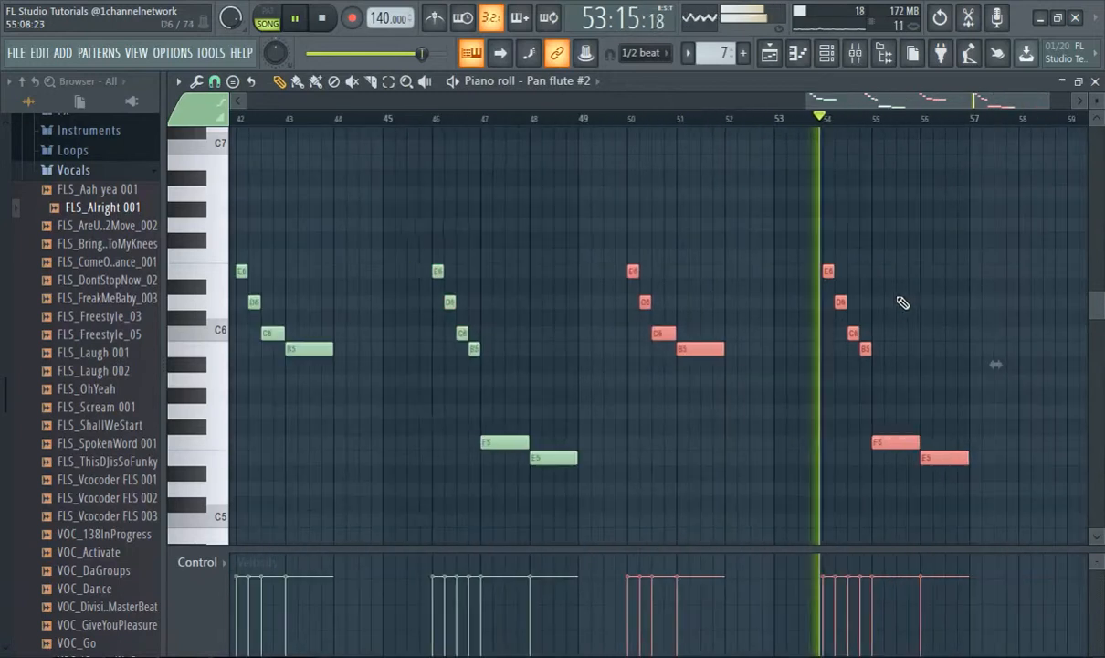
scroll(904, 303, "down", 3)
scroll(976, 302, "up", 5)
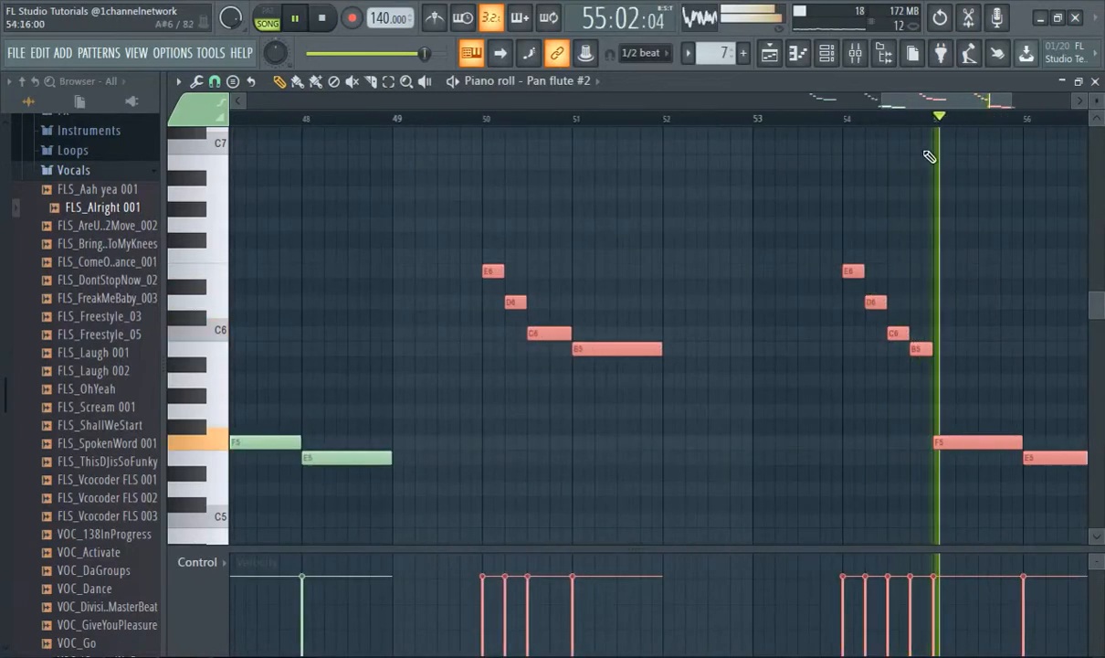
left_click(769, 53)
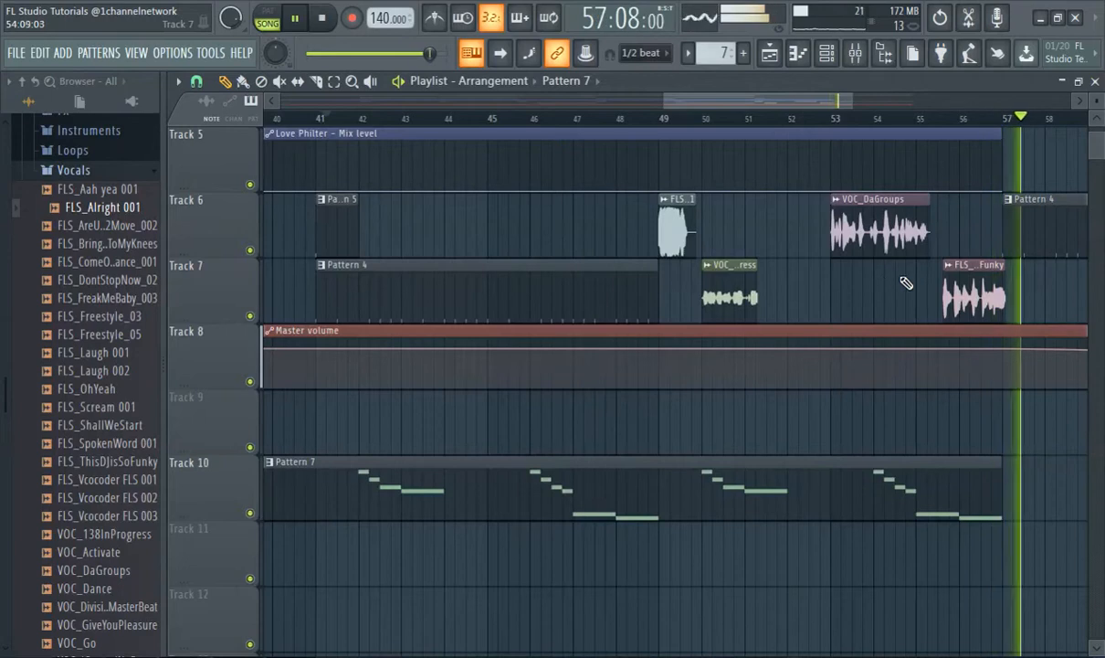
- Duplicate all Pan flute #2 notes in Pattern 7 and move the copy so its first note starts at bar 57
scroll(978, 347, "down", 6)
scroll(995, 374, "up", 4)
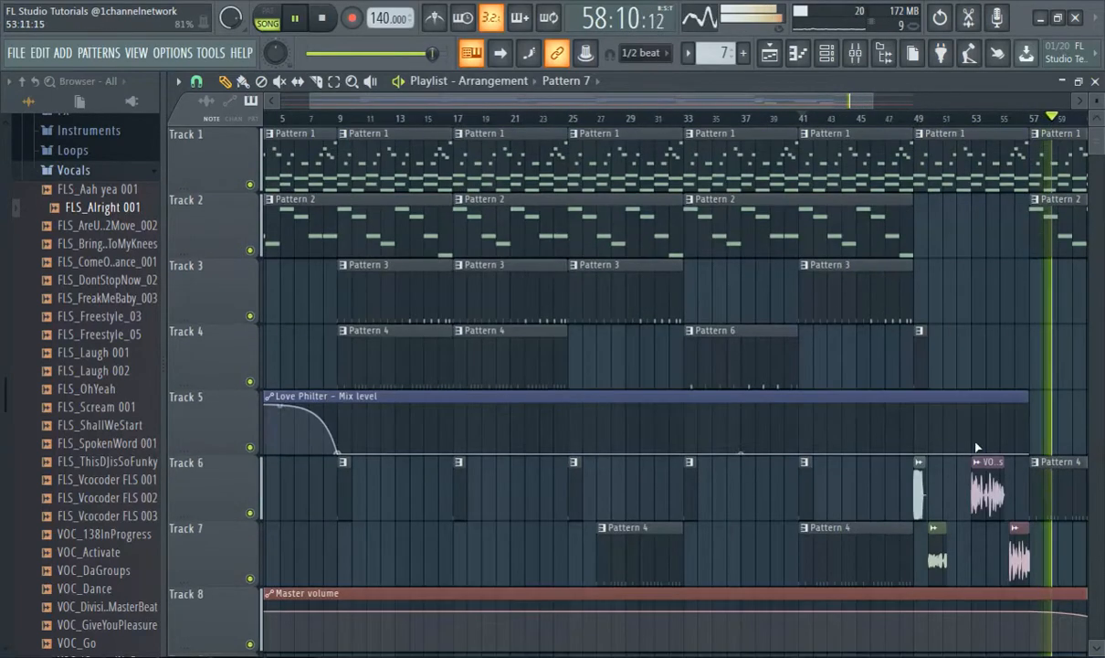
scroll(1005, 385, "down", 3)
scroll(863, 391, "up", 4)
double_click(842, 402)
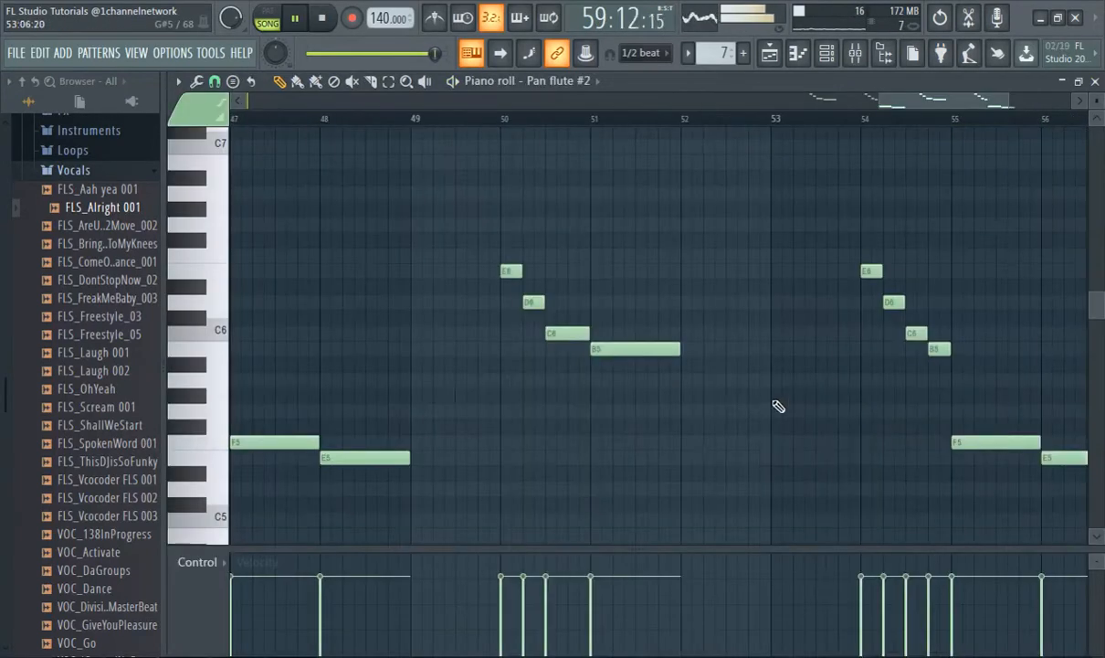
scroll(767, 118, "down", 3)
key("ctrl+a")
key("ctrl+b")
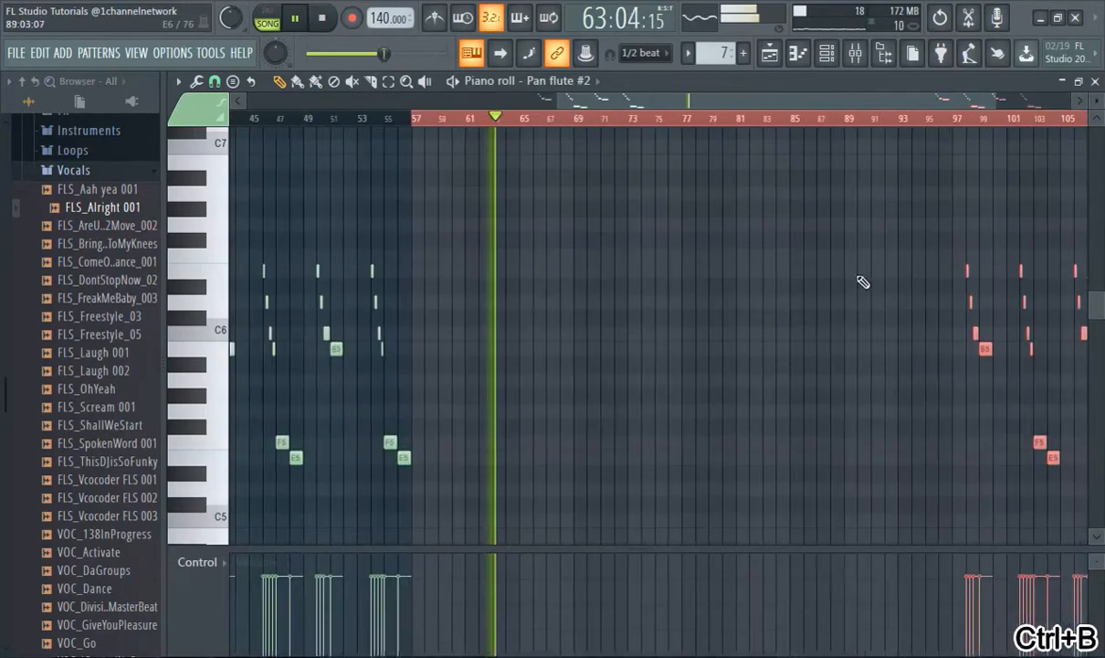
left_click_drag(984, 343, 411, 342)
scroll(892, 293, "up", 5)
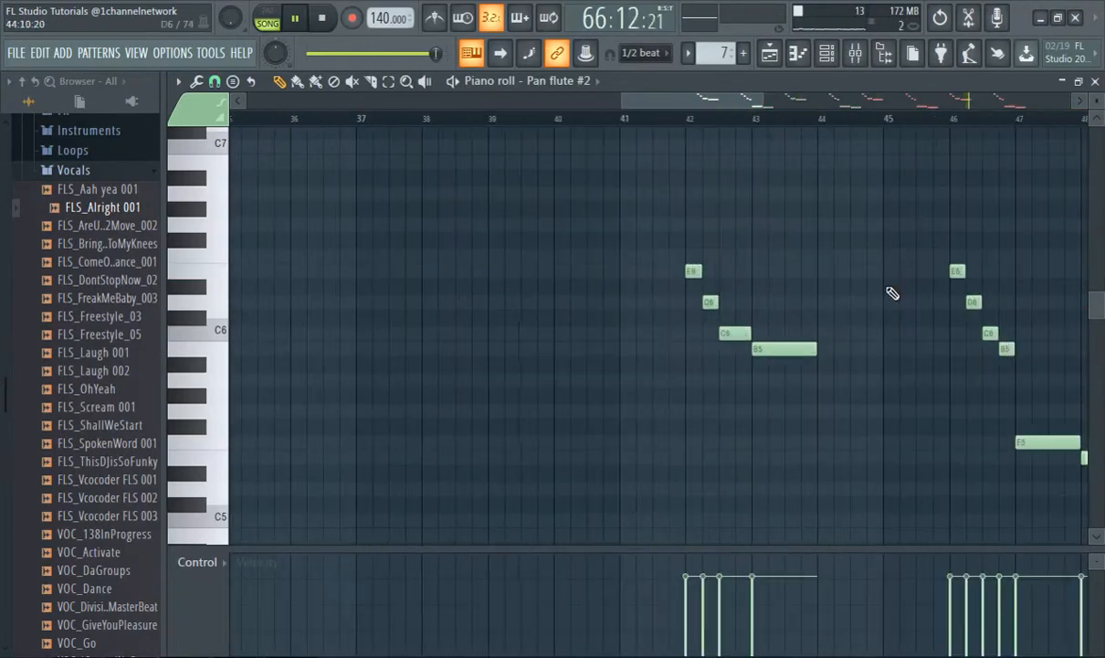
left_click_drag(659, 95, 834, 157)
scroll(740, 282, "up", 6)
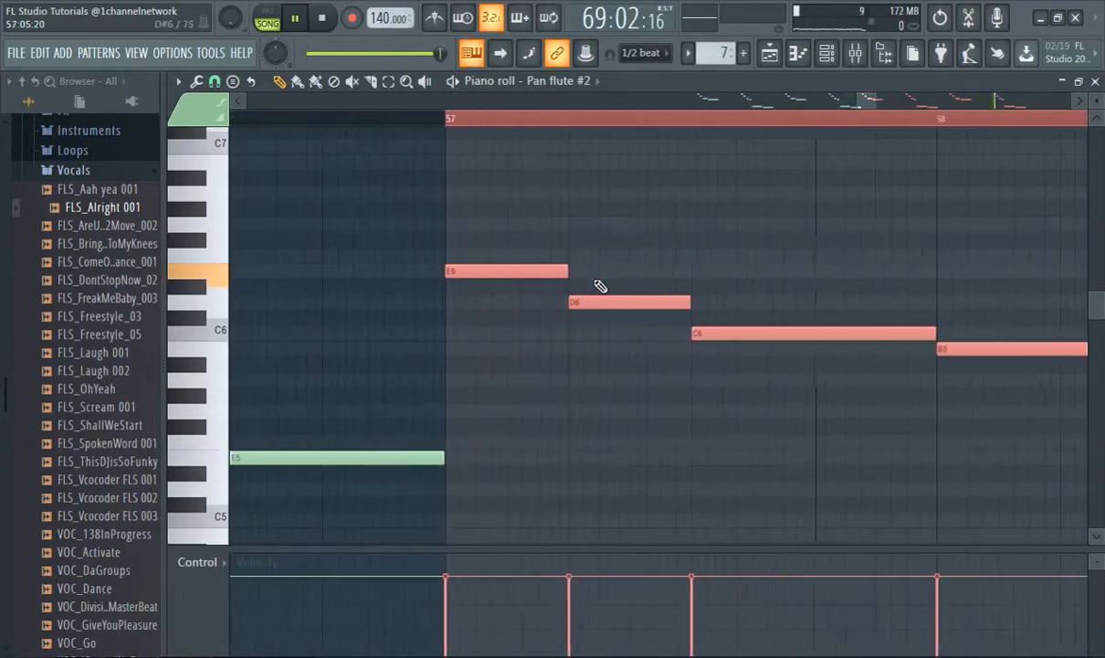
scroll(612, 267, "up", 3)
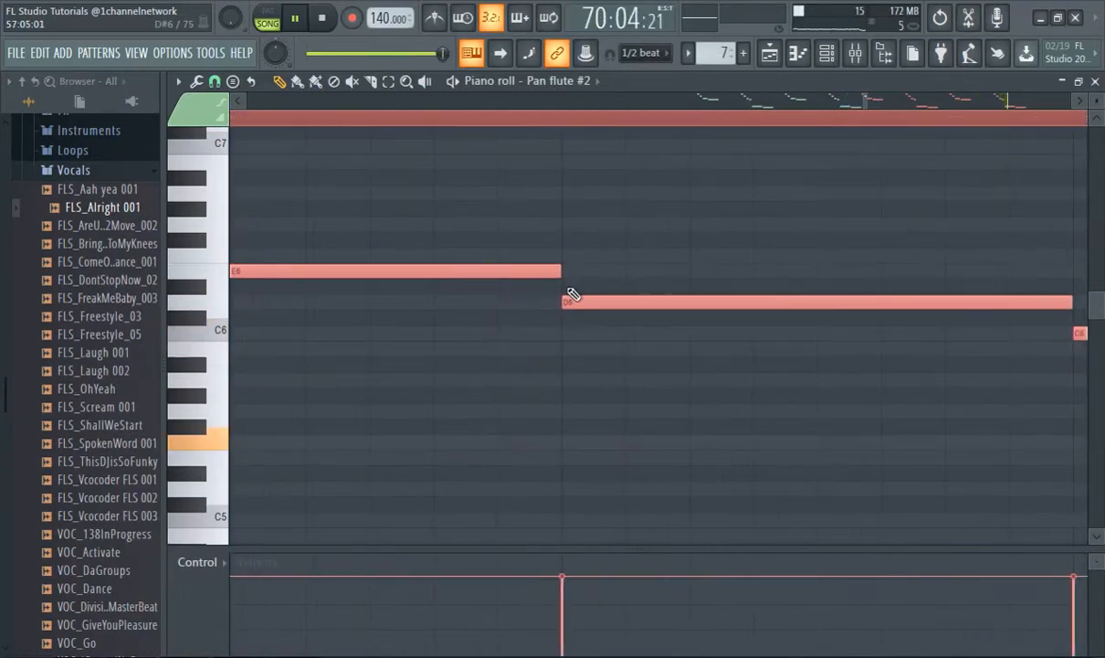
scroll(604, 263, "down", 8)
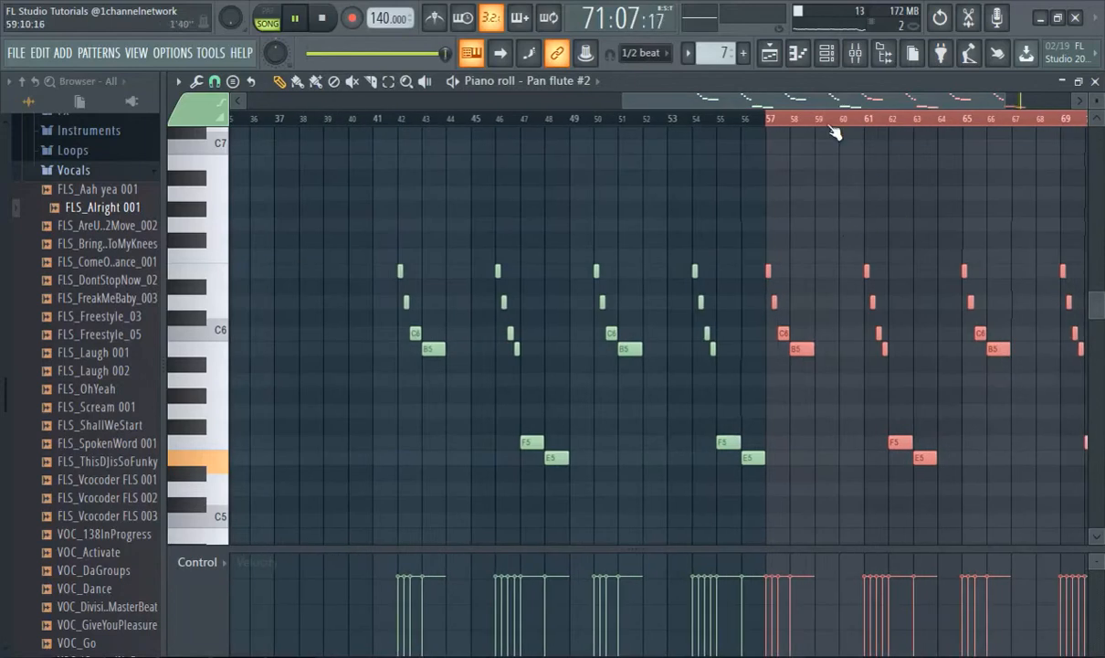
- Delete the flute notes from bar 65 onwards, lengthen the last E5 note to end at bar 65, and return to the Playlist
left_click(813, 118)
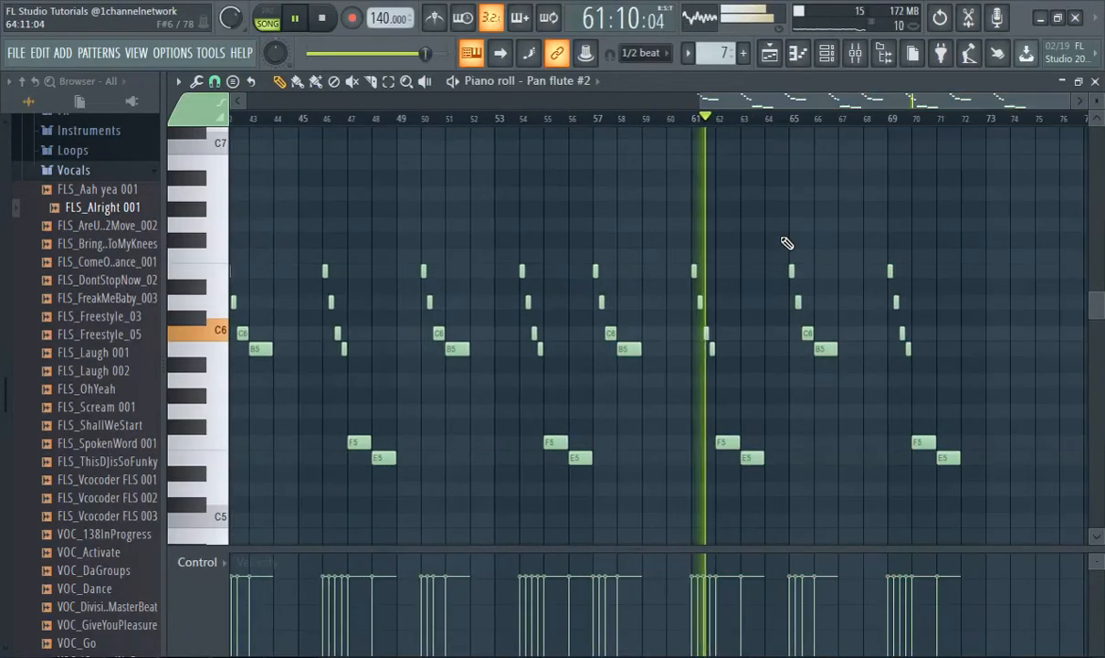
left_click_drag(795, 258, 966, 486)
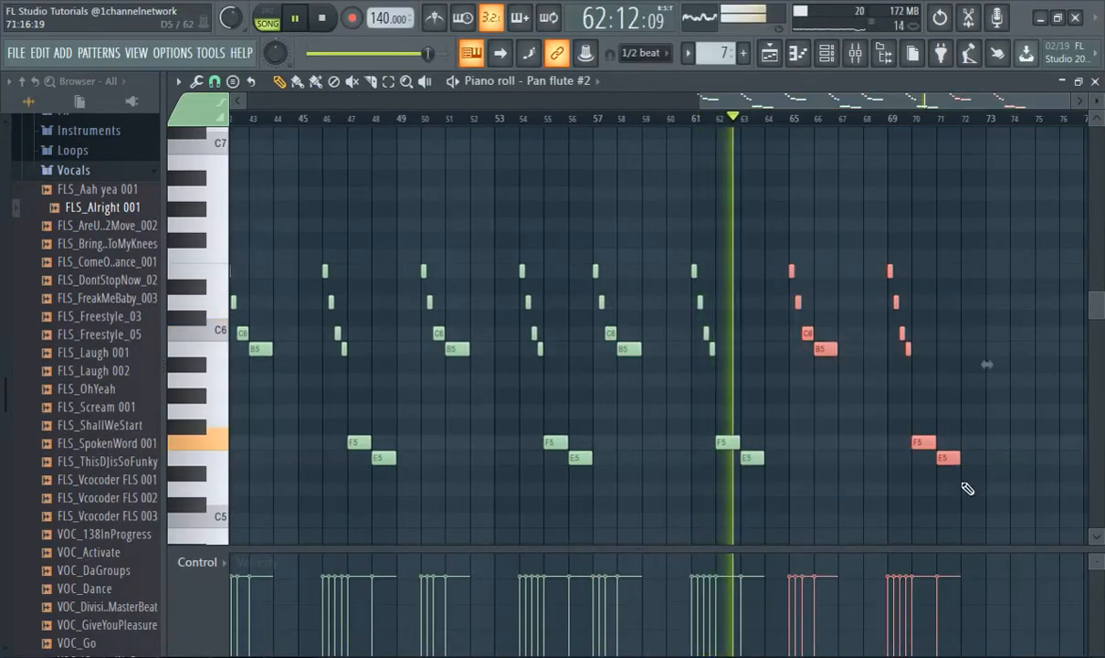
key("Delete")
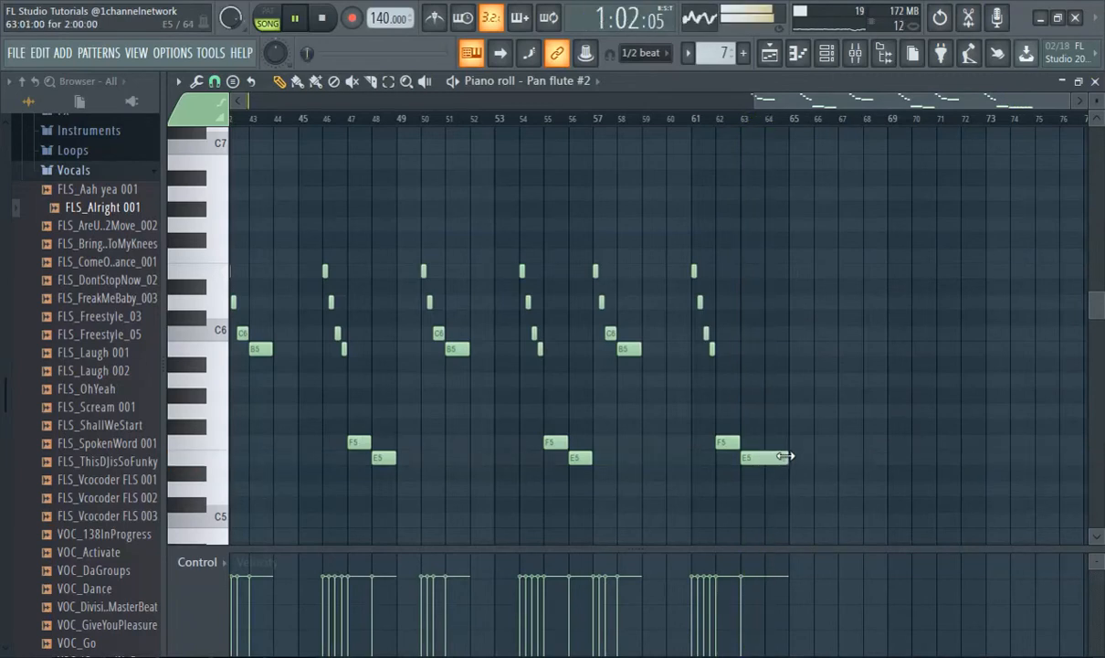
left_click(772, 52)
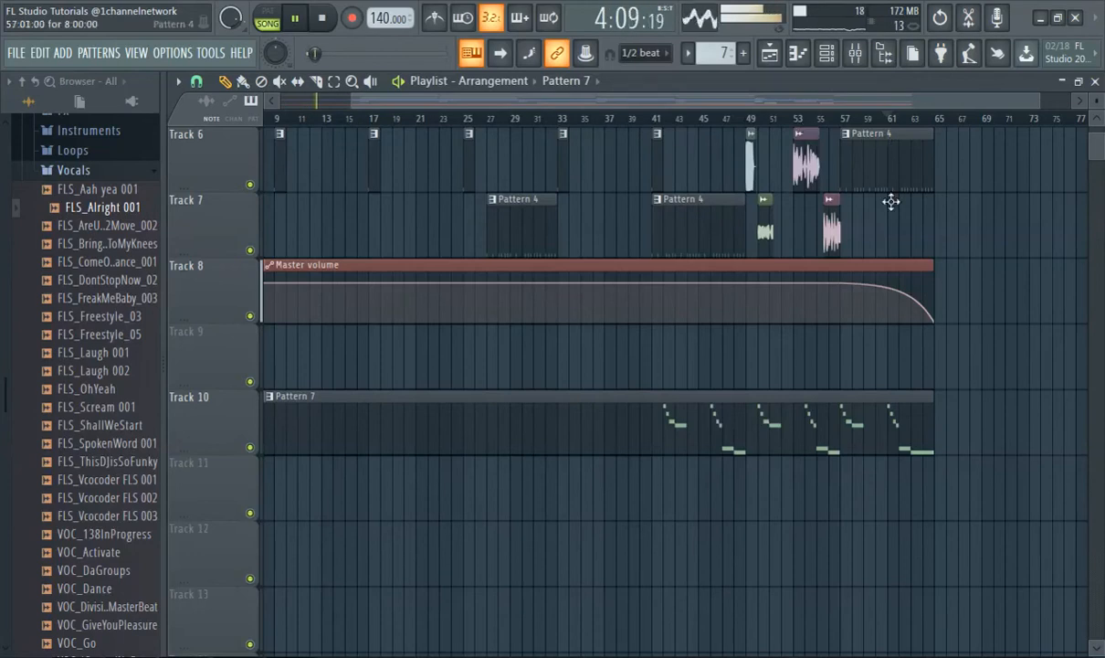
scroll(888, 202, "up", 5)
scroll(901, 328, "down", 3)
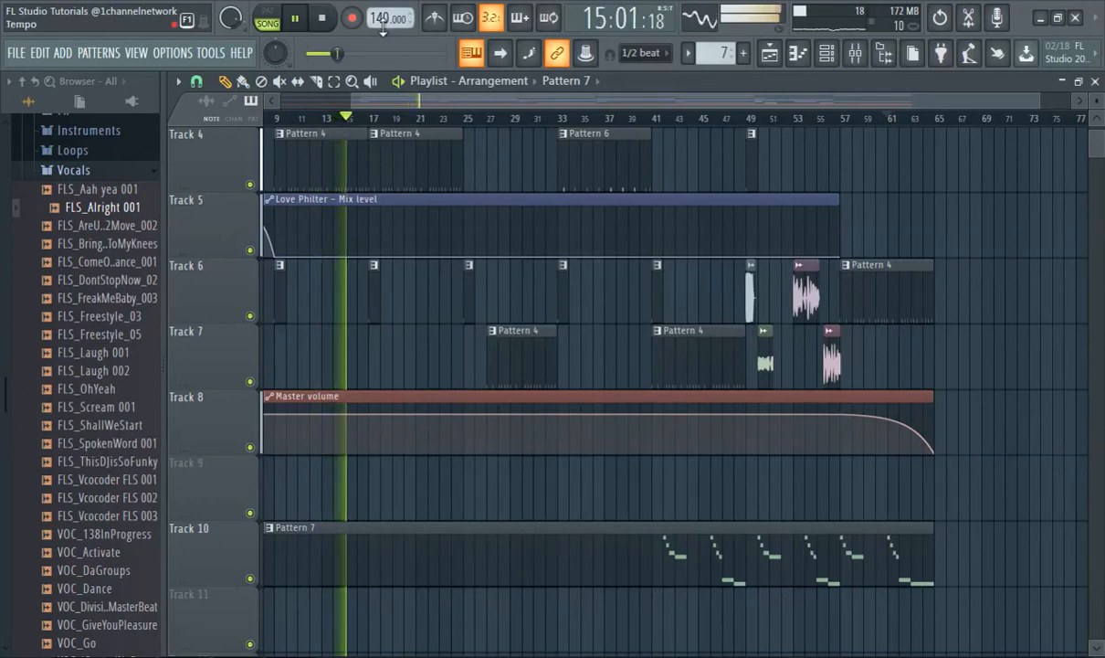
- Pause playback and render the full song as an MP3 named "videos is over" in the Downloads folder
left_click(295, 18)
left_click(11, 52)
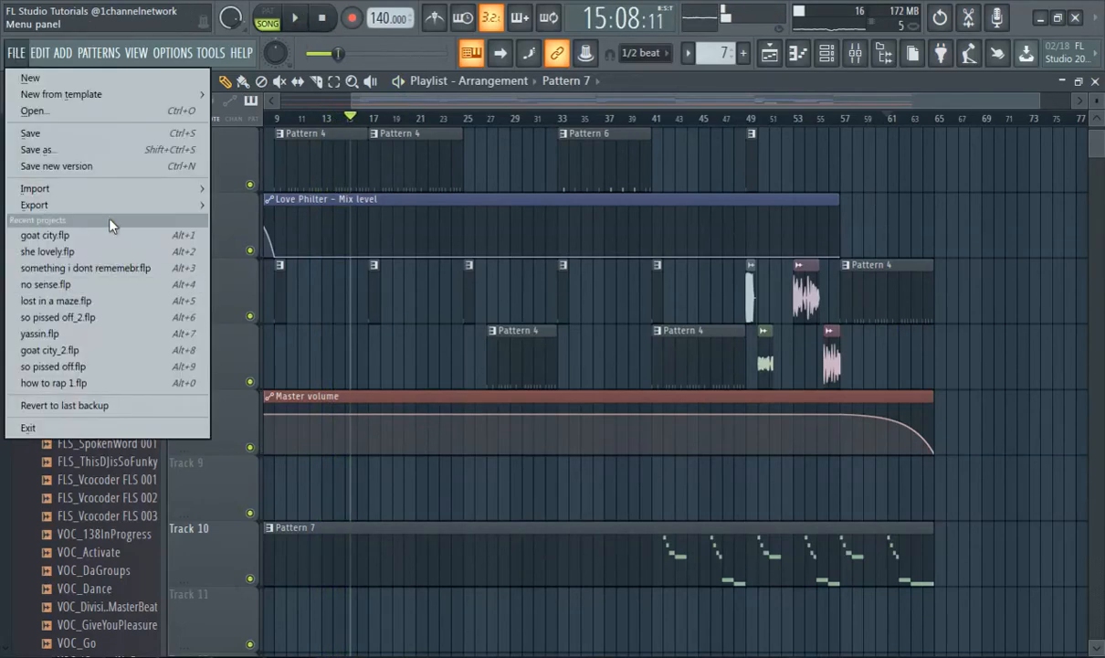
mouse_move(98, 204)
left_click(248, 238)
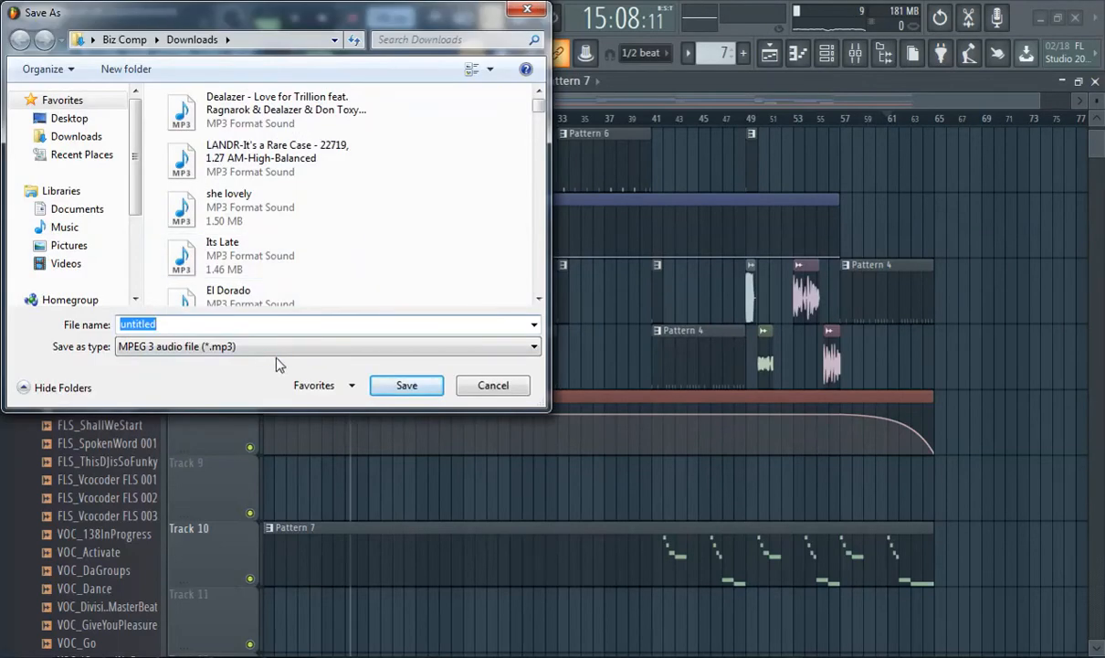
type("videos is over")
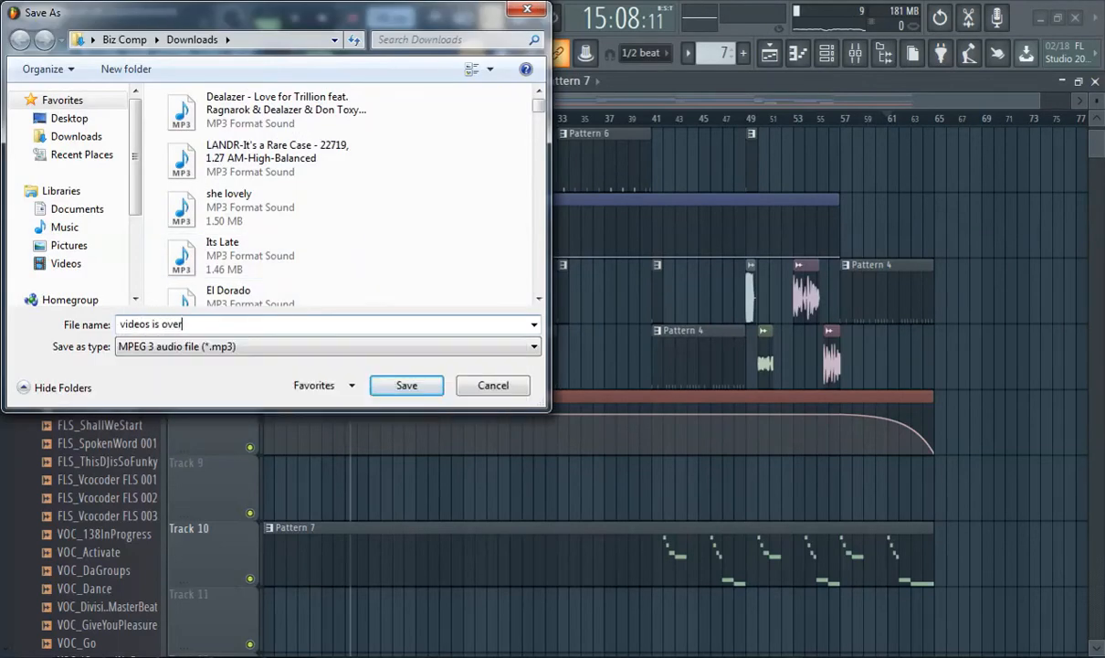
key("Return")
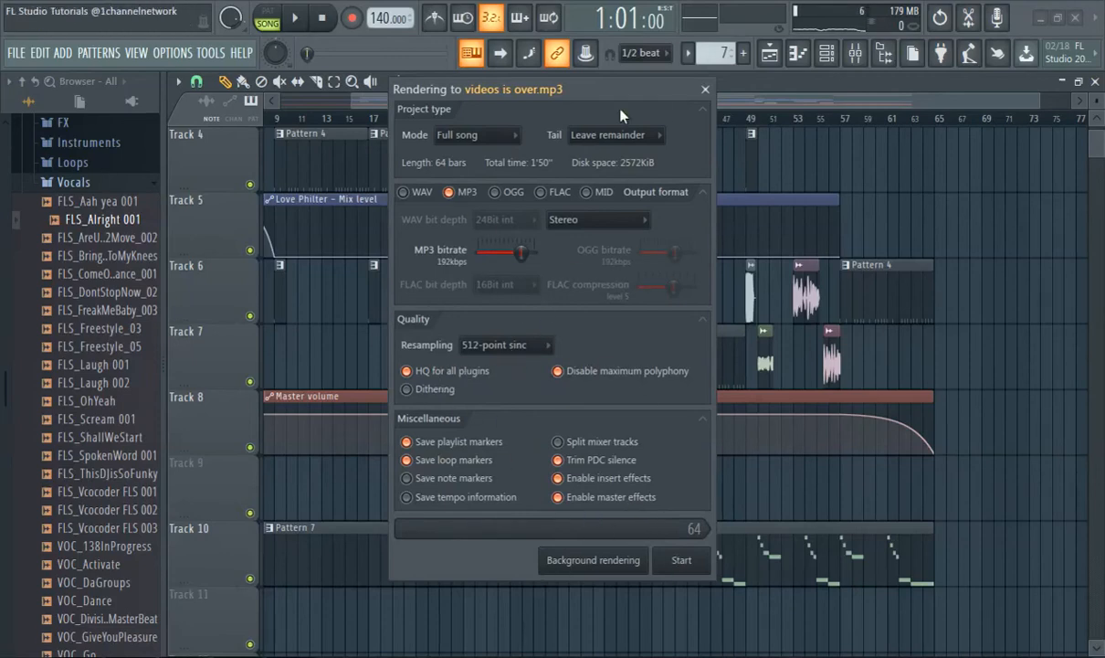
left_click(678, 559)
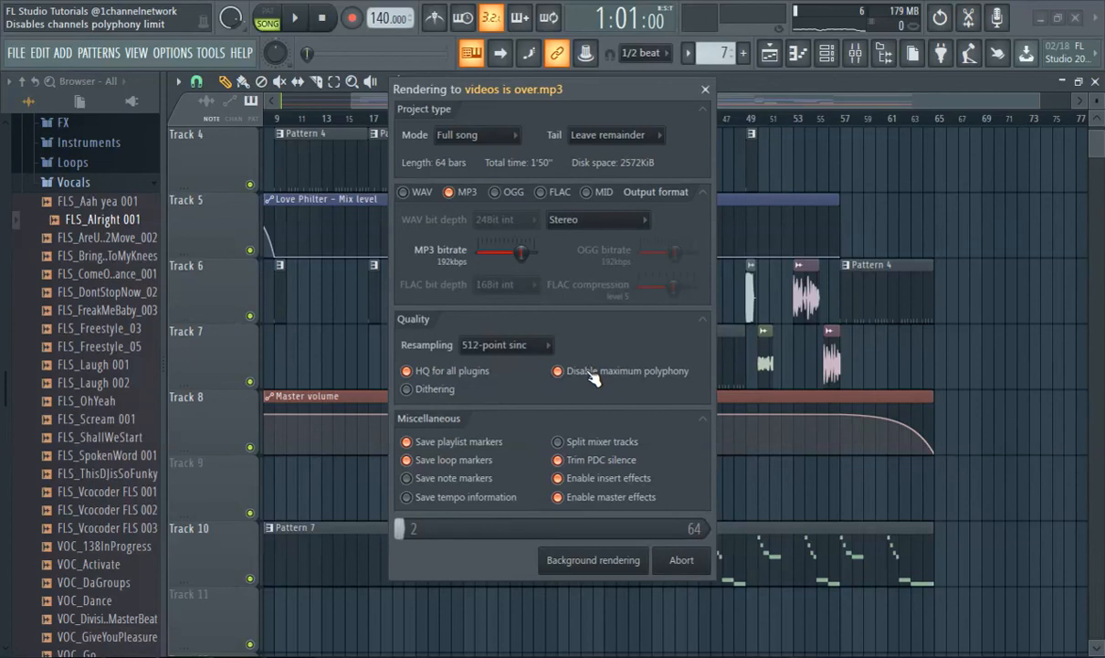